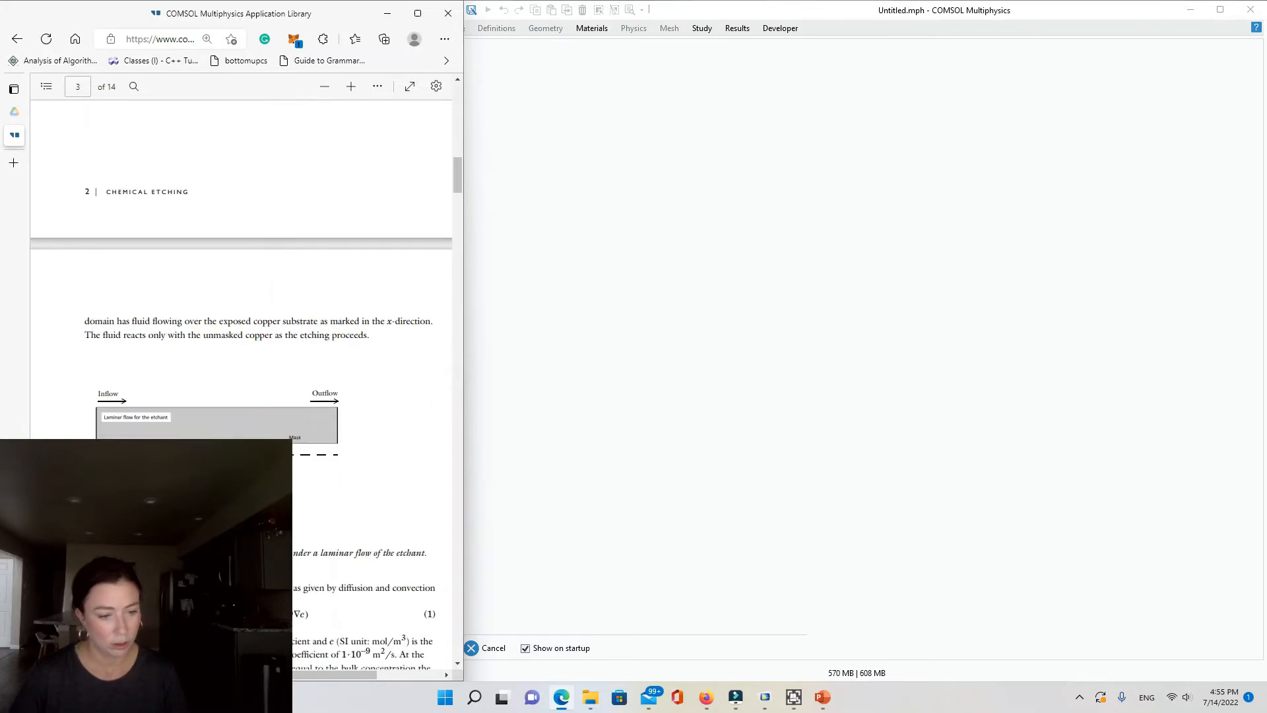
# Read the Chemical Etching guide's introduction, the Figure 1 schematic and the transport of chemical species section
pyautogui.scroll(20, 241, 382)
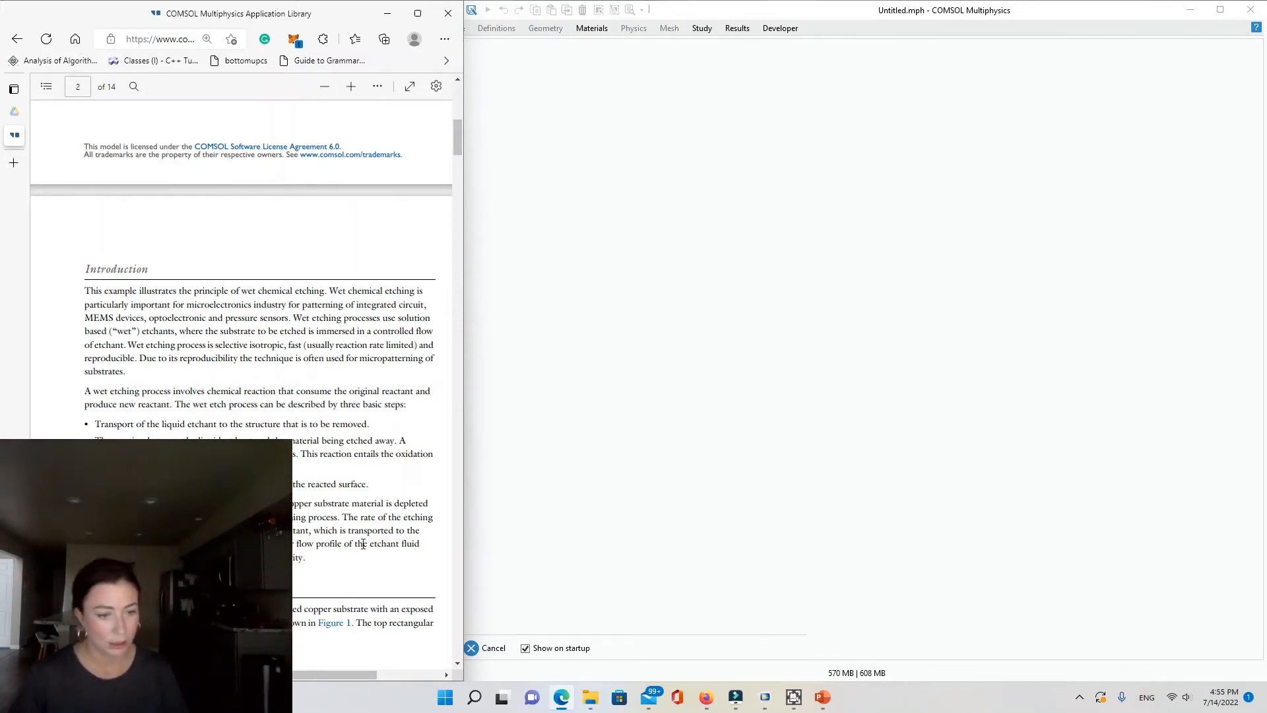
pyautogui.scroll(-5, 350, 497)
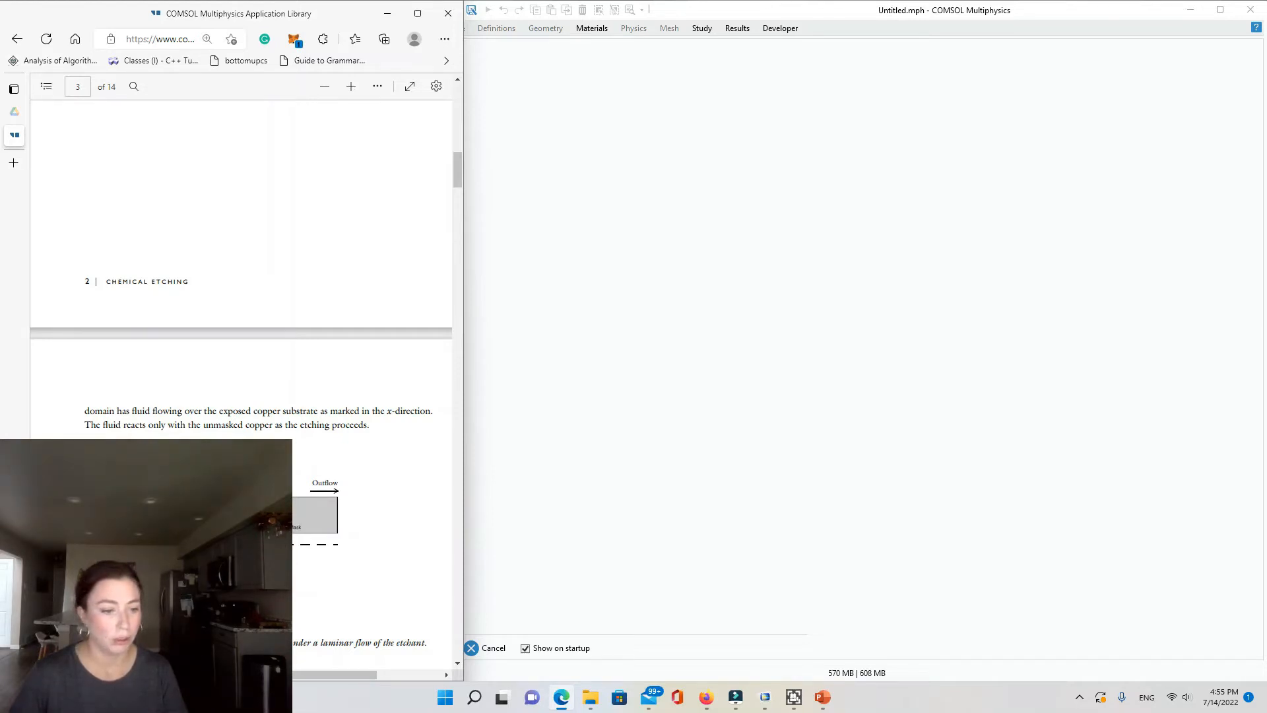
pyautogui.scroll(-4, 239, 244)
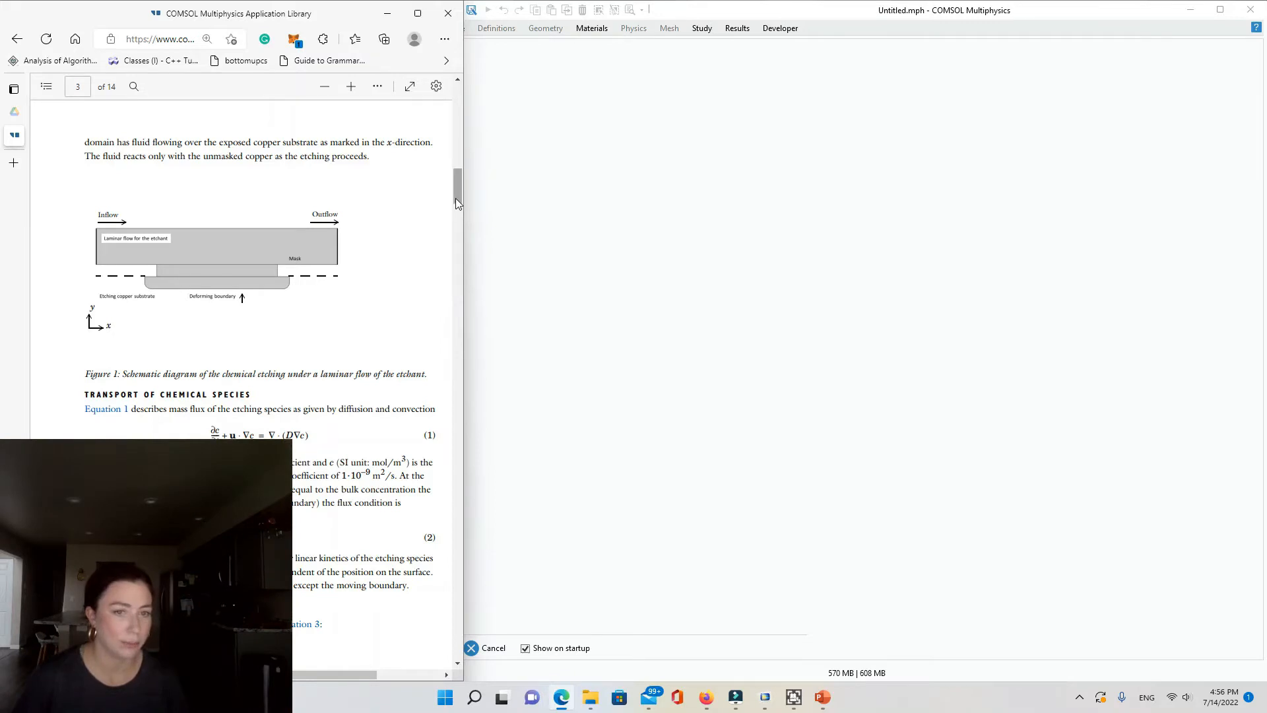
pyautogui.moveTo(456, 198); pyautogui.dragTo(456, 205)
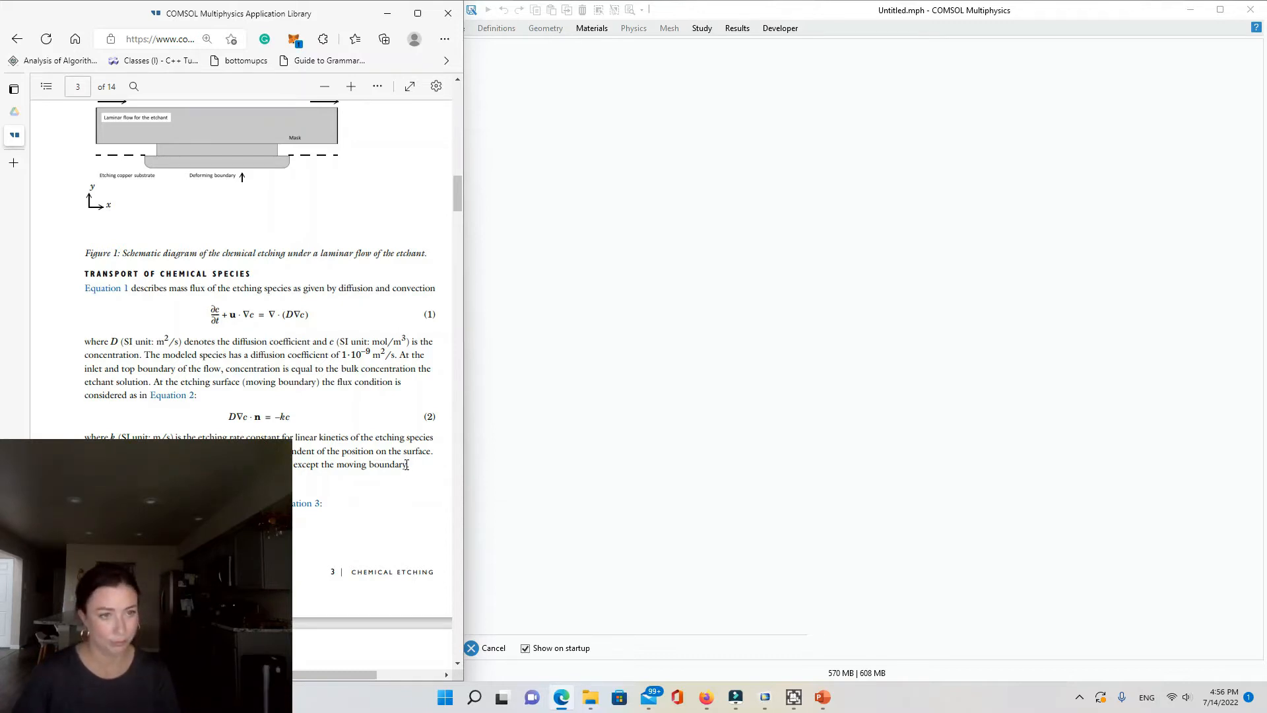
pyautogui.scroll(-3, 407, 464)
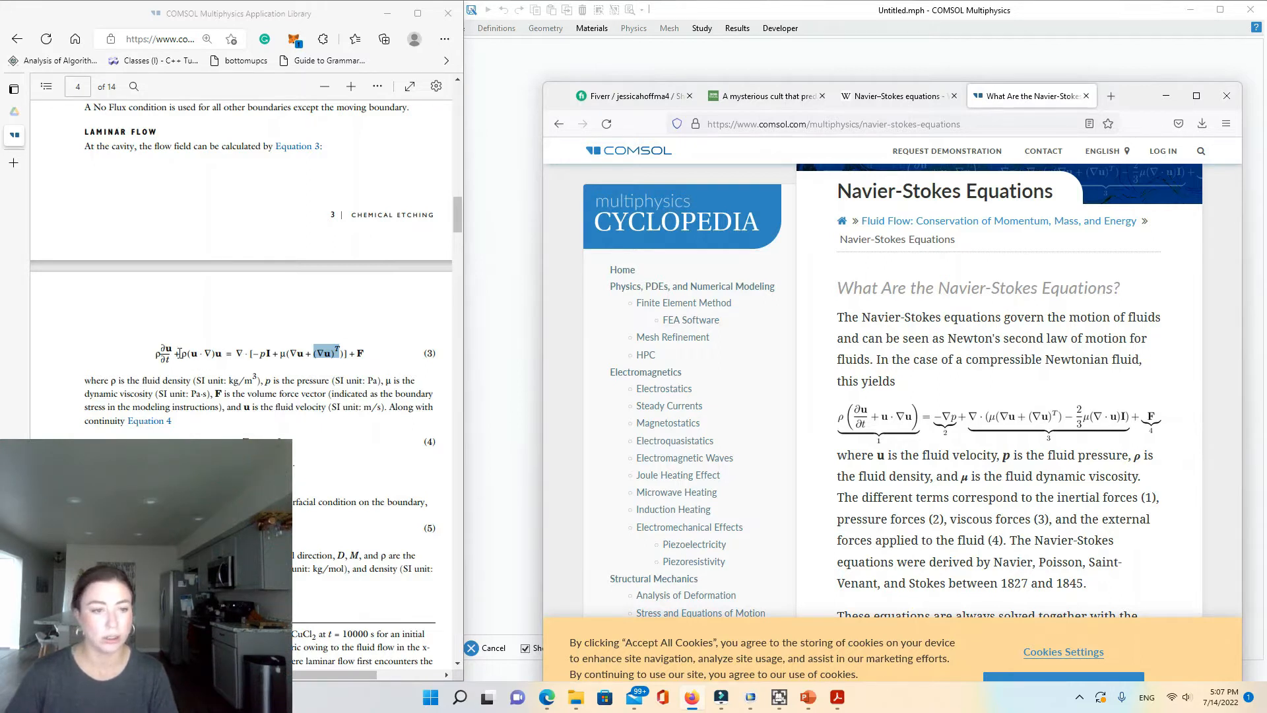
# Highlight the terms of Equation 3 in the guide and compare them with the Navier-Stokes and continuity equations on the COMSOL web page
pyautogui.moveTo(161, 353); pyautogui.dragTo(222, 355)
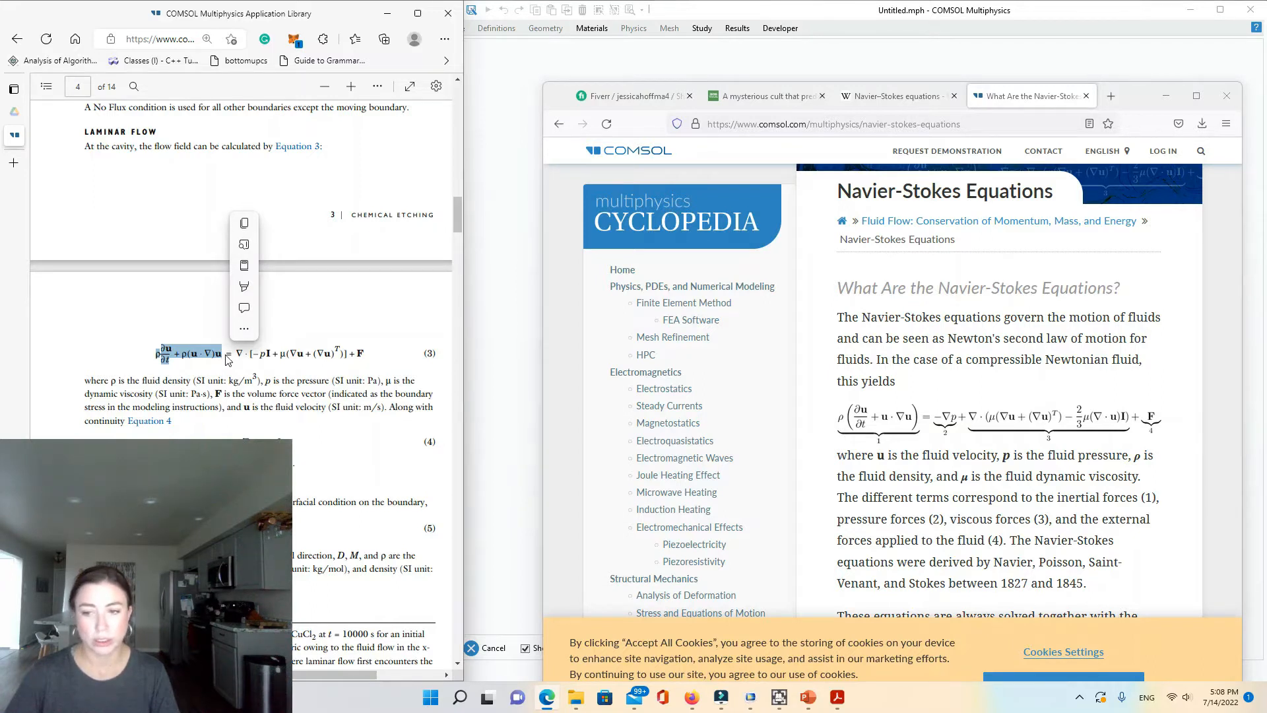
pyautogui.click(226, 360)
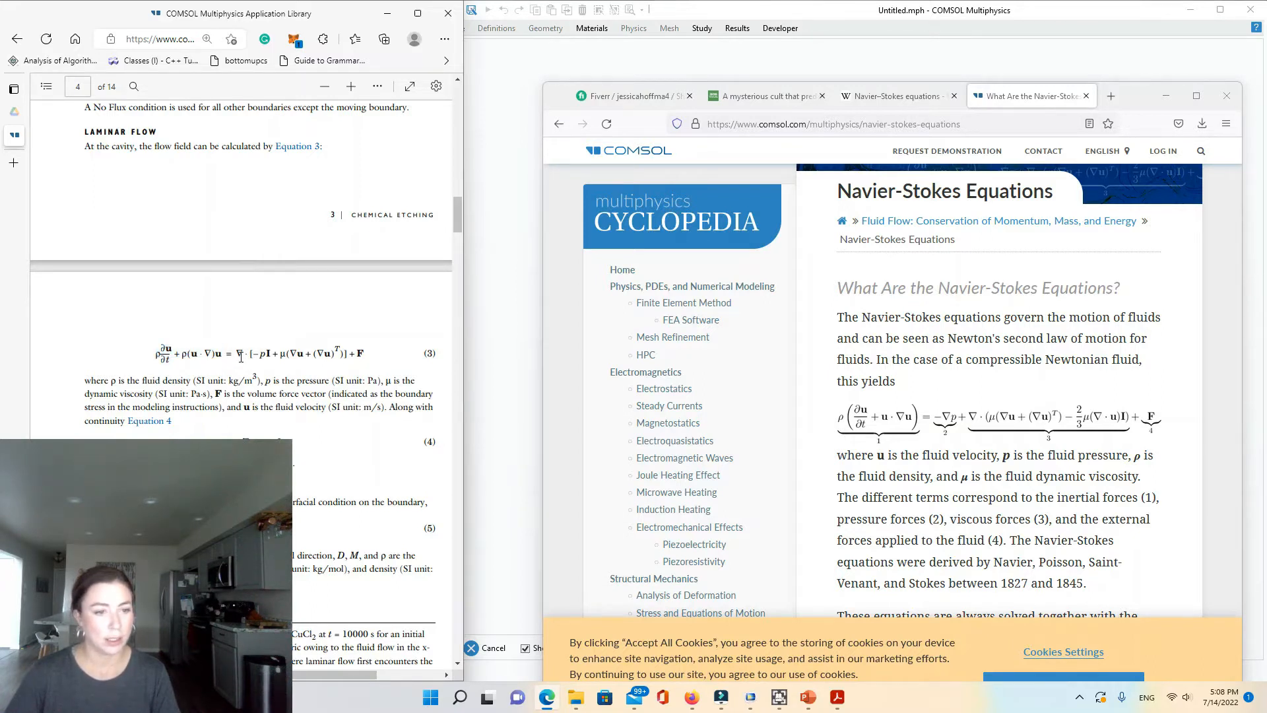
pyautogui.moveTo(226, 356); pyautogui.dragTo(270, 354)
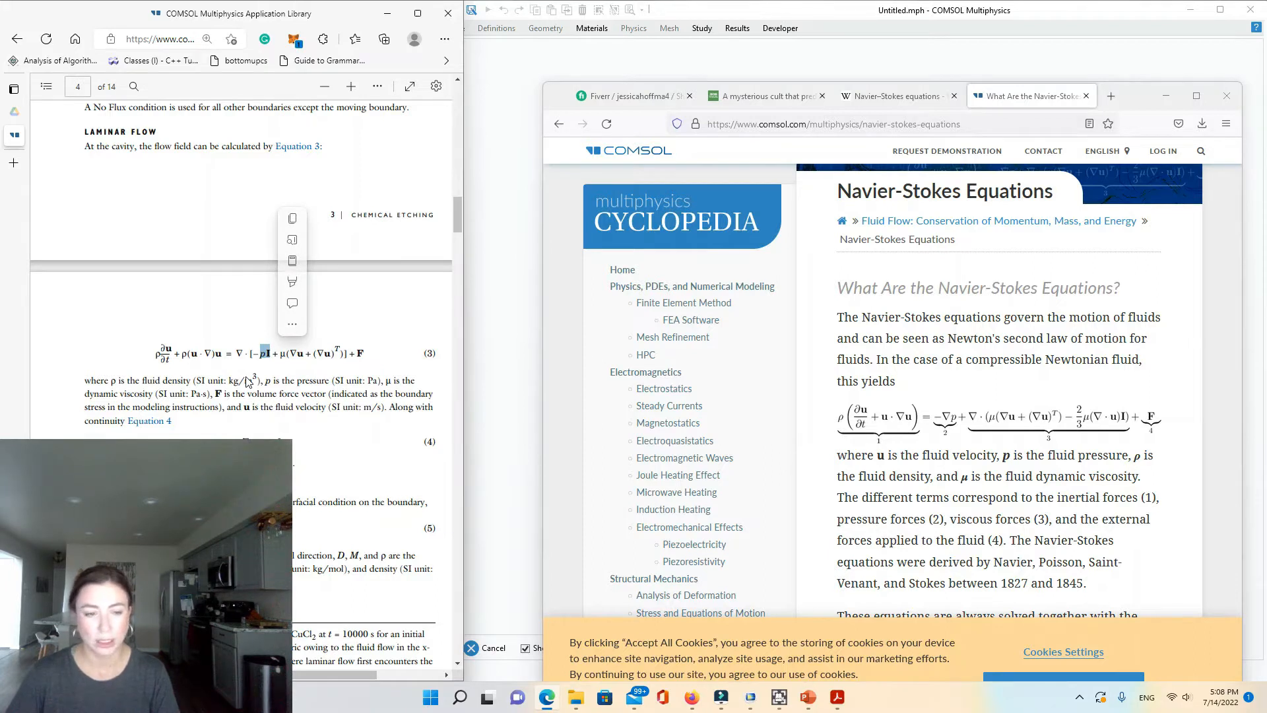
pyautogui.click(284, 357)
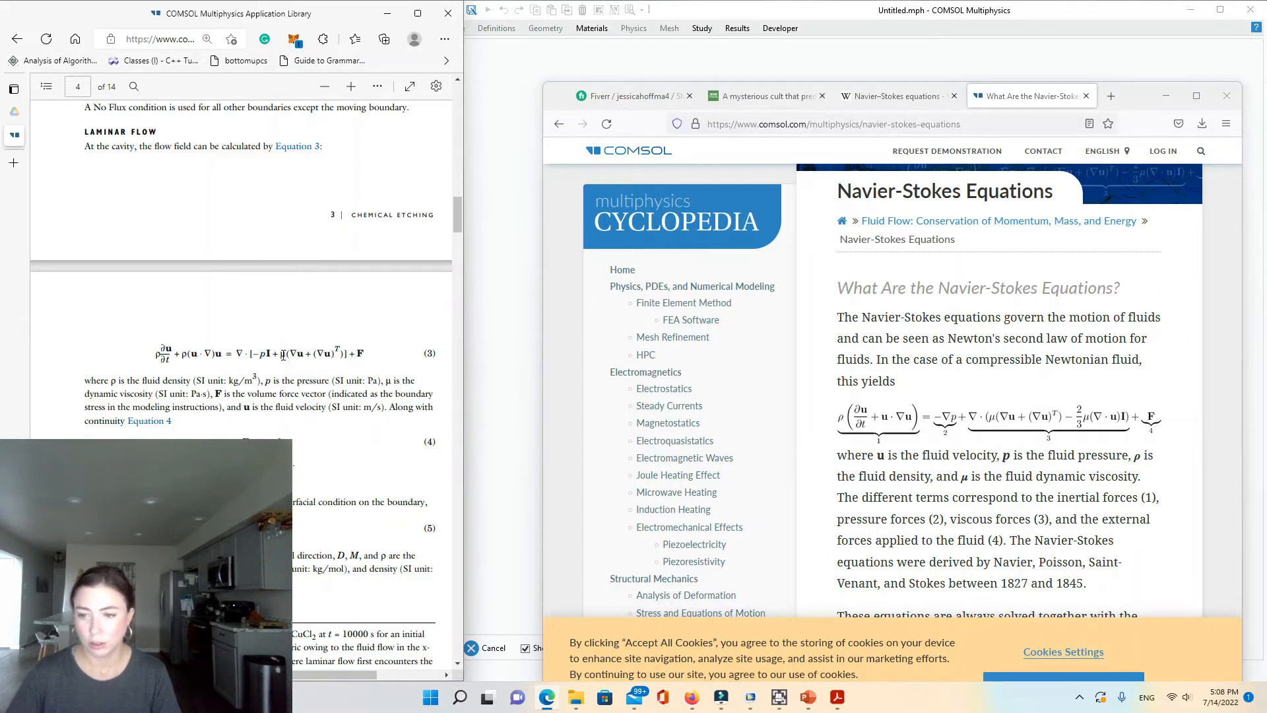
pyautogui.moveTo(284, 357); pyautogui.dragTo(339, 355)
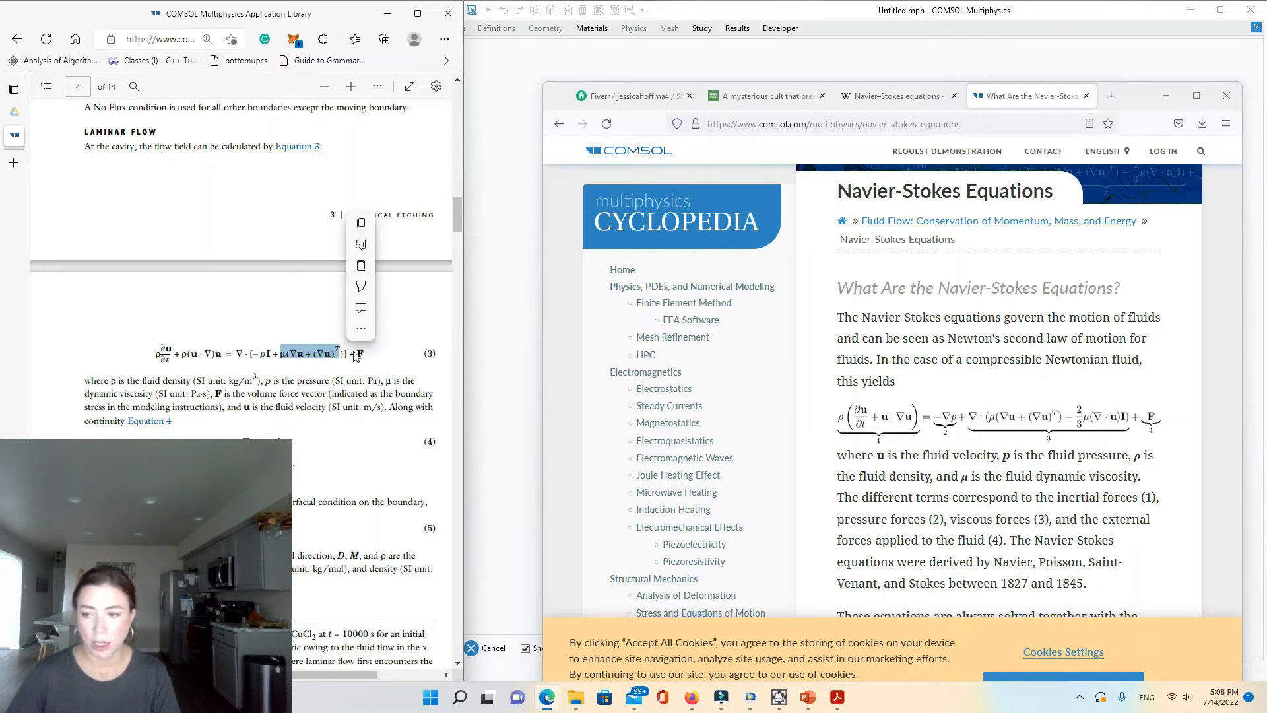
pyautogui.moveTo(367, 353); pyautogui.dragTo(360, 356)
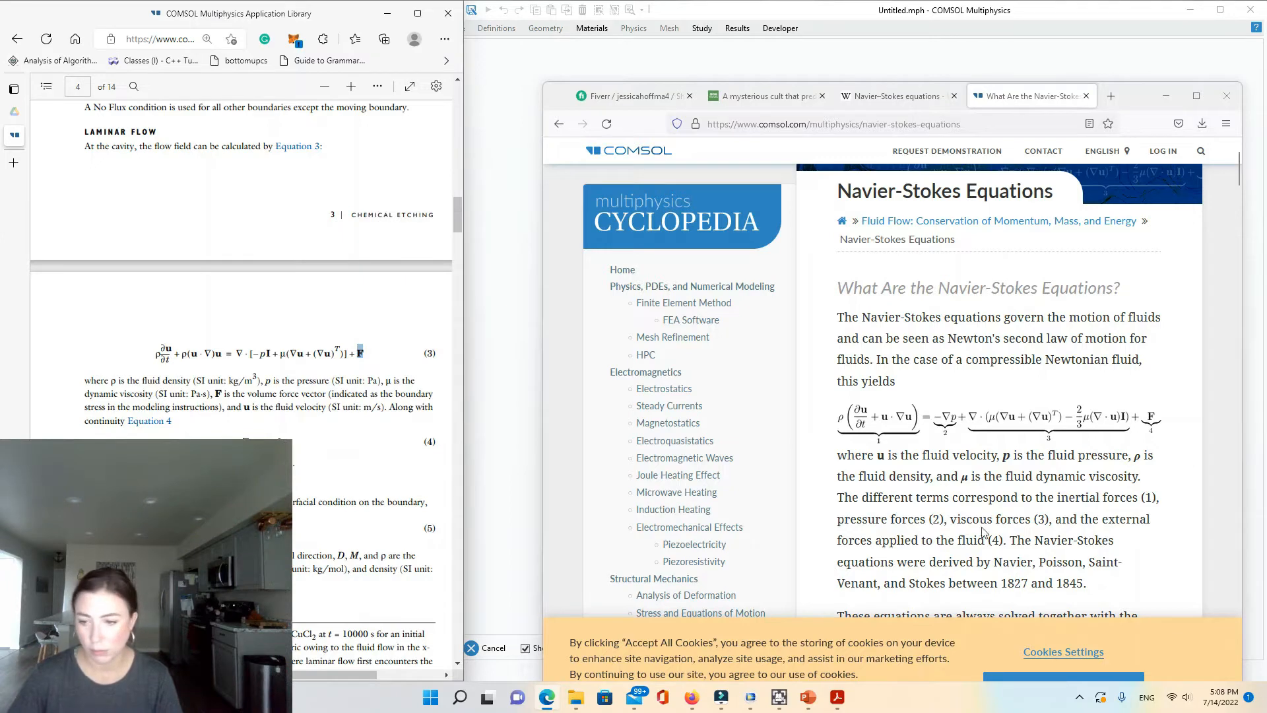
pyautogui.scroll(-1, 1052, 488)
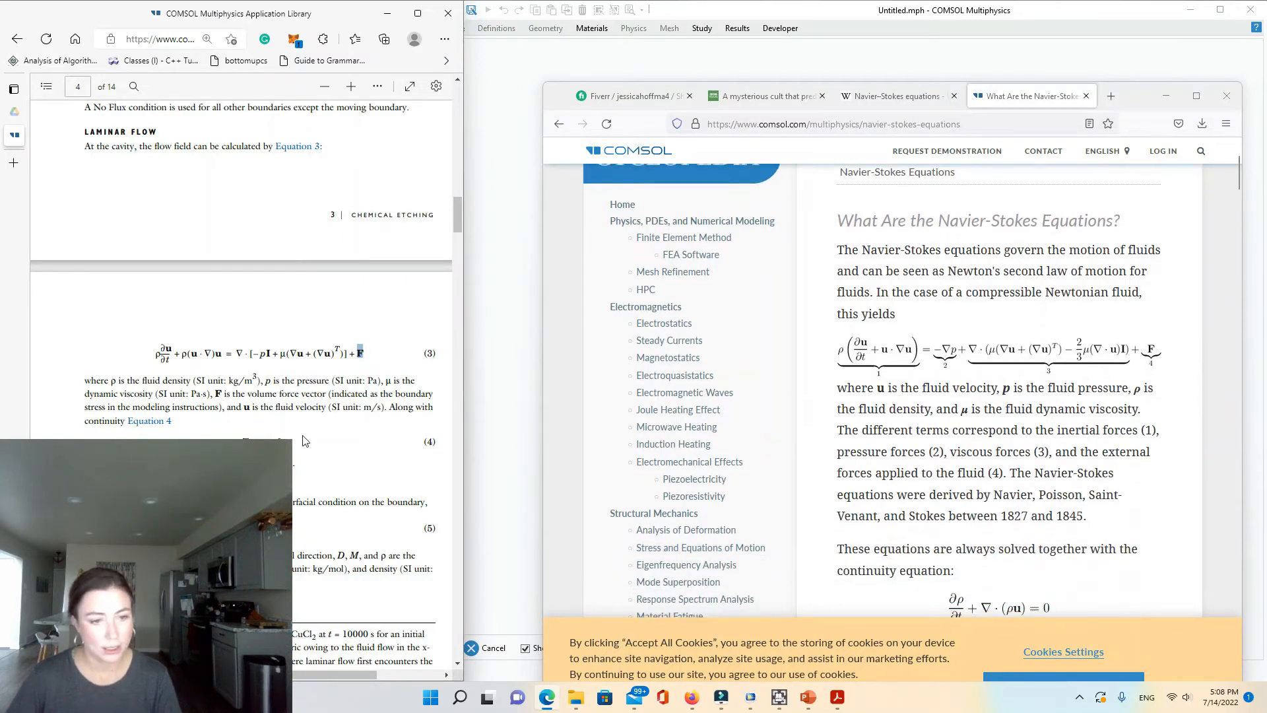
pyautogui.scroll(-3, 1139, 519)
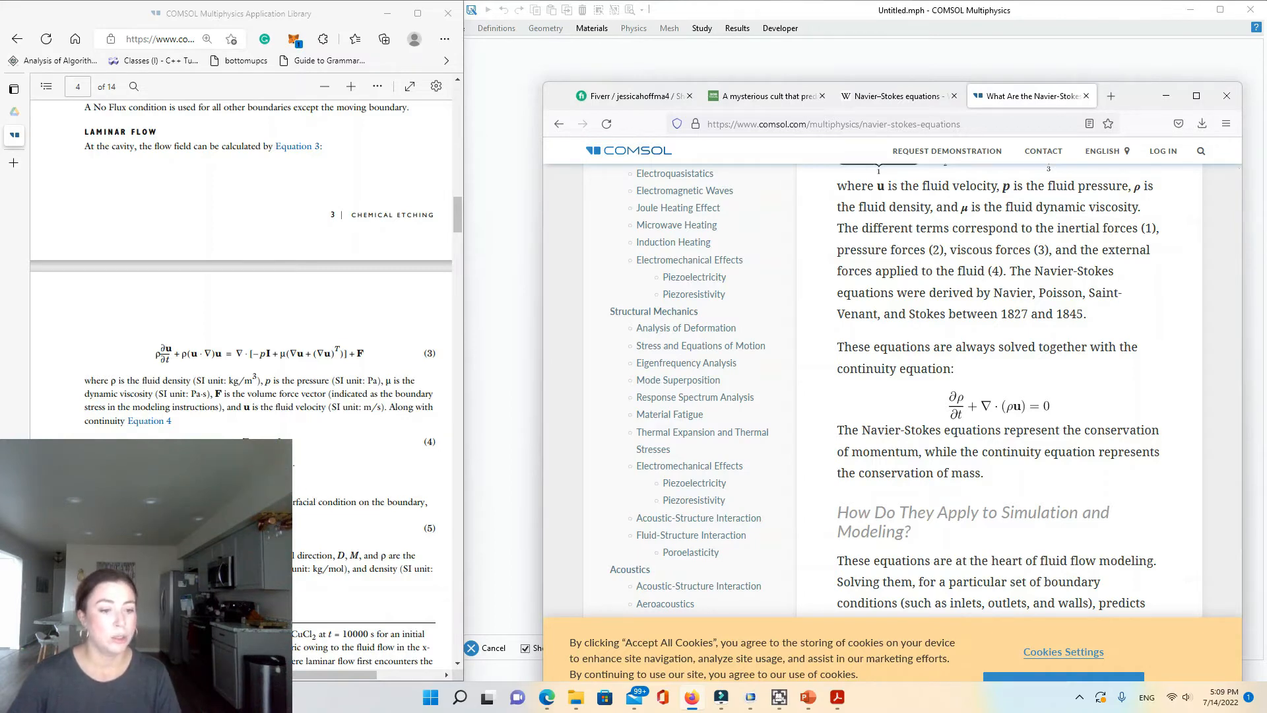
# Find the Modeling Instructions in the guide, minimize the Navier-Stokes web page and switch to COMSOL Multiphysics
pyautogui.scroll(-3, 320, 355)
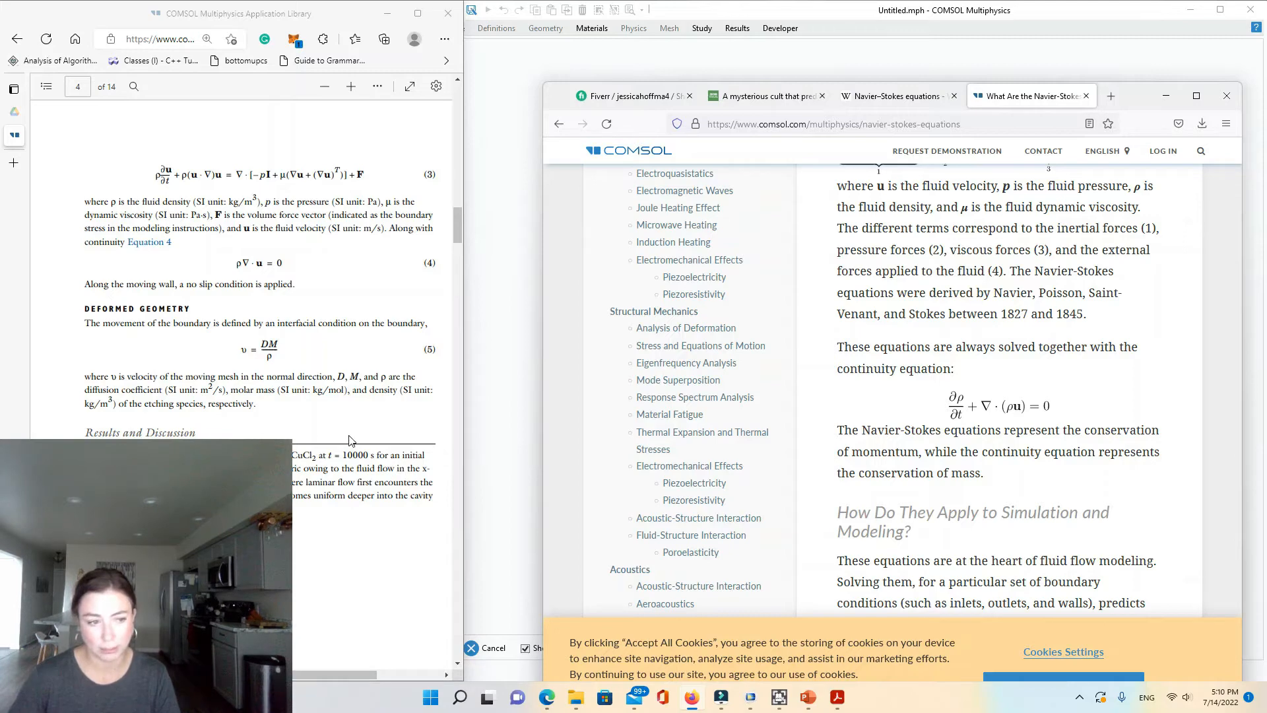
pyautogui.scroll(-15, 350, 440)
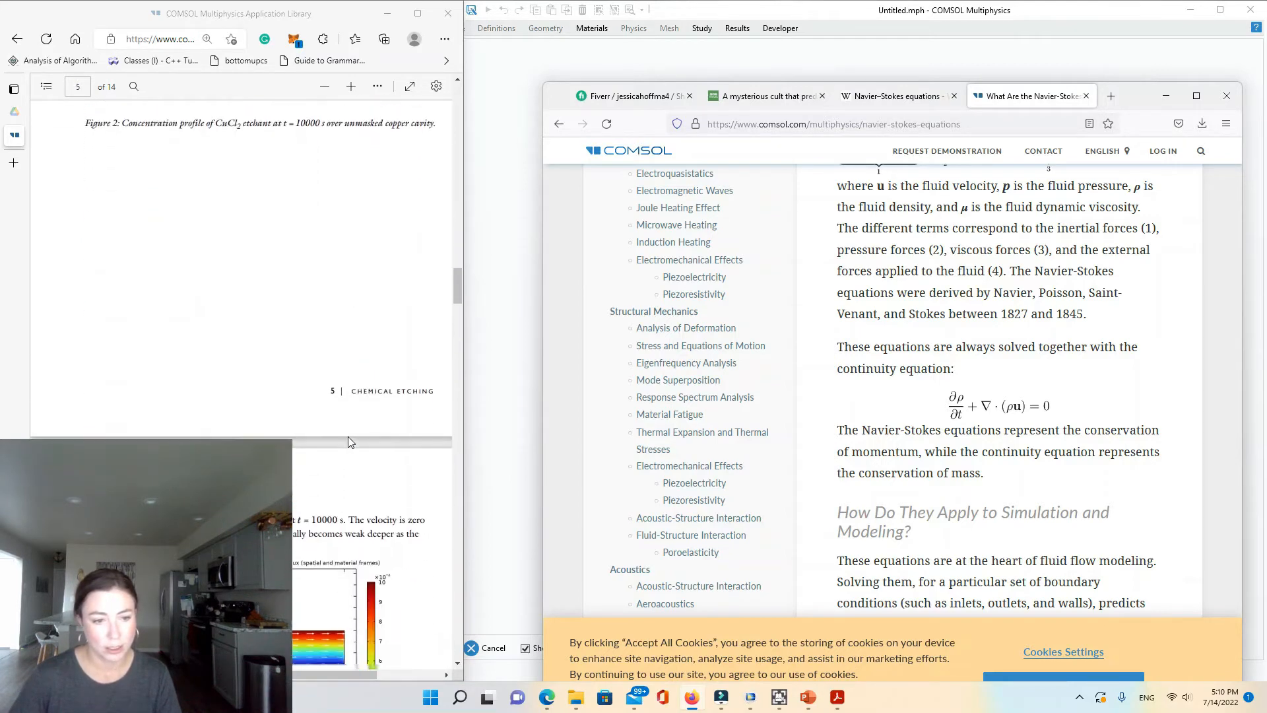
pyautogui.scroll(-15, 350, 442)
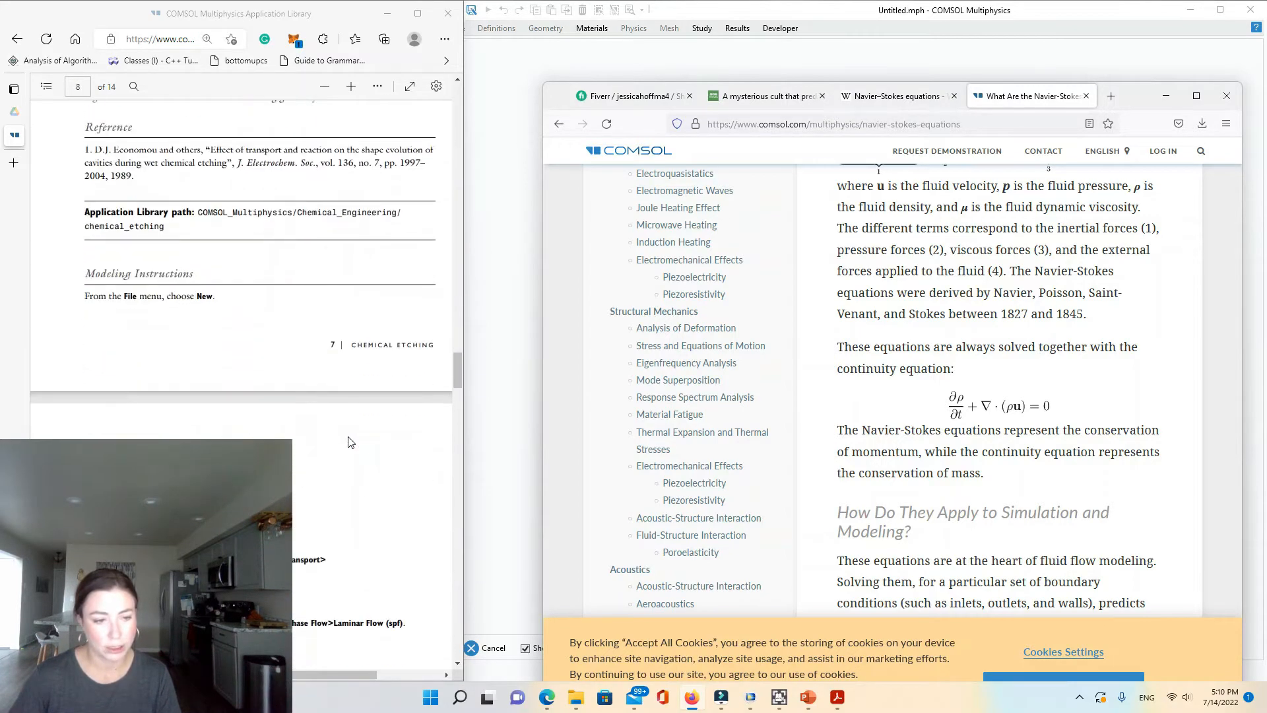
pyautogui.click(1165, 96)
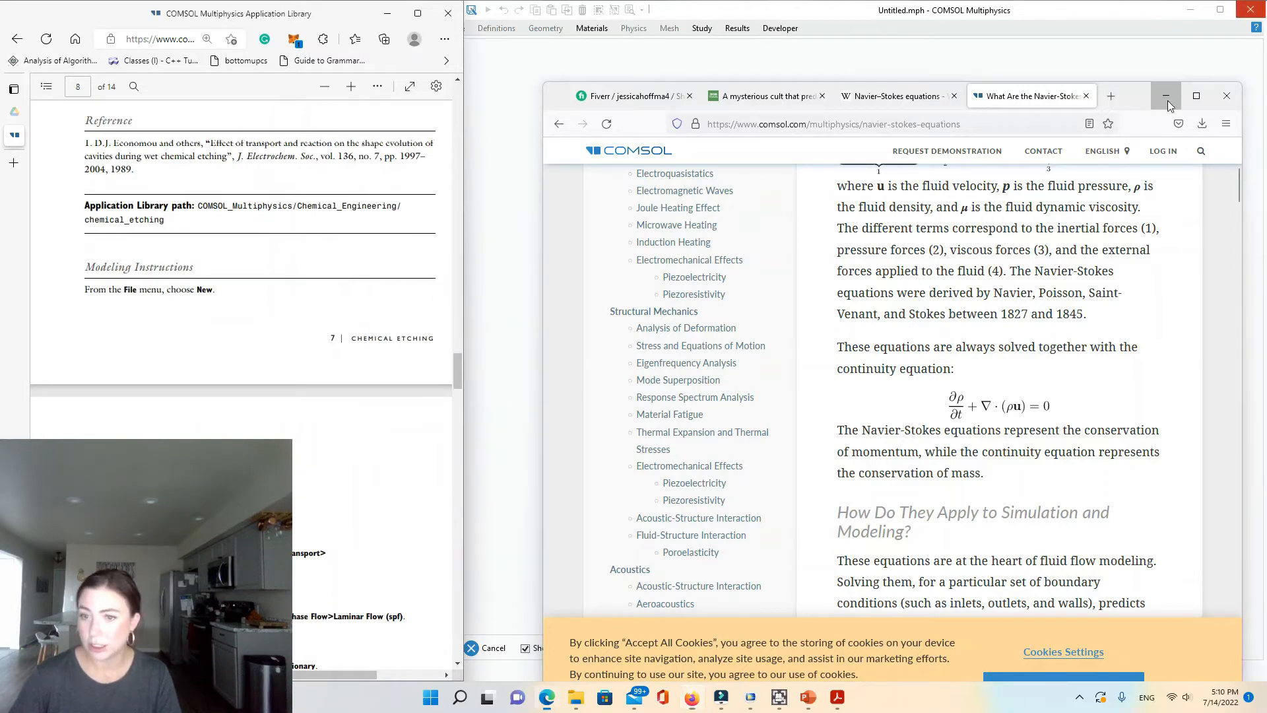
pyautogui.click(547, 235)
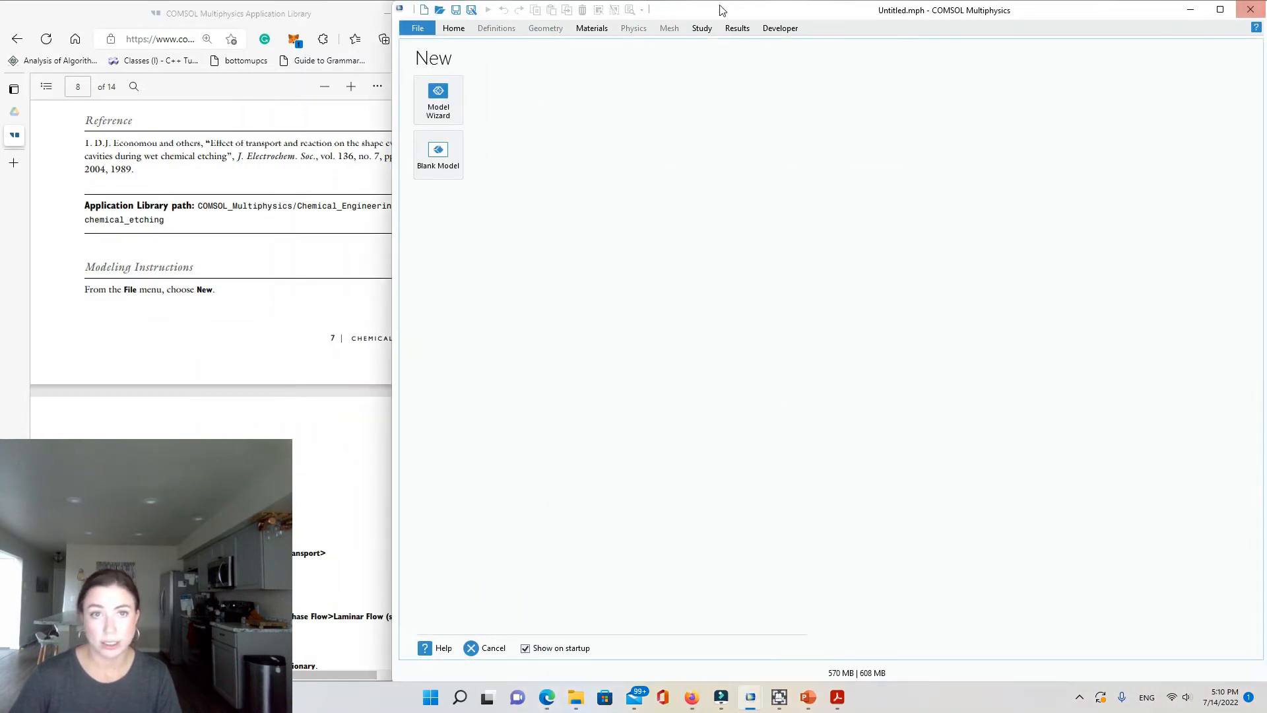
# Start a new model with the Model Wizard and choose 2D as the space dimension
pyautogui.click(438, 106)
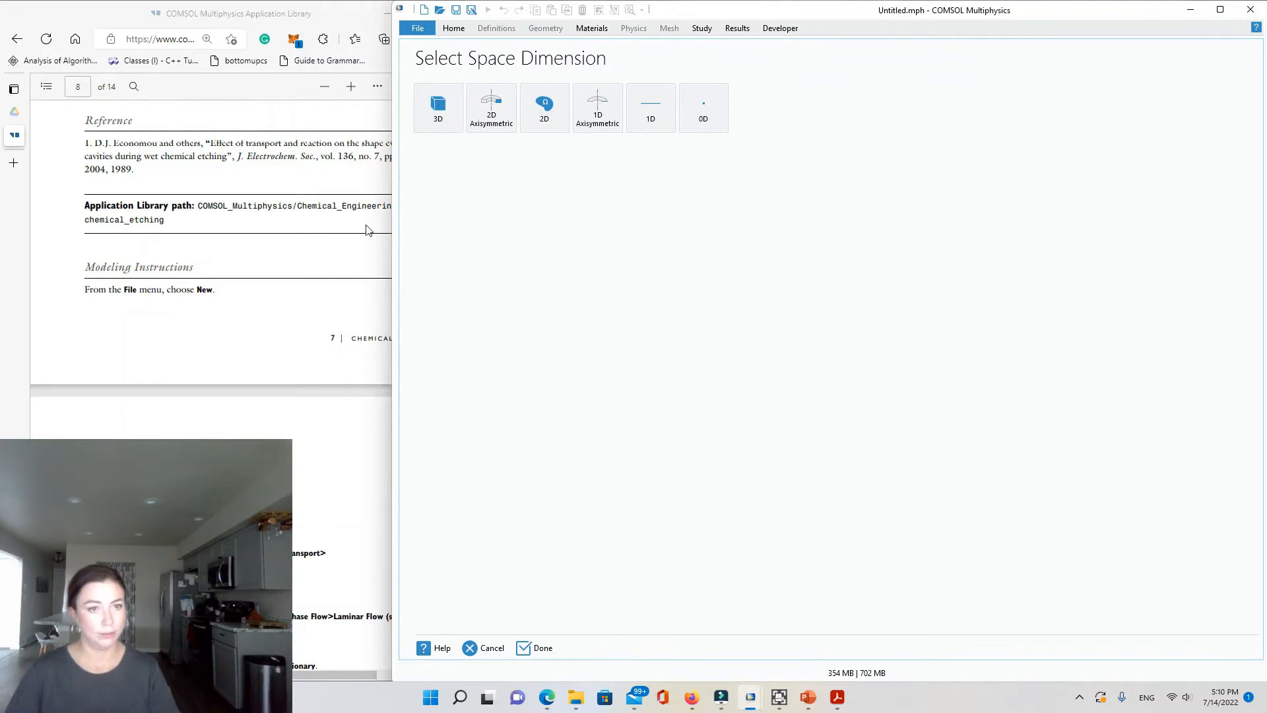
pyautogui.click(388, 264)
pyautogui.moveTo(457, 375); pyautogui.dragTo(450, 374)
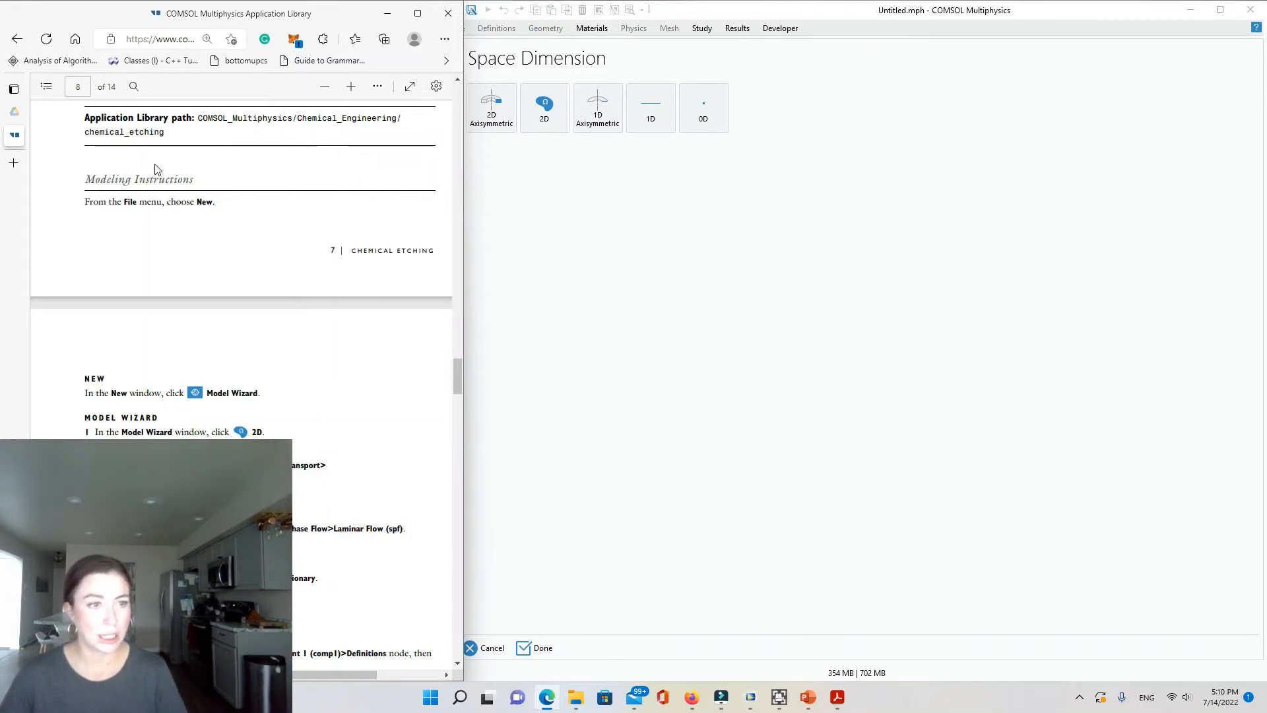
pyautogui.click(557, 258)
pyautogui.click(559, 123)
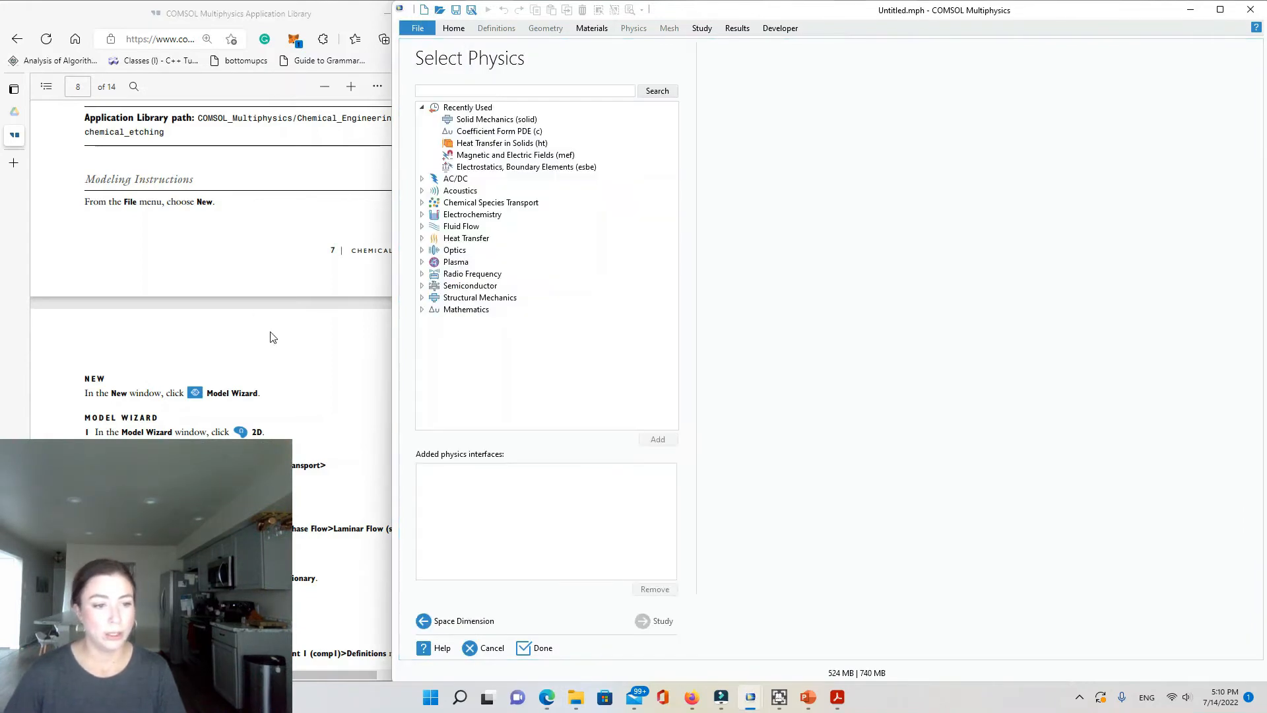
# Add the Transport of Diluted Species (tds) interface from the Chemical Species Transport physics
pyautogui.scroll(-5, 270, 337)
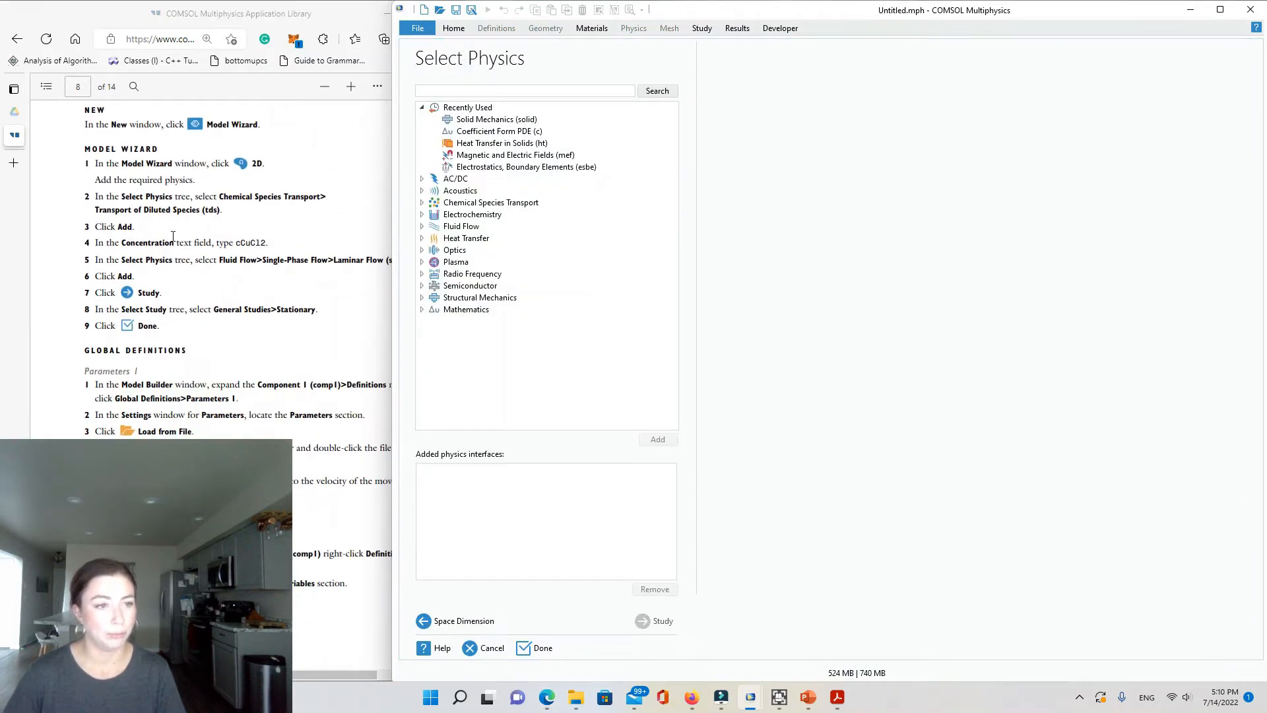
pyautogui.click(421, 204)
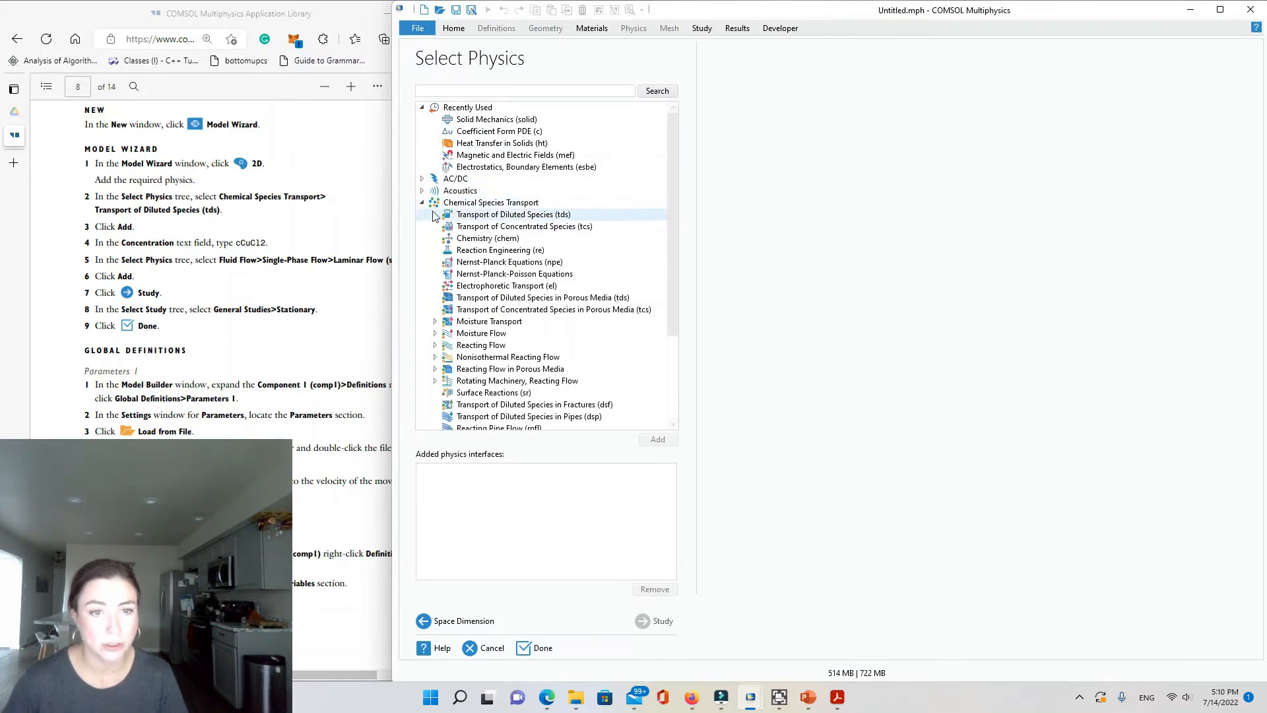
pyautogui.click(508, 215)
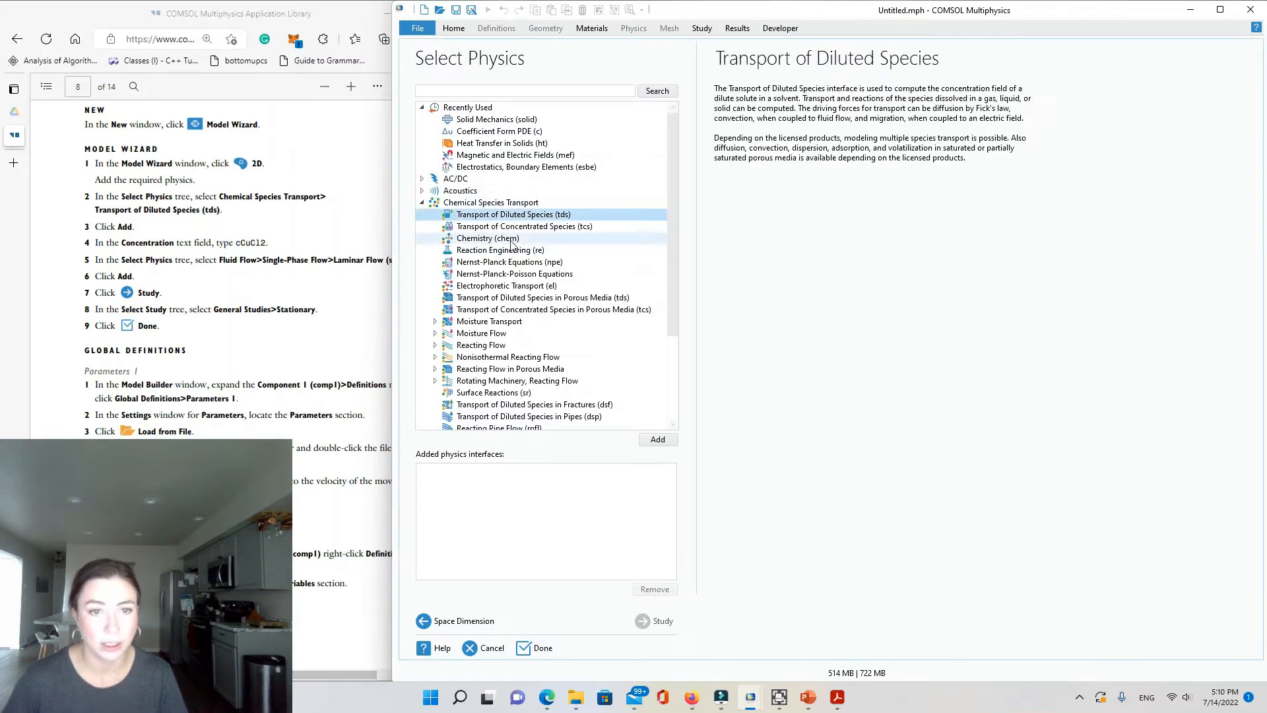
pyautogui.click(660, 441)
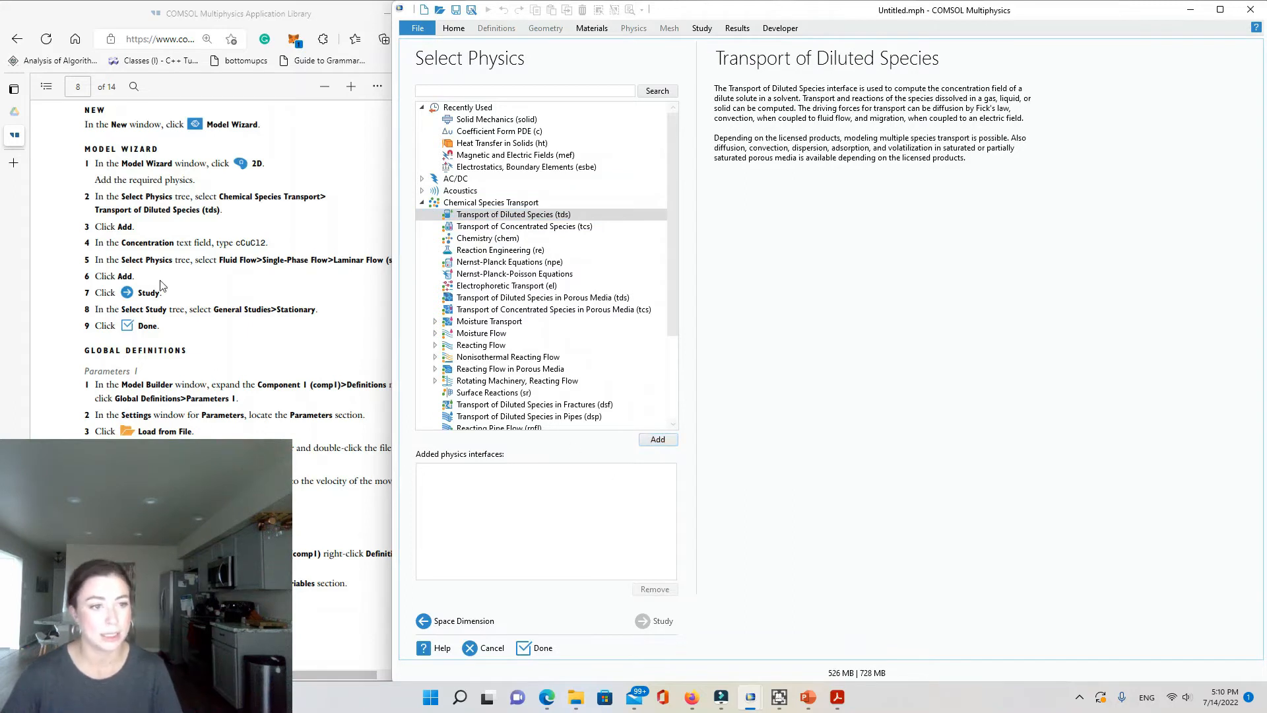
# Add the Laminar Flow (spf) interface from the Single-Phase Flow branch of Fluid Flow
pyautogui.click(423, 204)
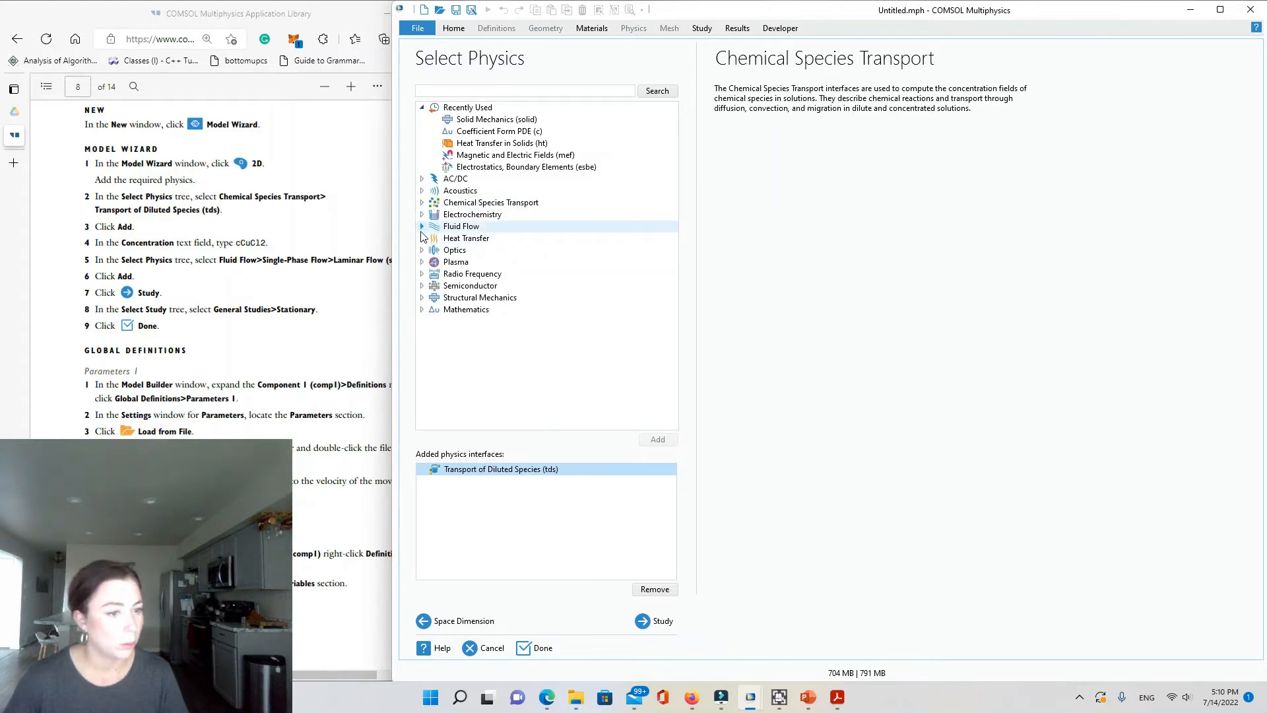
pyautogui.click(422, 226)
pyautogui.click(435, 238)
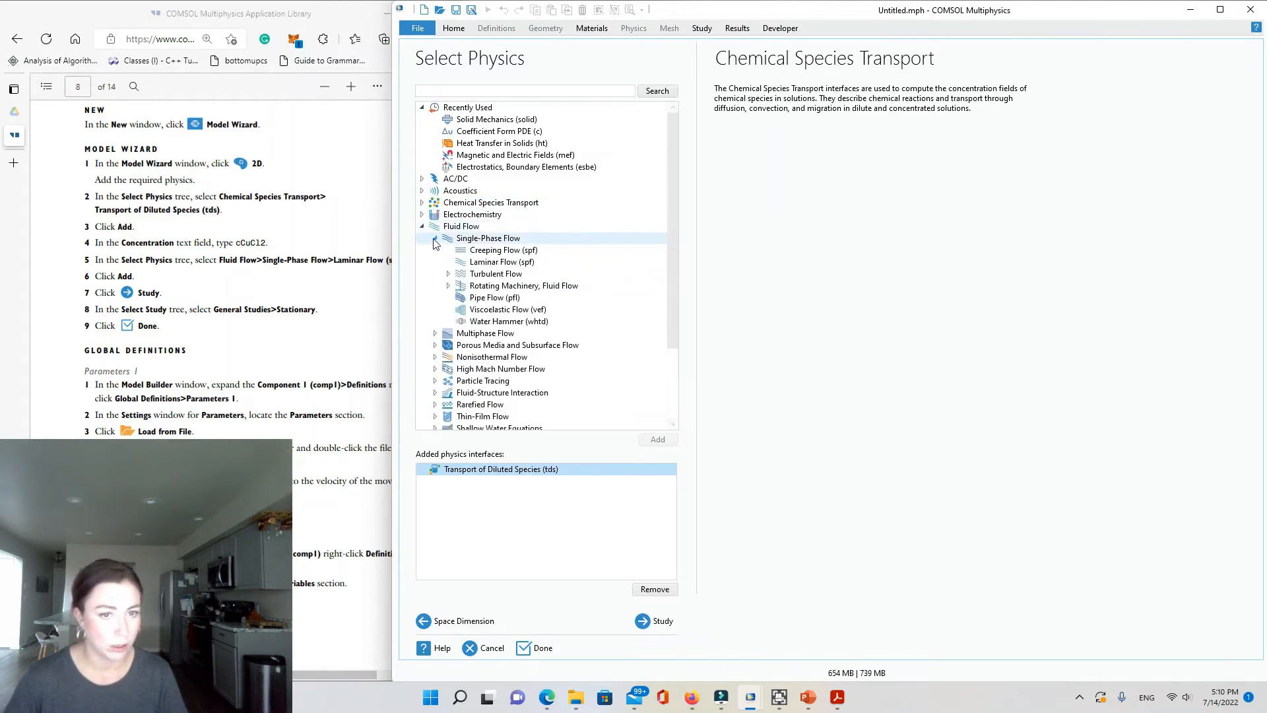
pyautogui.click(488, 262)
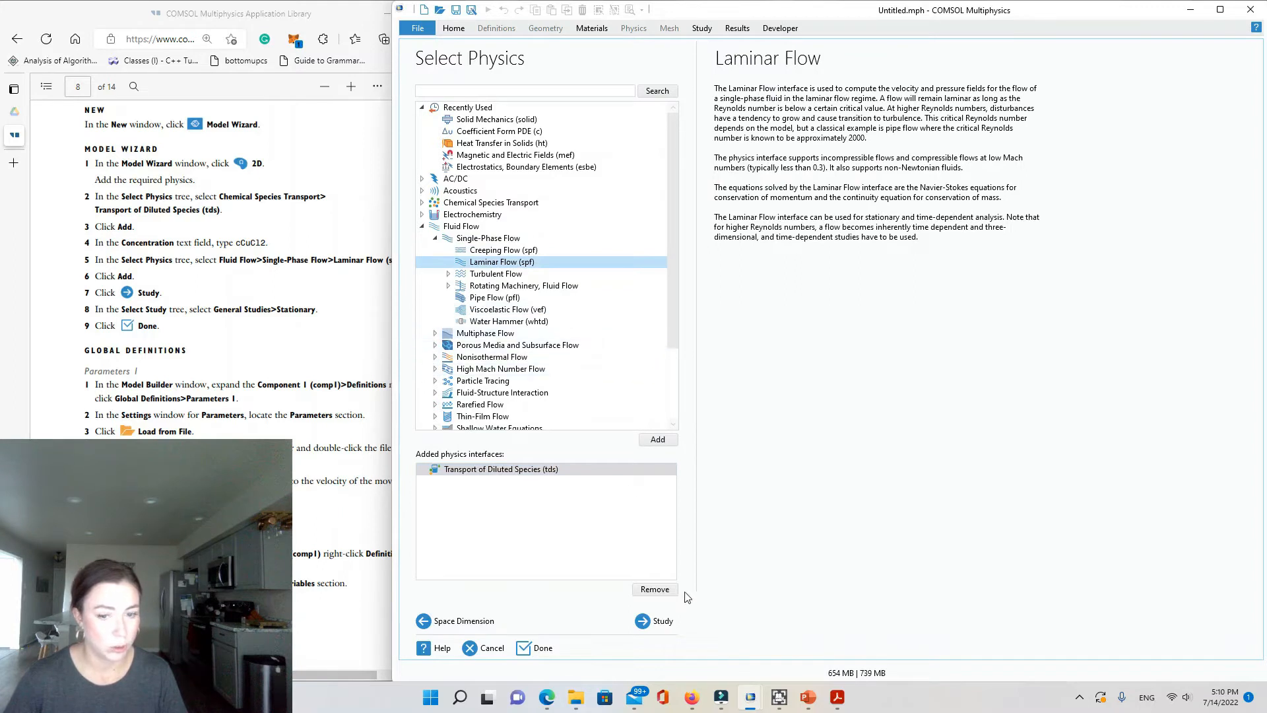
pyautogui.click(650, 438)
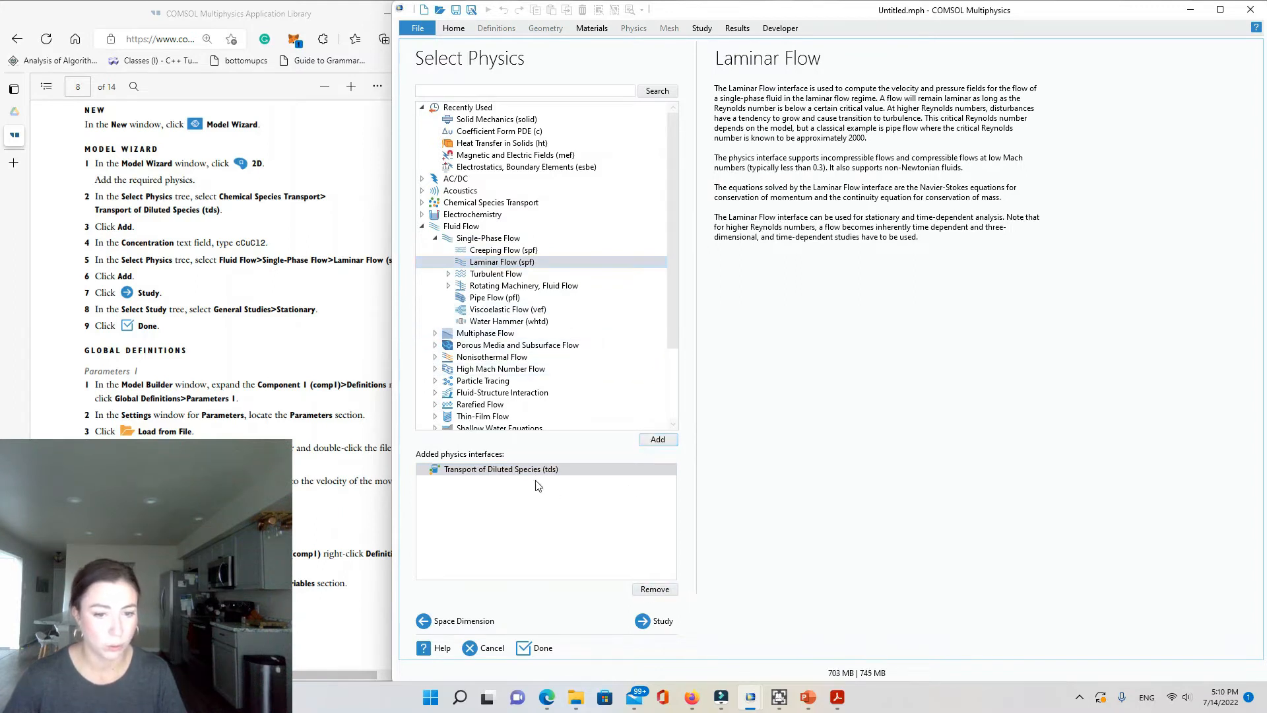
# Choose a Stationary general study and finish the model setup
pyautogui.click(650, 621)
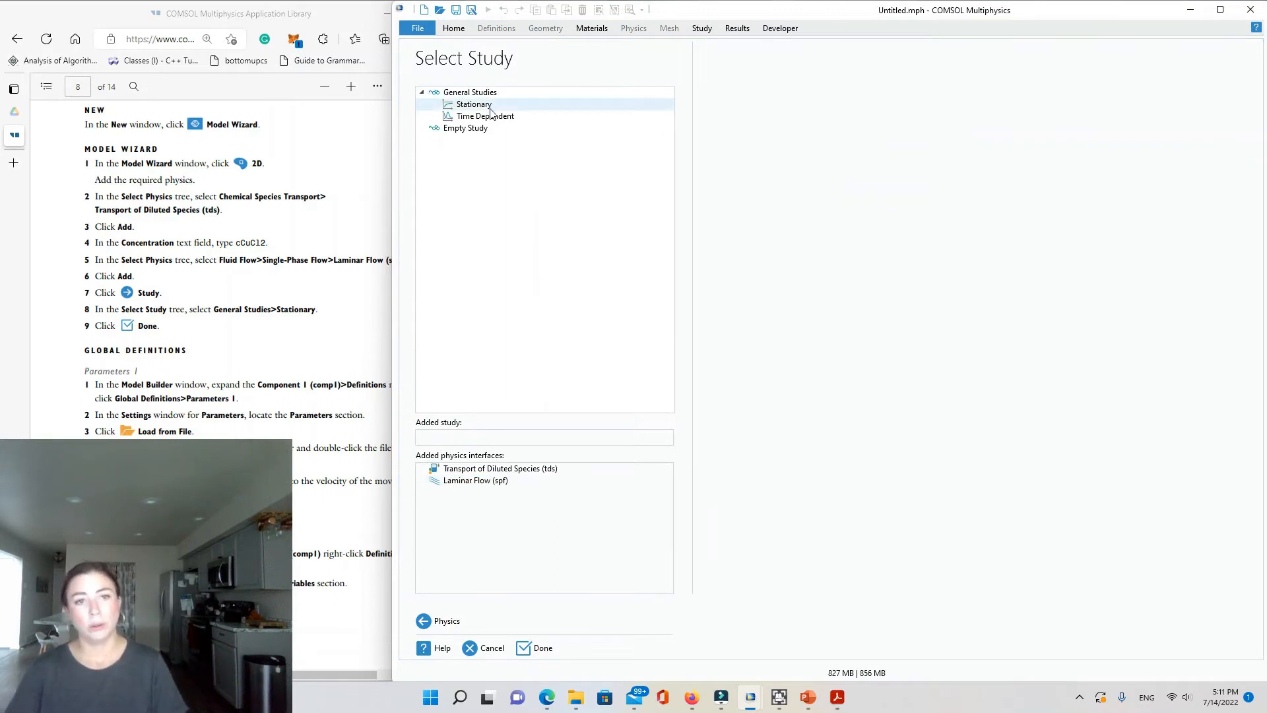
pyautogui.click(528, 104)
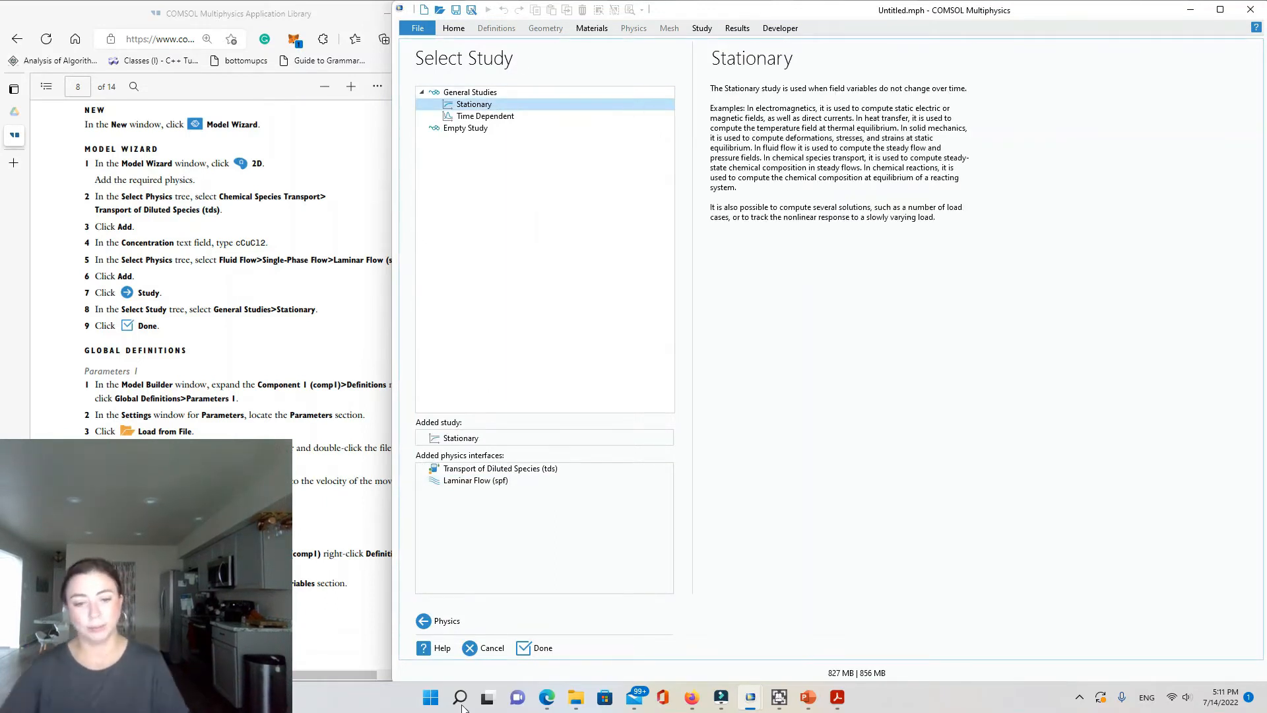
pyautogui.click(542, 653)
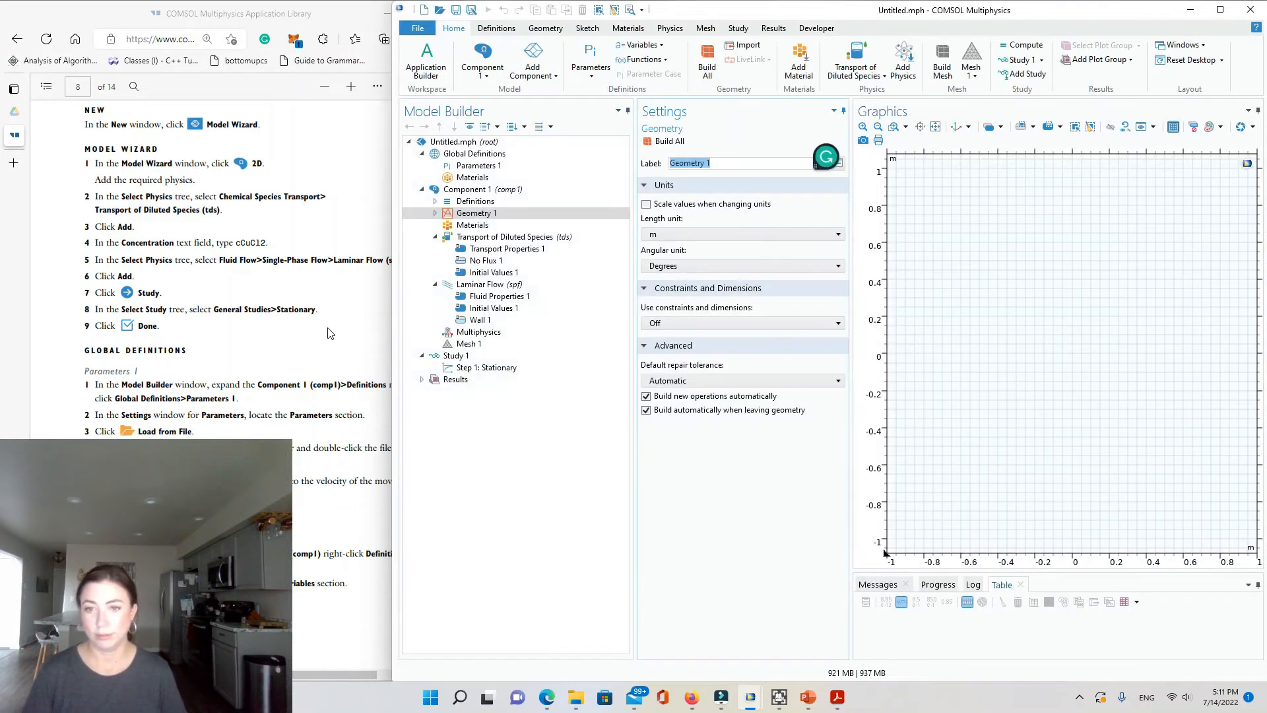
# Save the model as chemicalEtching in the COMSOL documents folder
pyautogui.hotkey('ctrl', 's')
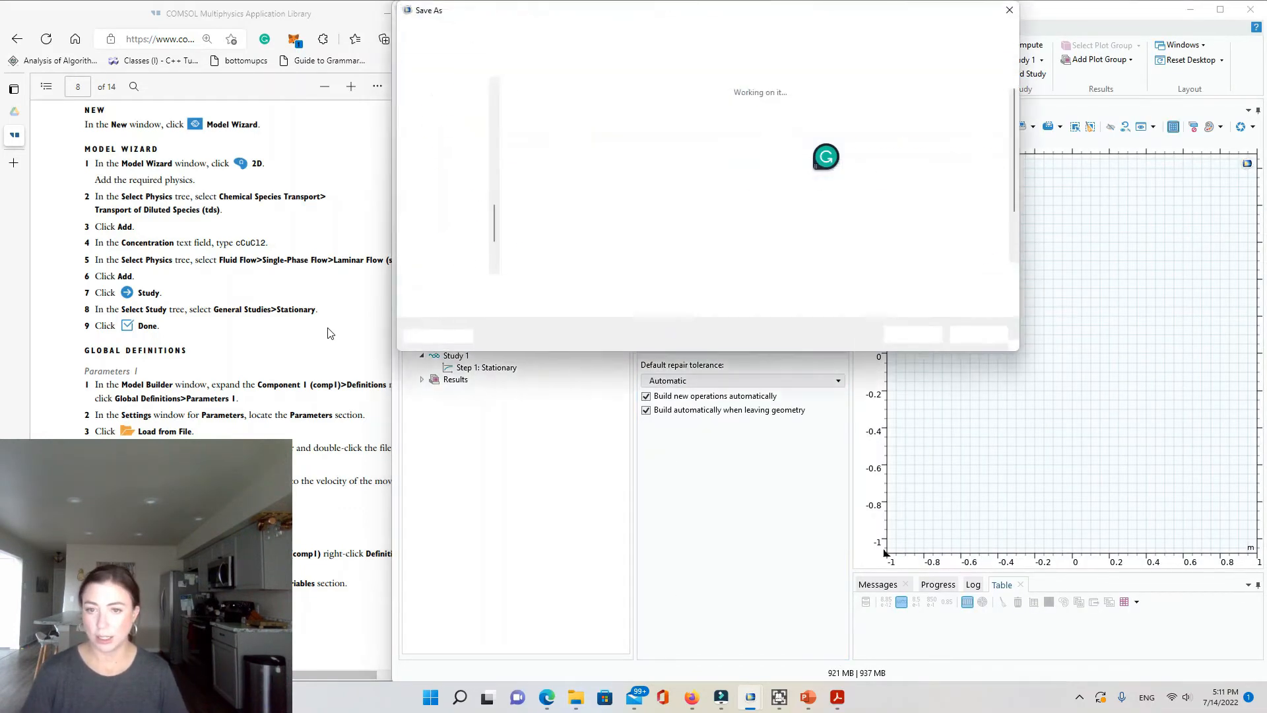
pyautogui.write('chemica')
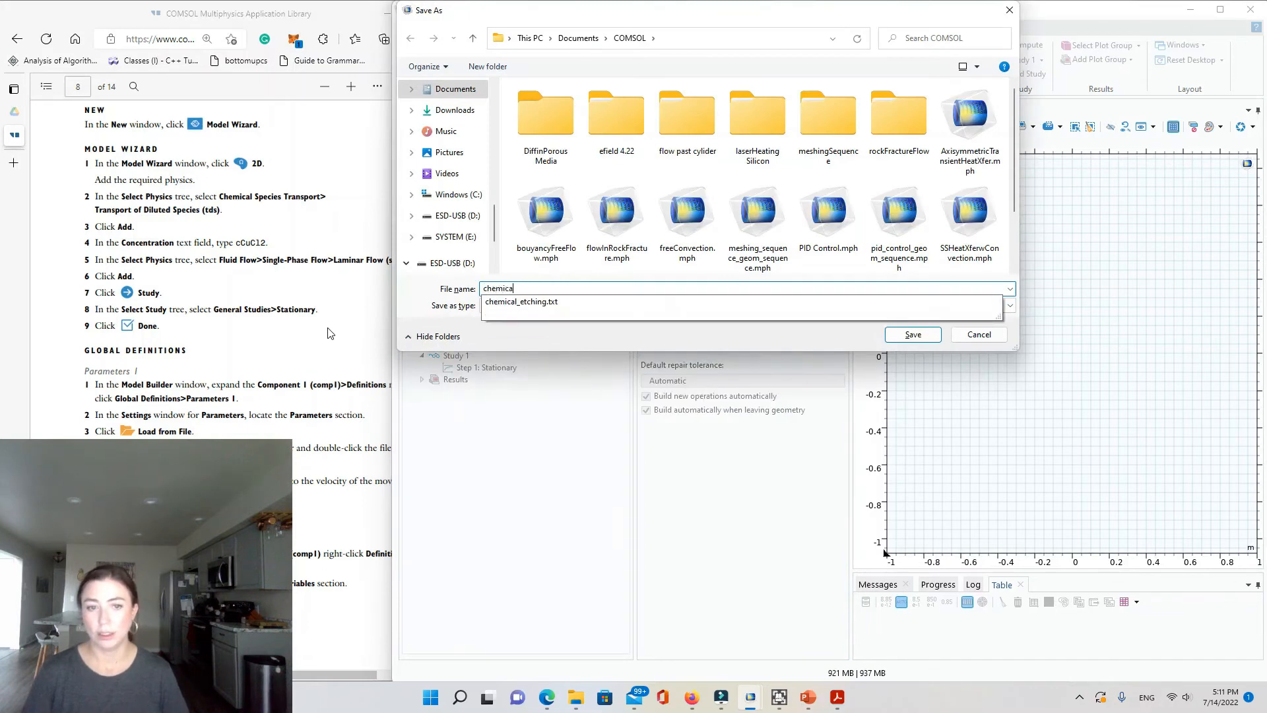
pyautogui.write('lEt')
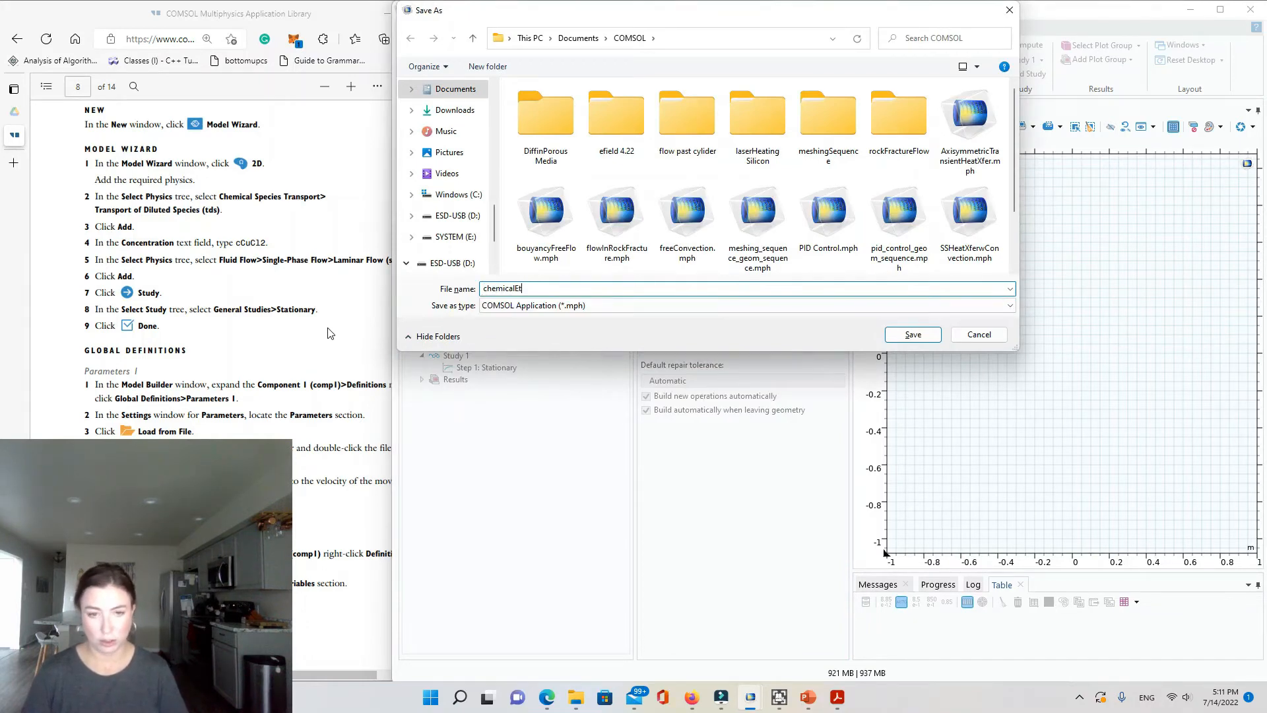
pyautogui.write('ching')
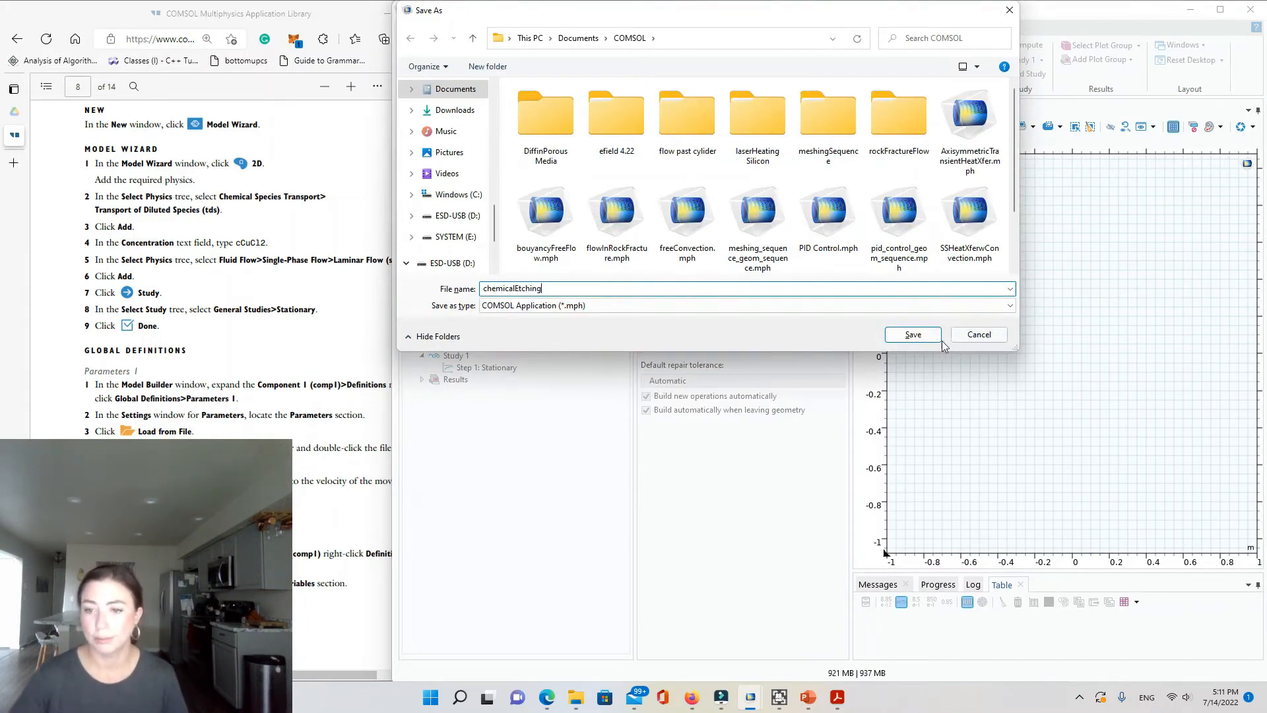
pyautogui.click(923, 338)
# Load the global Parameters 1 table from chemical_etching.txt and widen the settings area to show the description column
pyautogui.click(350, 326)
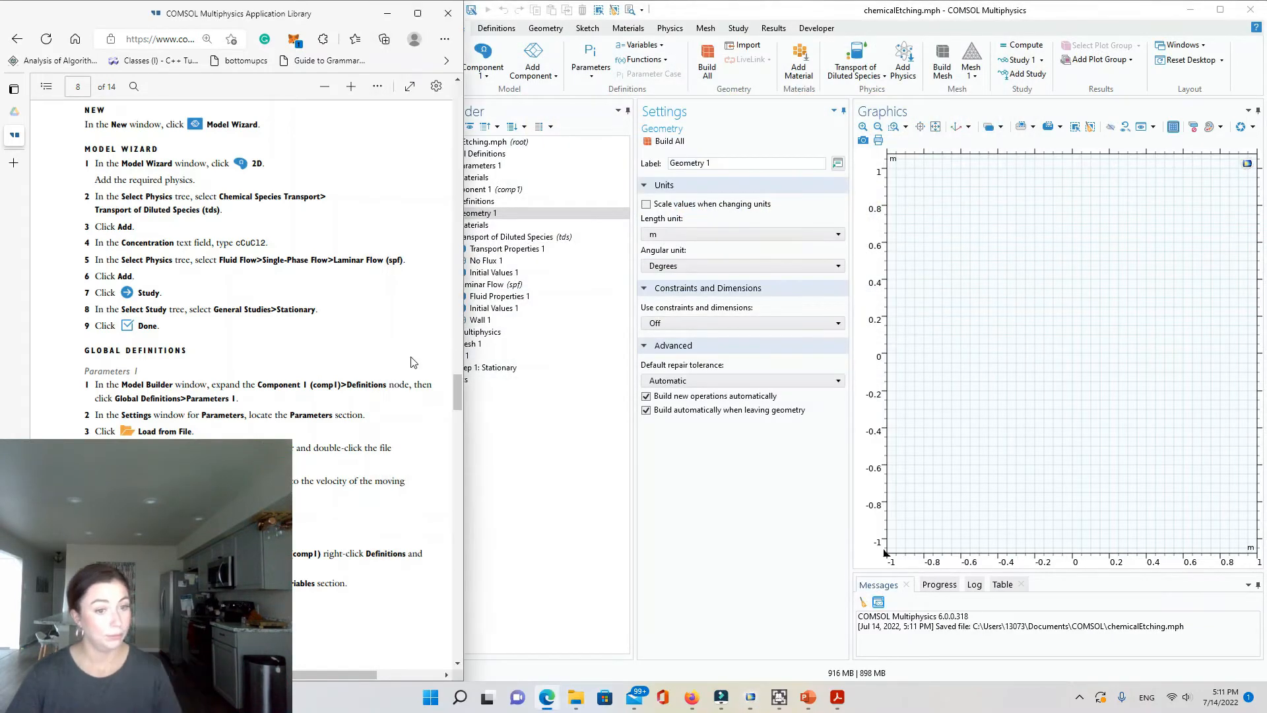
pyautogui.moveTo(454, 395)
pyautogui.mouseDown()
pyautogui.moveTo(454, 413)
pyautogui.moveTo(454, 402)
pyautogui.mouseUp()
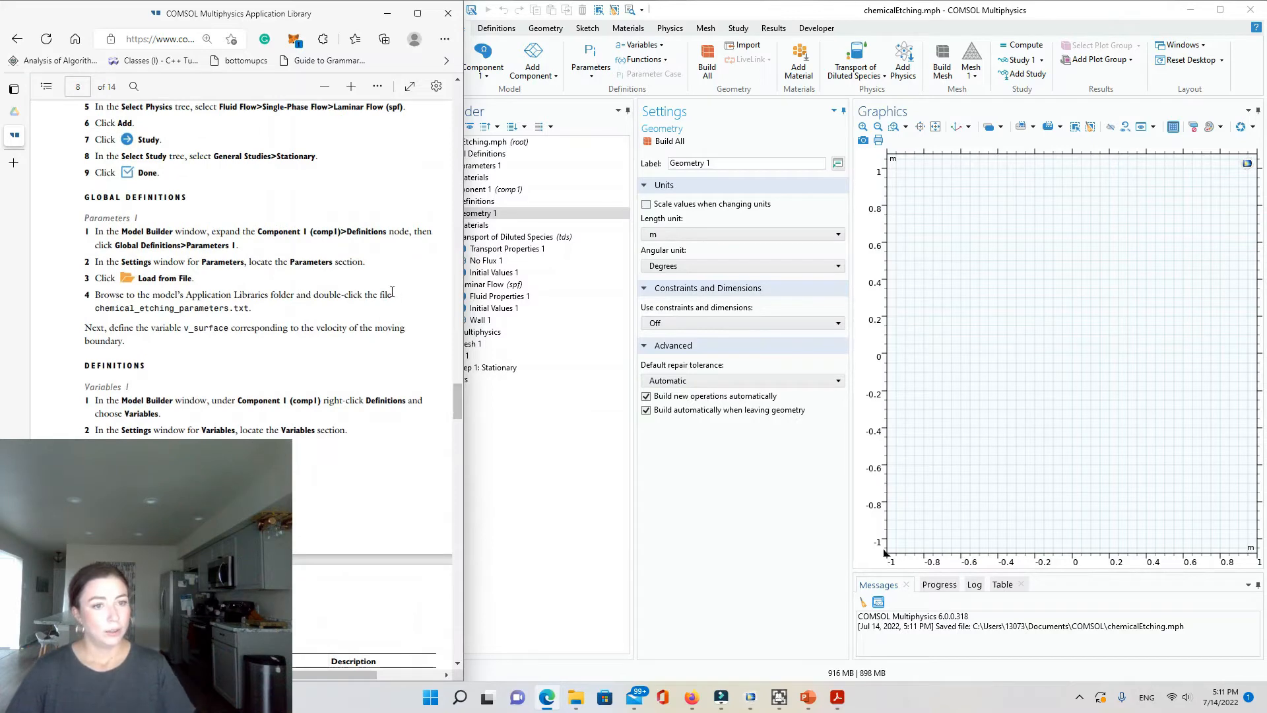
pyautogui.click(520, 387)
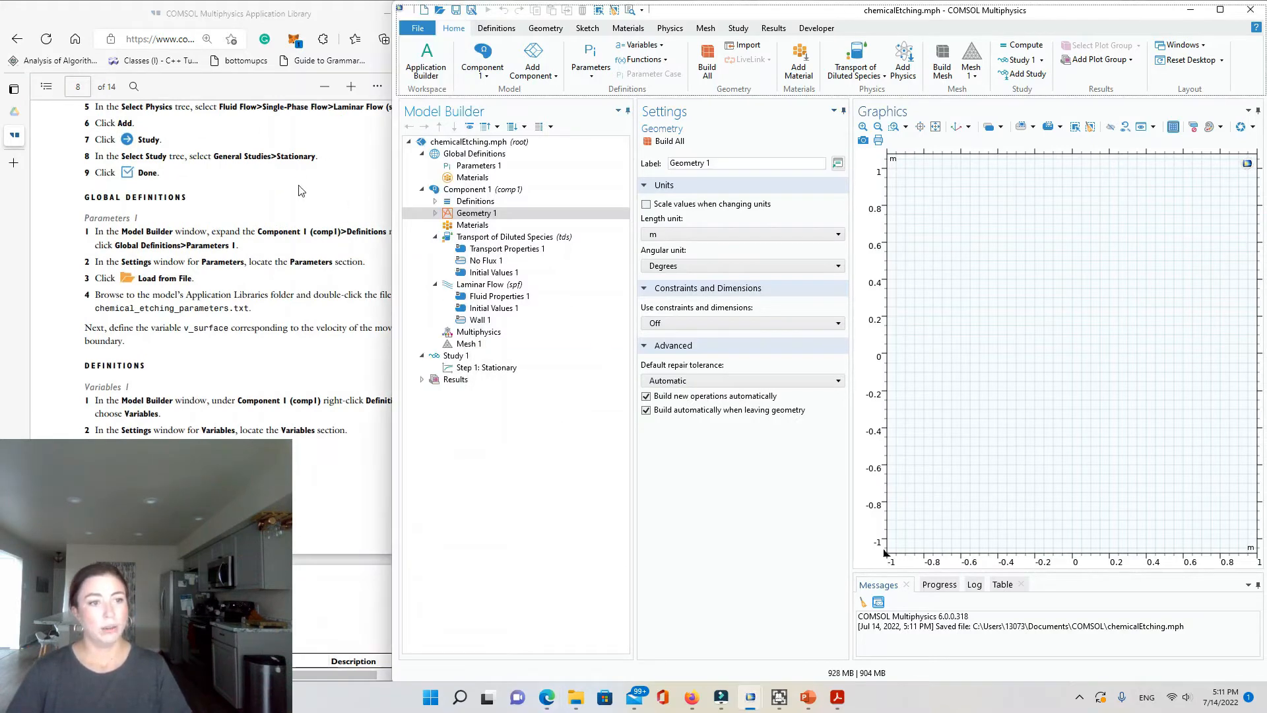
pyautogui.click(303, 672)
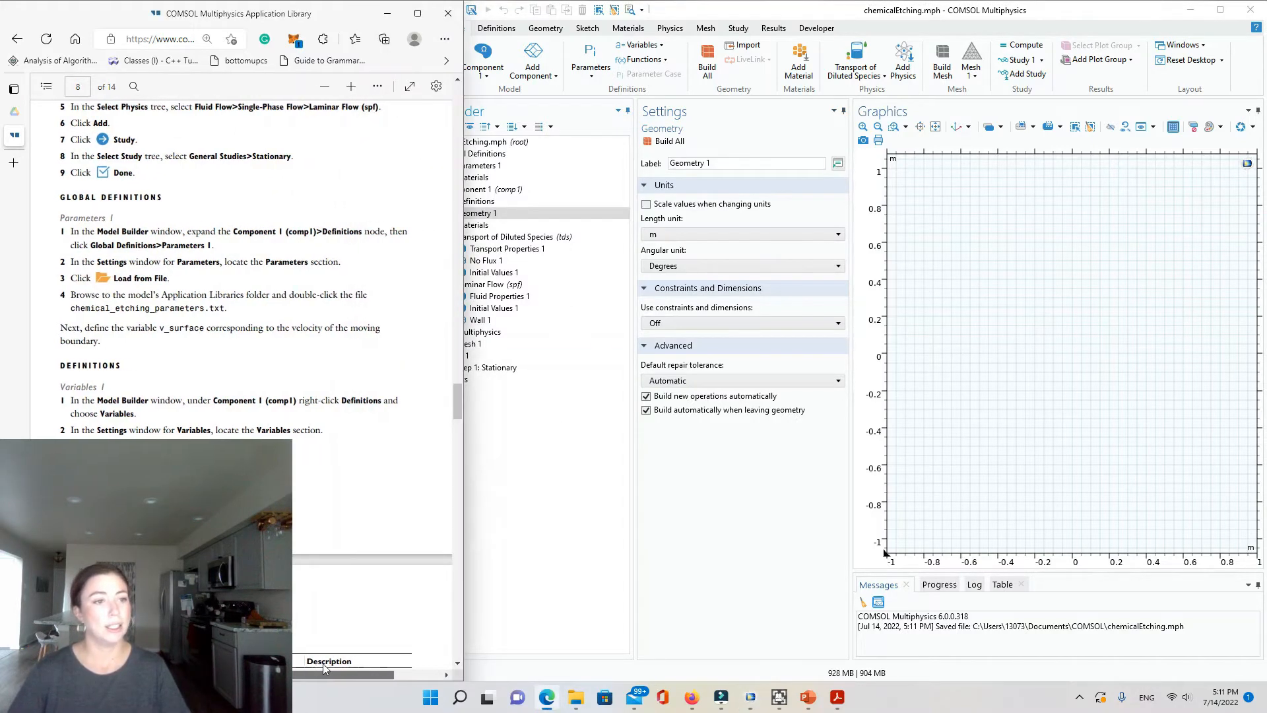
pyautogui.click(549, 552)
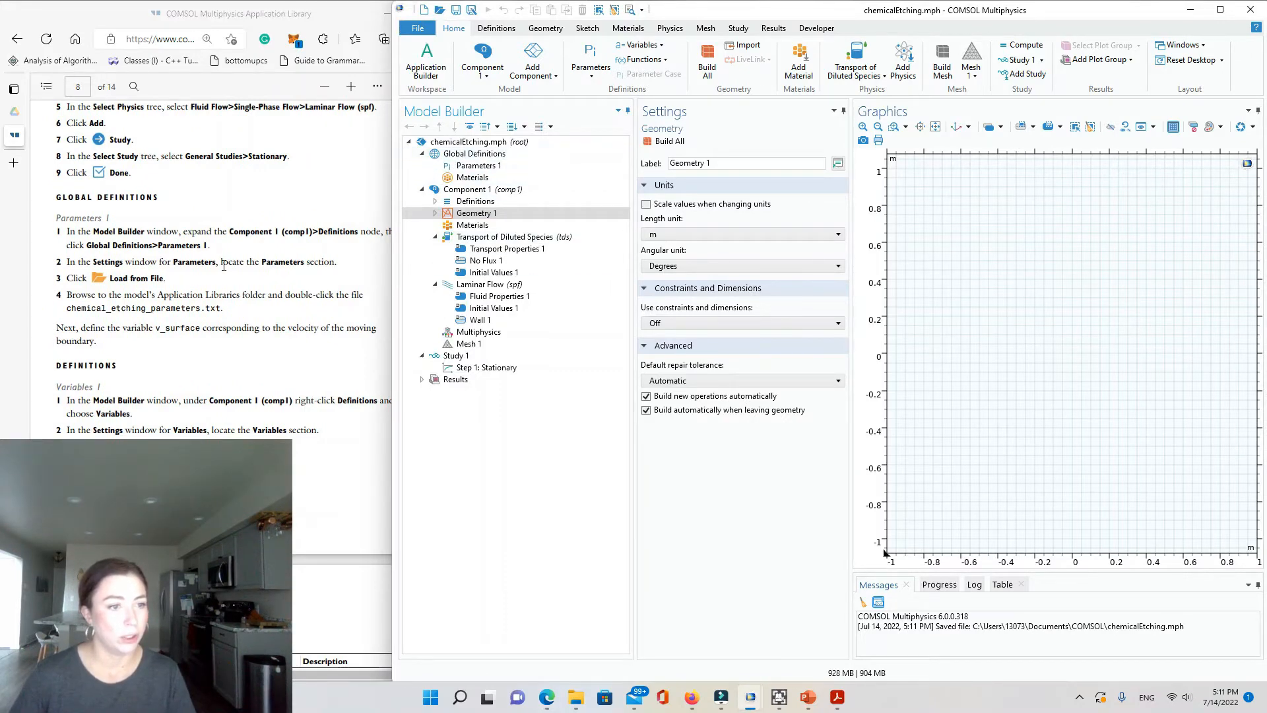
pyautogui.click(485, 165)
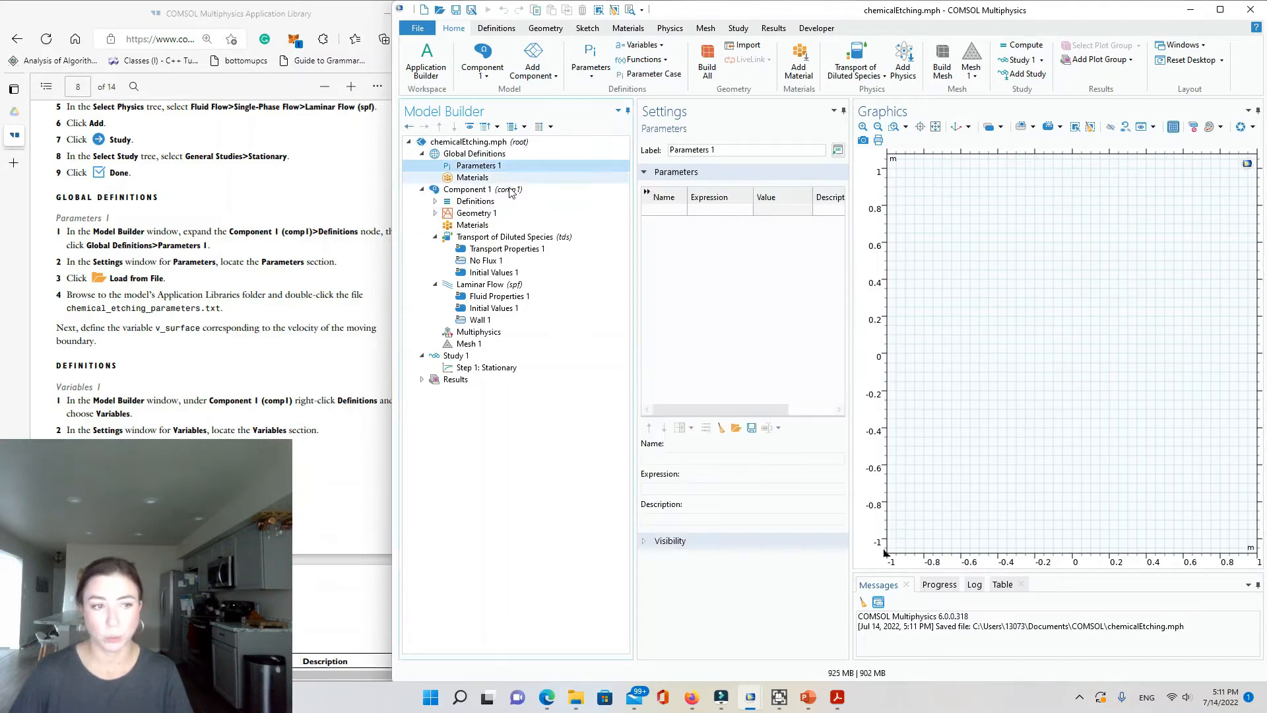
pyautogui.click(738, 429)
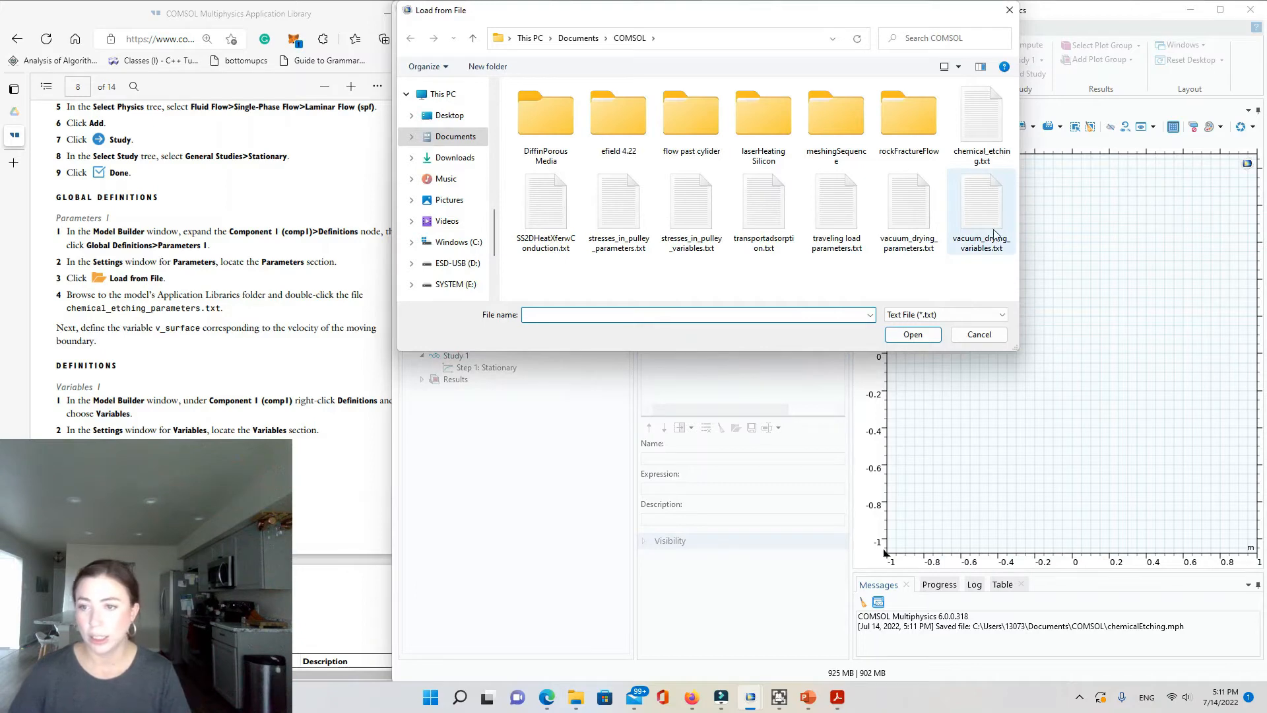
pyautogui.click(986, 129)
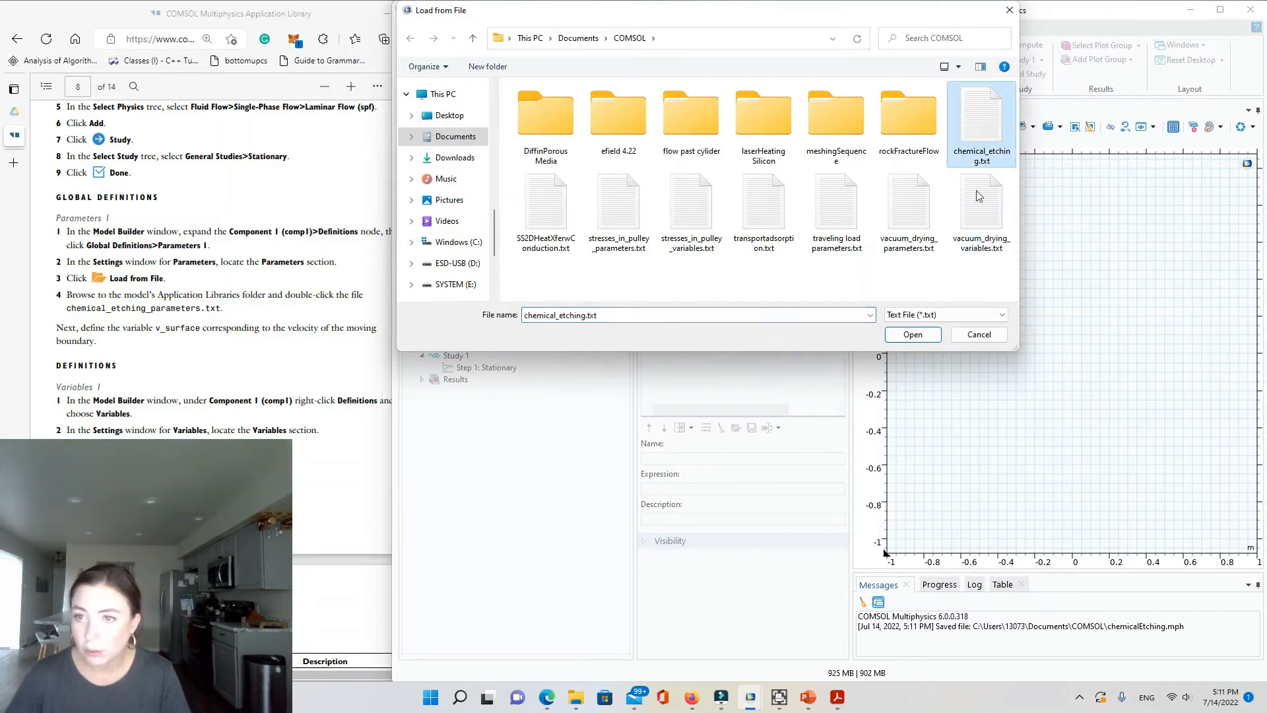
pyautogui.click(924, 333)
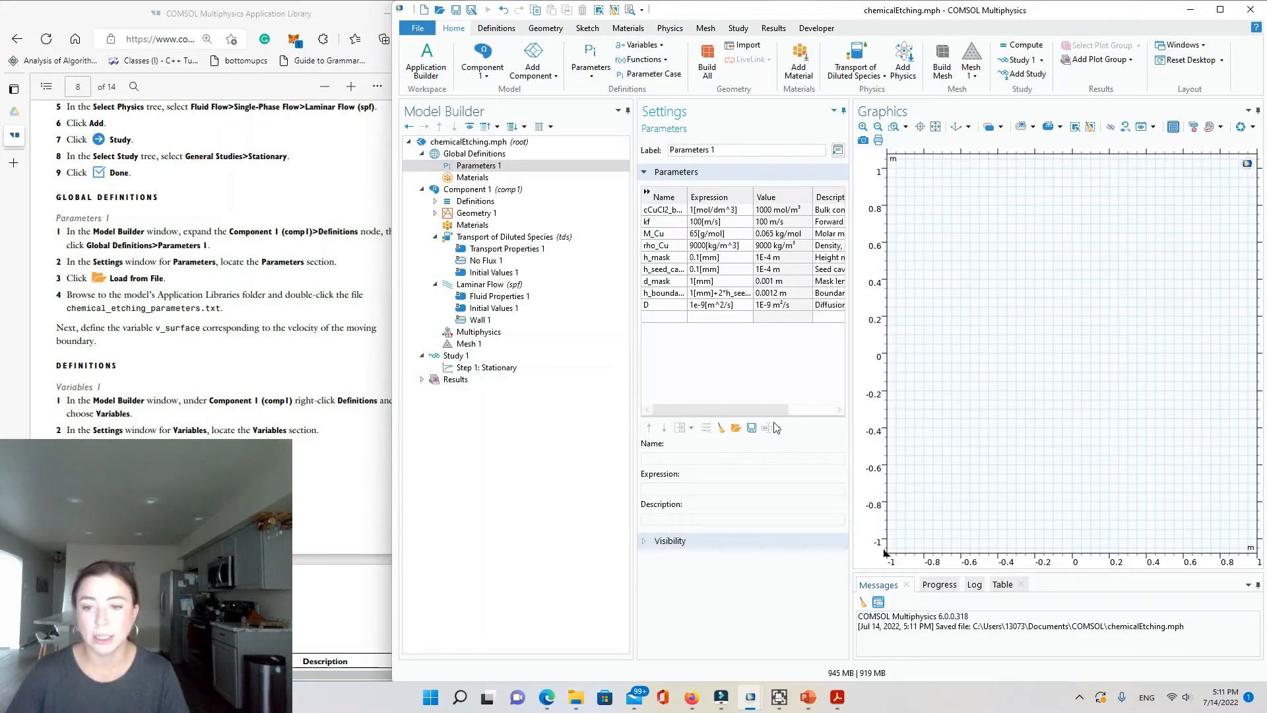
pyautogui.moveTo(775, 409)
pyautogui.mouseDown()
pyautogui.moveTo(814, 410)
pyautogui.moveTo(759, 411)
pyautogui.mouseUp()
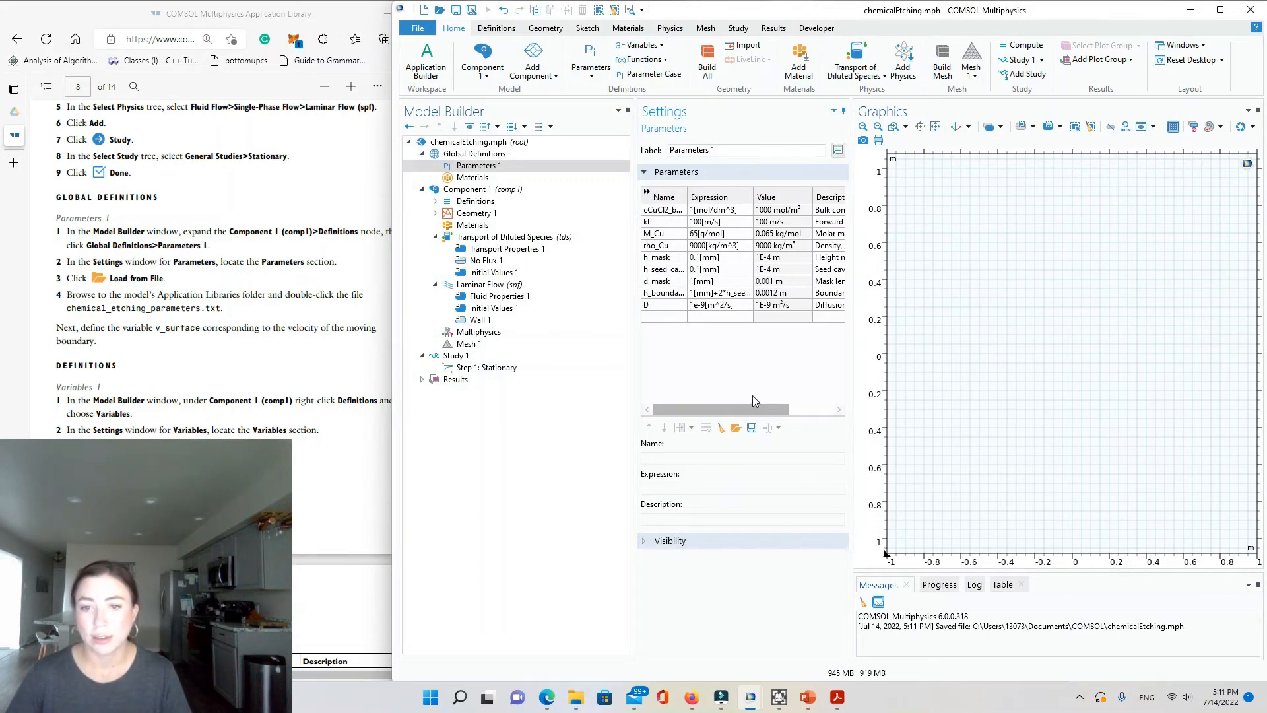
pyautogui.moveTo(852, 283); pyautogui.dragTo(922, 283)
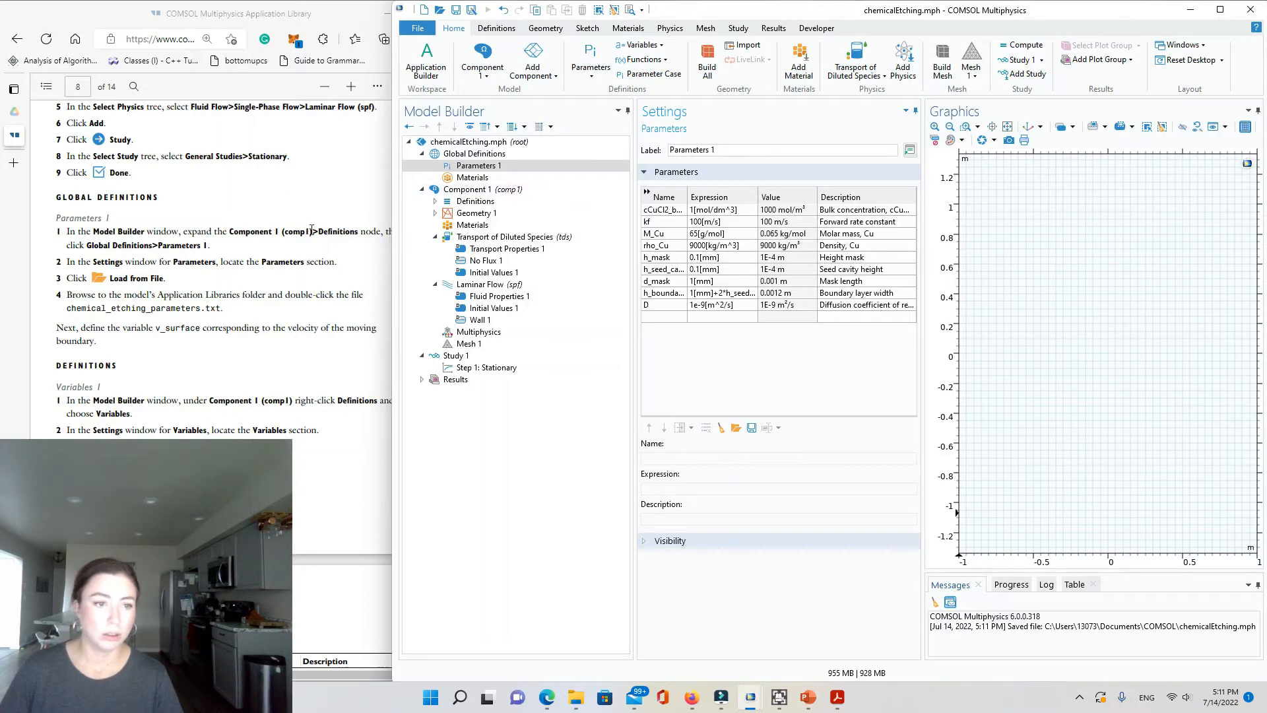
# Switch to the browser, search the web for cucl2 in a new tab, and return to the chemical etching guide
pyautogui.click(383, 189)
pyautogui.moveTo(457, 386); pyautogui.dragTo(456, 245)
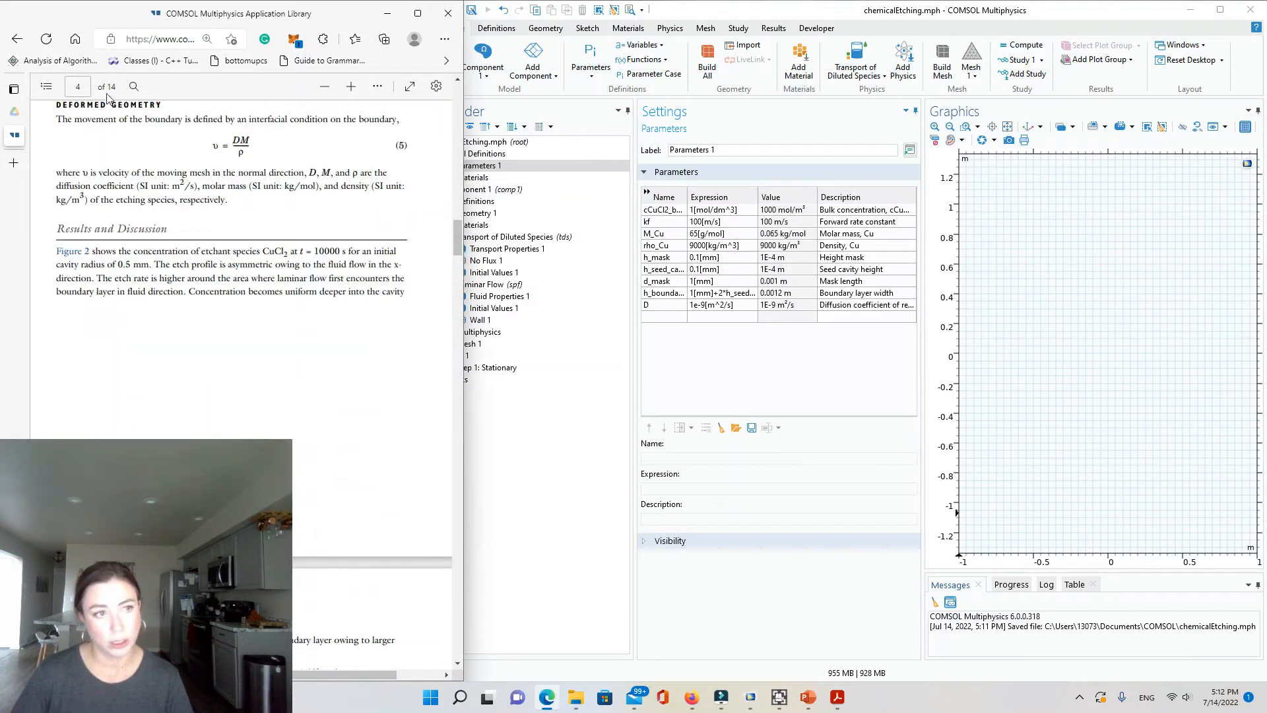
pyautogui.click(15, 164)
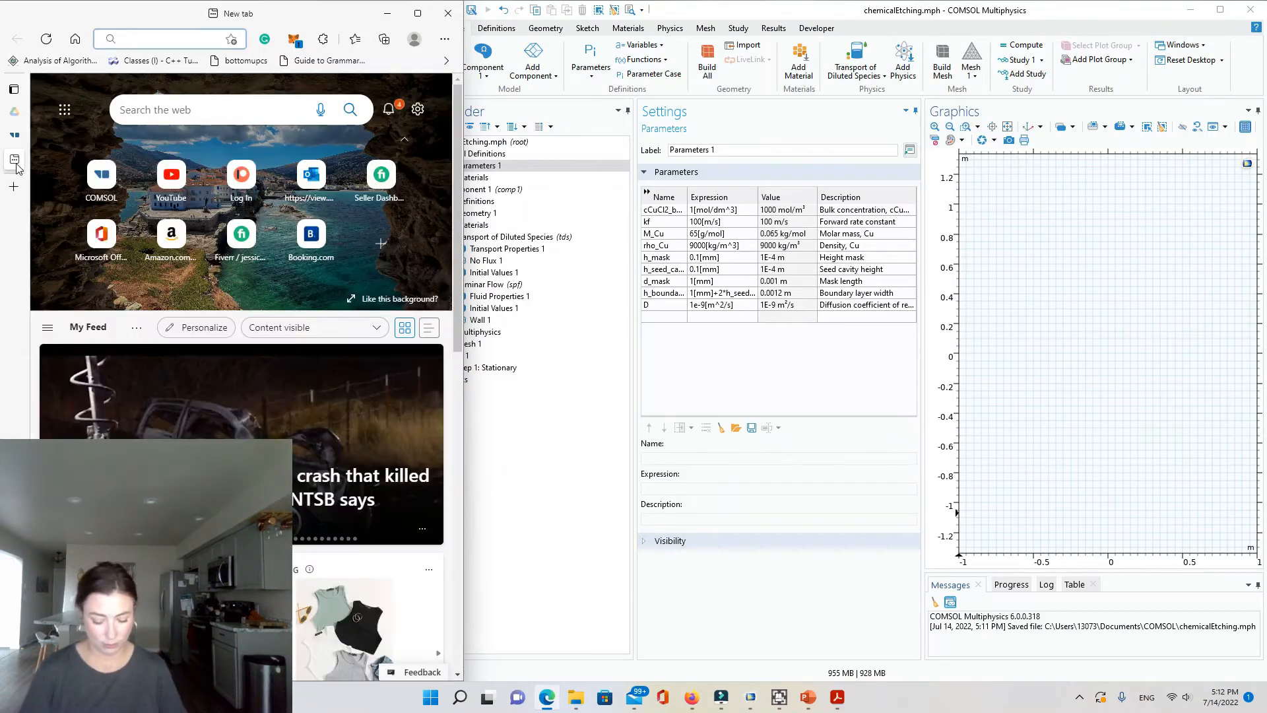
pyautogui.write('cucl2')
pyautogui.press('Return')
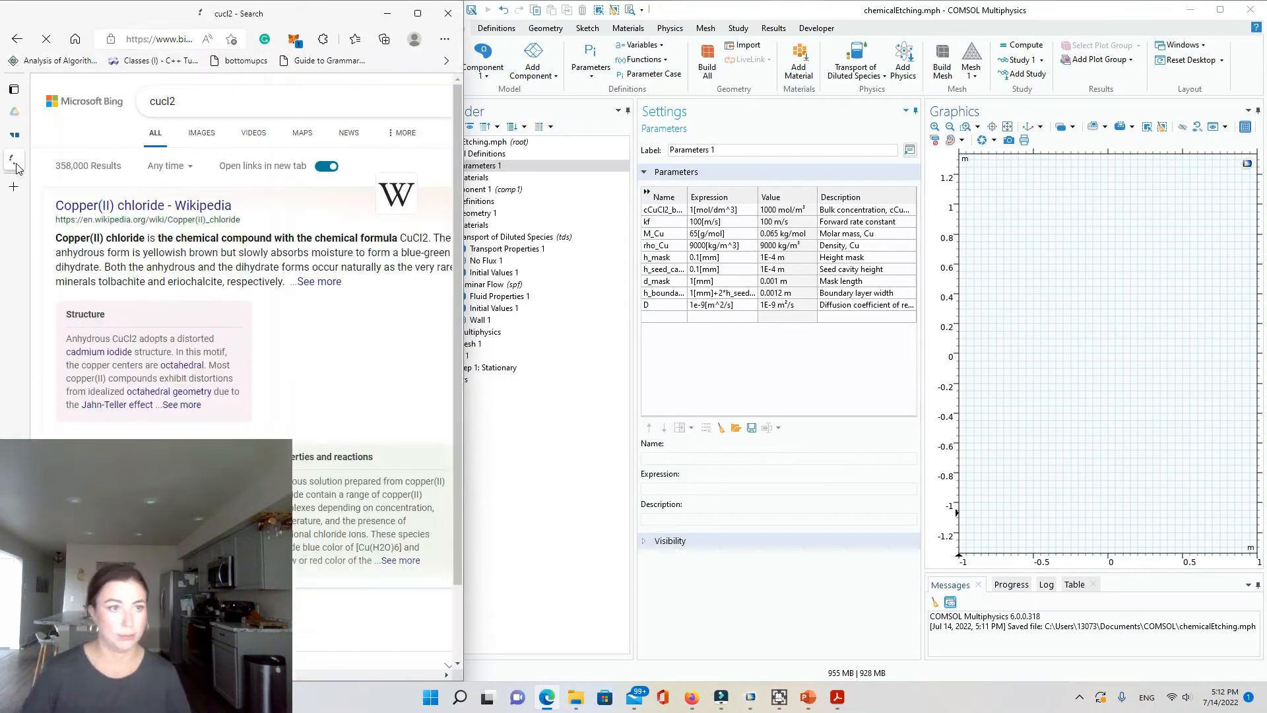
pyautogui.click(388, 14)
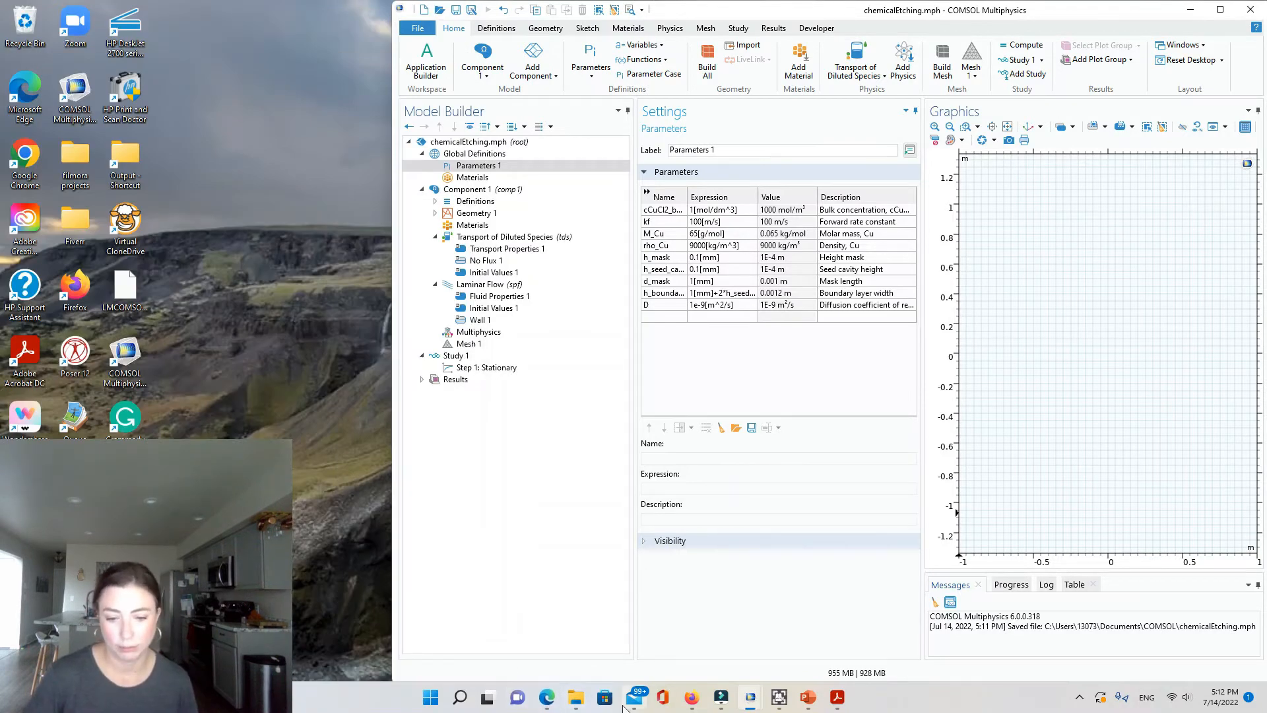
pyautogui.click(547, 697)
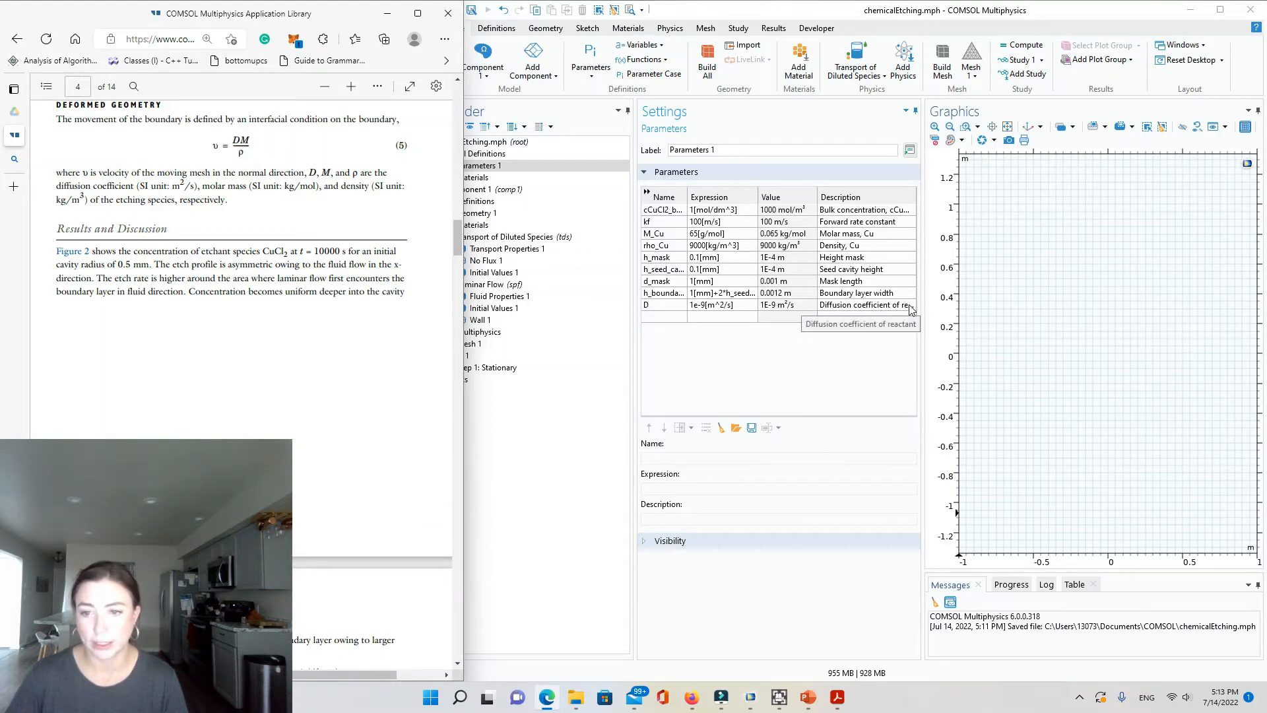
# Find the Variables 1 instructions in the guide and add a Variables node under Component 1's Definitions in COMSOL
pyautogui.scroll(-20, 330, 291)
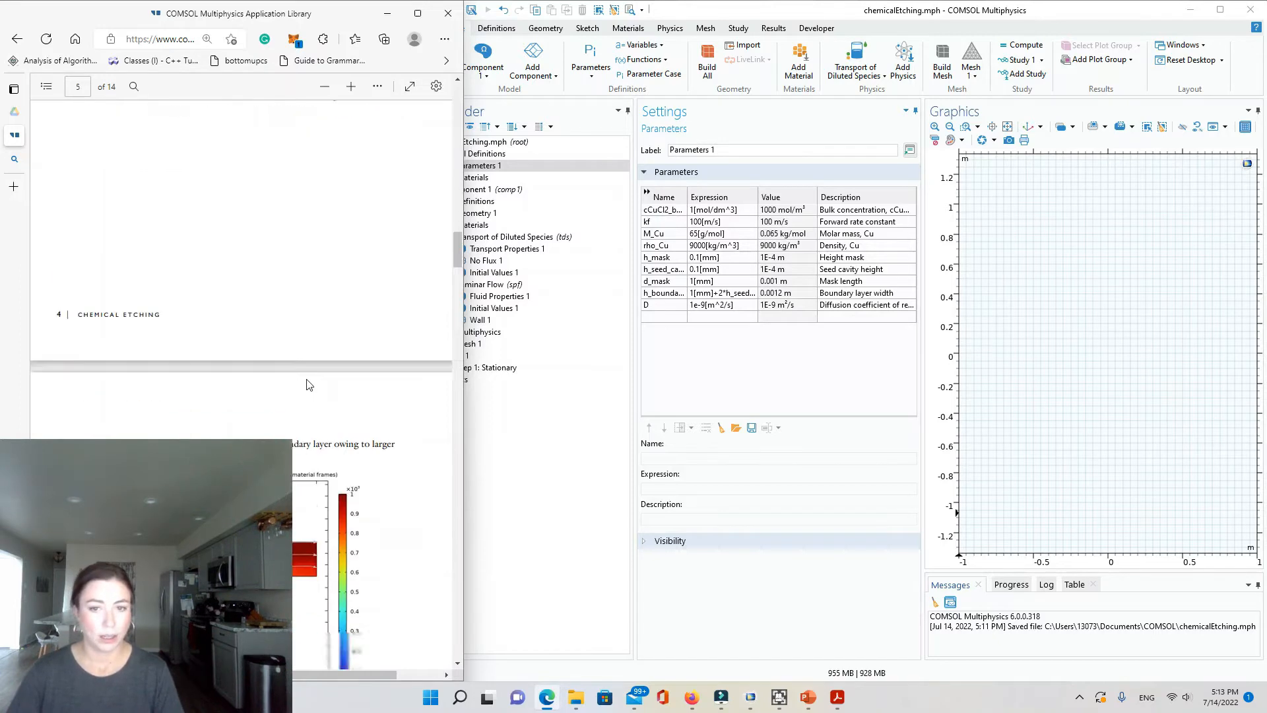
pyautogui.scroll(-10, 312, 408)
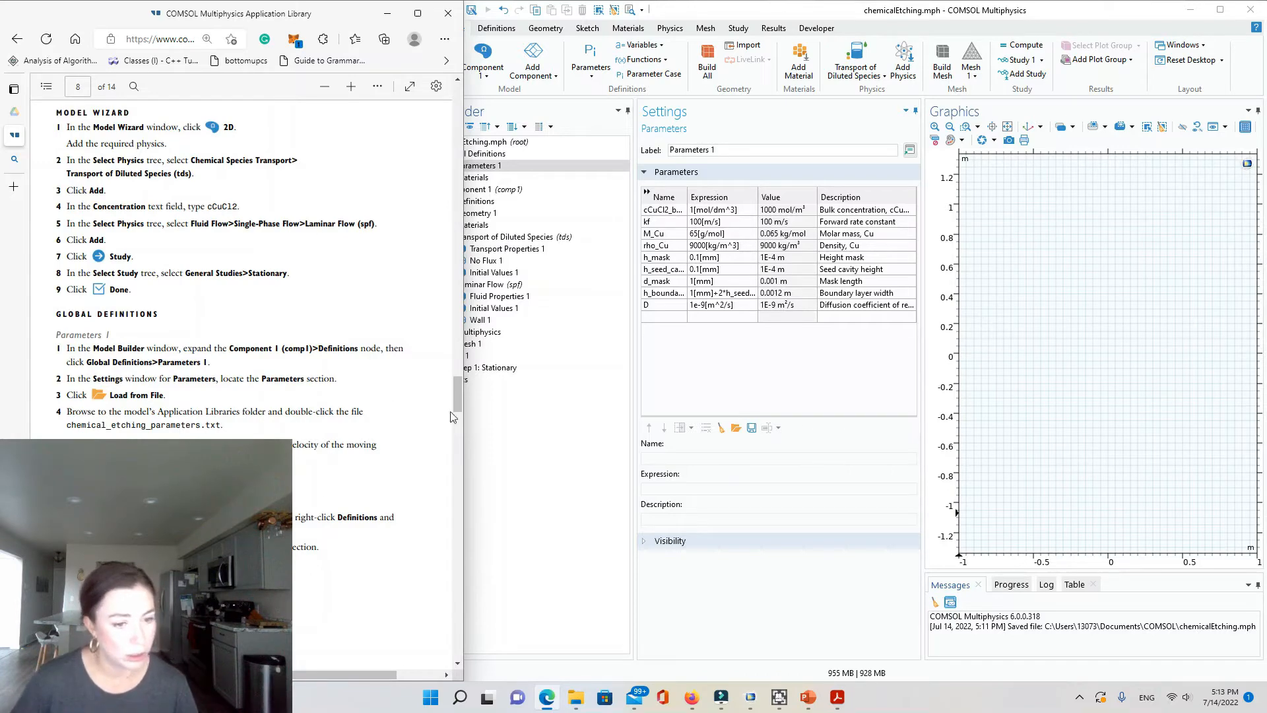
pyautogui.moveTo(458, 394); pyautogui.dragTo(459, 418)
pyautogui.moveTo(458, 417); pyautogui.dragTo(458, 414)
pyautogui.click(725, 392)
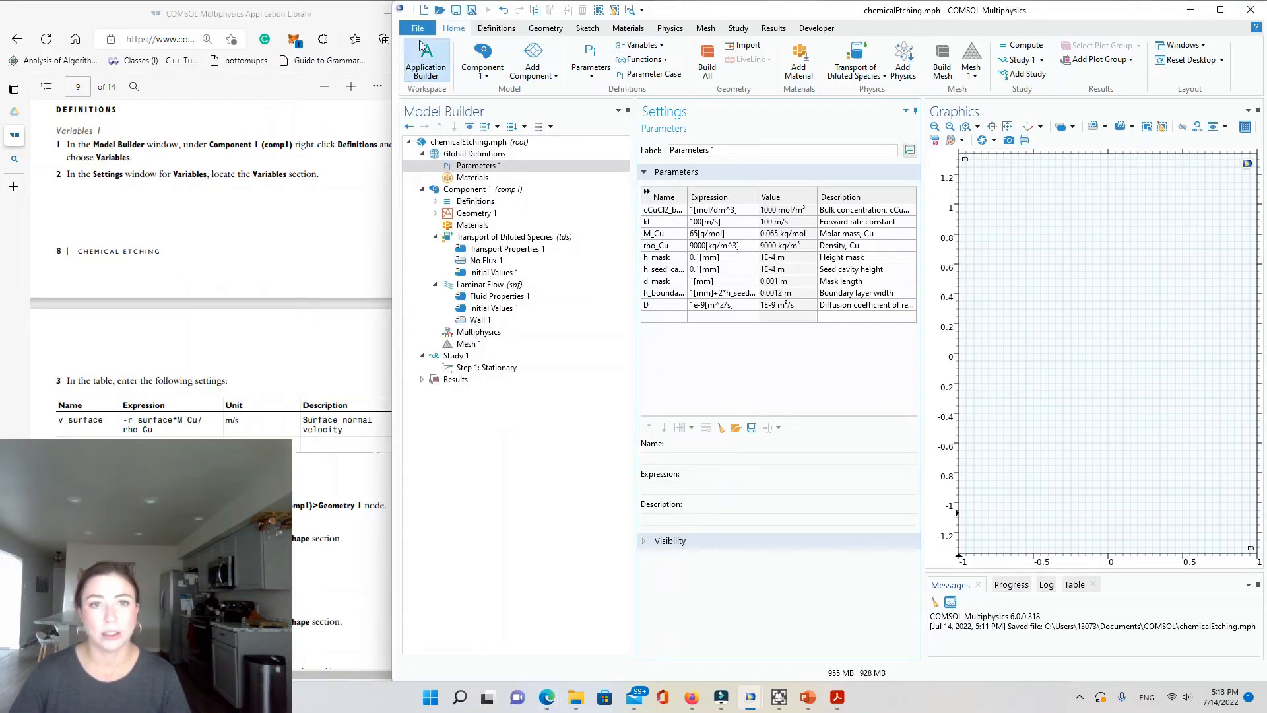
pyautogui.click(639, 46)
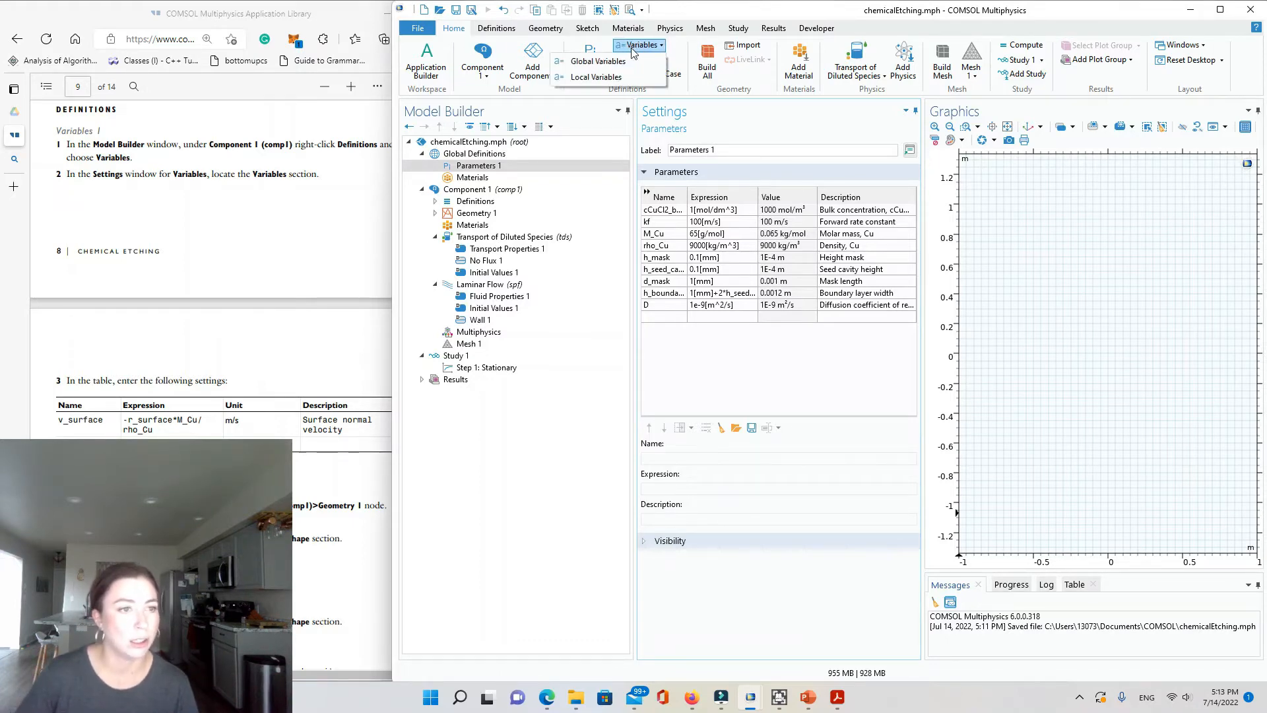
pyautogui.click(264, 167)
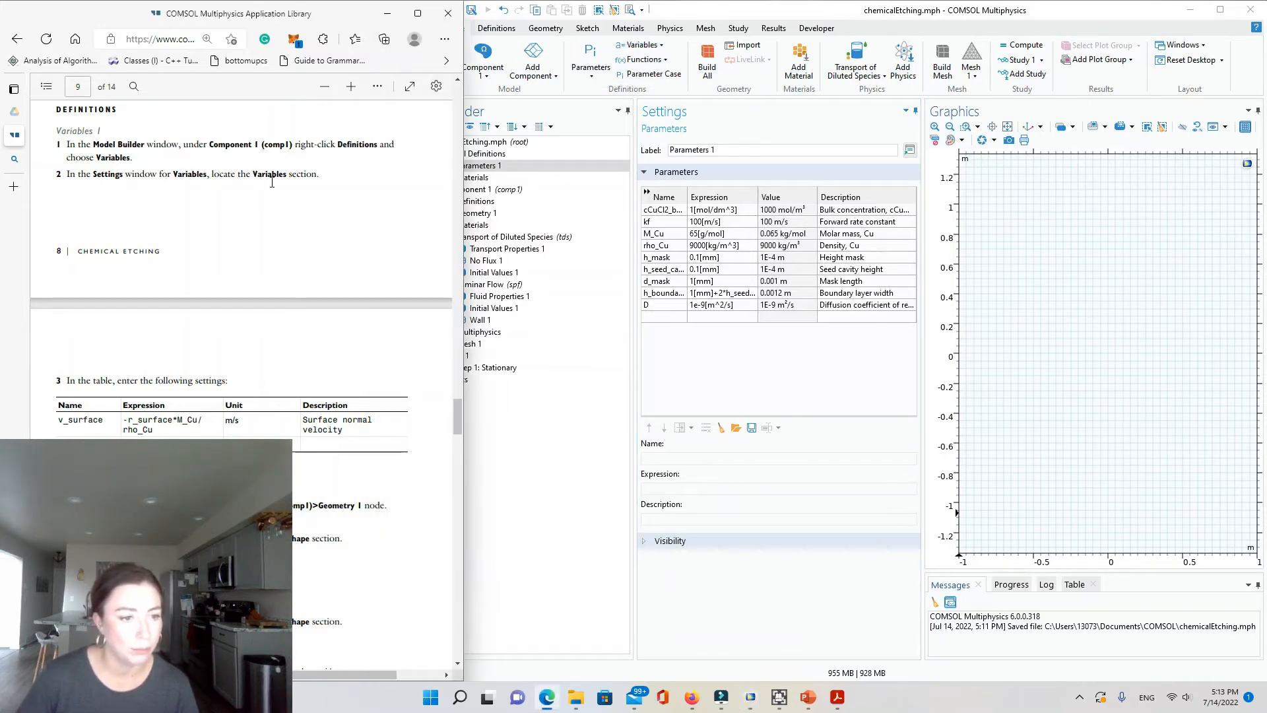
pyautogui.click(565, 504)
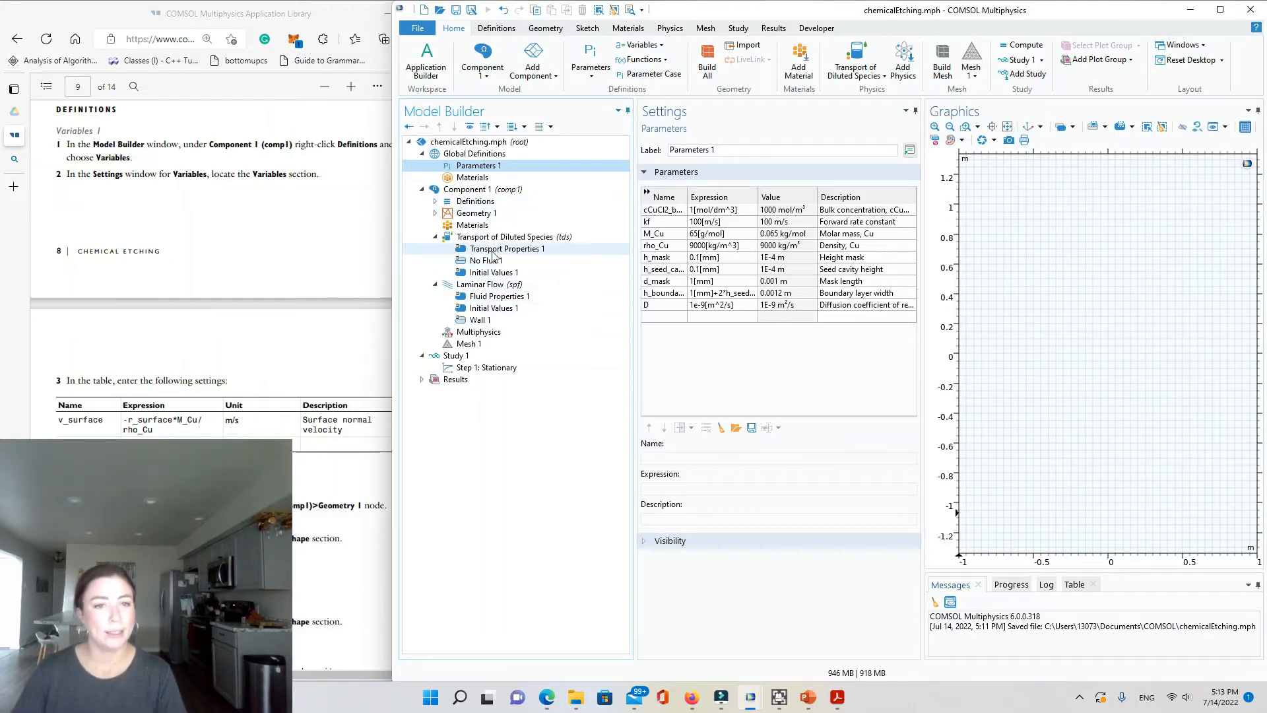
pyautogui.rightClick(479, 205)
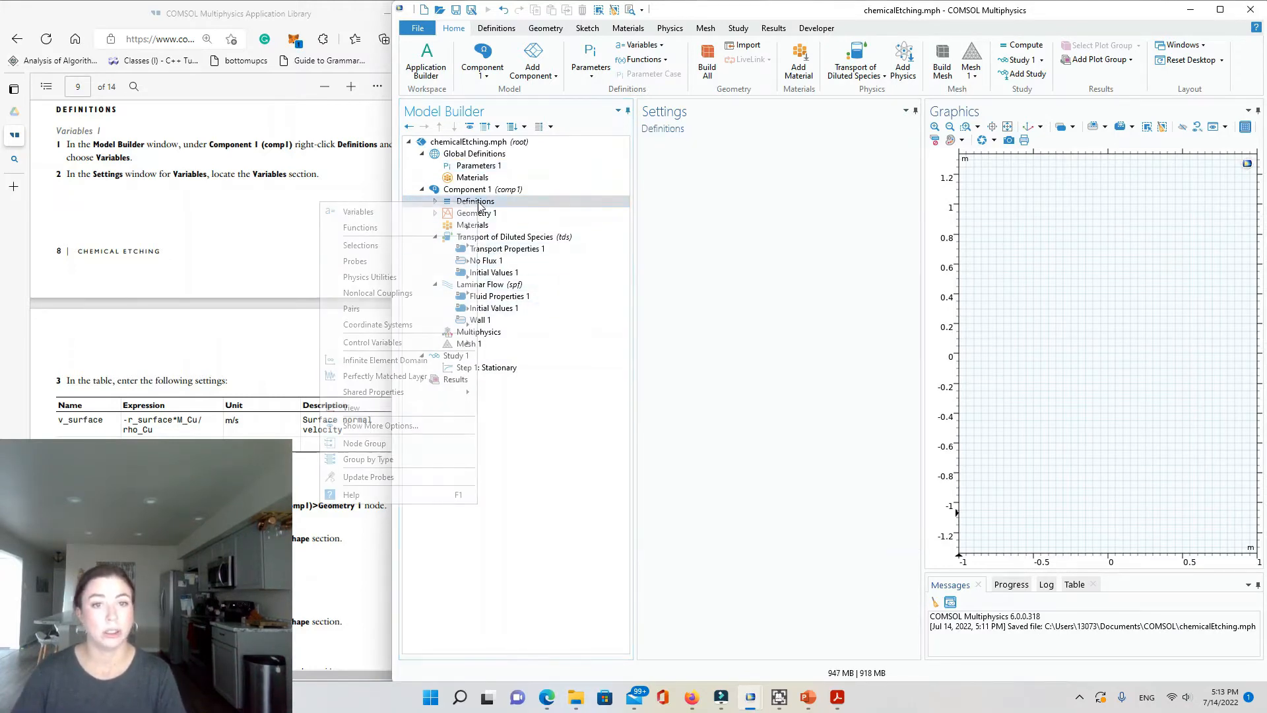
pyautogui.click(375, 212)
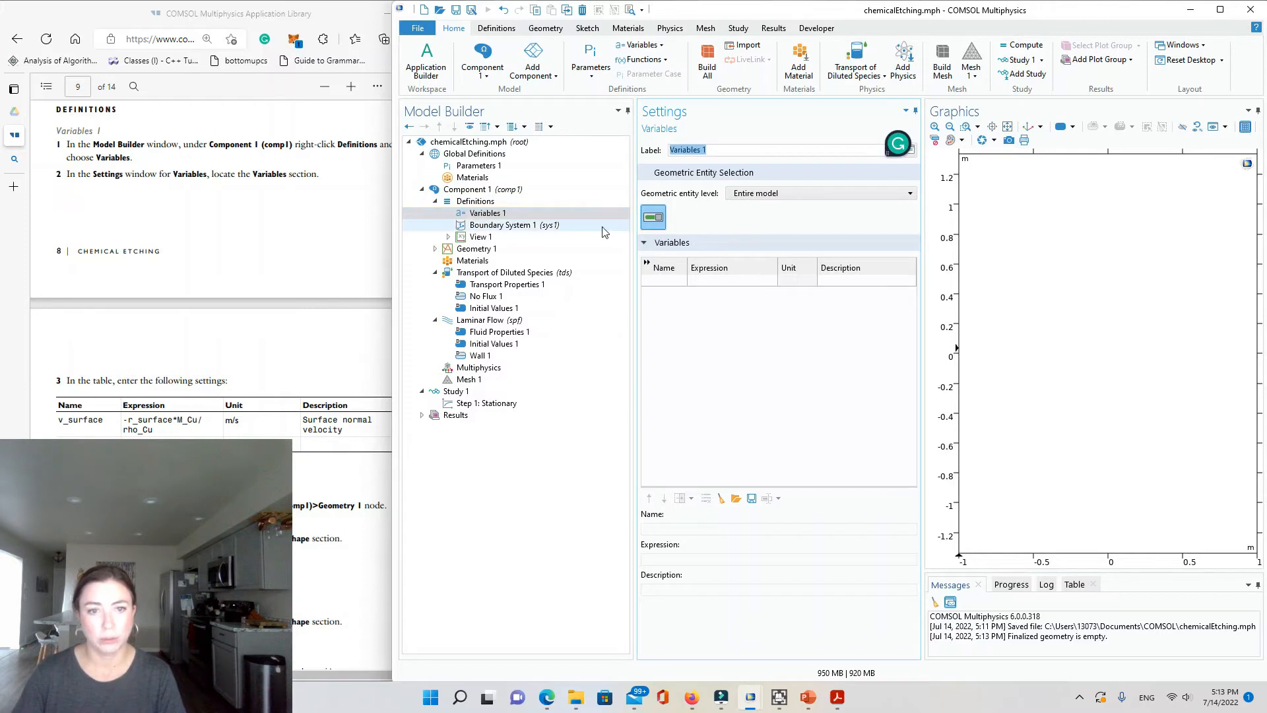
# Add a second local Variables node to Component 1 while Global Definitions is selected
pyautogui.click(478, 156)
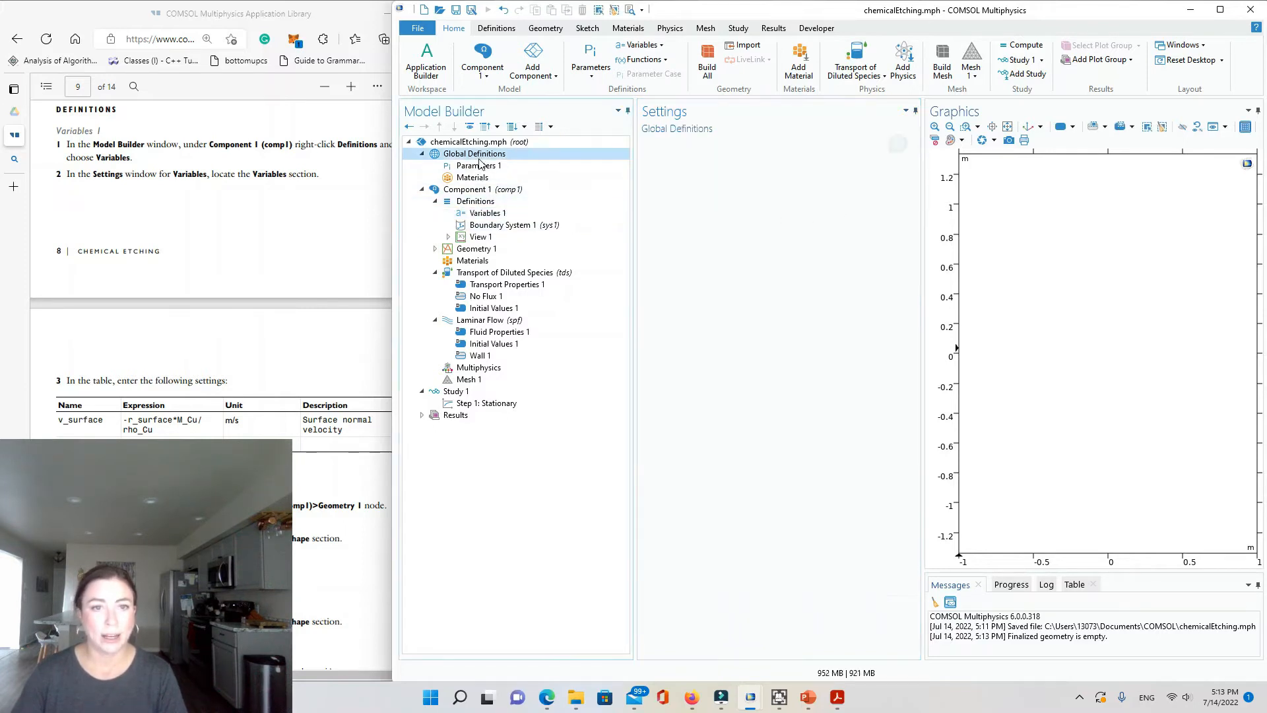
pyautogui.click(631, 46)
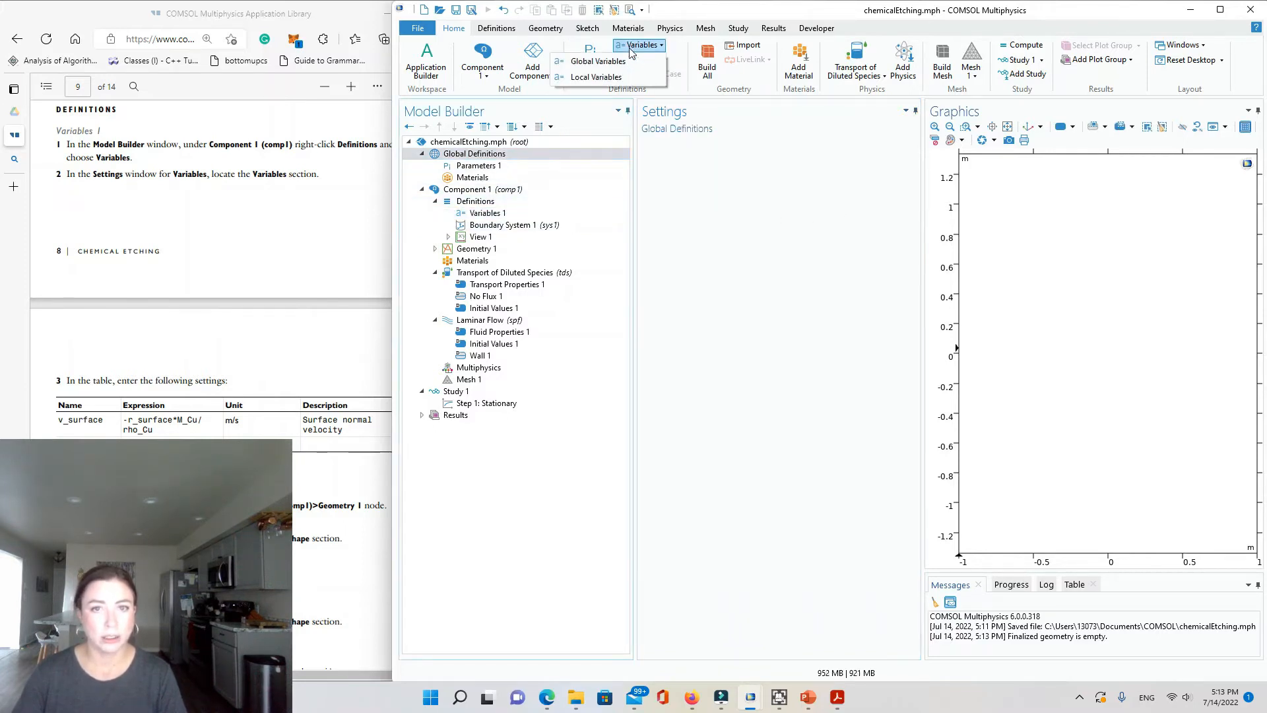
pyautogui.click(614, 77)
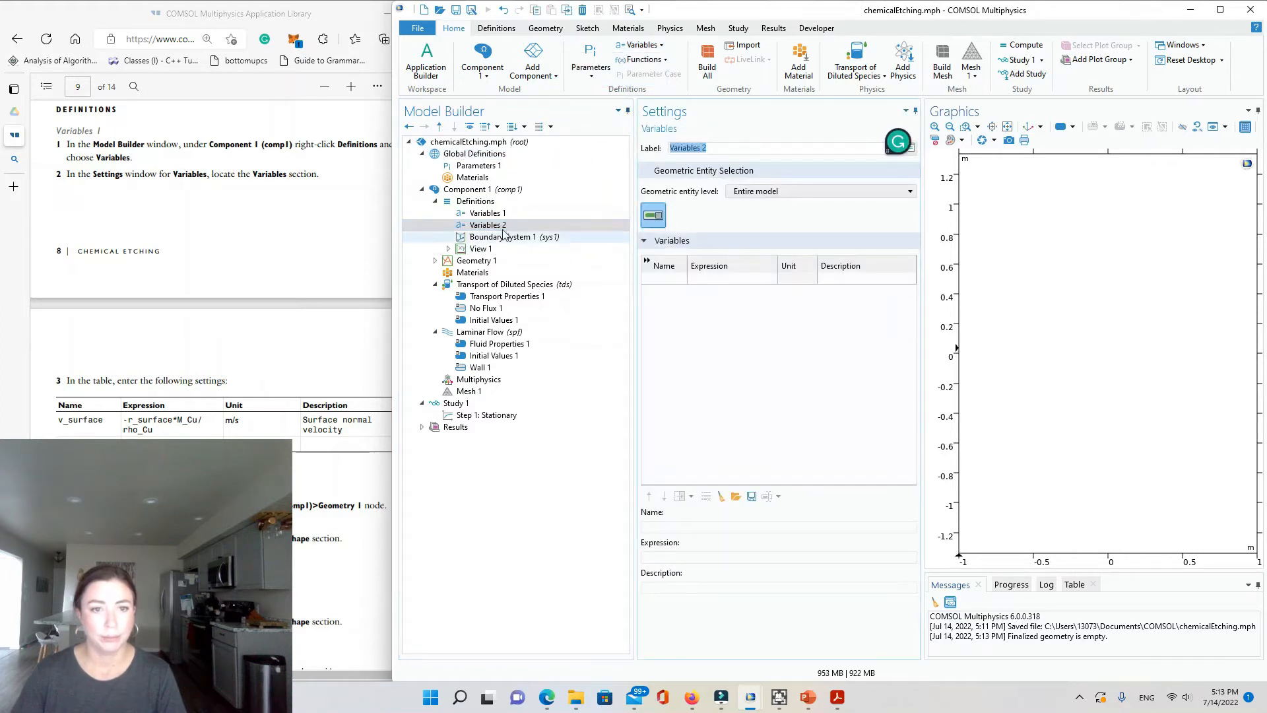
# Delete the Variables 2 node from Component 1's Definitions and confirm the deletion
pyautogui.rightClick(505, 226)
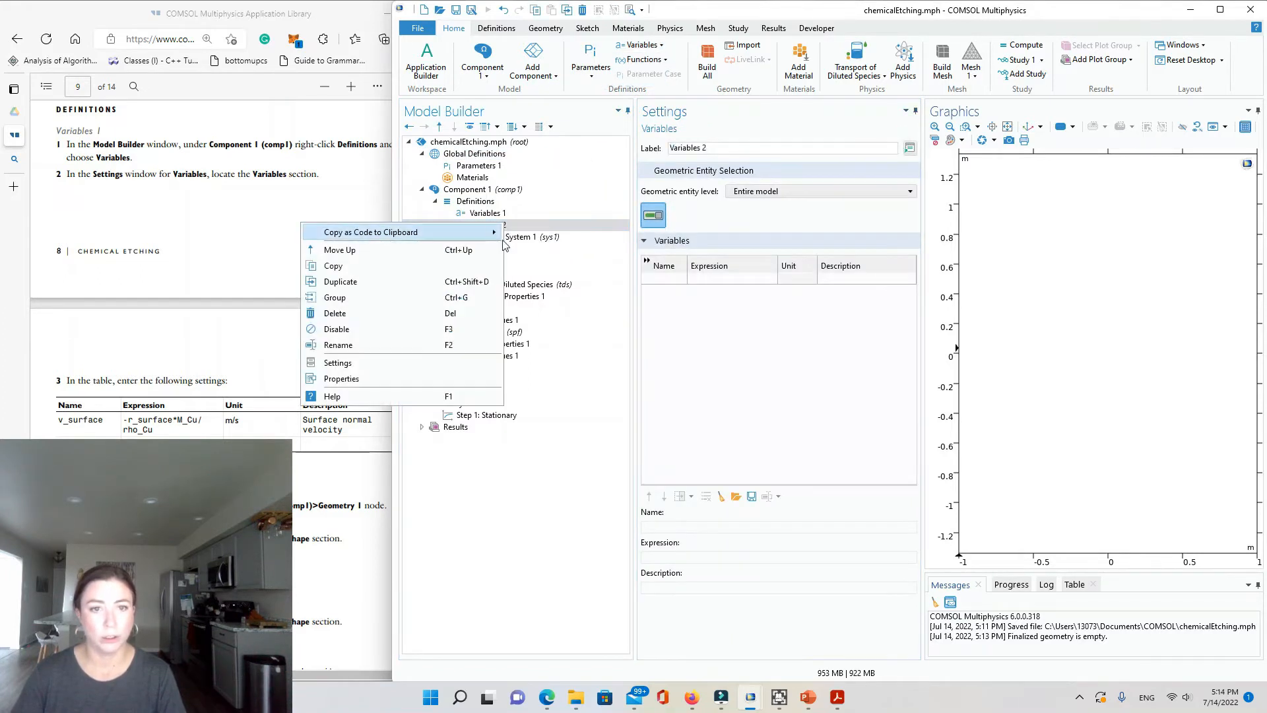
pyautogui.press('Escape')
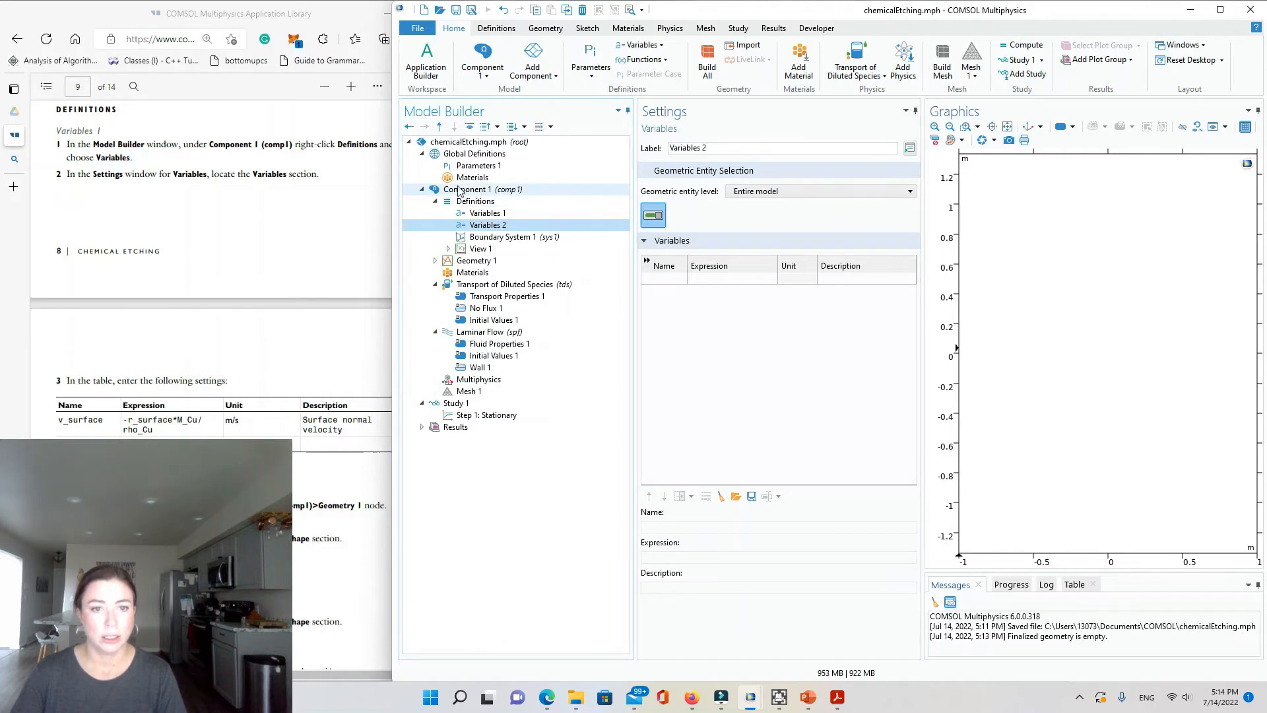
pyautogui.rightClick(498, 228)
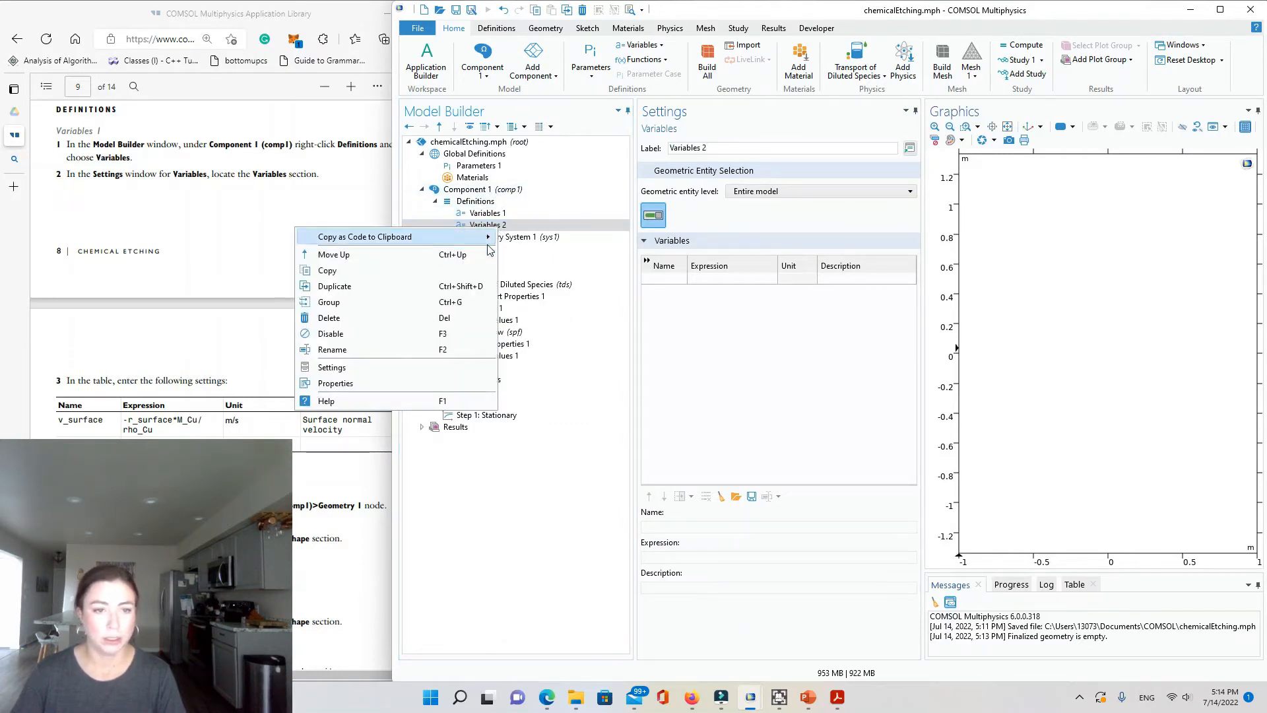
pyautogui.click(368, 318)
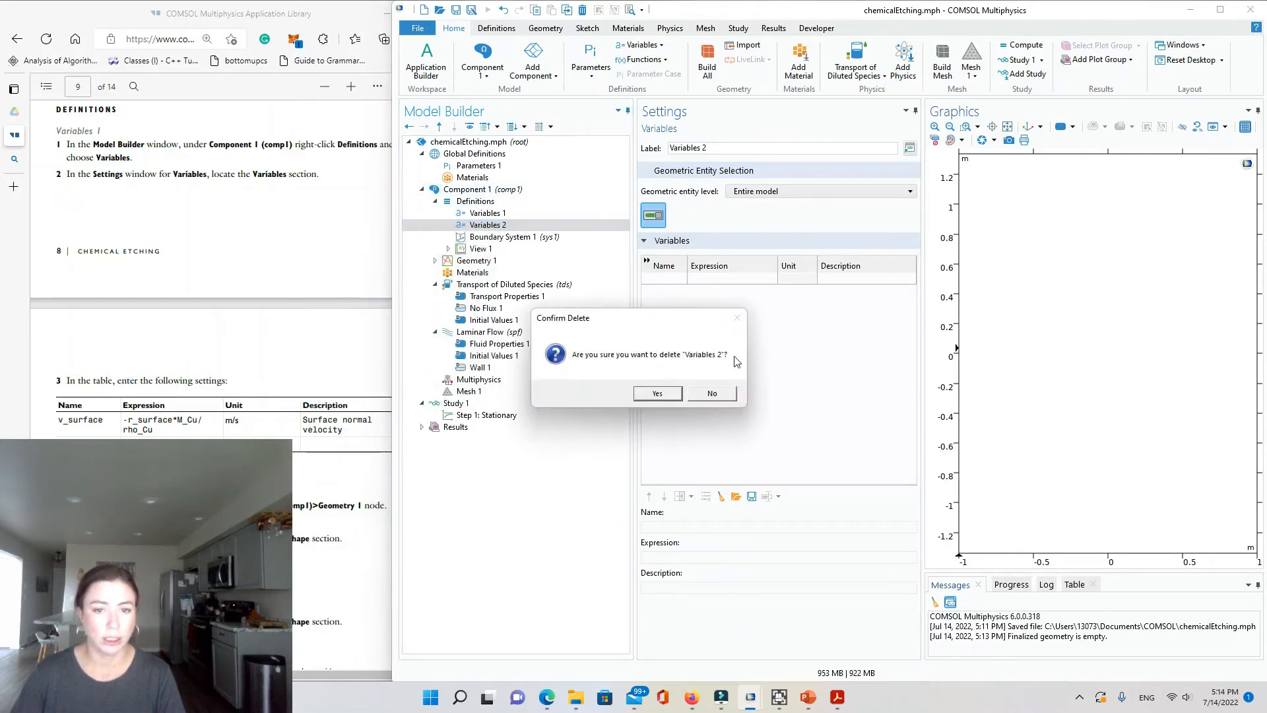
pyautogui.click(652, 392)
# Add a global Variables node under Global Definitions, and collapse and re-expand the Component 1 and Global Definitions branches to compare them
pyautogui.click(638, 45)
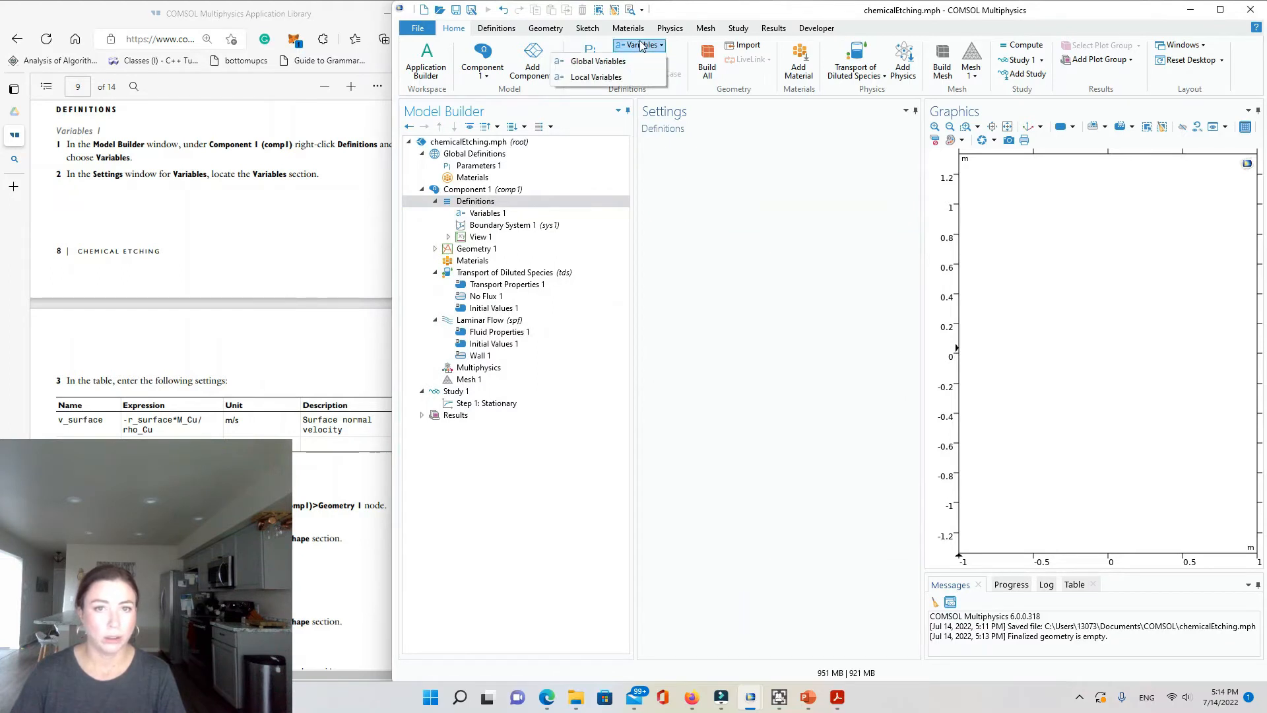
pyautogui.click(609, 62)
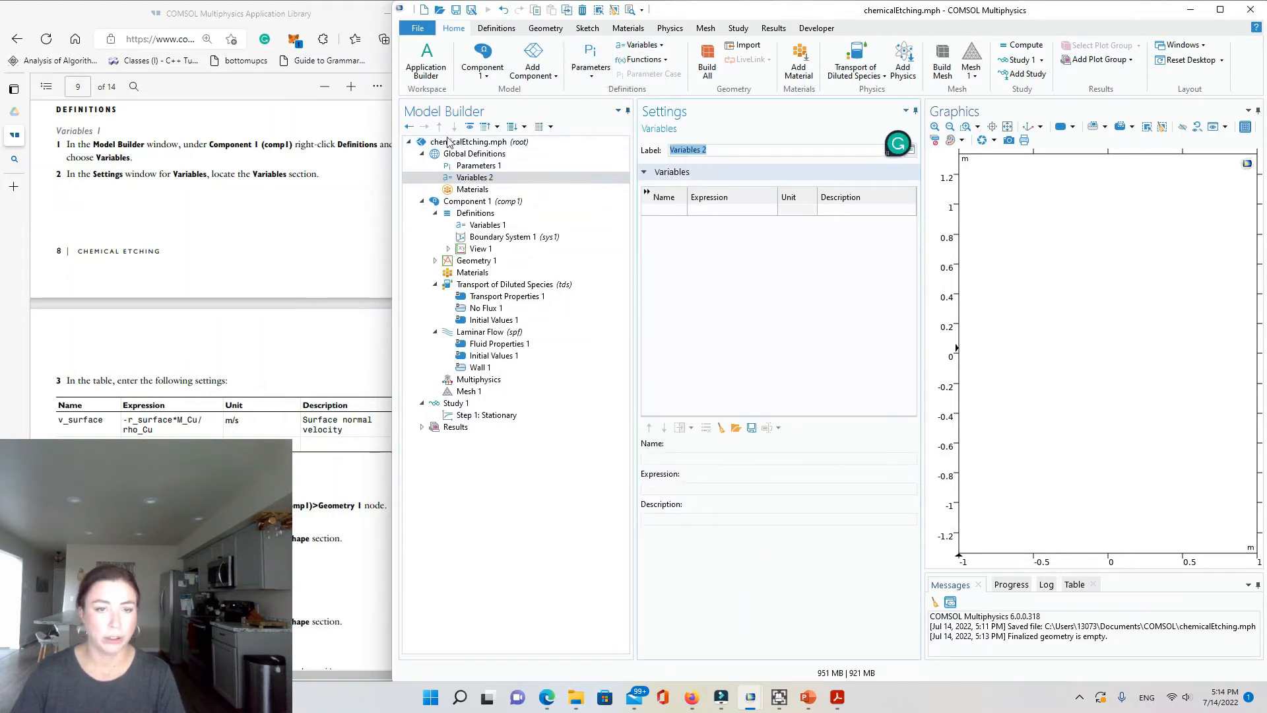
pyautogui.click(422, 201)
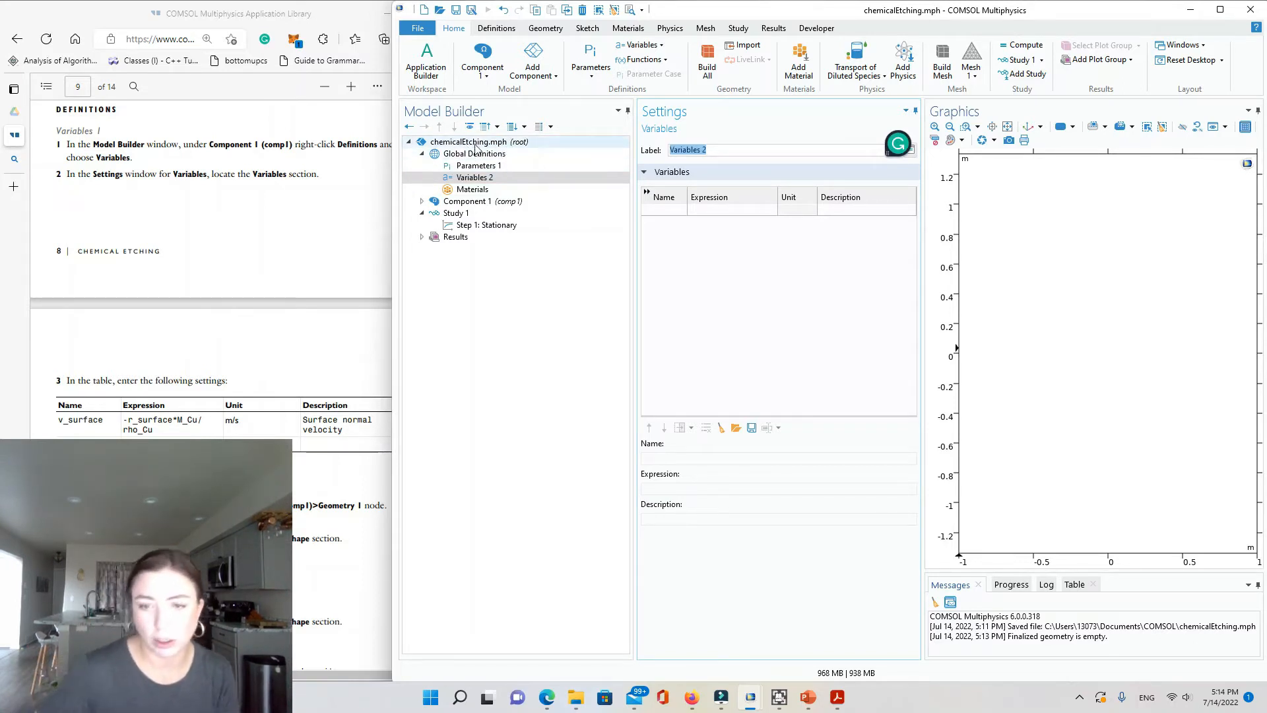
pyautogui.click(422, 154)
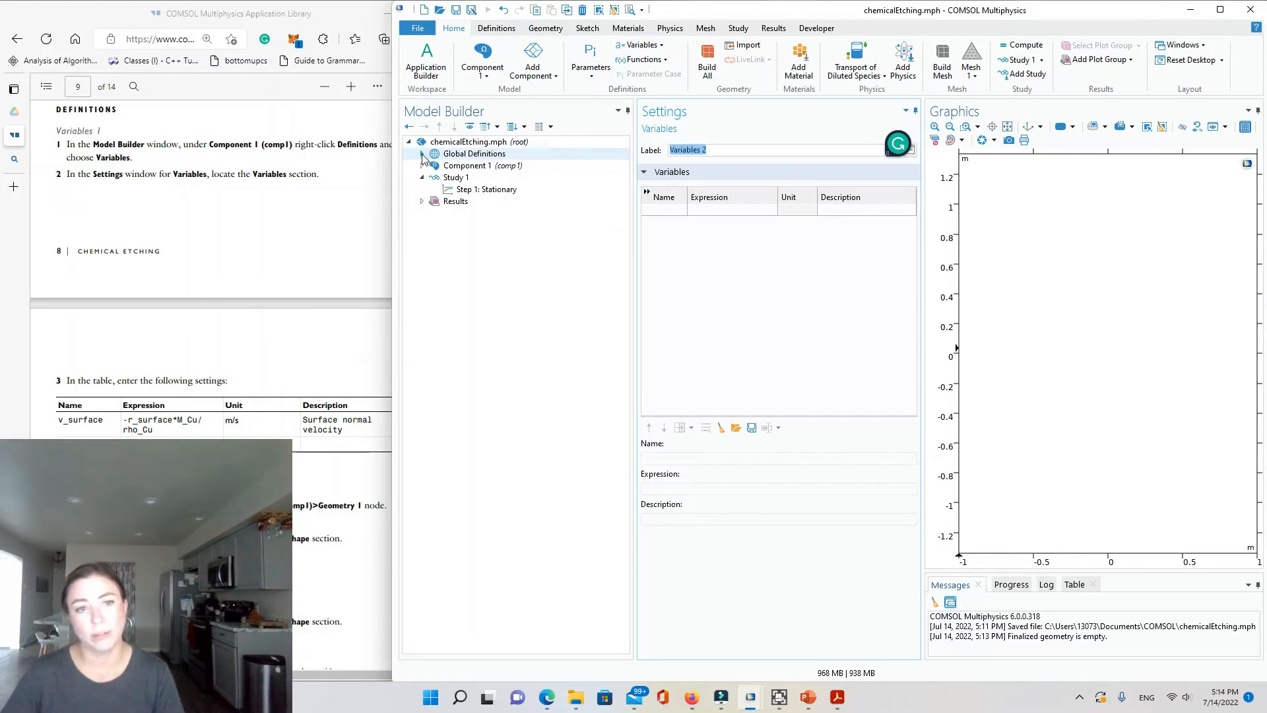
pyautogui.click(422, 153)
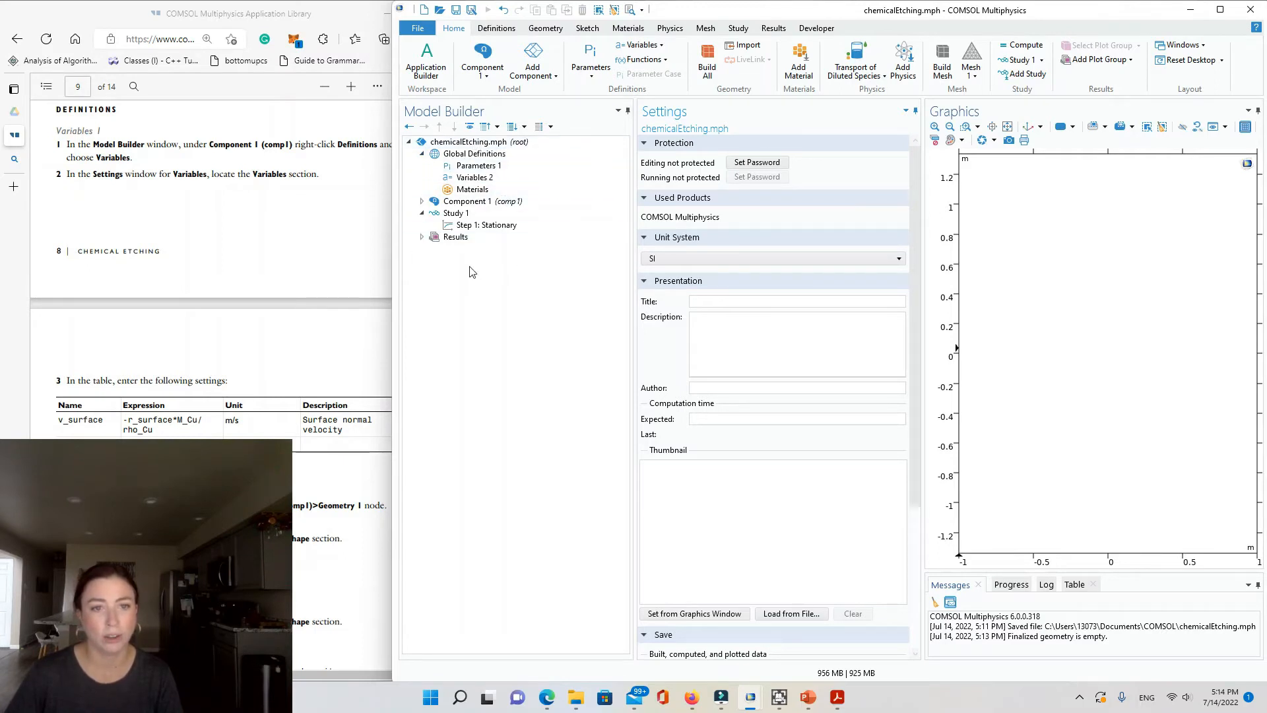
pyautogui.click(421, 202)
# Delete the Variables 2 node from Global Definitions and confirm the deletion
pyautogui.click(475, 179)
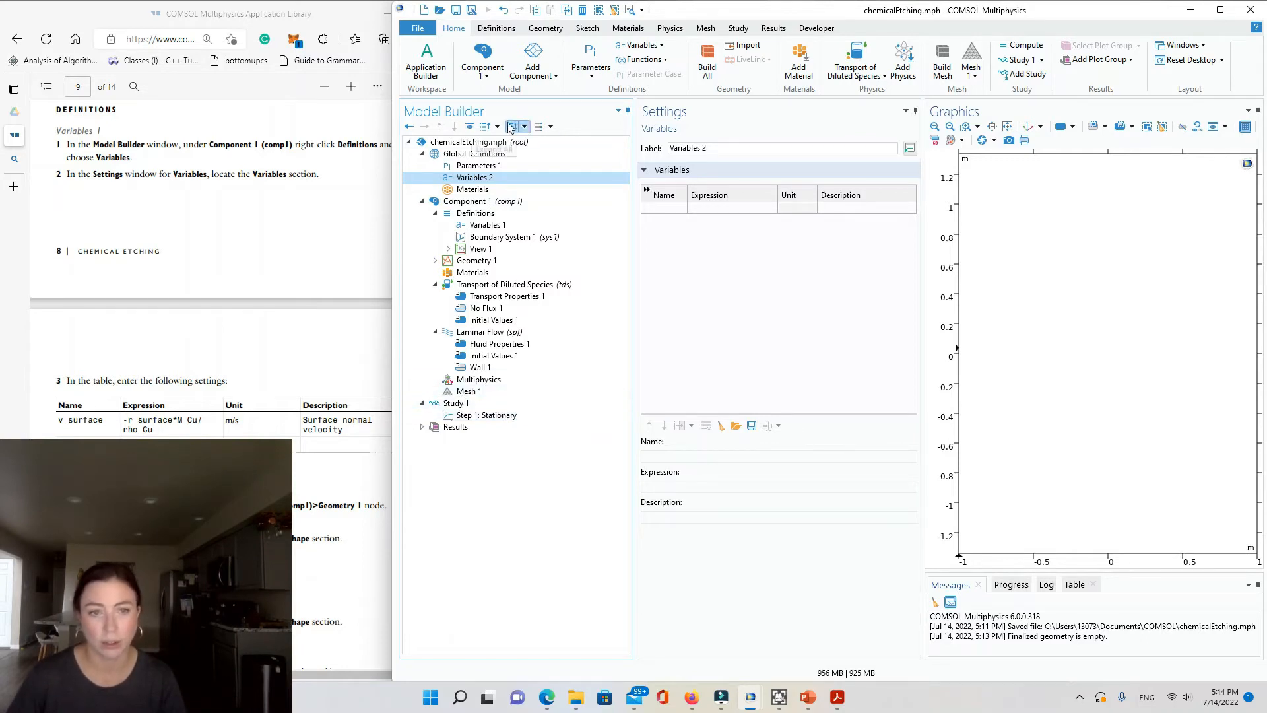
pyautogui.rightClick(455, 179)
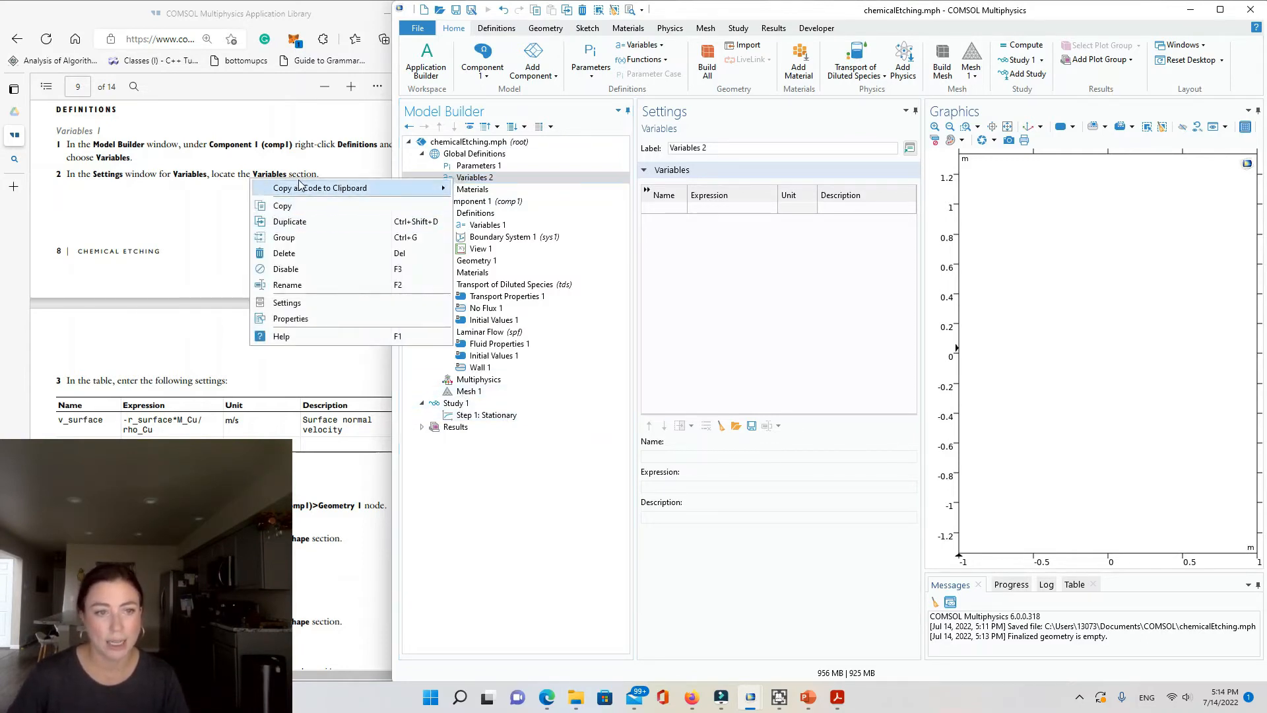
pyautogui.click(284, 253)
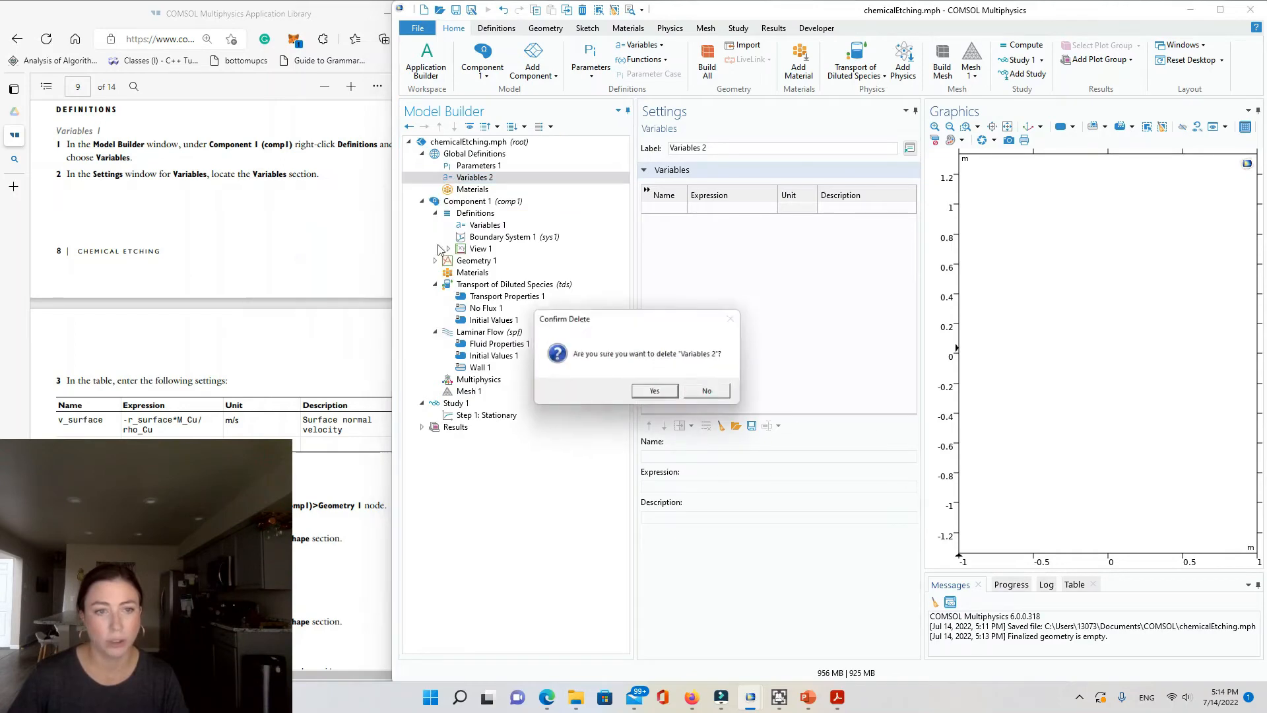
pyautogui.click(652, 394)
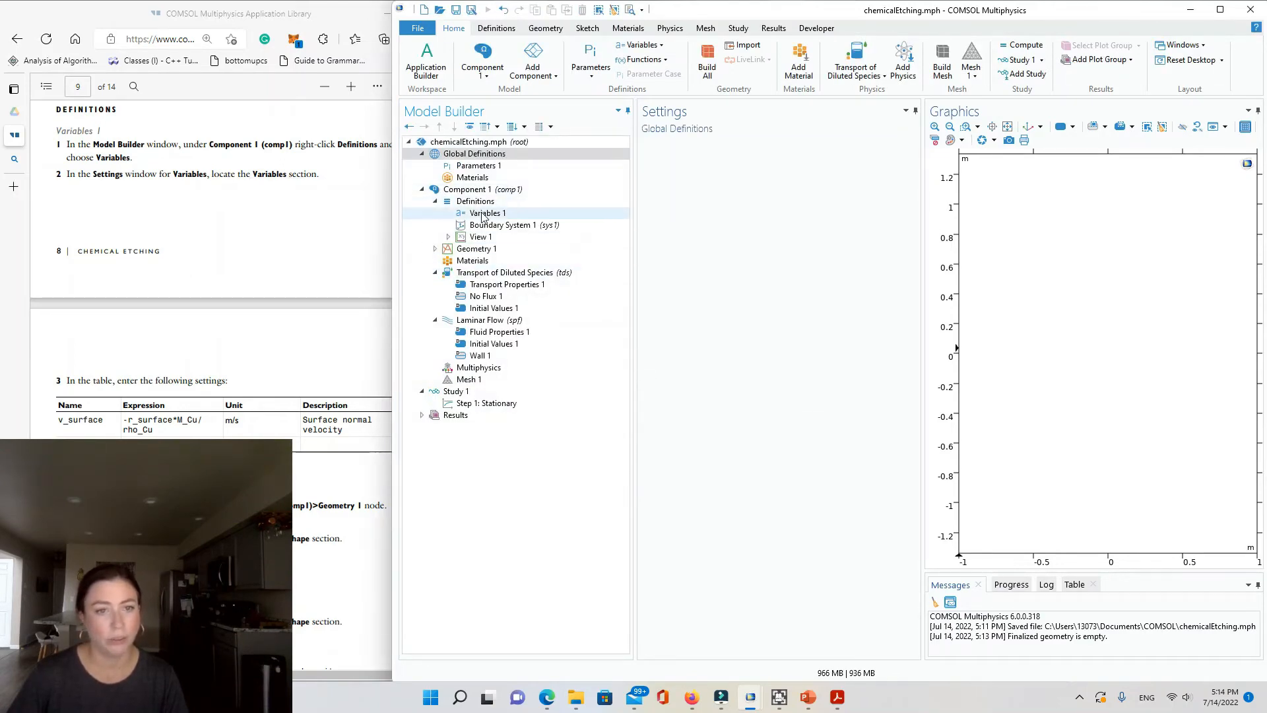
# Open Variables 1 under Component 1, check the guide's table, and name the first variable v_surface
pyautogui.click(485, 214)
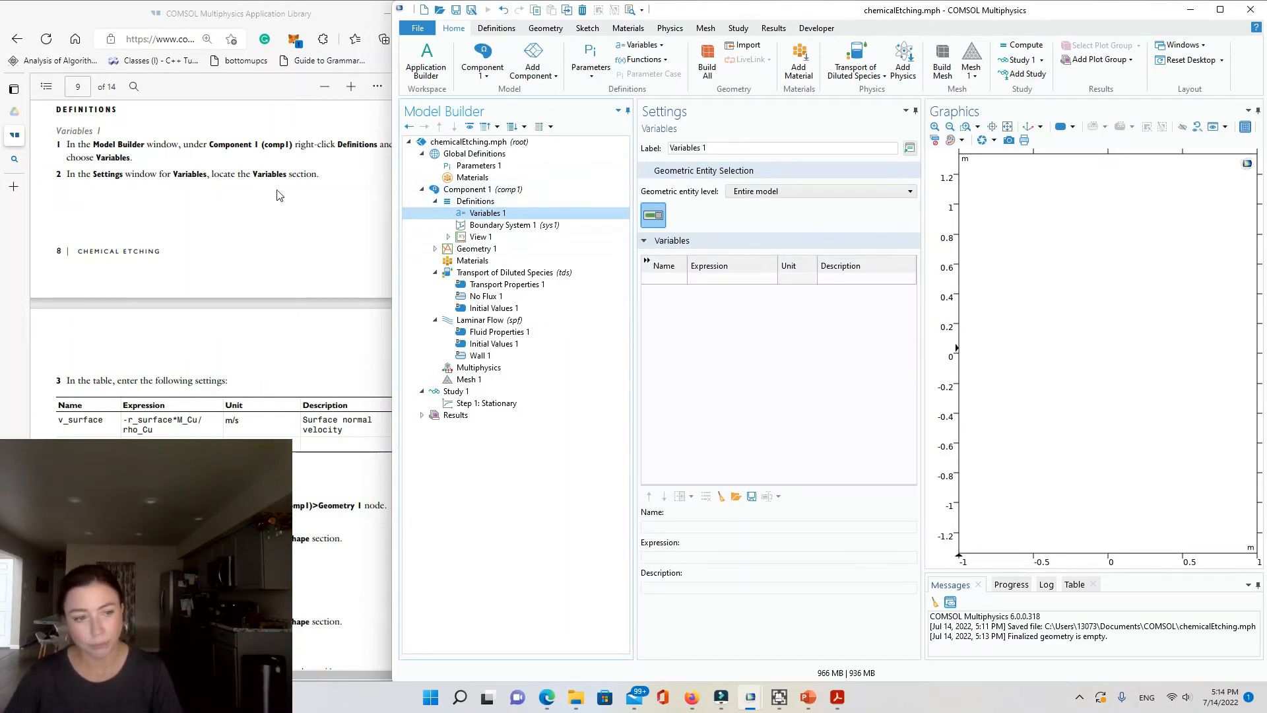
pyautogui.click(232, 405)
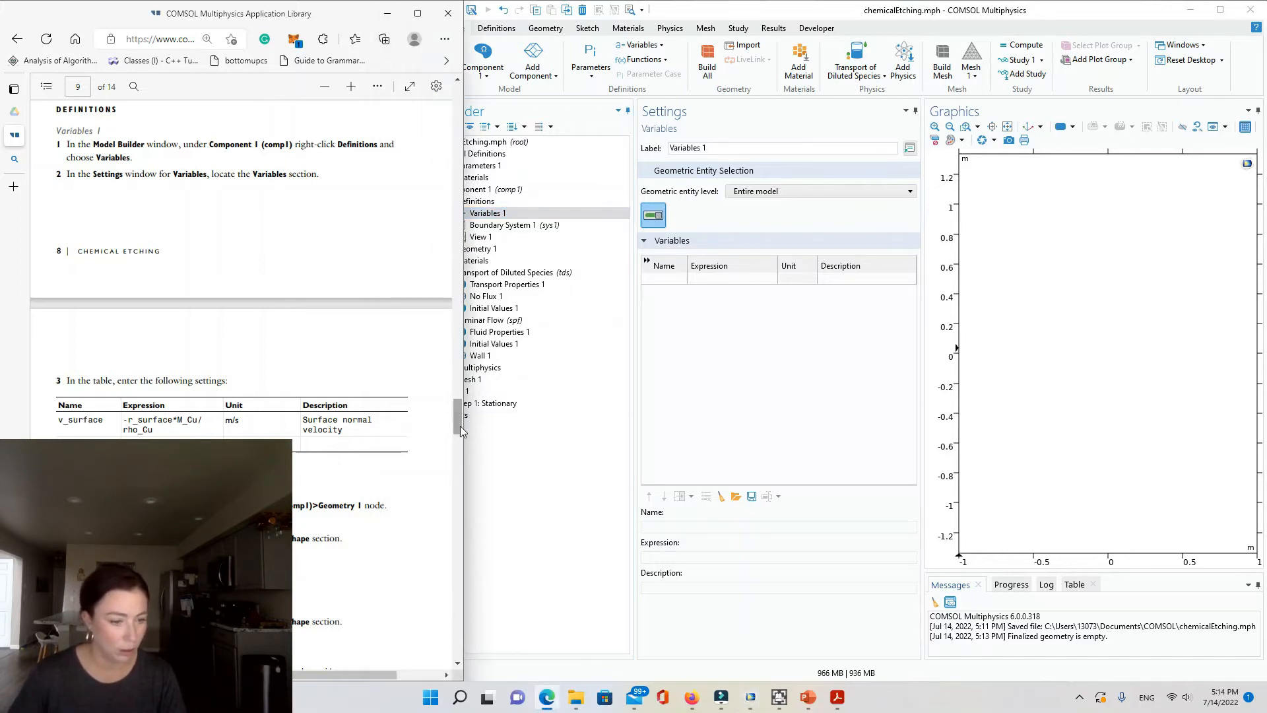
pyautogui.click(772, 217)
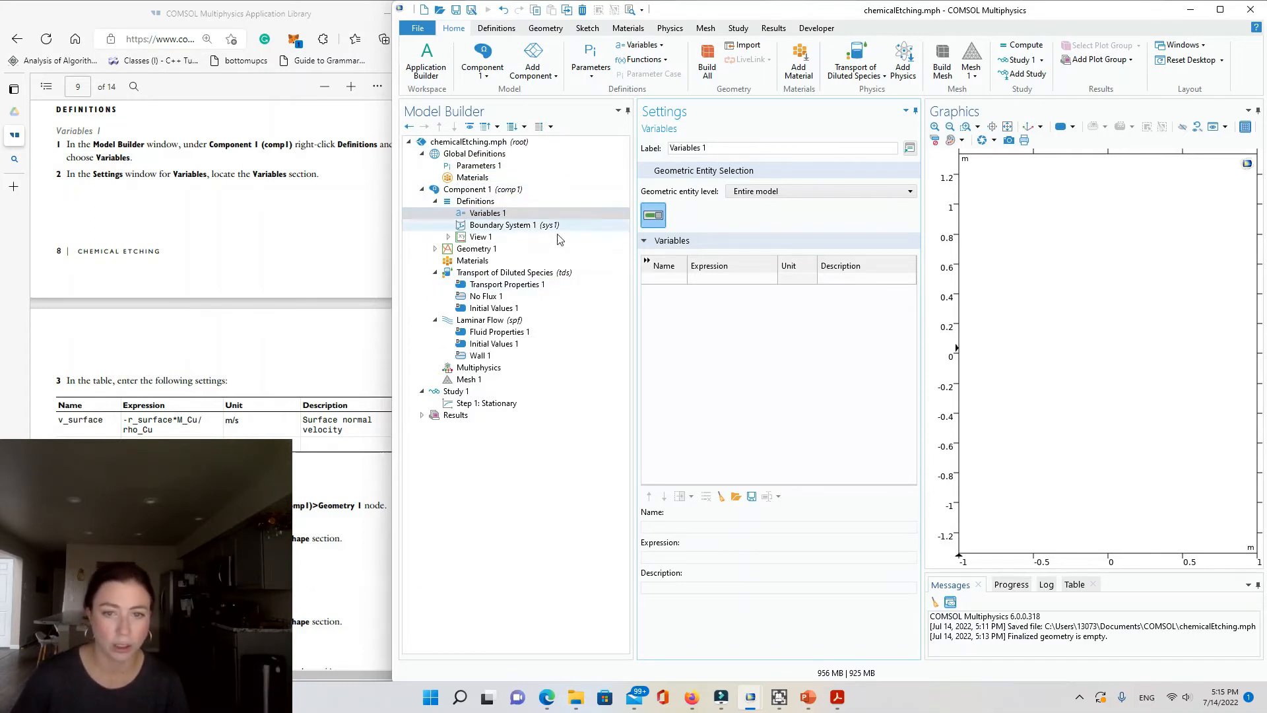
pyautogui.click(670, 279)
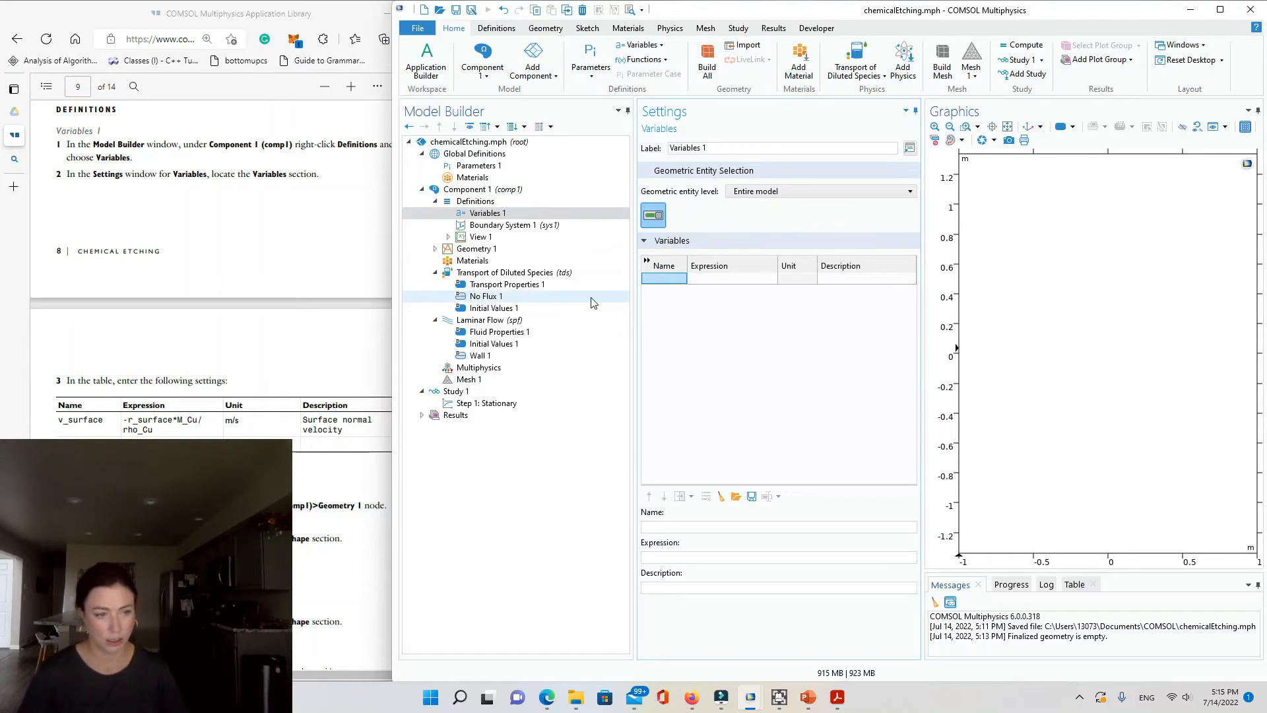
pyautogui.write('v_surf')
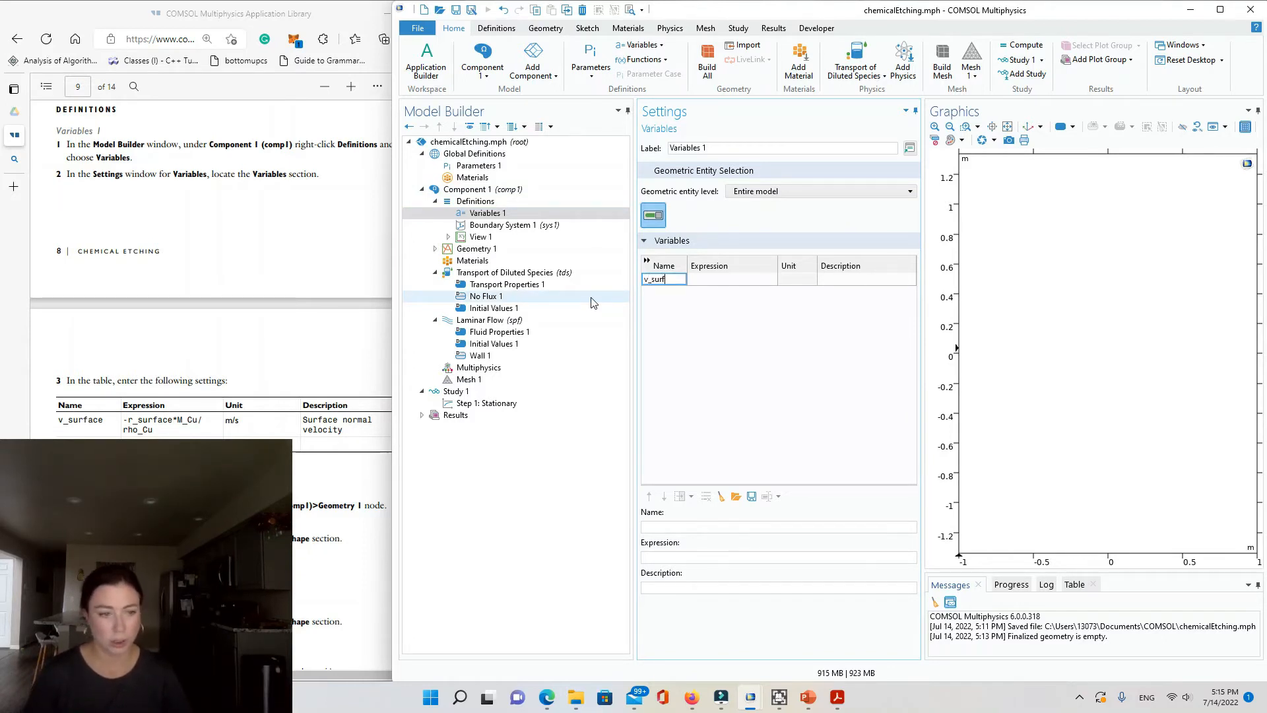
pyautogui.write('ace')
pyautogui.press('Tab')
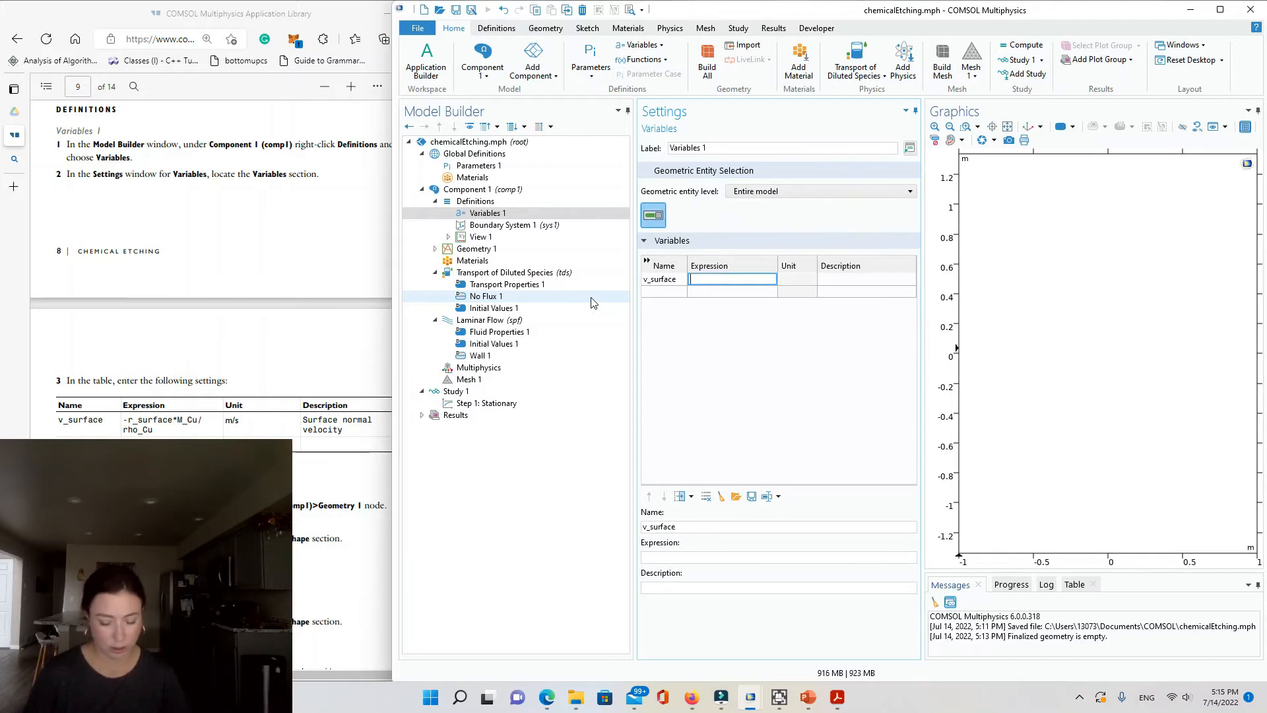
# Enter -r_surface*M_Cu/rho_Cu as the expression of v_surface
pyautogui.write('-r')
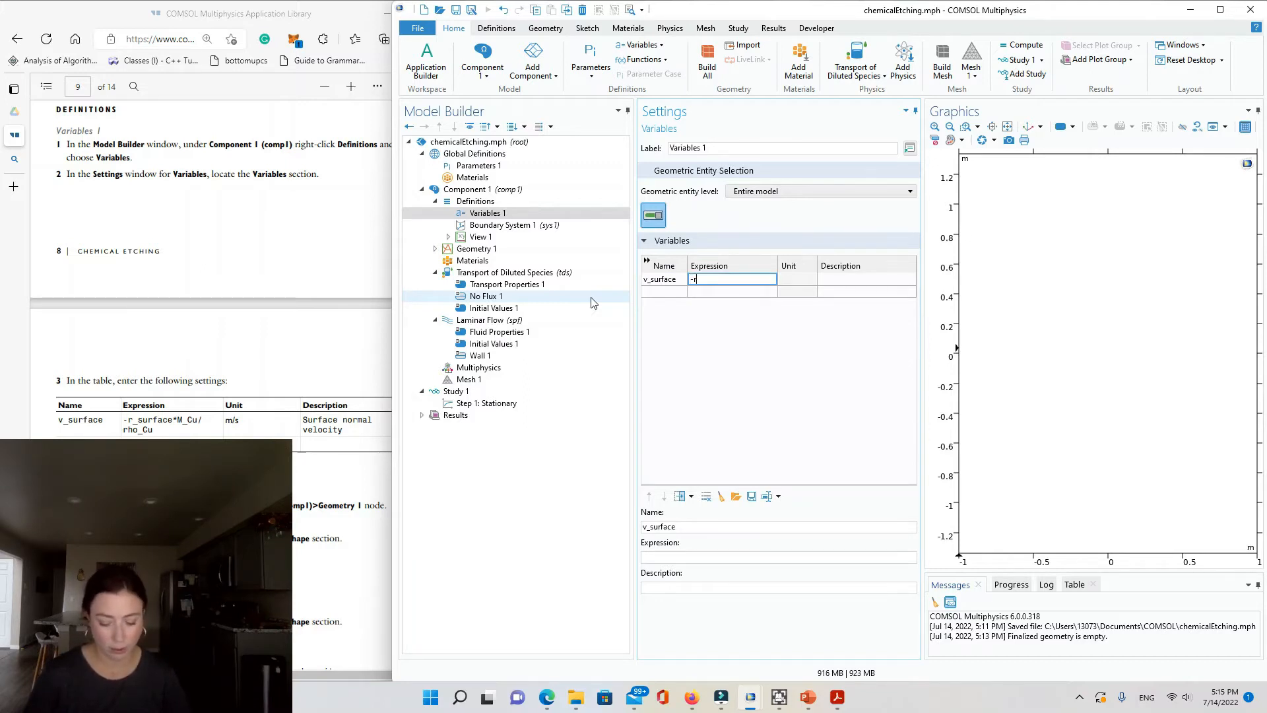
pyautogui.write('_surface*M_Cu/')
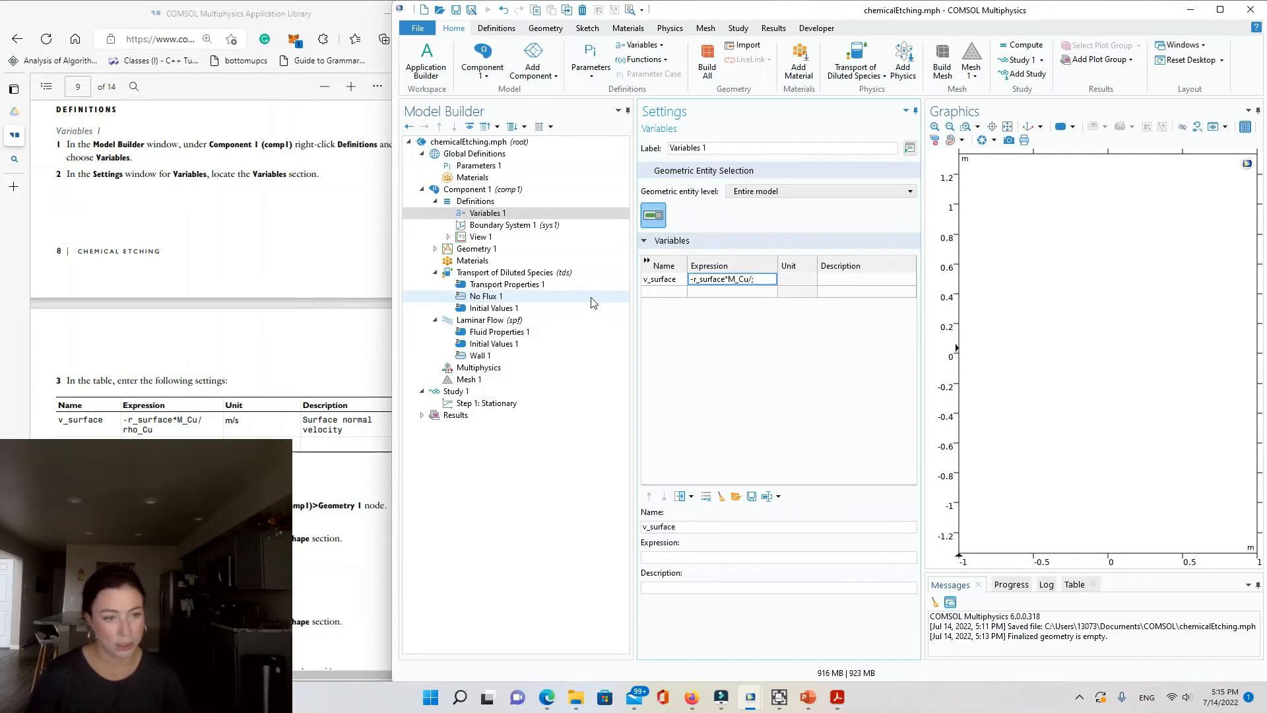
pyautogui.write('rho')
pyautogui.press('Left')
pyautogui.press('Left')
pyautogui.press('Left')
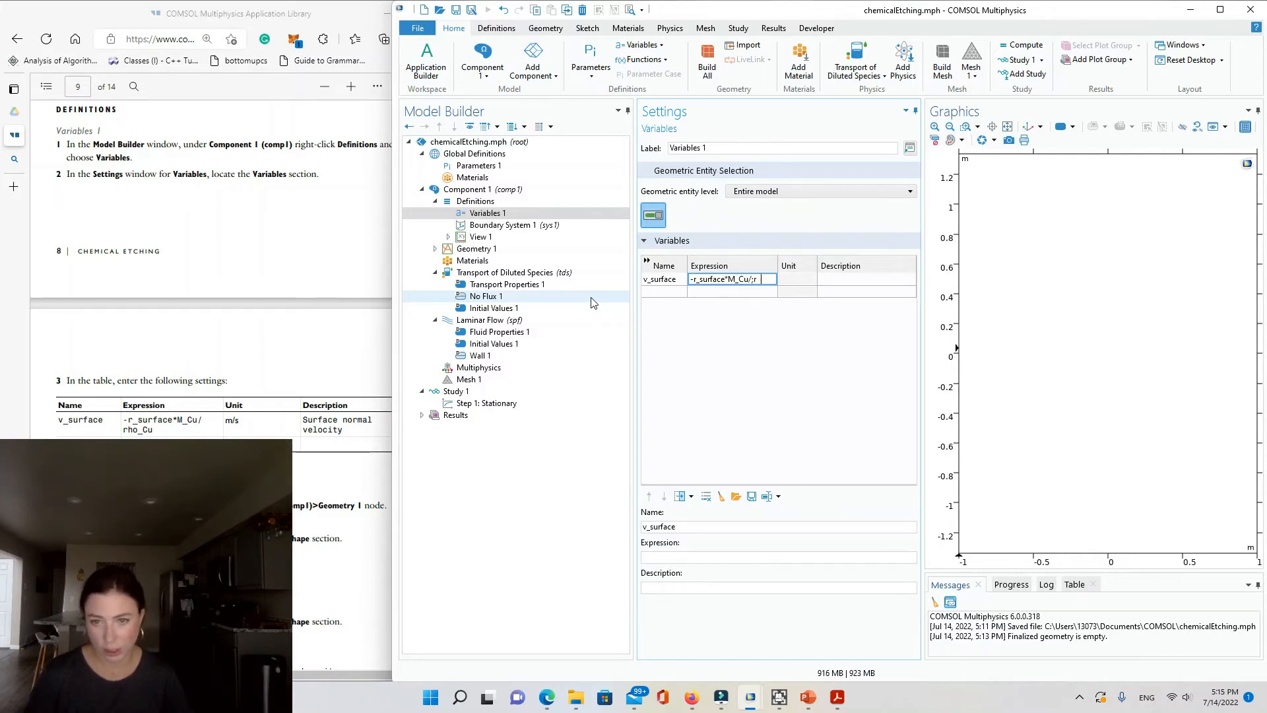
pyautogui.press('BackSpace')
pyautogui.write('_Cu')
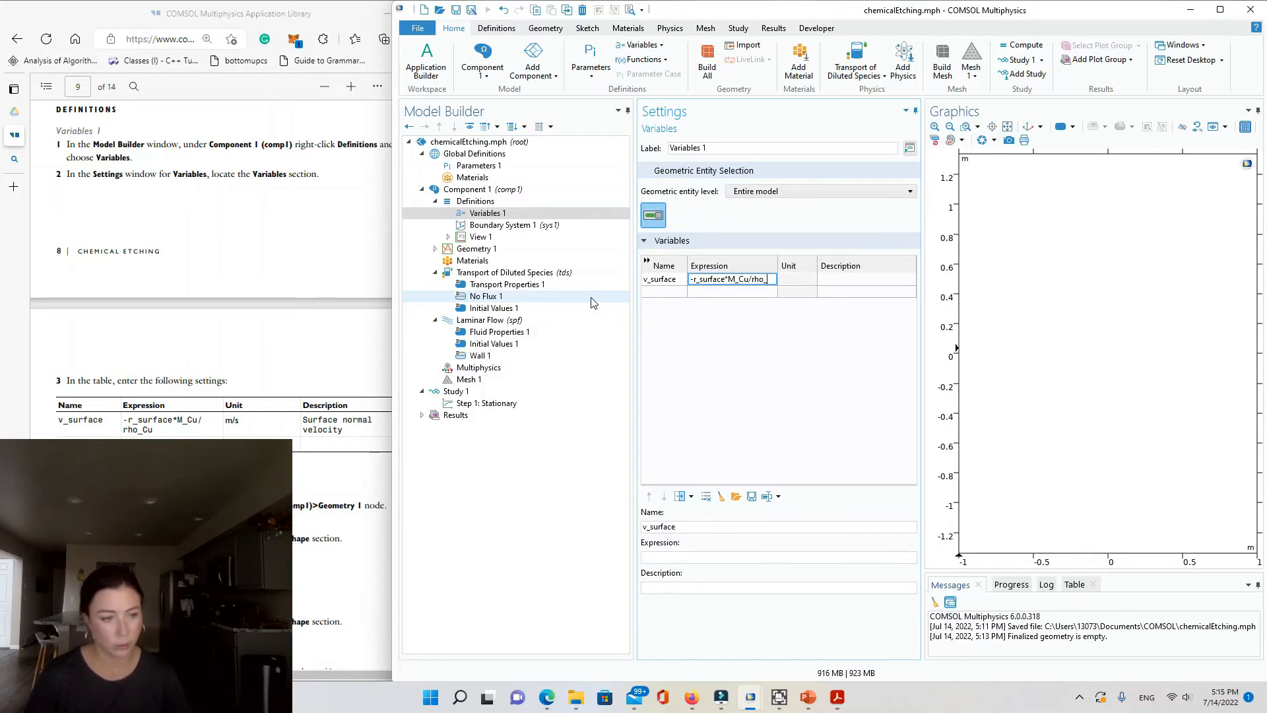
pyautogui.press('Tab')
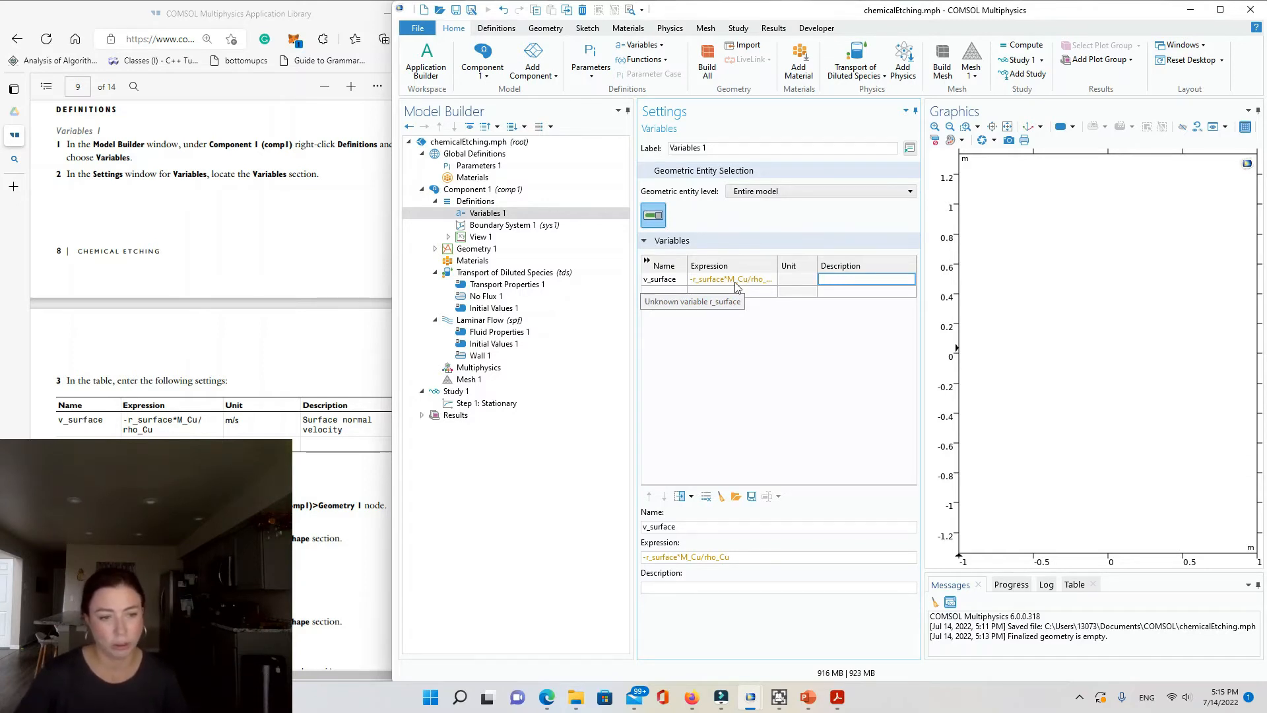
# Enter "surface normal velocity" as the description of v_surface
pyautogui.press('Tab')
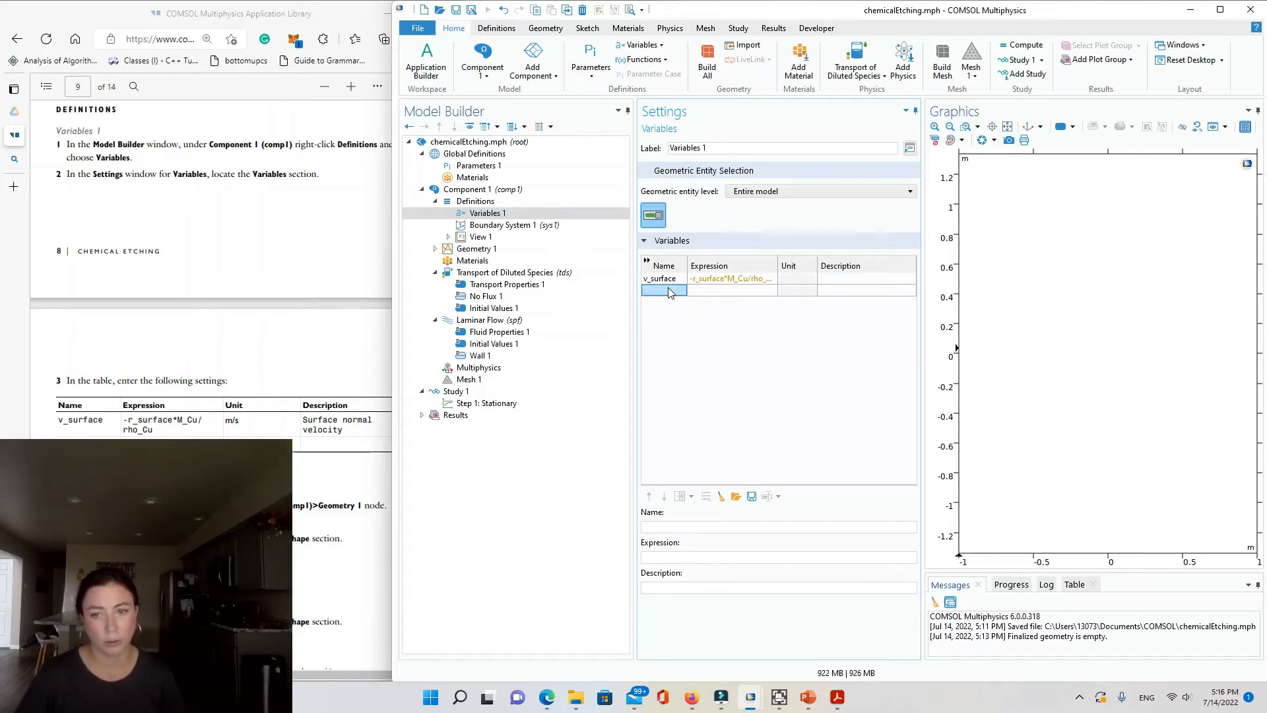
pyautogui.click(871, 280)
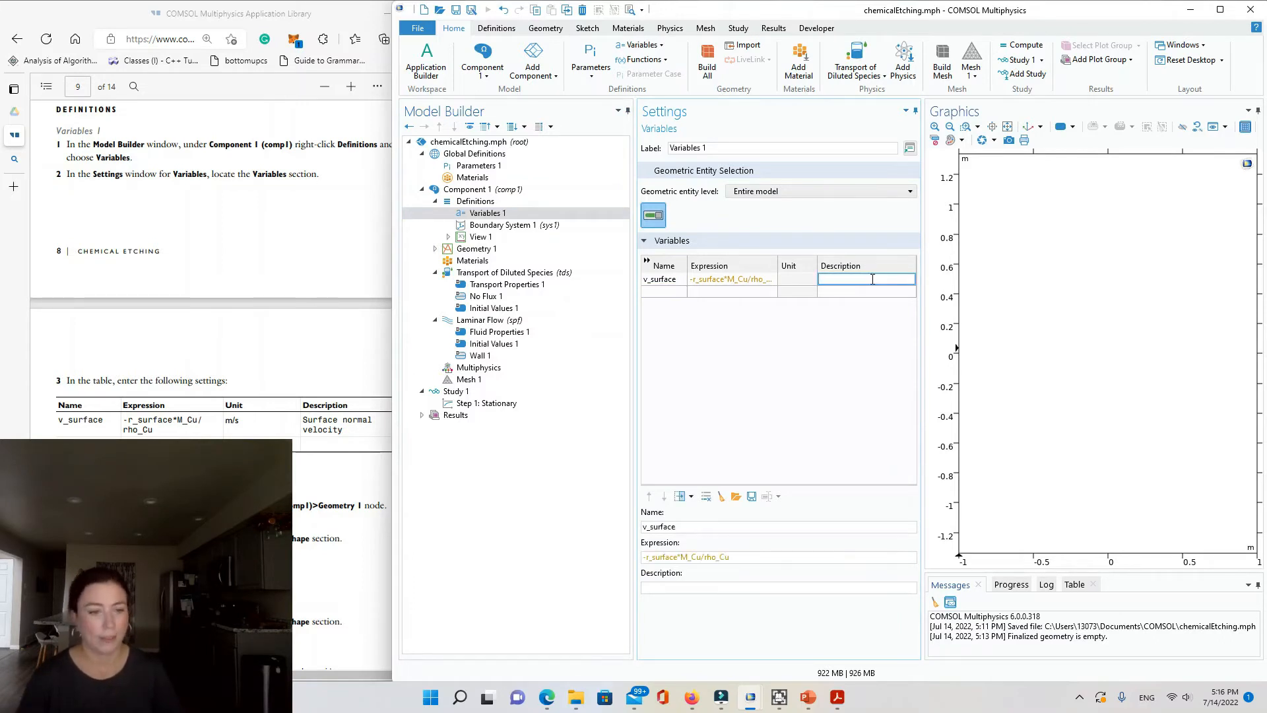
pyautogui.write('surfacen')
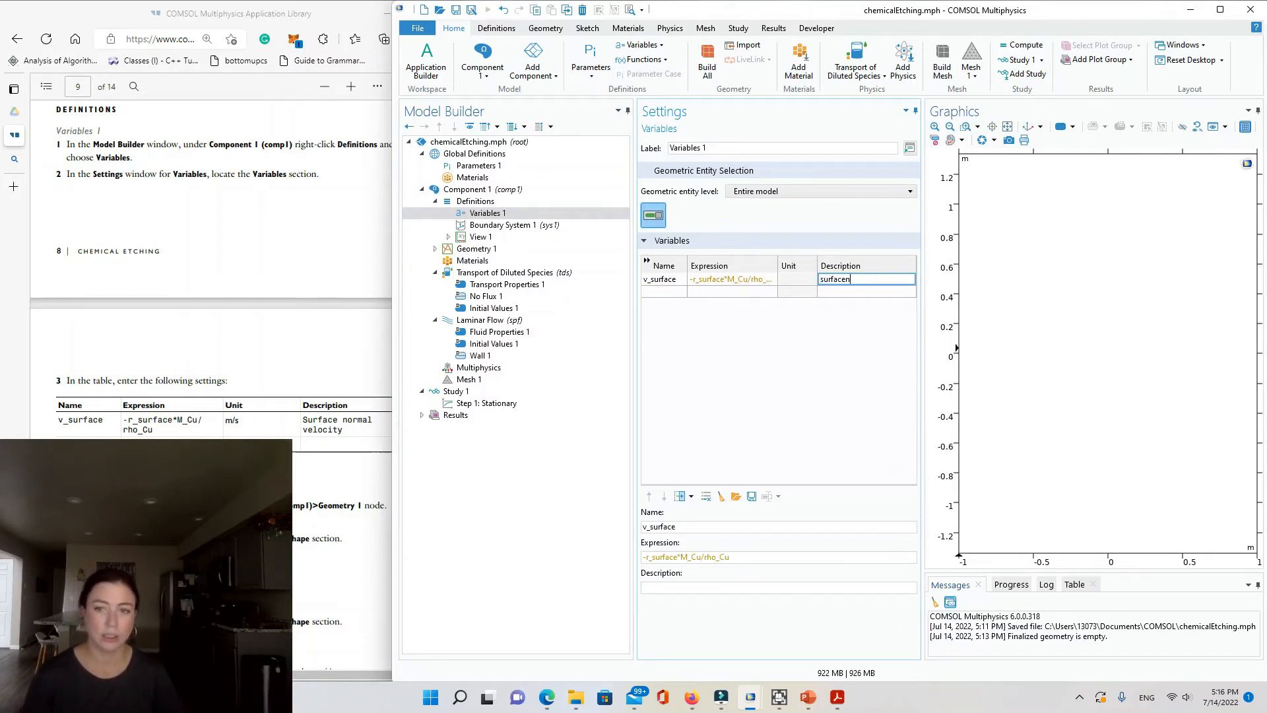
pyautogui.press('BackSpace')
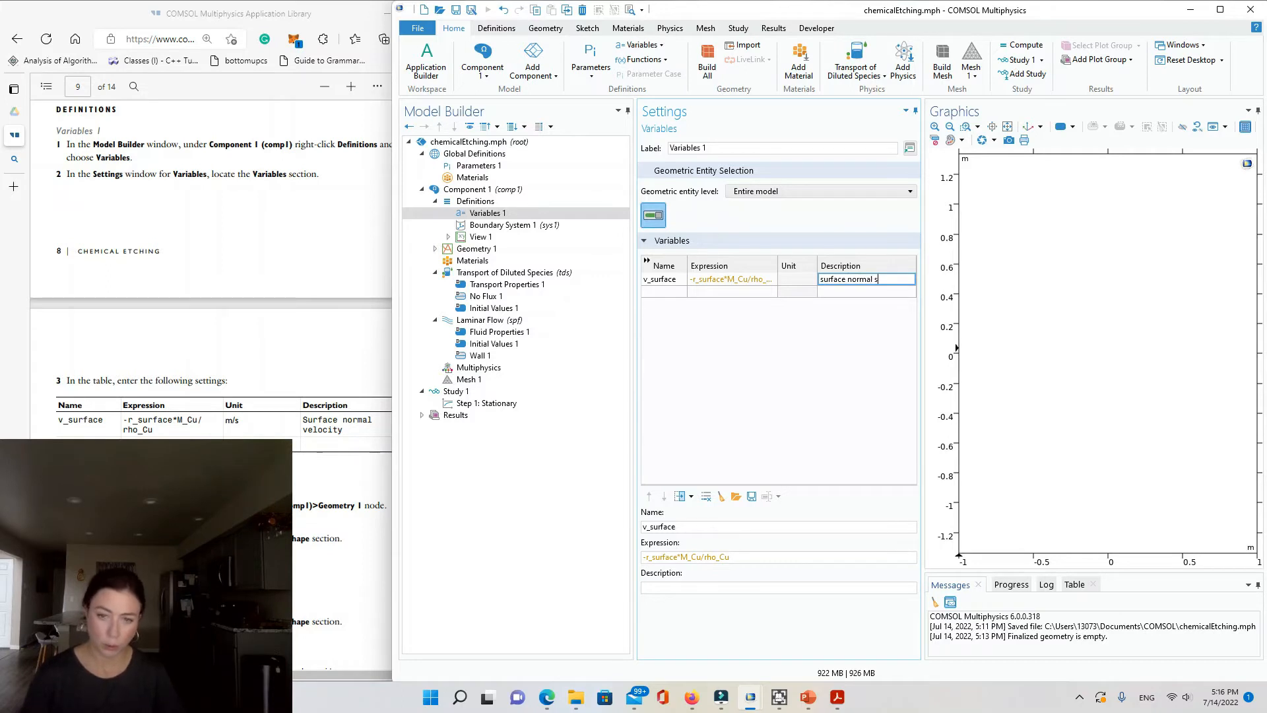
pyautogui.write('normal velocity')
pyautogui.press('Tab')
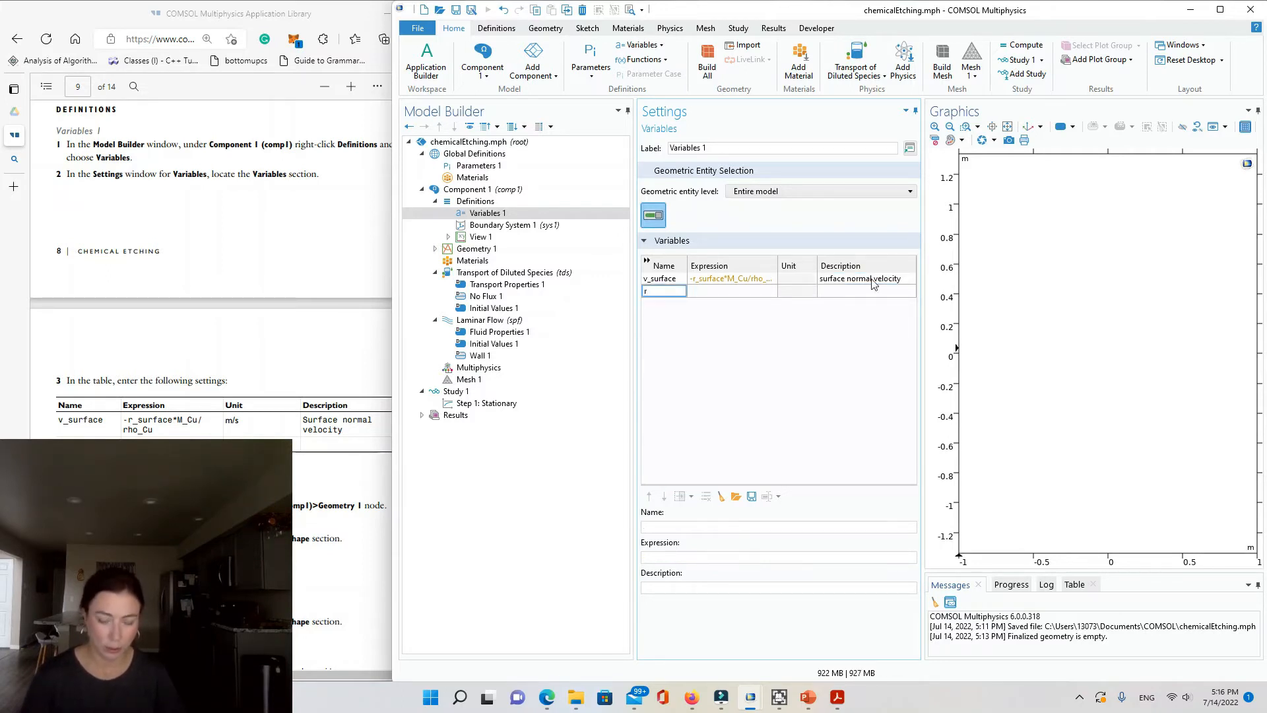
# Add a second variable named r_surface with the expression -kf*cCuCl2 to Variables 1
pyautogui.write('r_surfac')
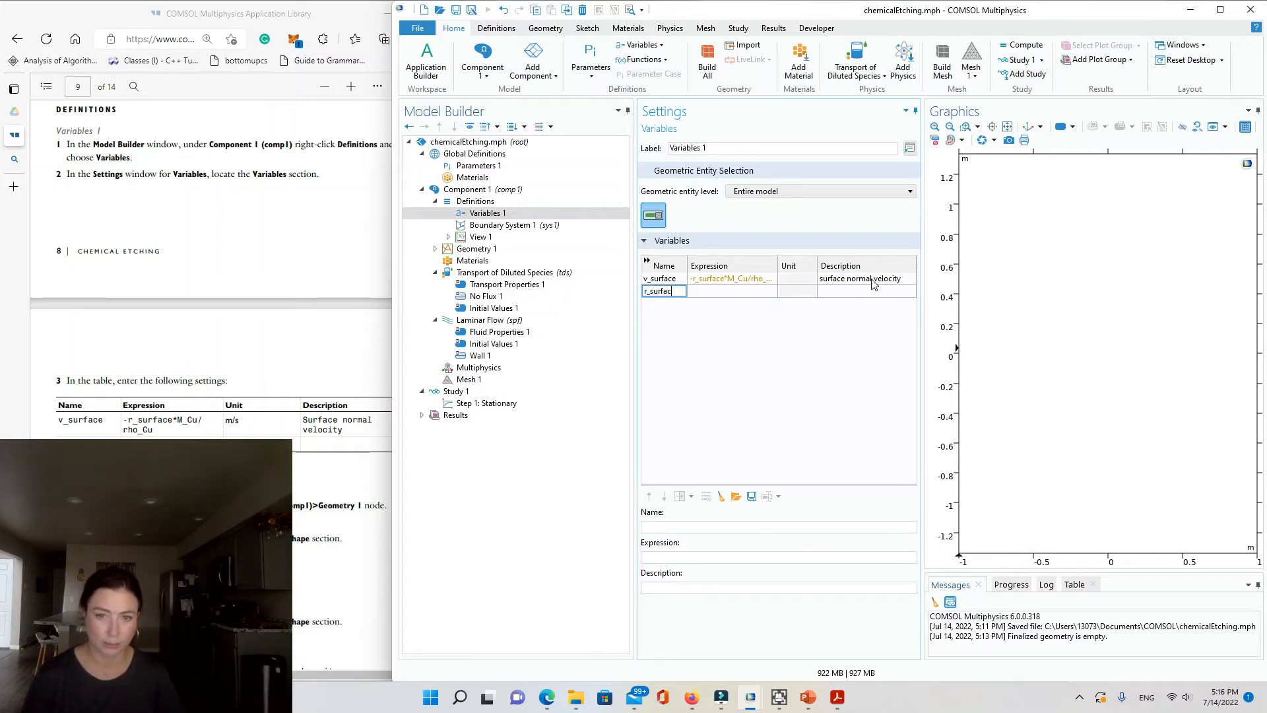
pyautogui.write('e')
pyautogui.press('Tab')
pyautogui.write('-')
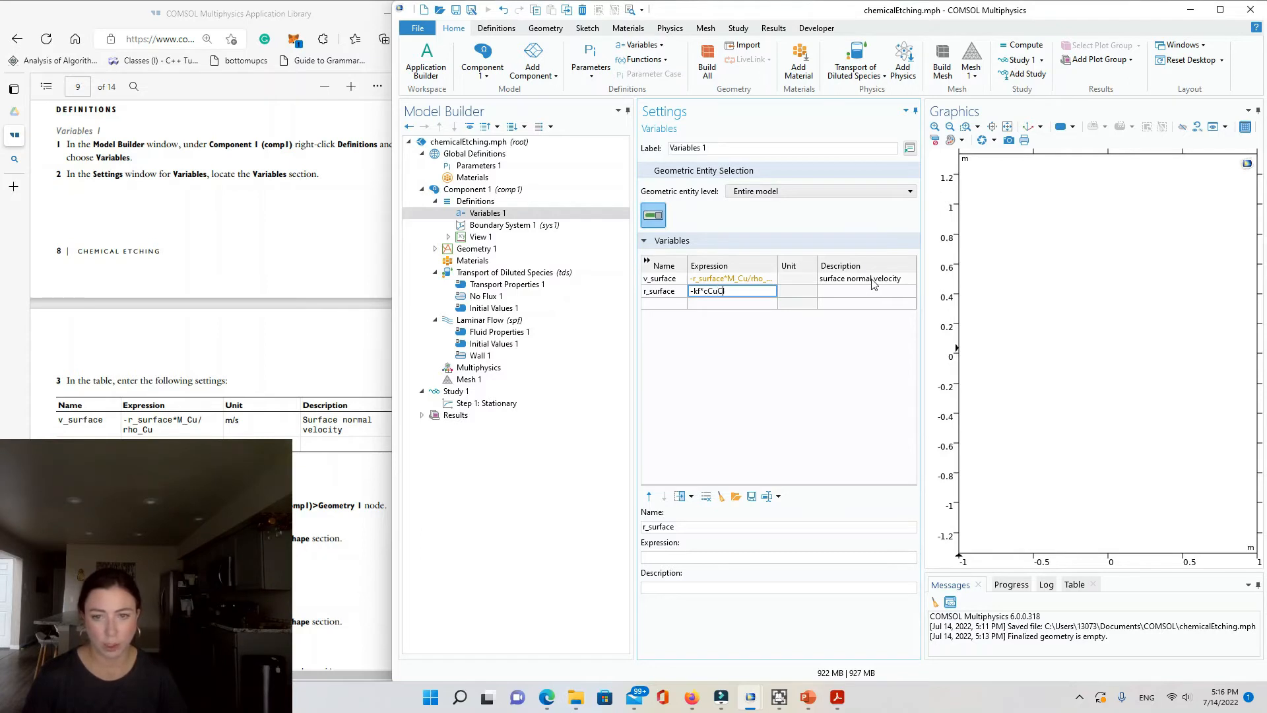
pyautogui.write('l2')
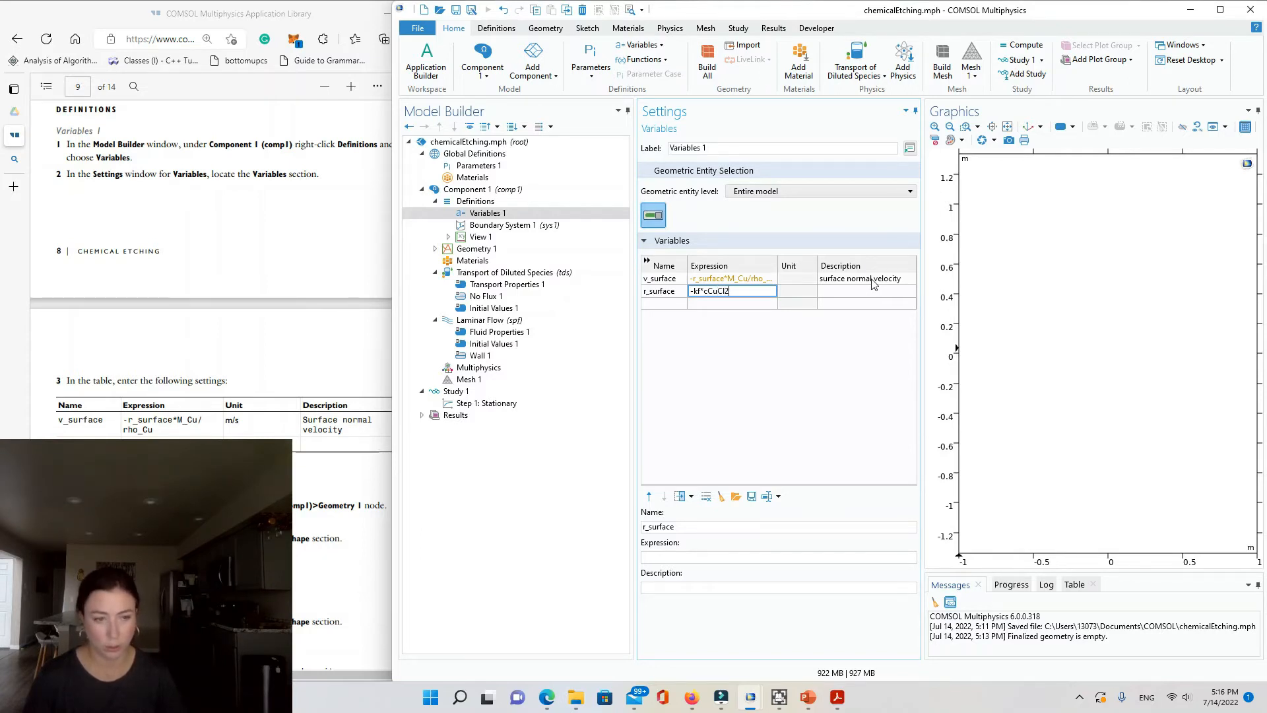
pyautogui.press('Tab')
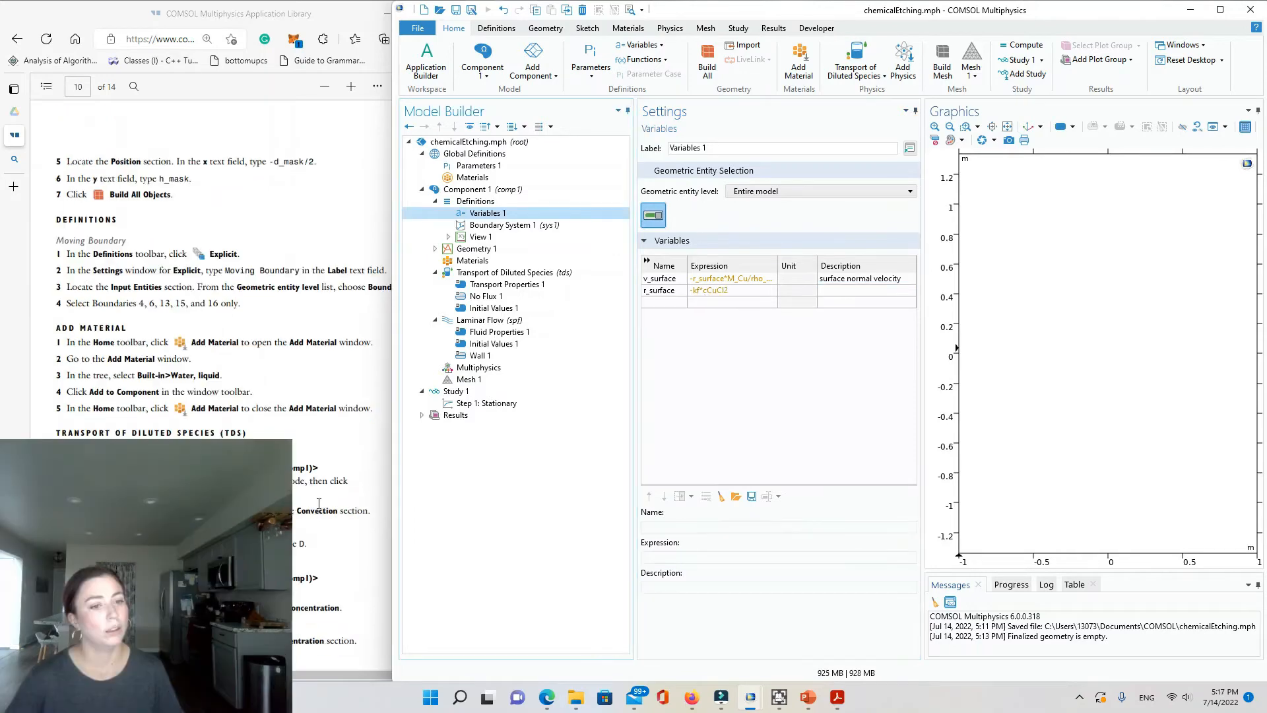
# Find the Geometry 1 instructions on page 9 of the chemical etching guide
pyautogui.scroll(5, 317, 503)
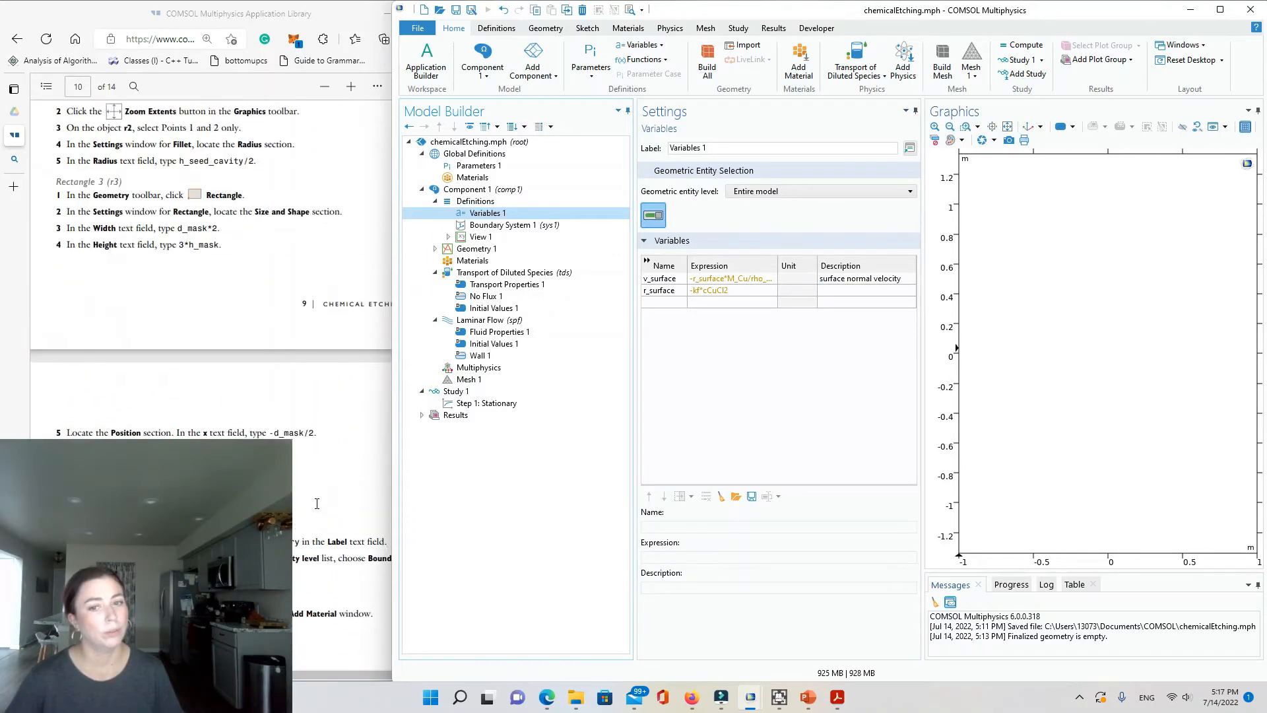
pyautogui.scroll(4, 317, 503)
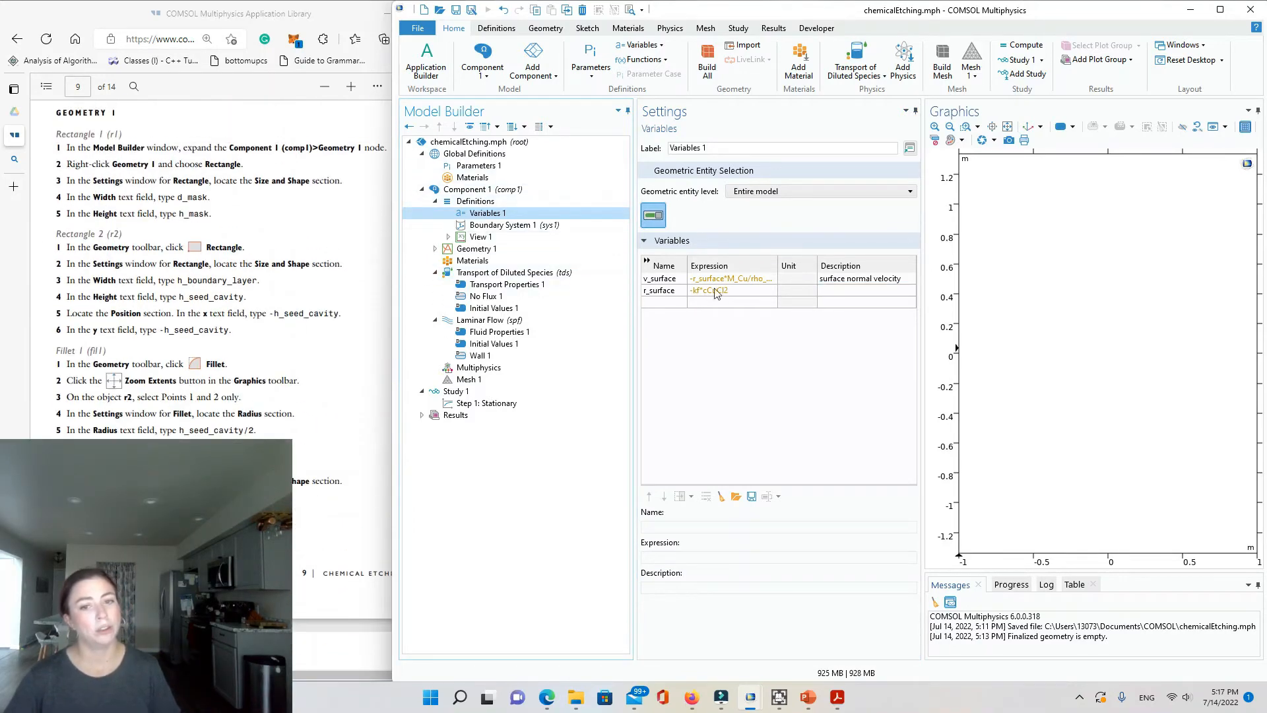
# Enter "surface reaction rate" as the description of the r_surface variable in Variables 1
pyautogui.click(503, 169)
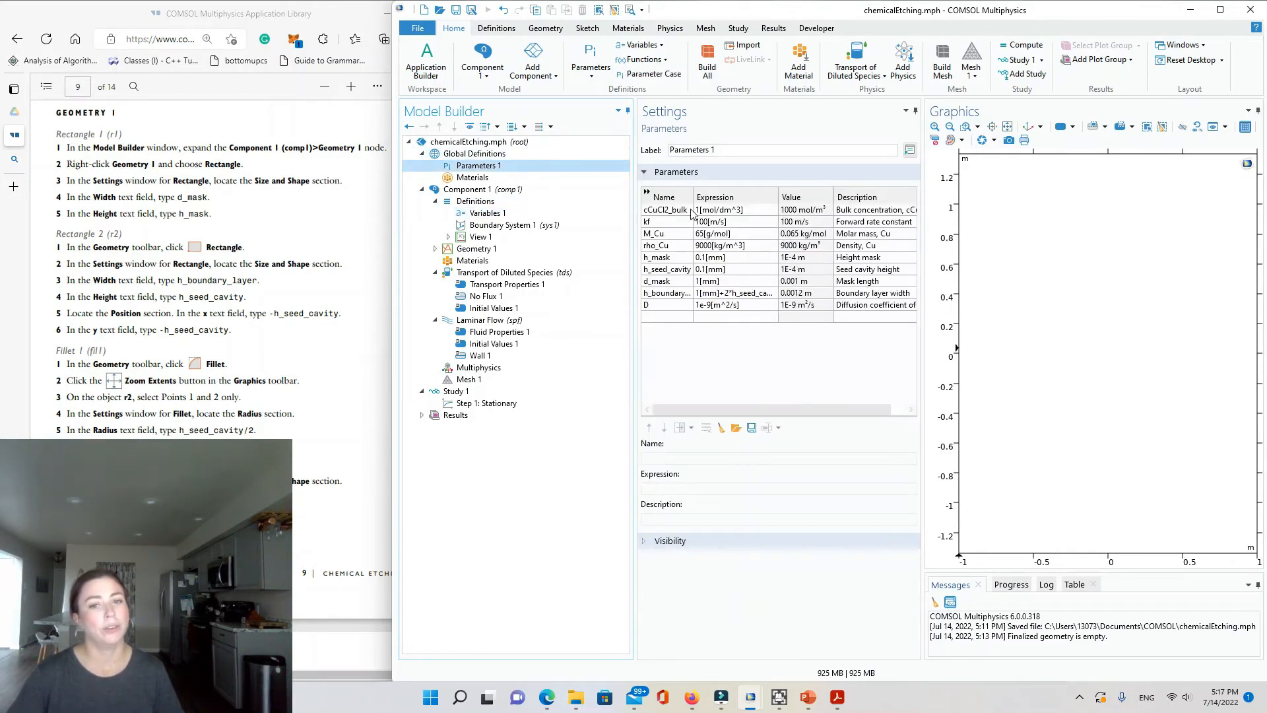
pyautogui.click(499, 285)
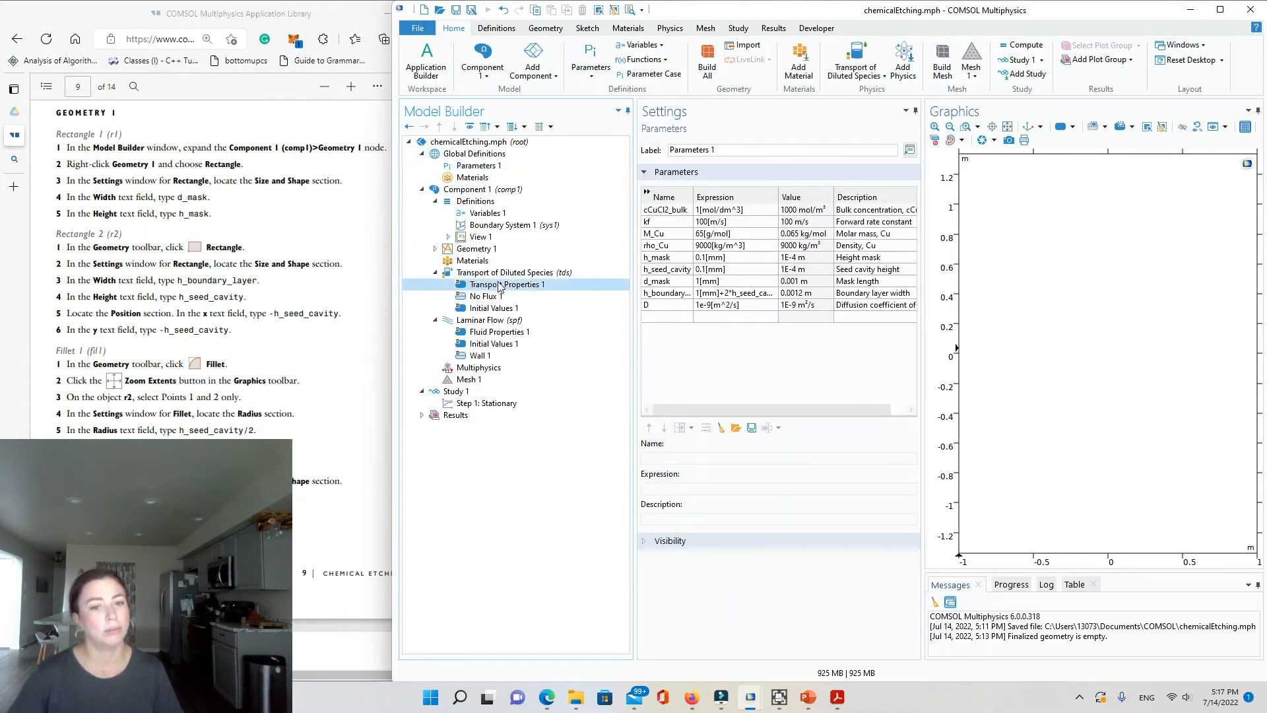
pyautogui.click(486, 213)
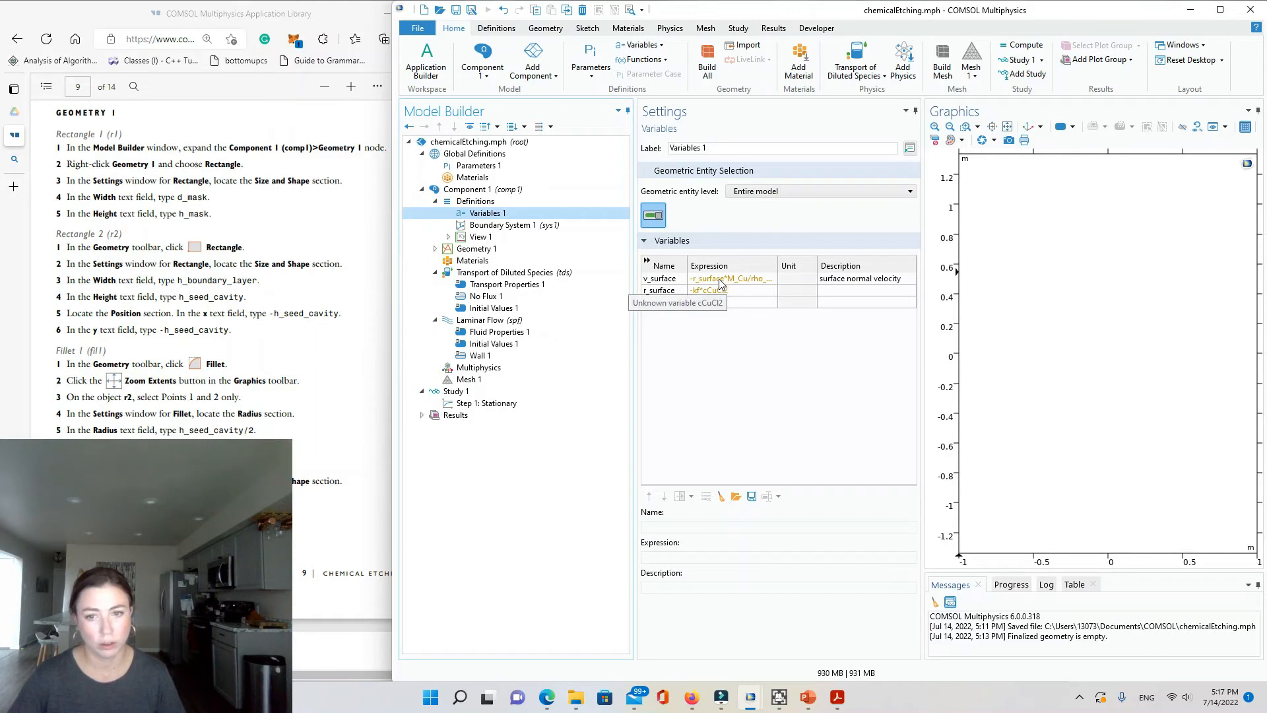
pyautogui.click(836, 294)
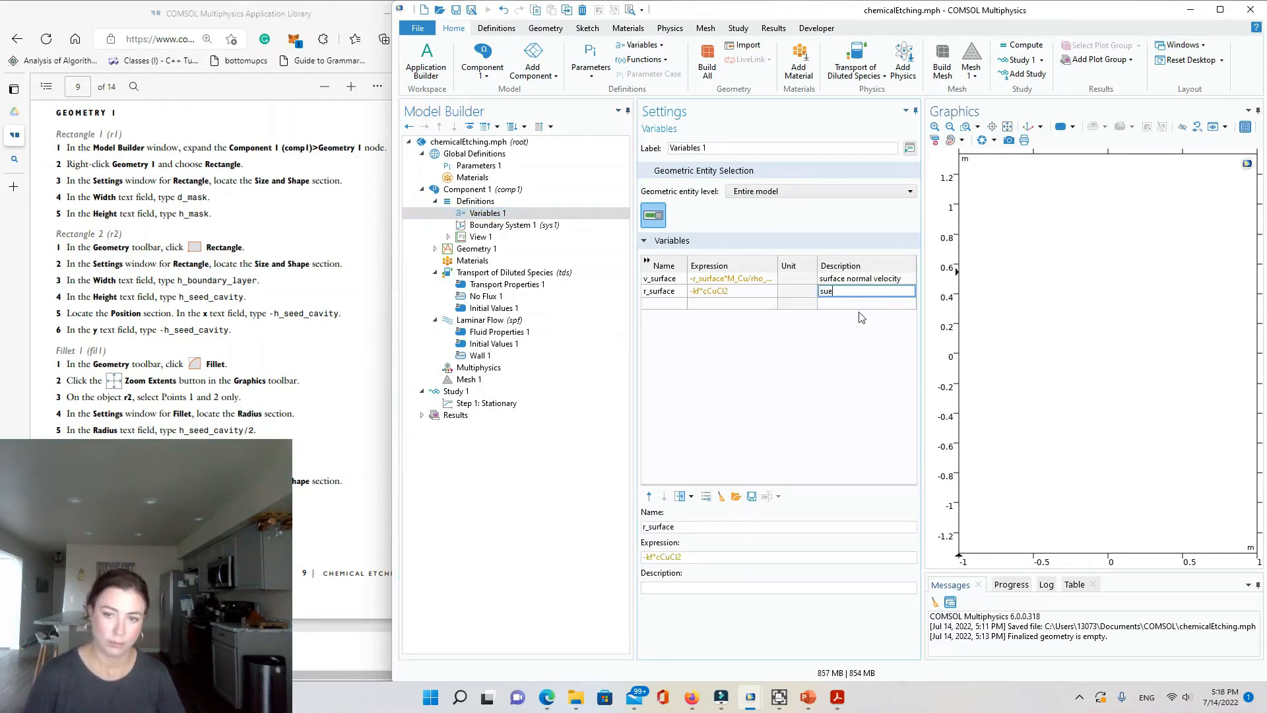
pyautogui.write('sue')
pyautogui.press('BackSpace')
pyautogui.write('rface re')
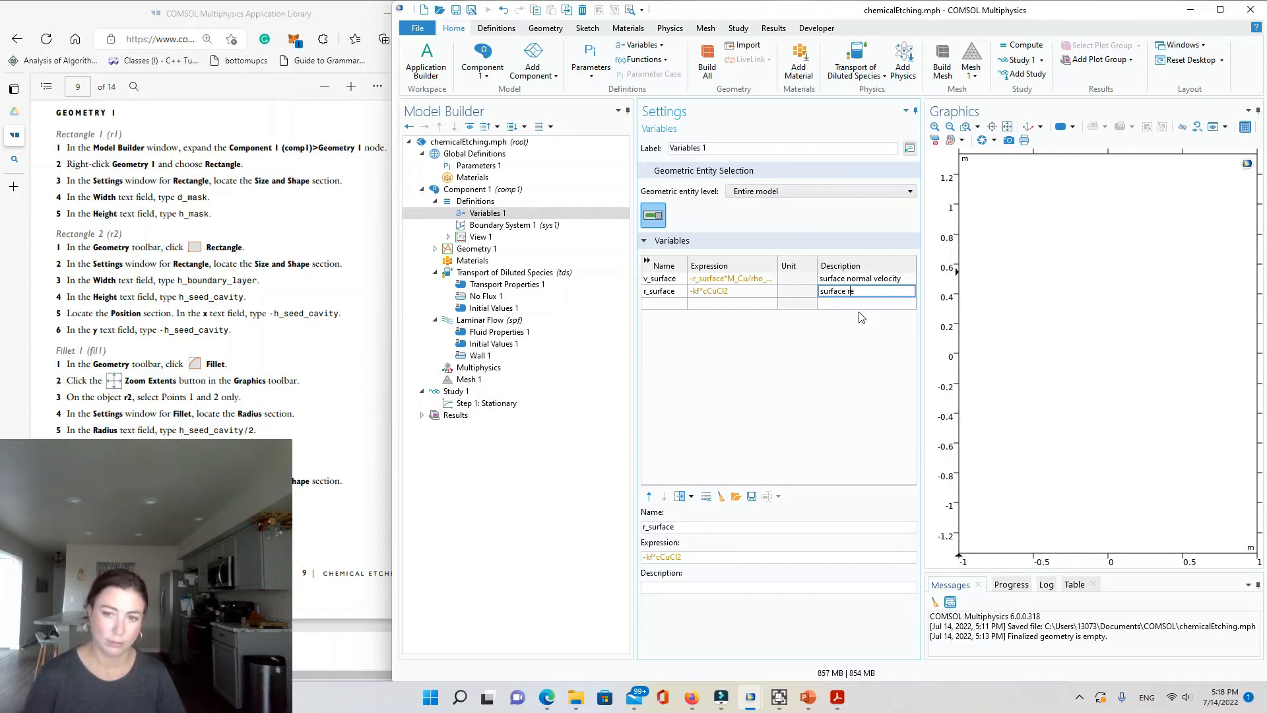
pyautogui.write('action rate')
pyautogui.press('Return')
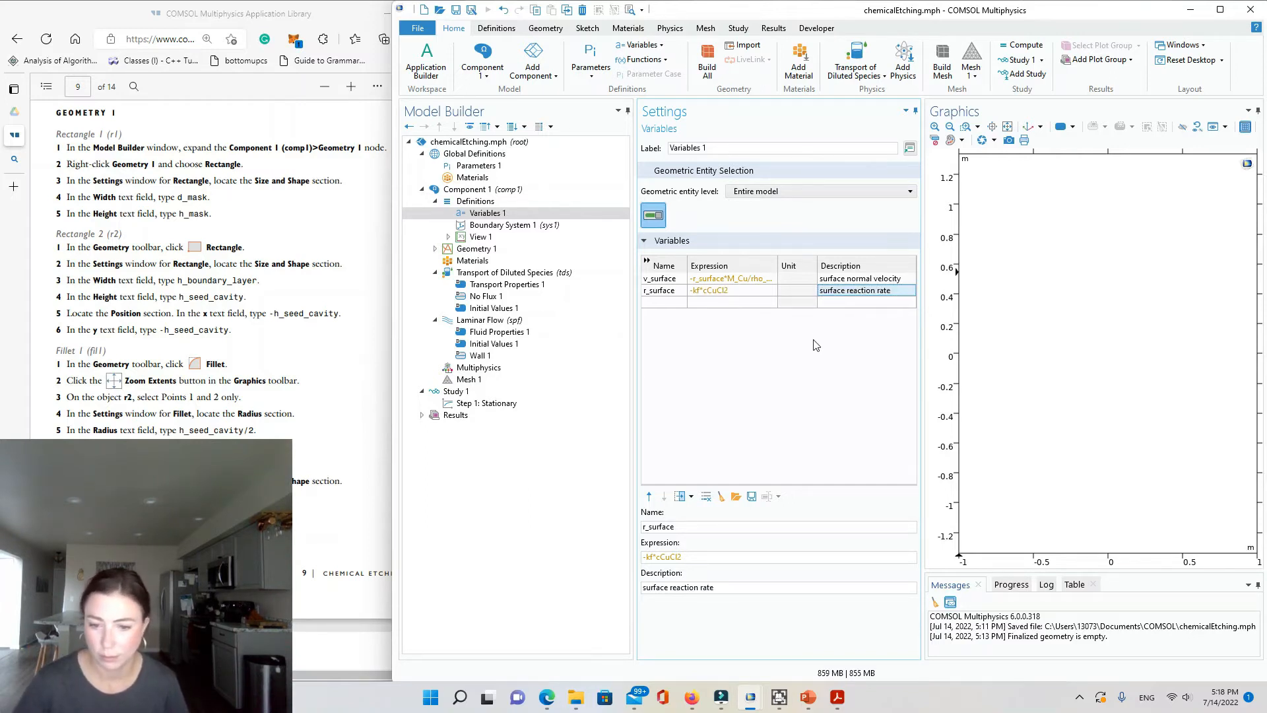
# Compare the v_surface and r_surface expressions in Variables 1 with the variables table in the guide
pyautogui.scroll(3, 198, 276)
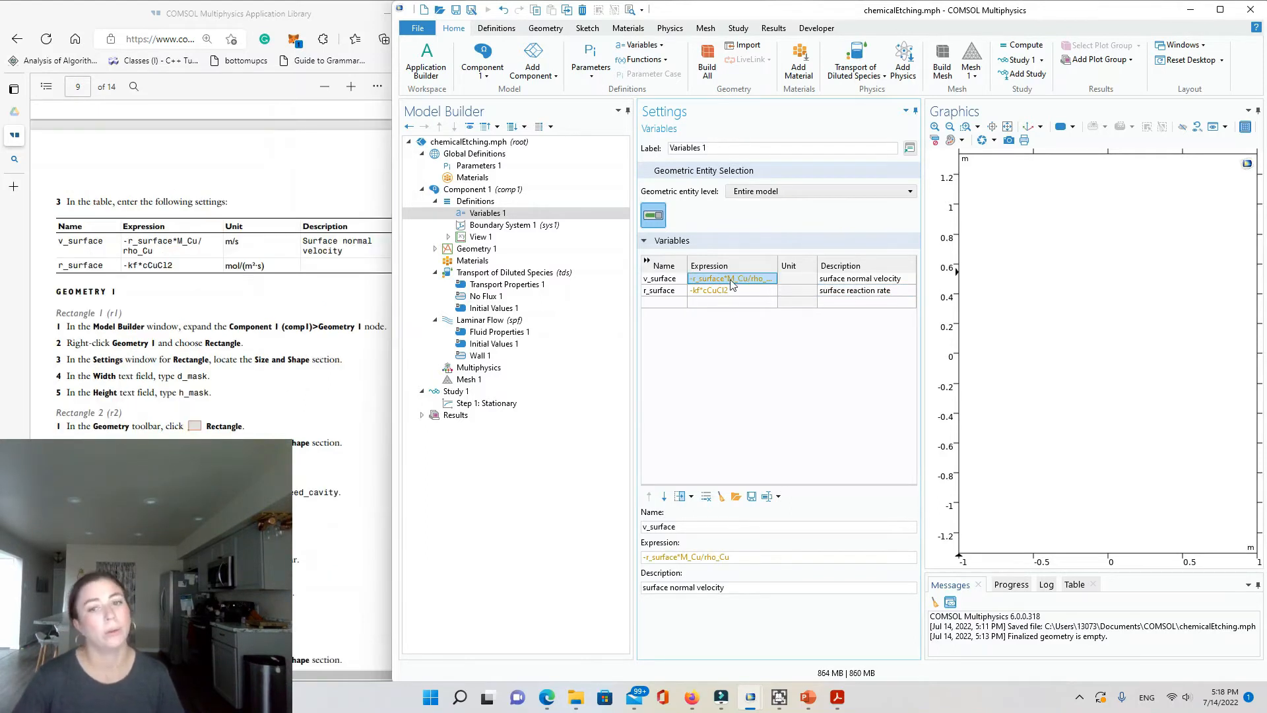
pyautogui.click(700, 280)
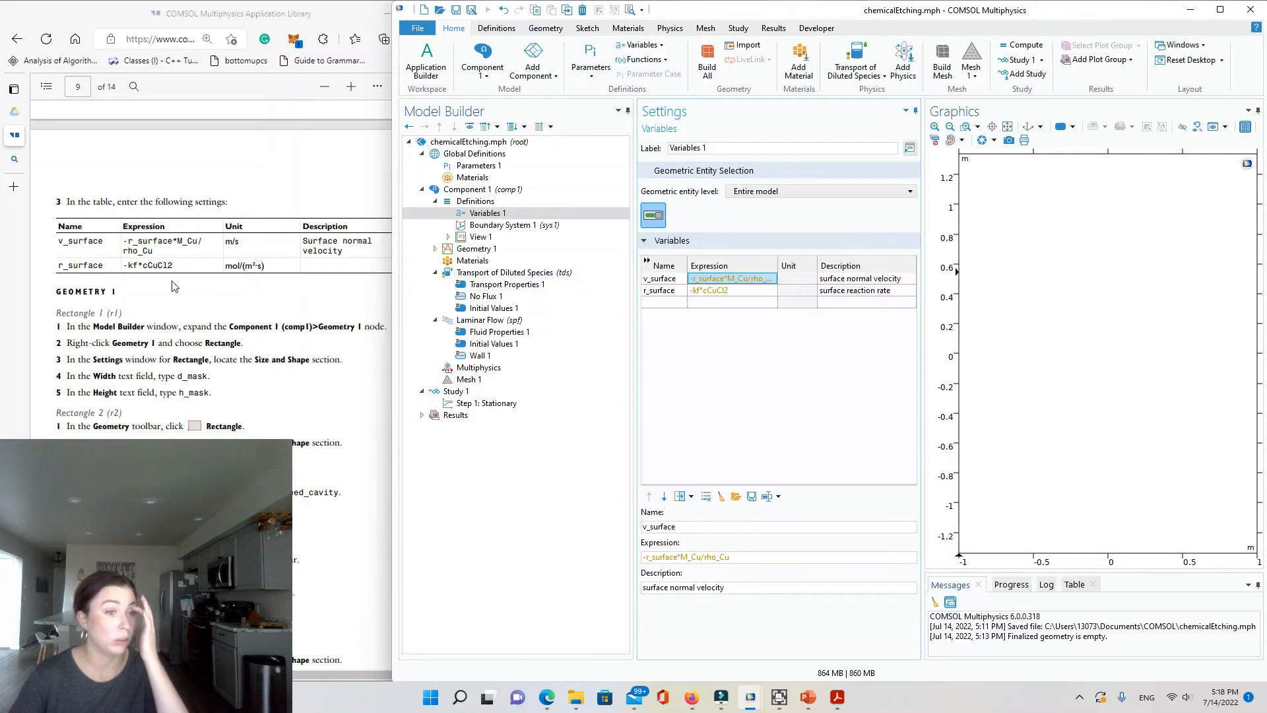
pyautogui.click(251, 375)
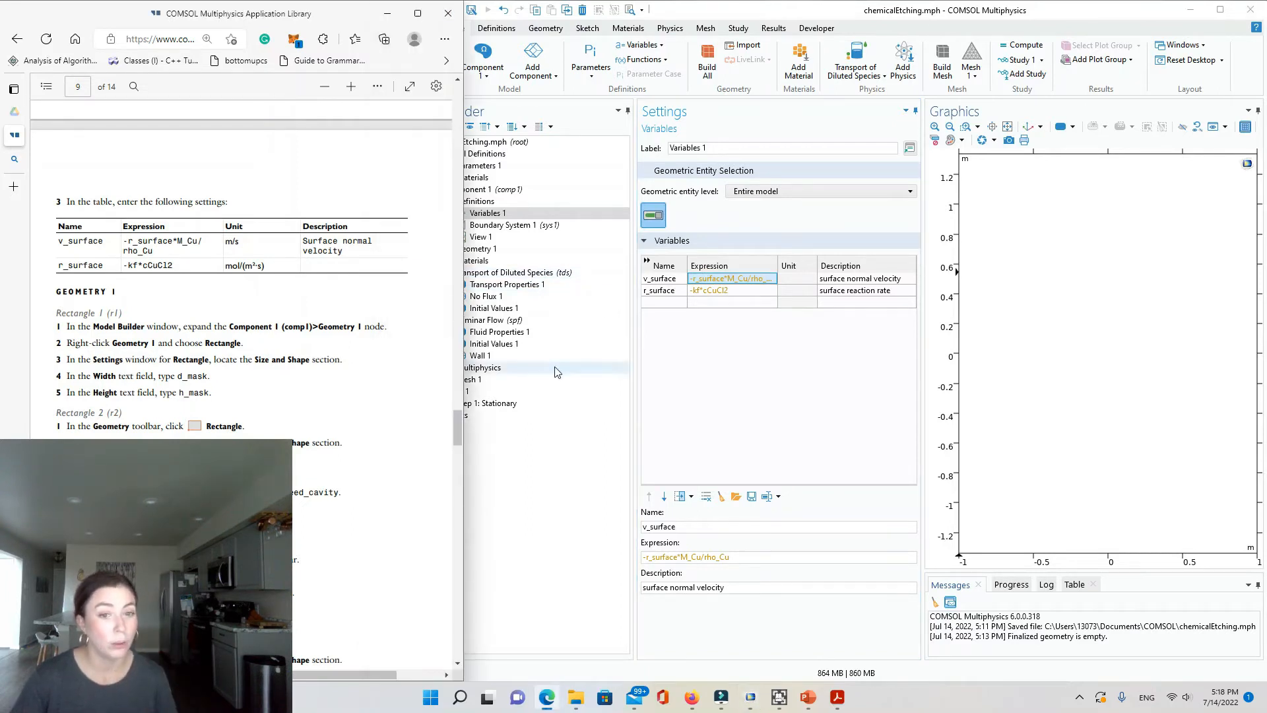
pyautogui.click(665, 348)
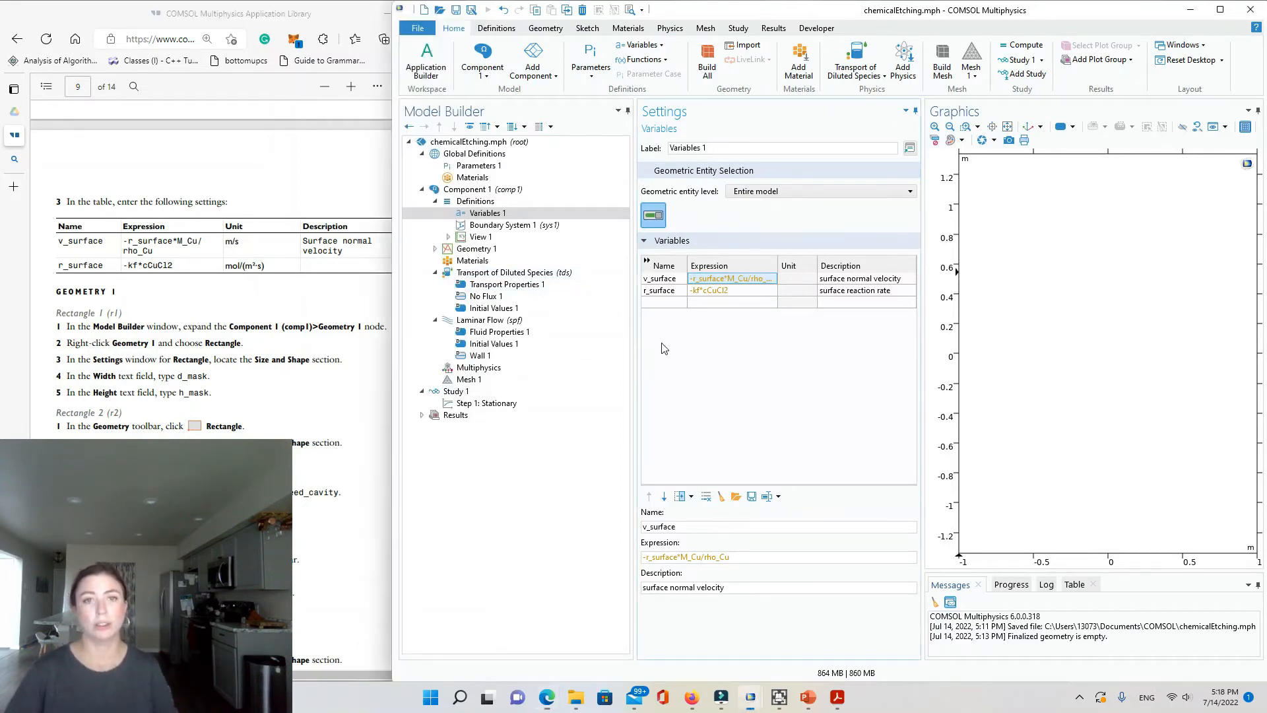
# Add a first rectangle to Geometry 1 with width d_mask and height h_mask
pyautogui.click(545, 29)
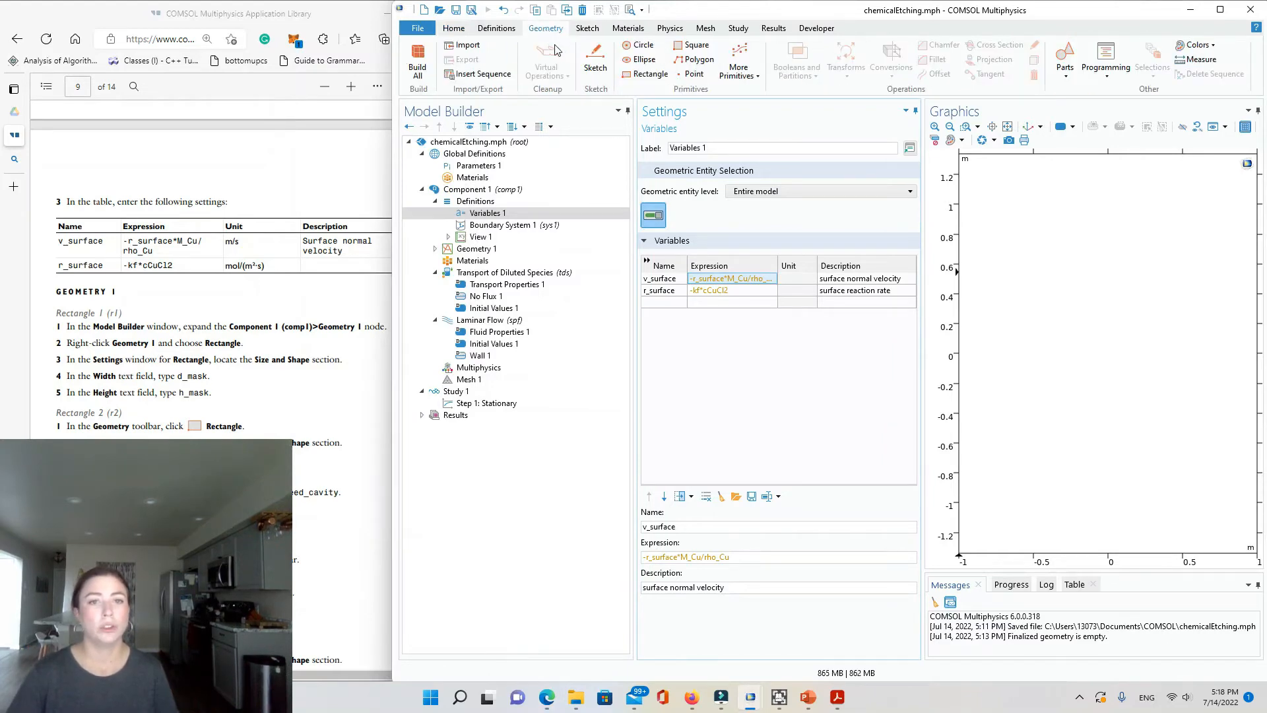
pyautogui.click(646, 74)
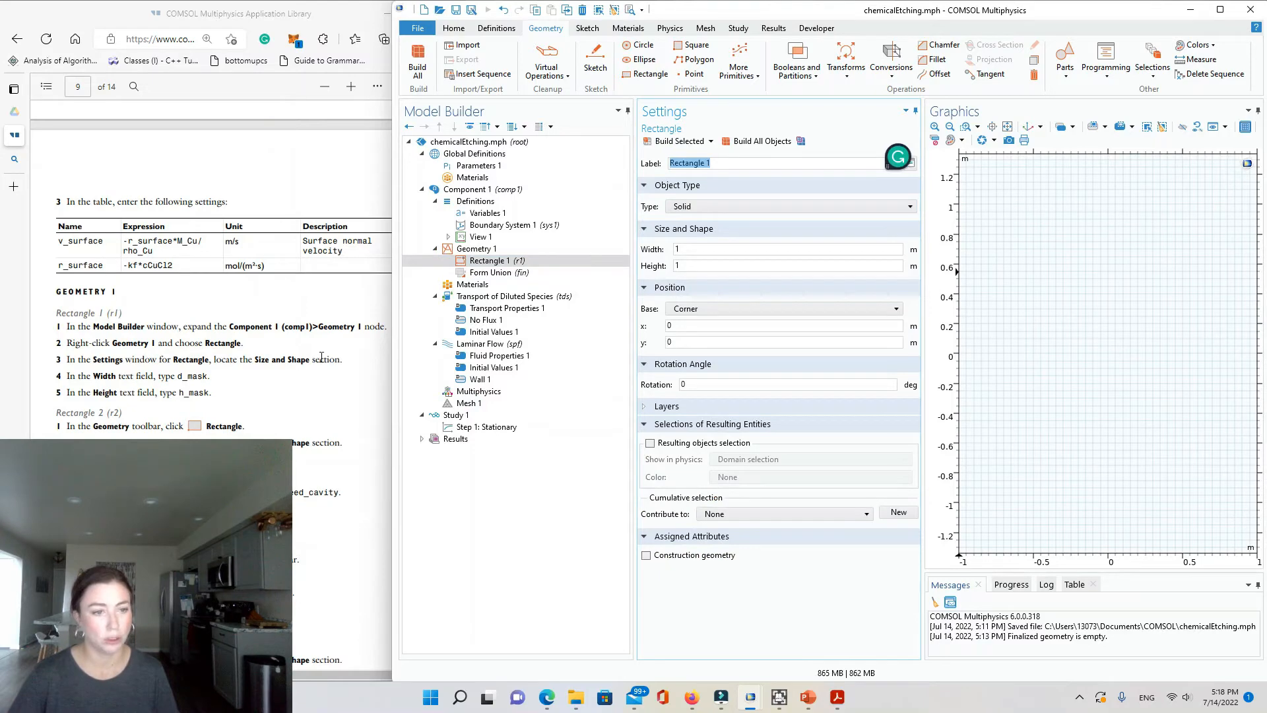
pyautogui.click(693, 264)
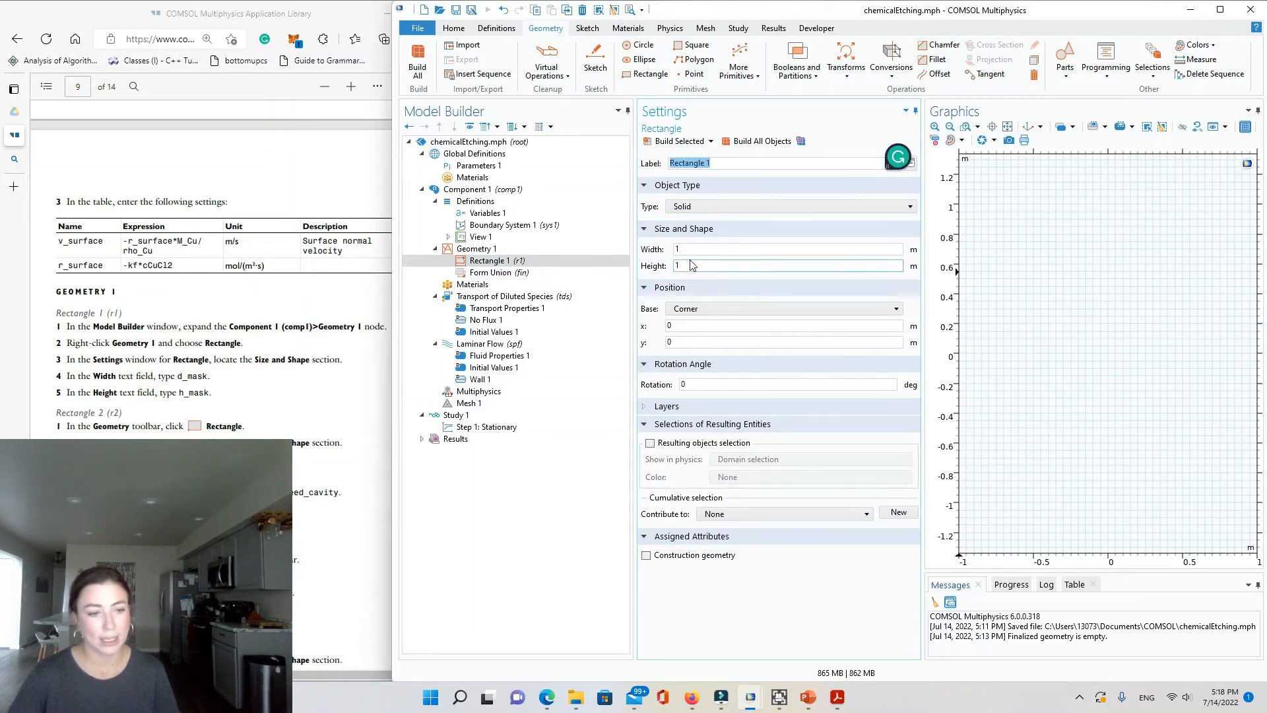
pyautogui.moveTo(698, 249); pyautogui.dragTo(630, 246)
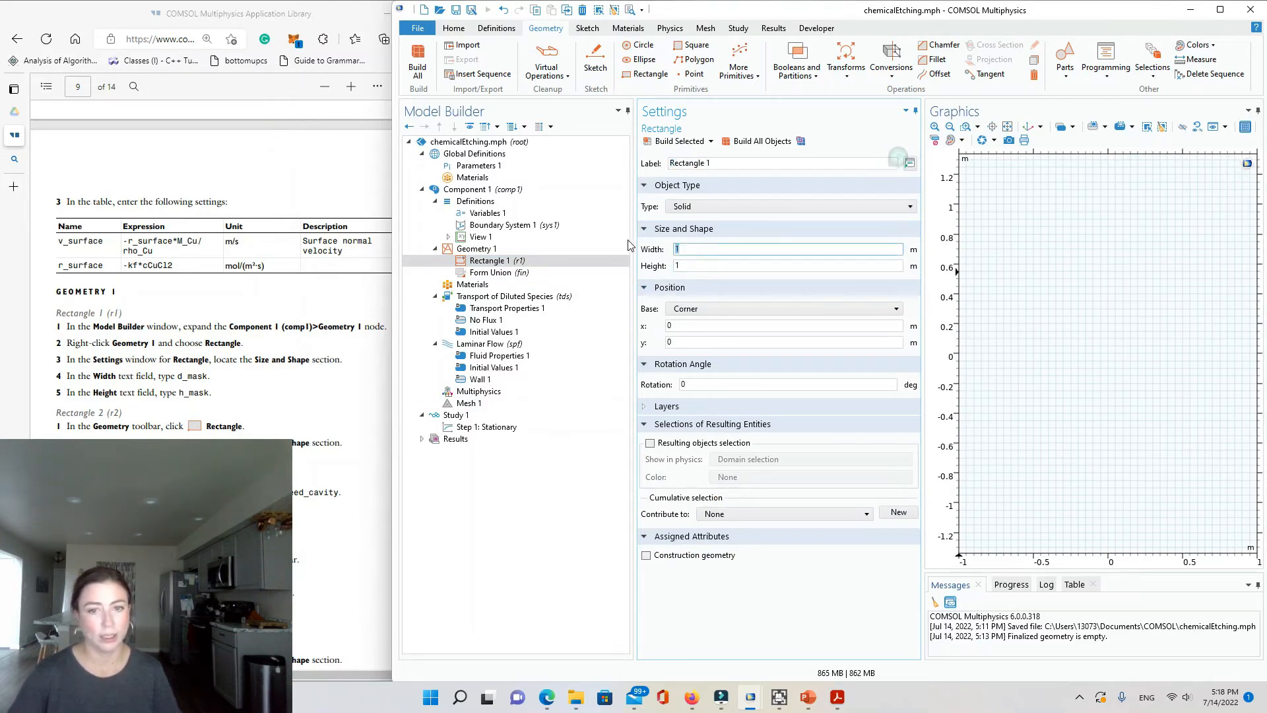
pyautogui.write('d_mask')
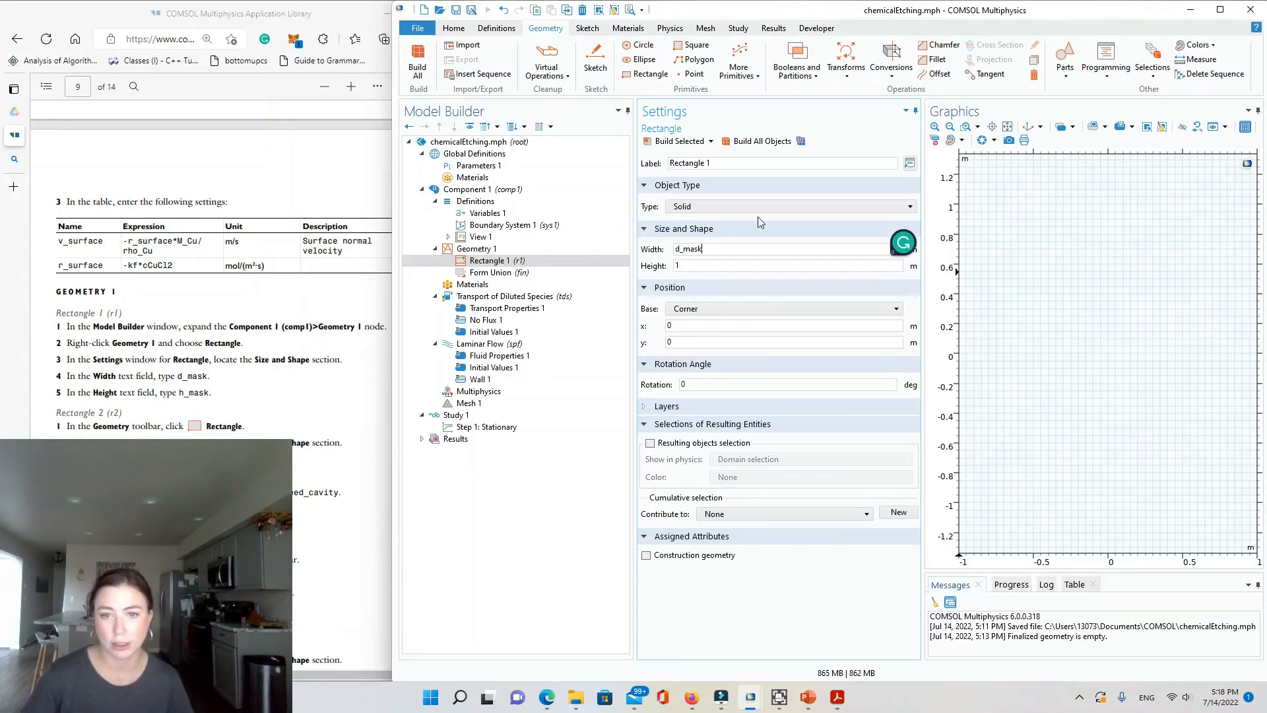
pyautogui.click(720, 266)
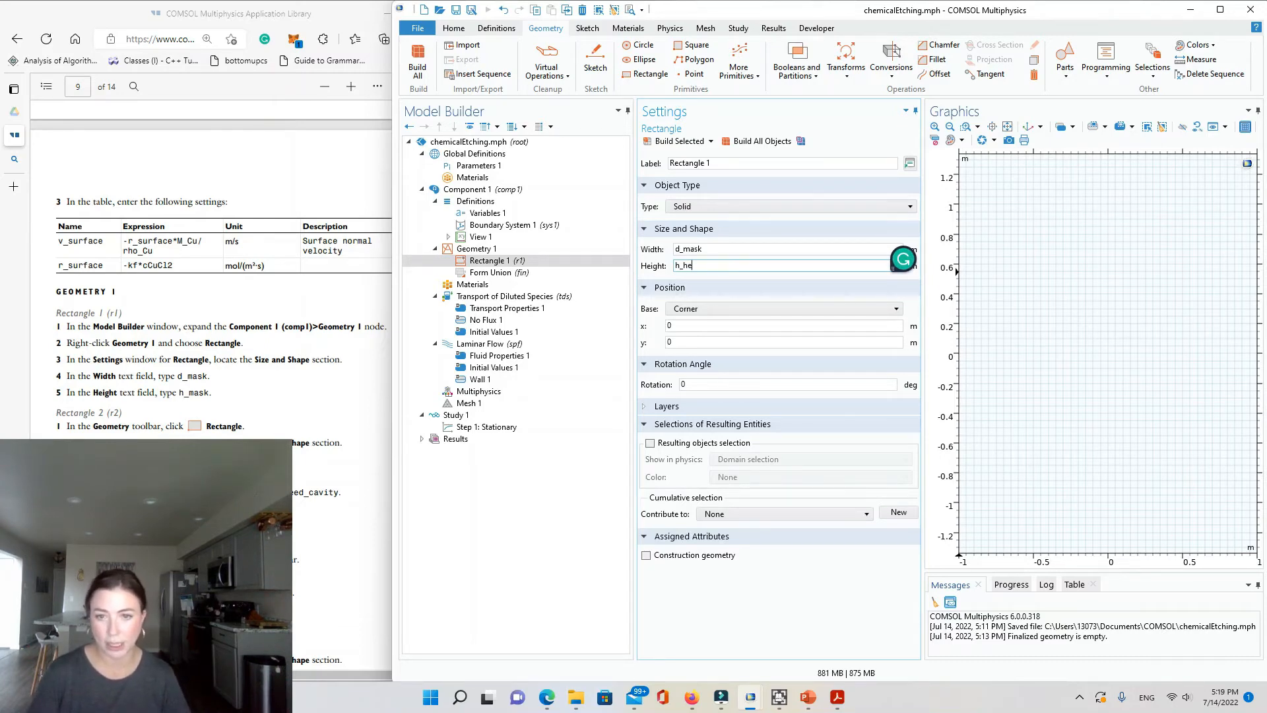
pyautogui.write('h_mask')
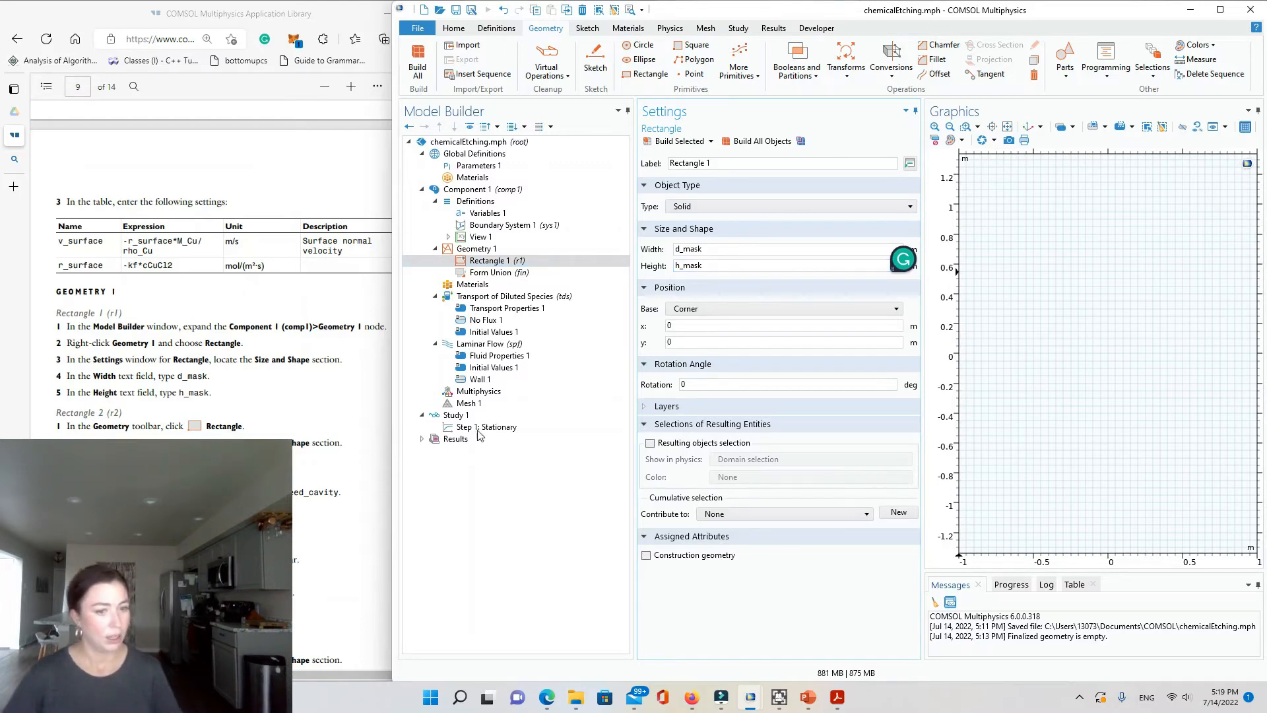
# Add a second rectangle to Geometry 1 with width h_boundary_layer and height h_seed_cavity
pyautogui.click(645, 75)
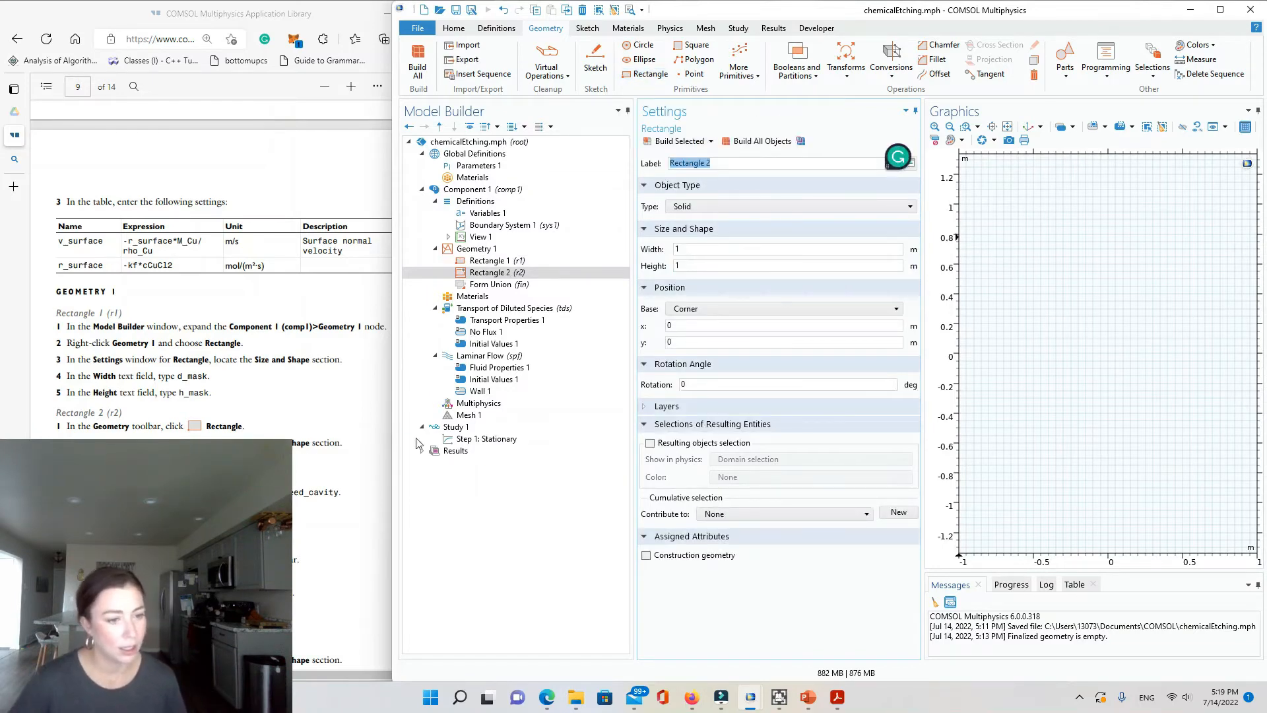
pyautogui.click(714, 250)
pyautogui.moveTo(715, 252); pyautogui.dragTo(670, 262)
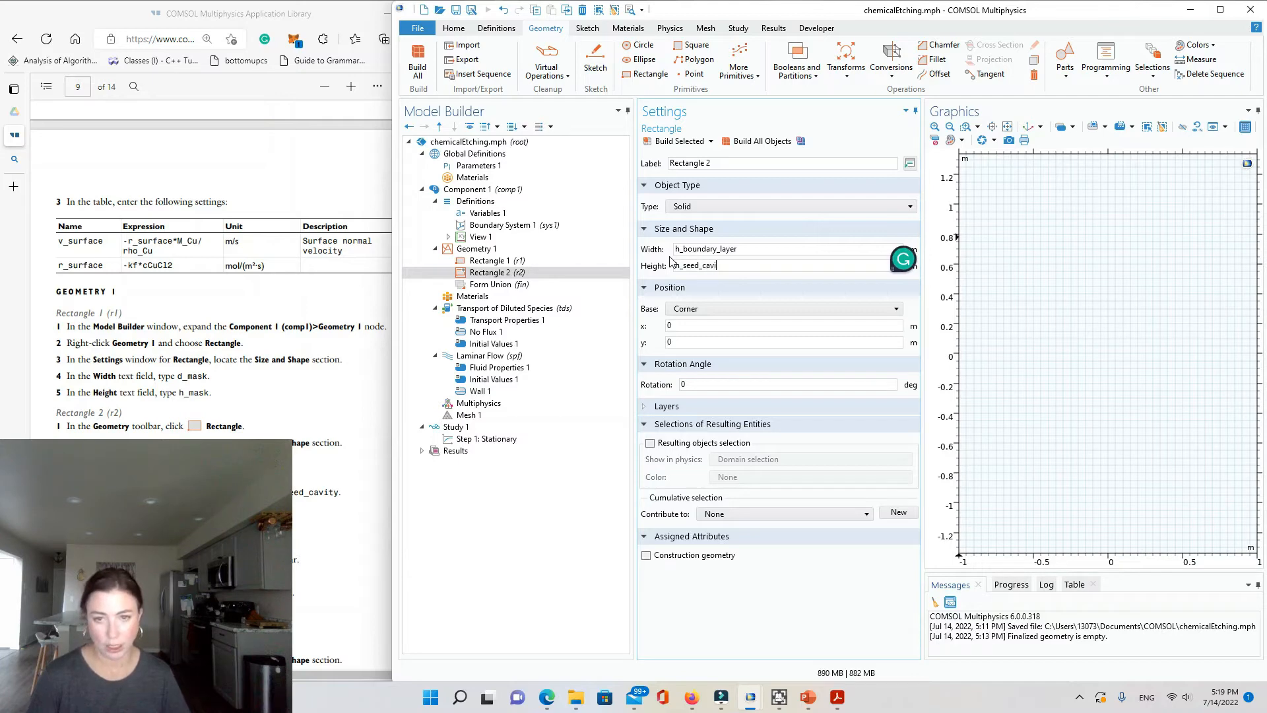
# Position the corner of Rectangle 2 at x = -h_seed_cavity and y = -h_seed_cavity
pyautogui.click(798, 290)
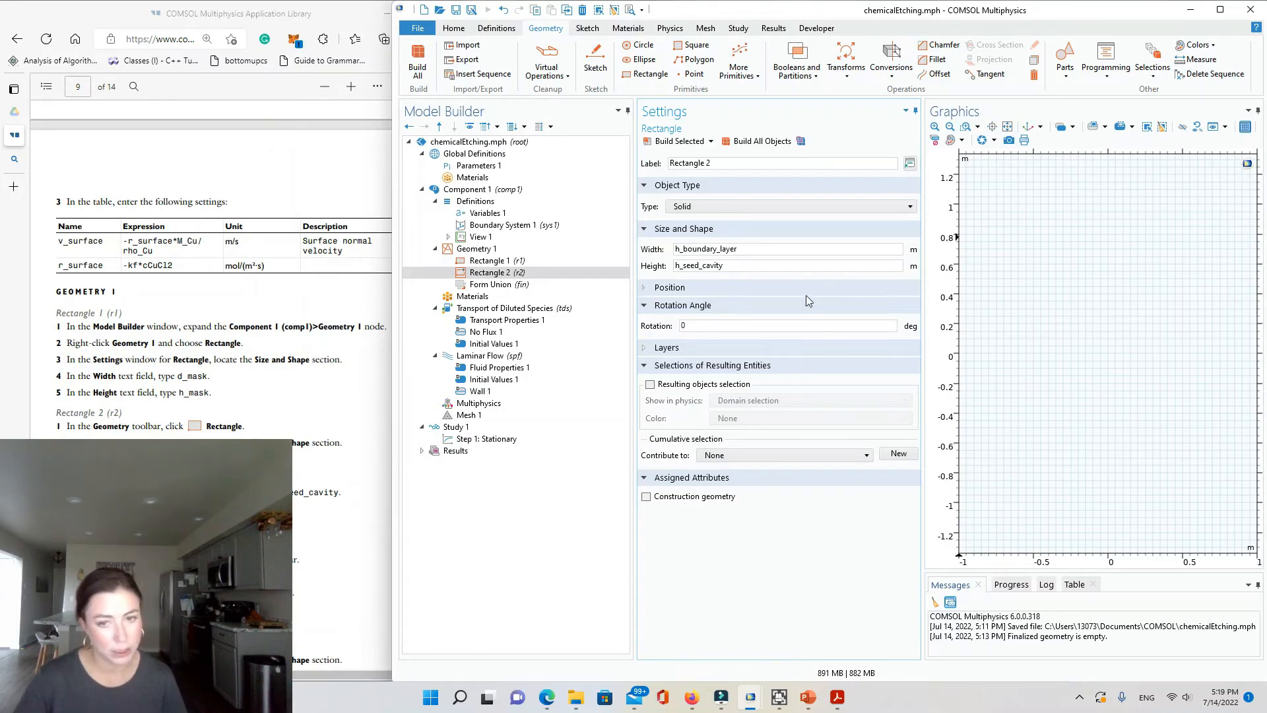
pyautogui.click(647, 290)
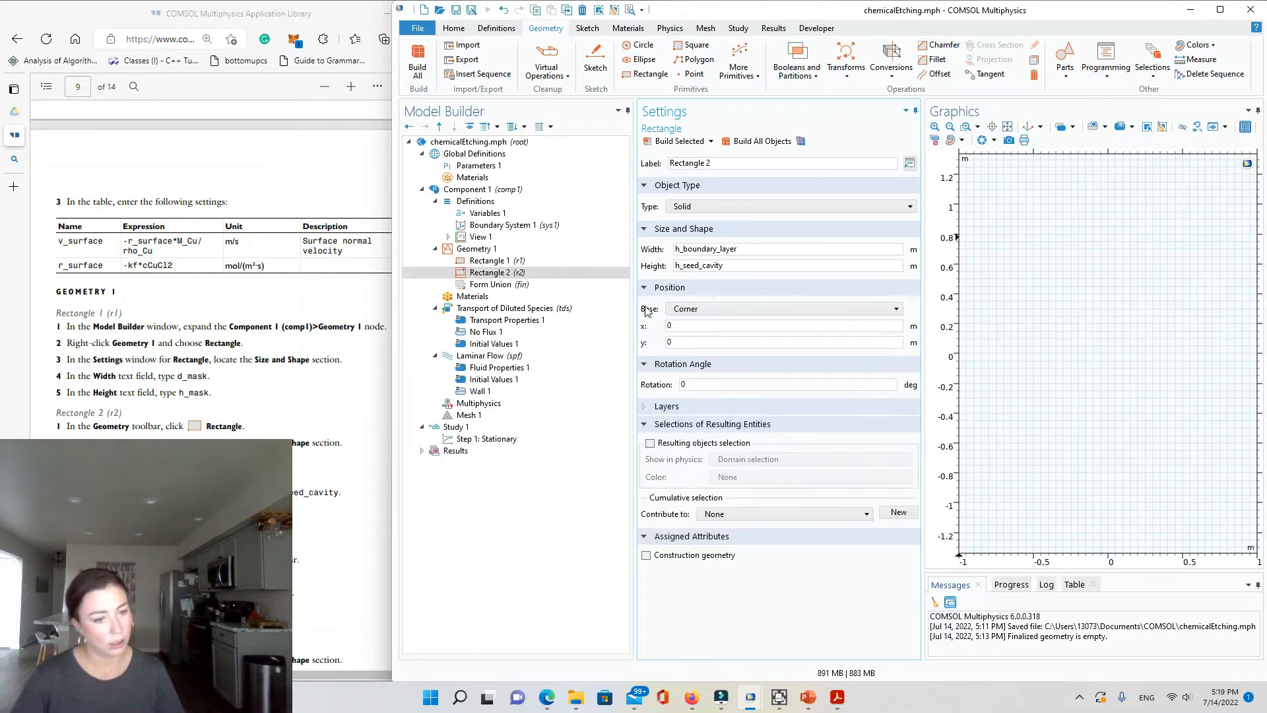
pyautogui.moveTo(691, 329); pyautogui.dragTo(654, 331)
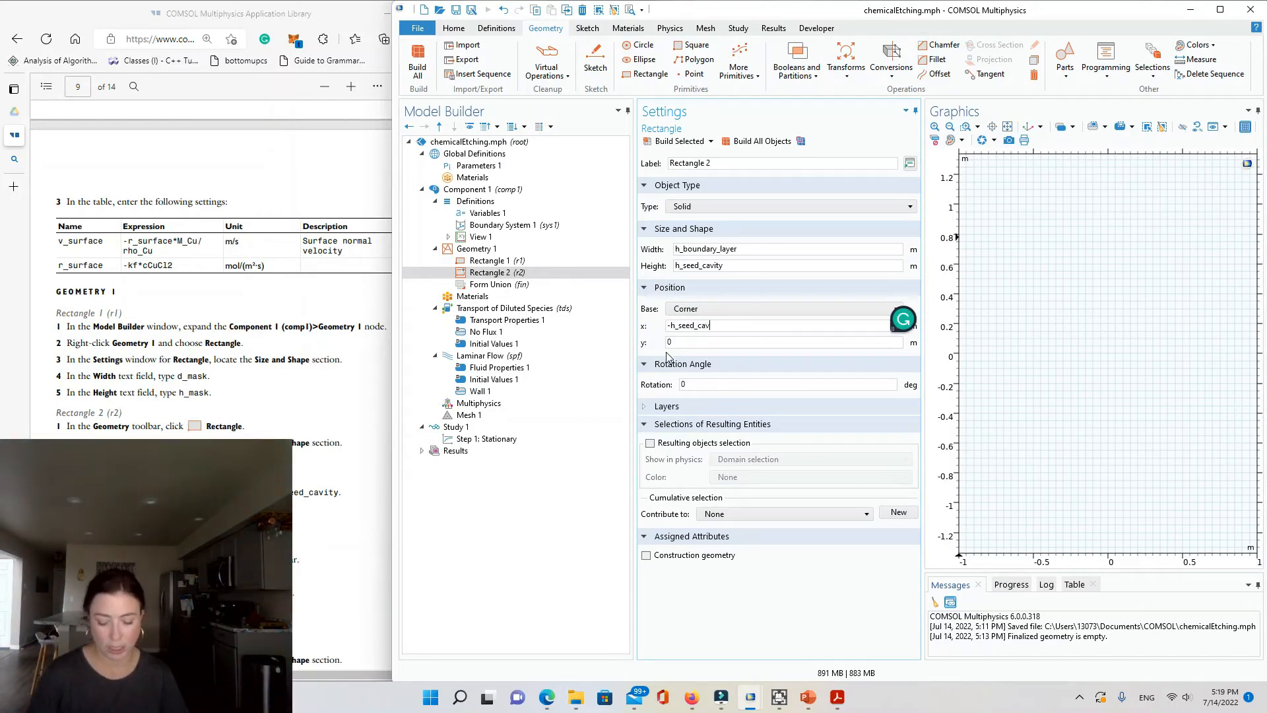
pyautogui.press('Tab')
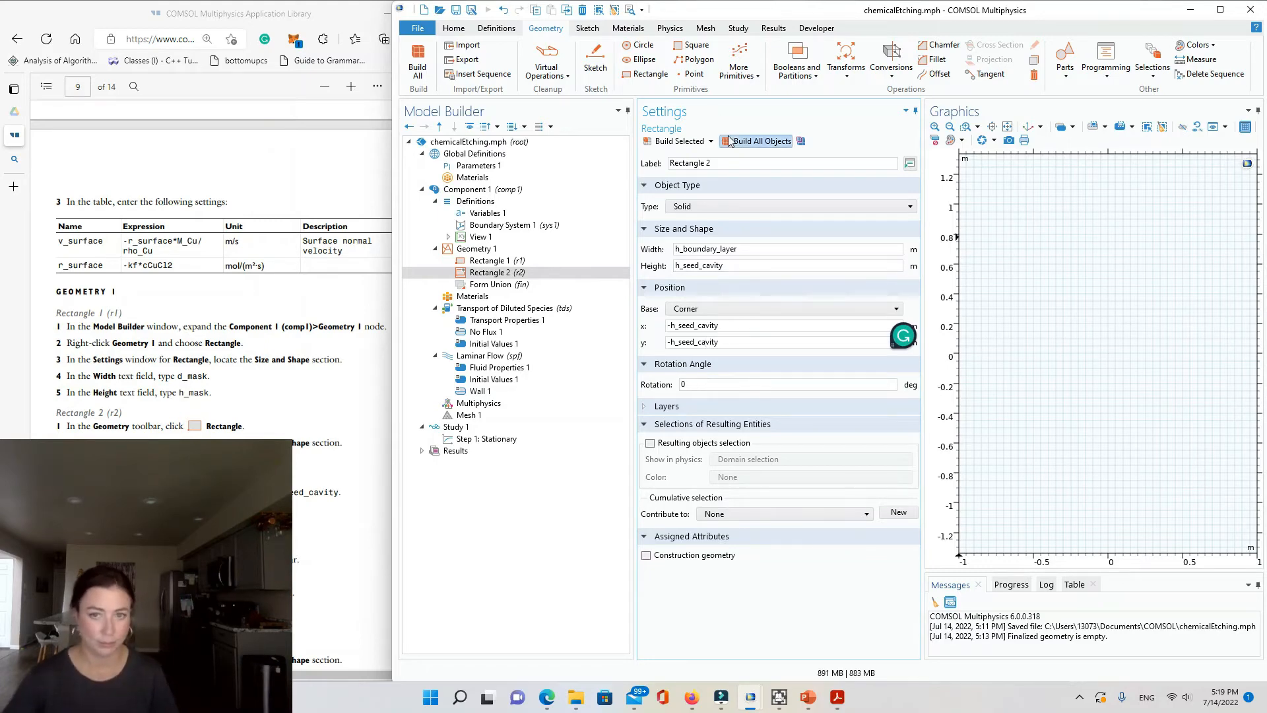
pyautogui.click(595, 514)
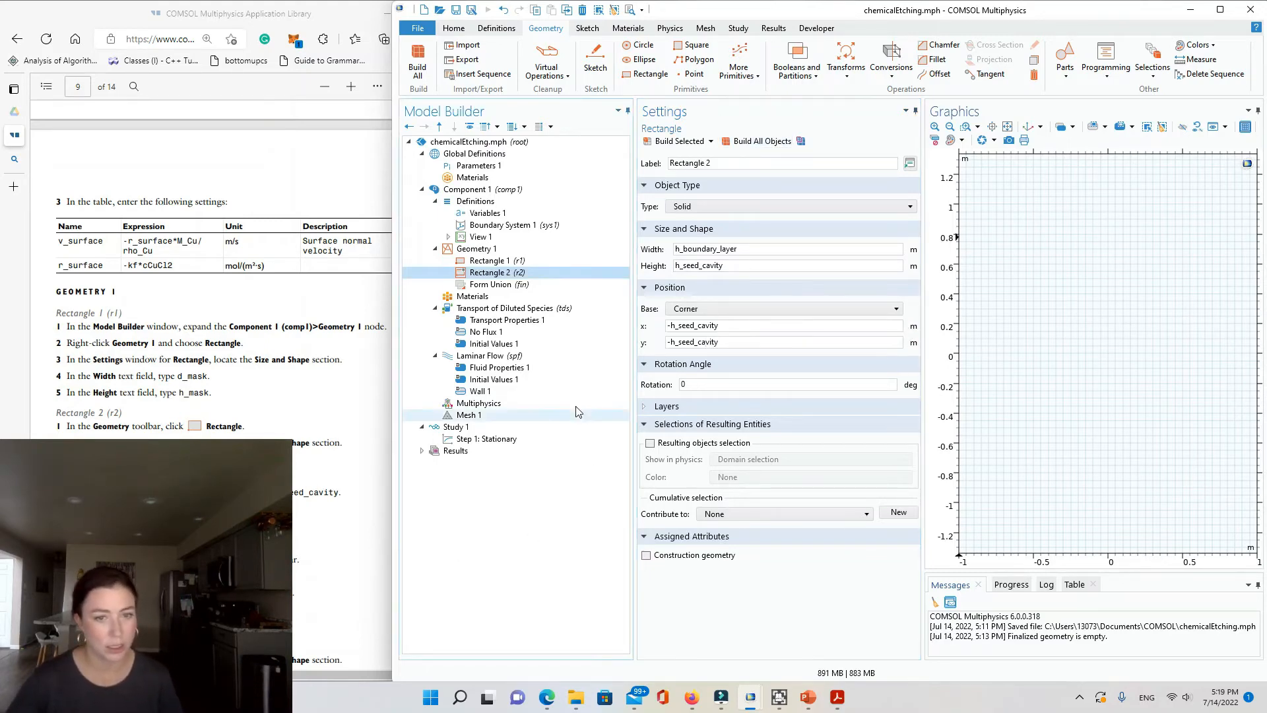
# Fillet points 1 and 2, the lower corners of rectangle r2, with a radius of h_seed_cavity/2
pyautogui.scroll(-5, 213, 388)
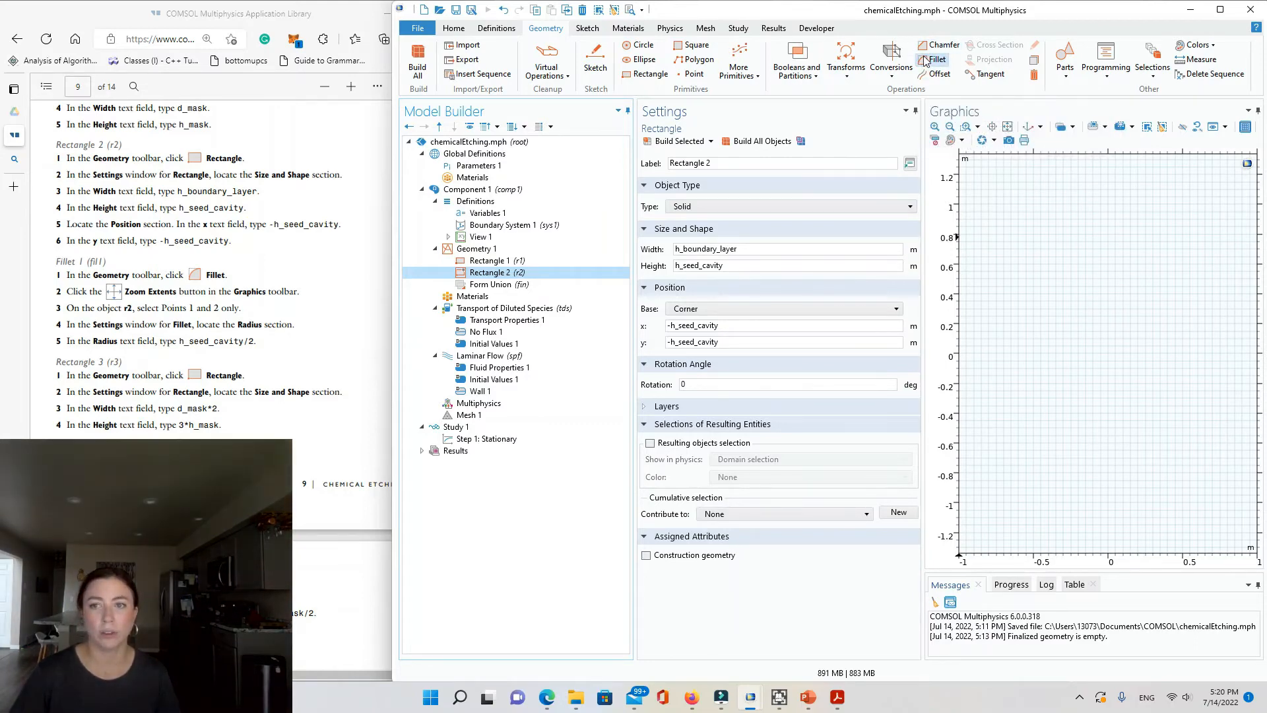
pyautogui.click(927, 63)
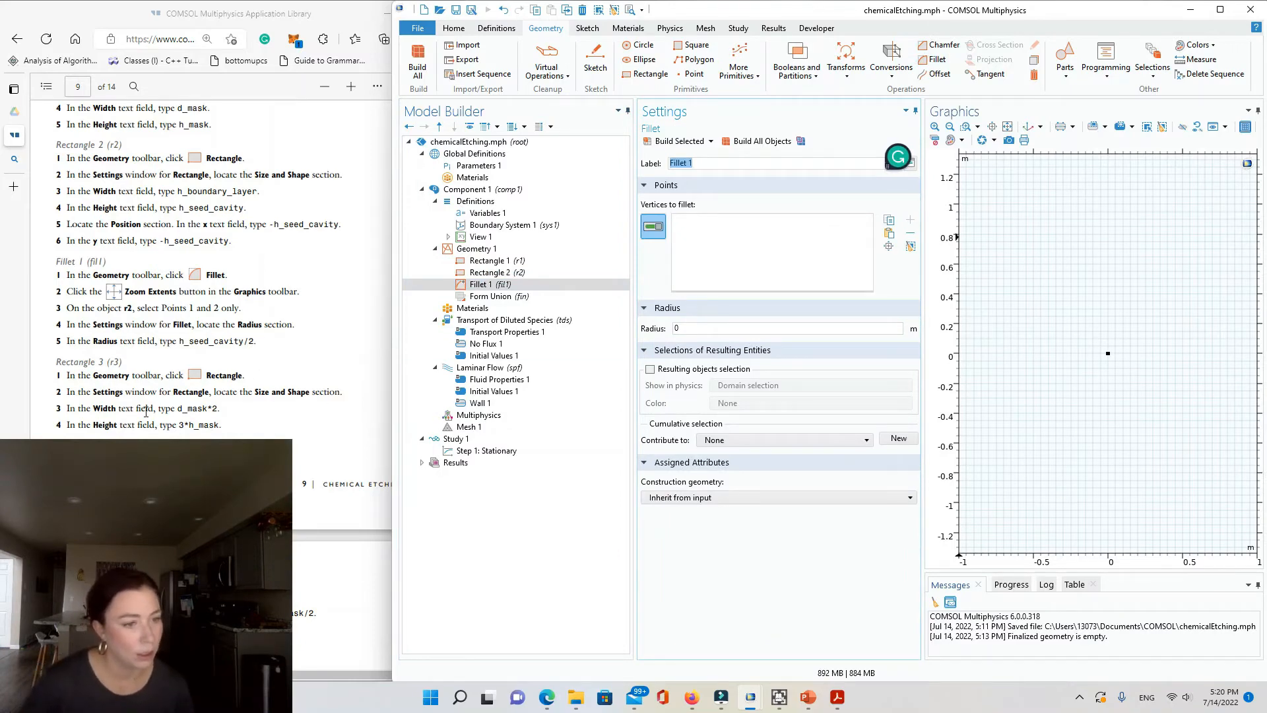
pyautogui.click(1006, 126)
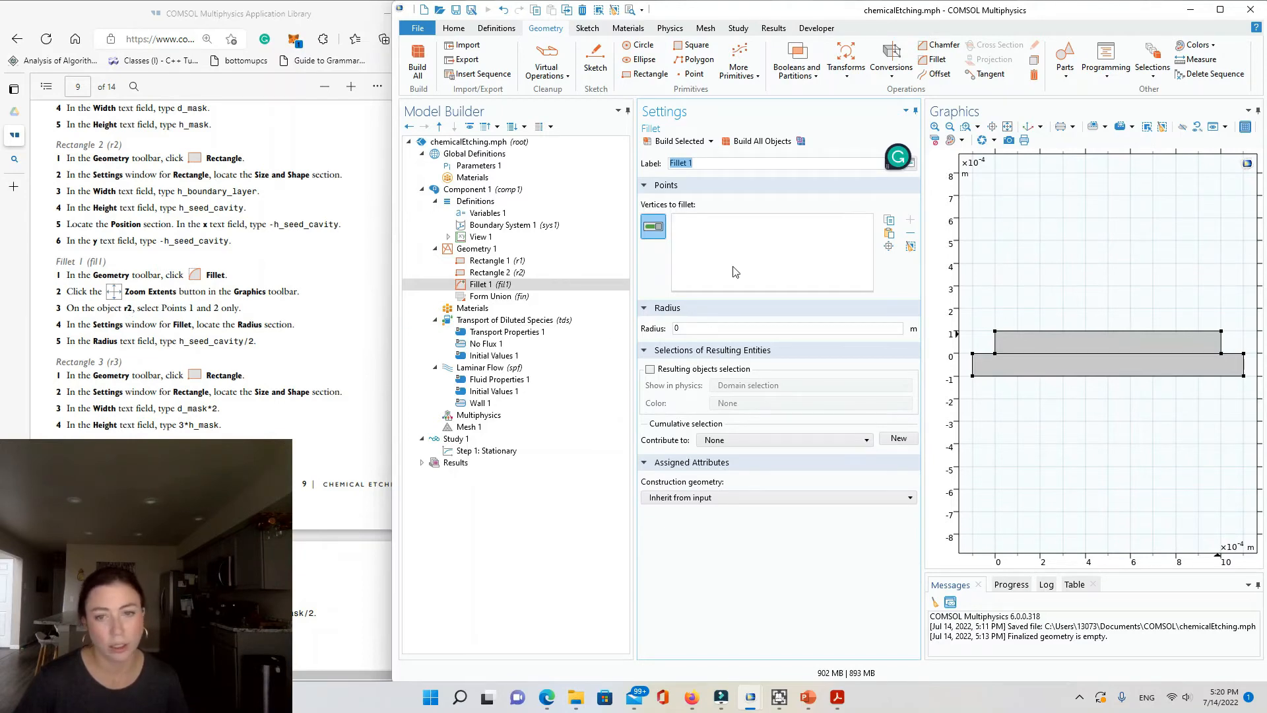
pyautogui.click(1077, 338)
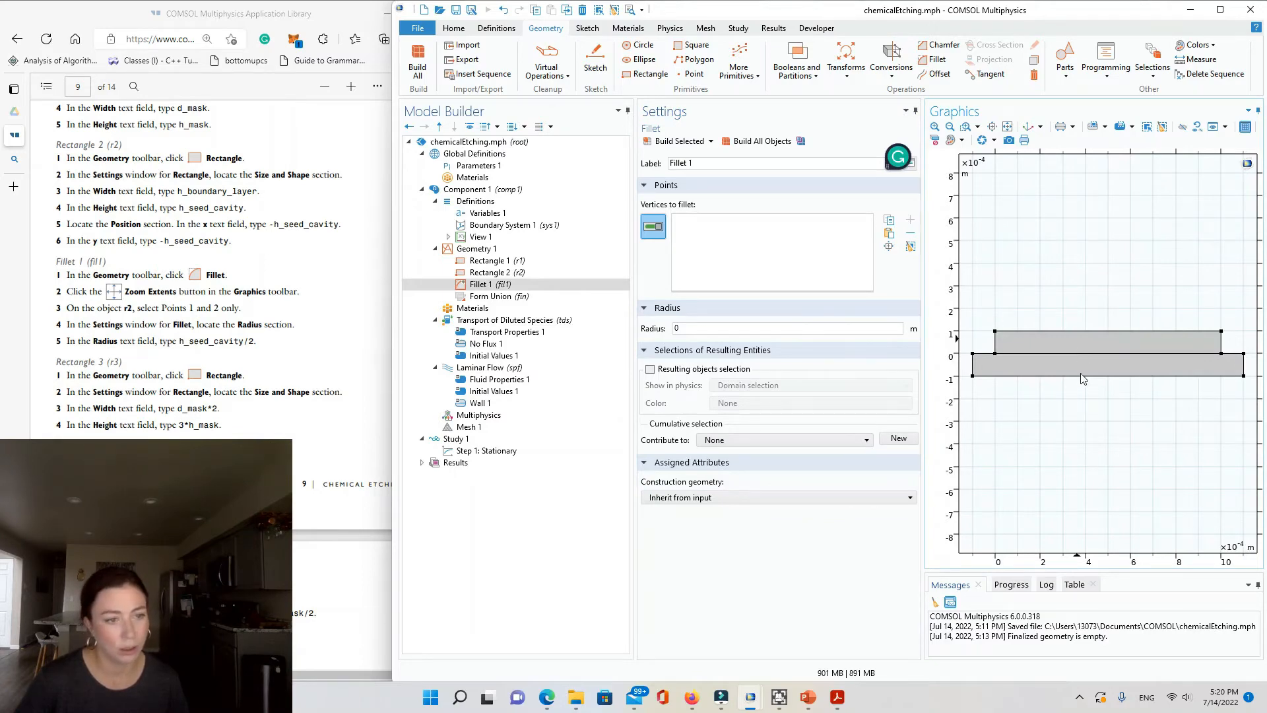
pyautogui.click(972, 376)
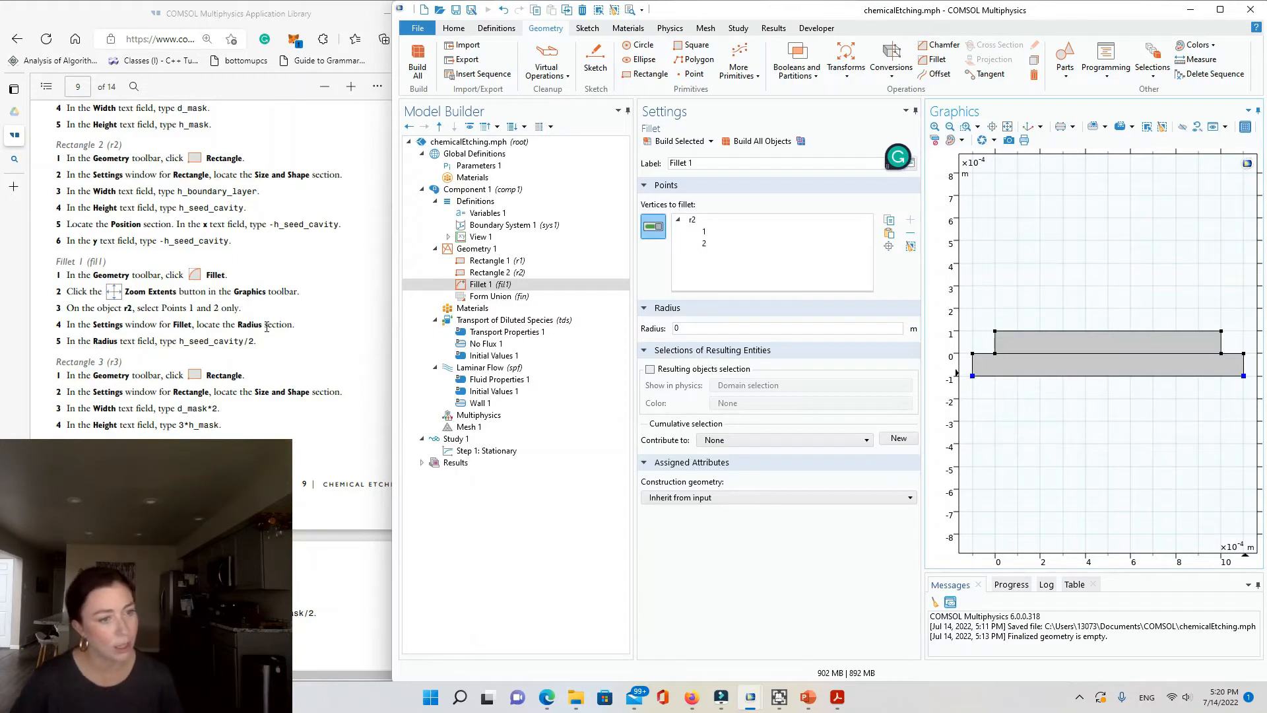
pyautogui.click(700, 329)
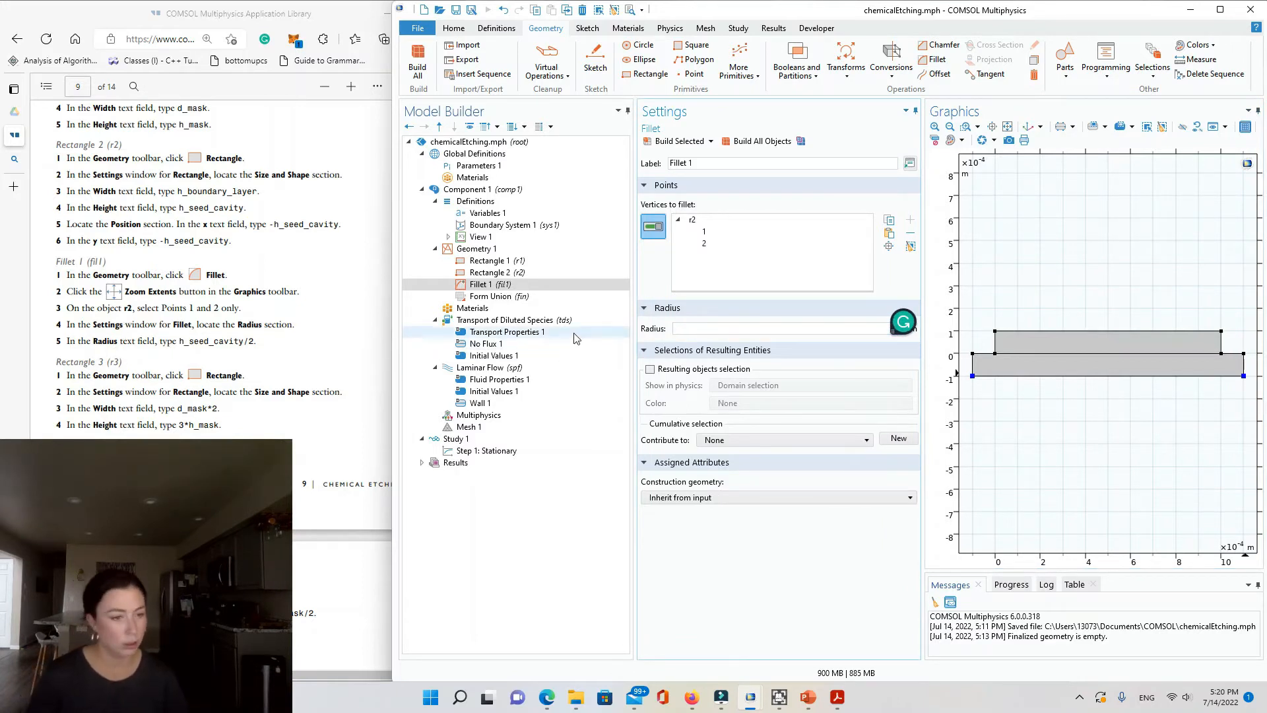
pyautogui.write('h_seed_cavity/2')
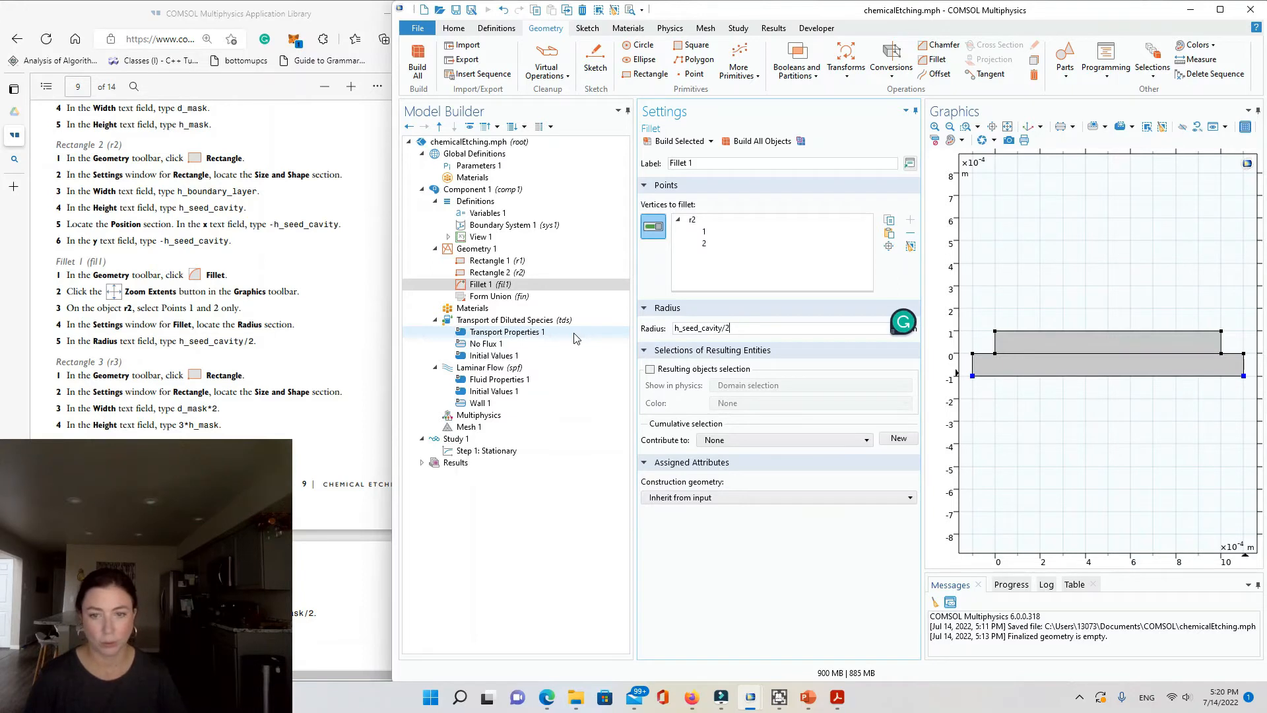
pyautogui.click(791, 569)
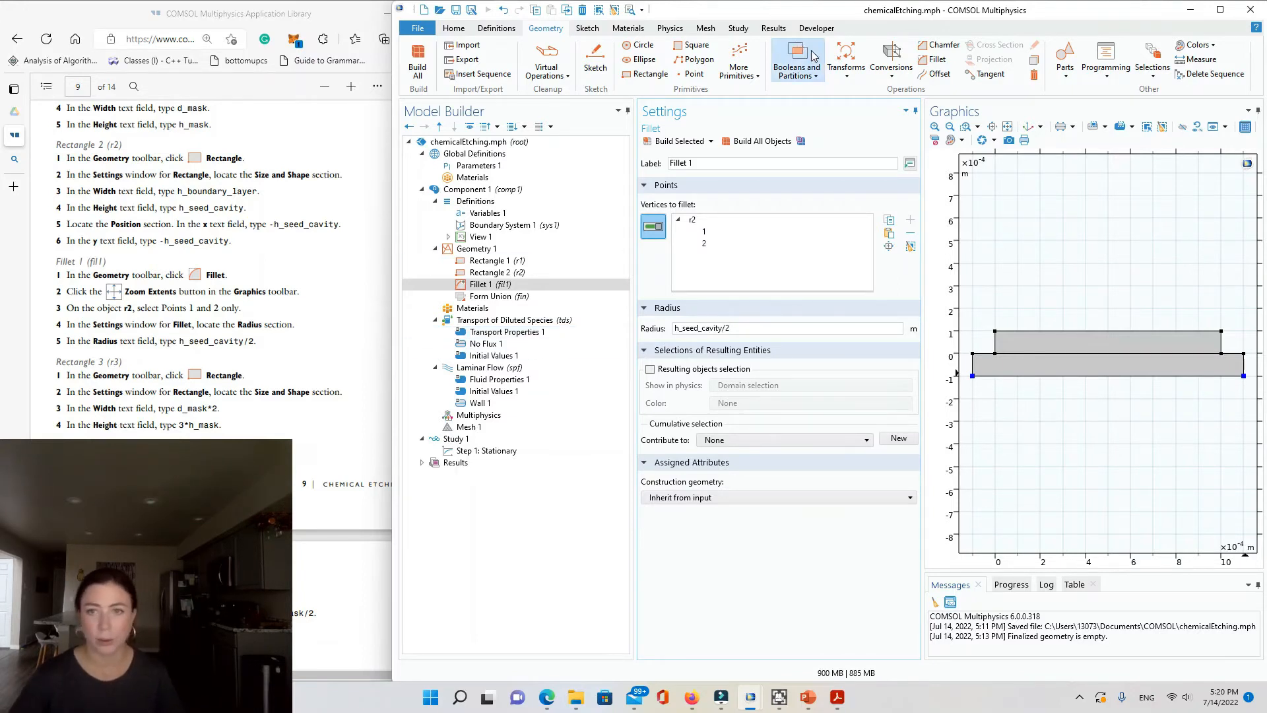
# Add a third rectangle to Geometry 1 with width d_mask*2 and height 3*h_mask
pyautogui.click(646, 73)
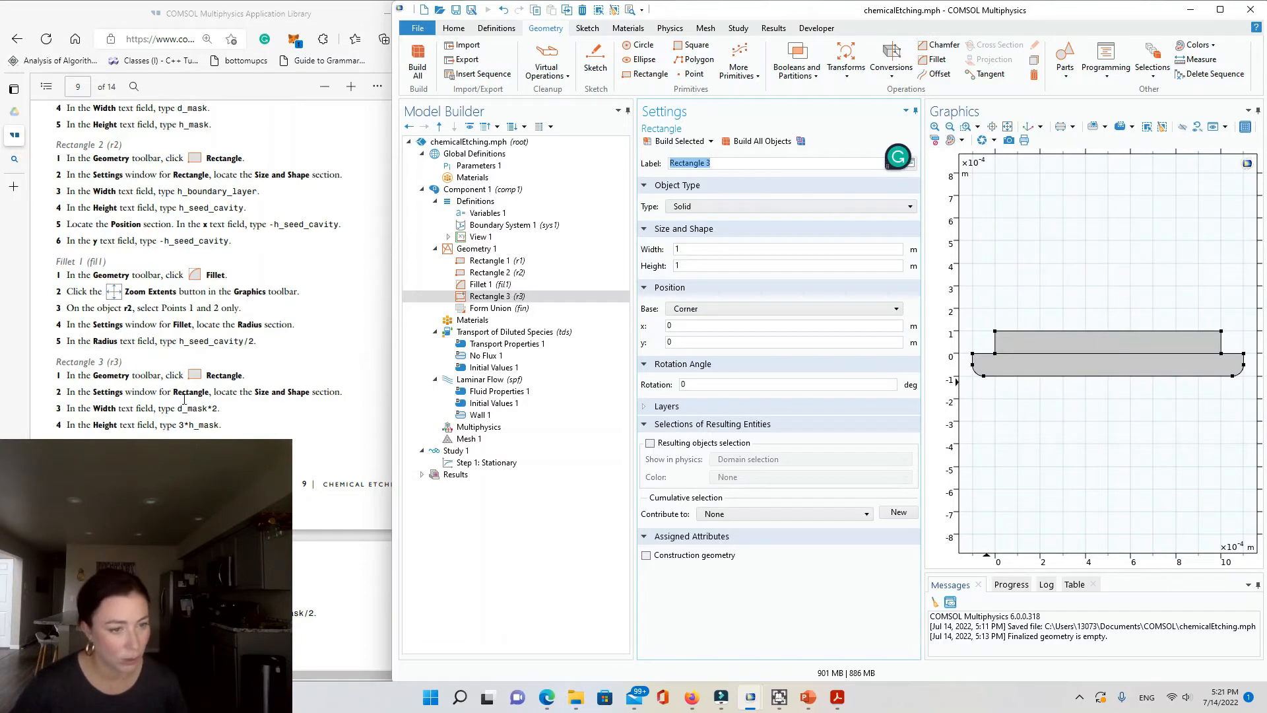
pyautogui.click(707, 248)
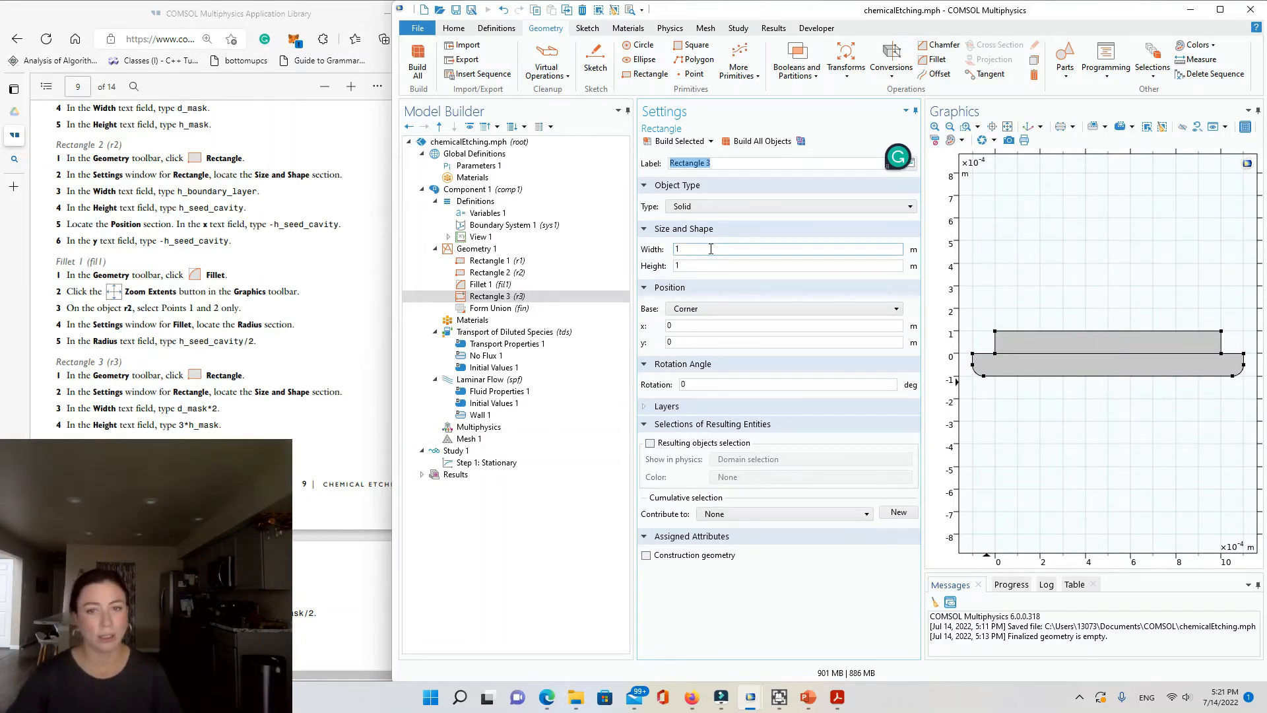
pyautogui.doubleClick(711, 249)
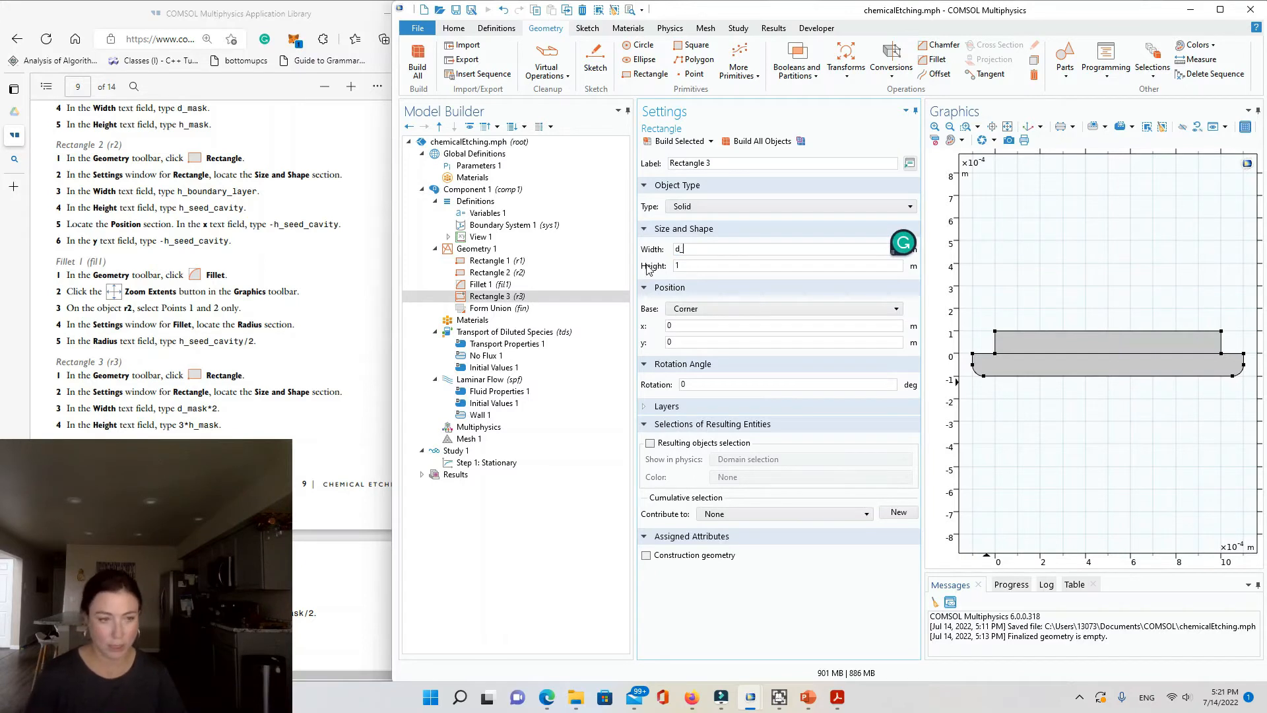
pyautogui.write('d_mask*')
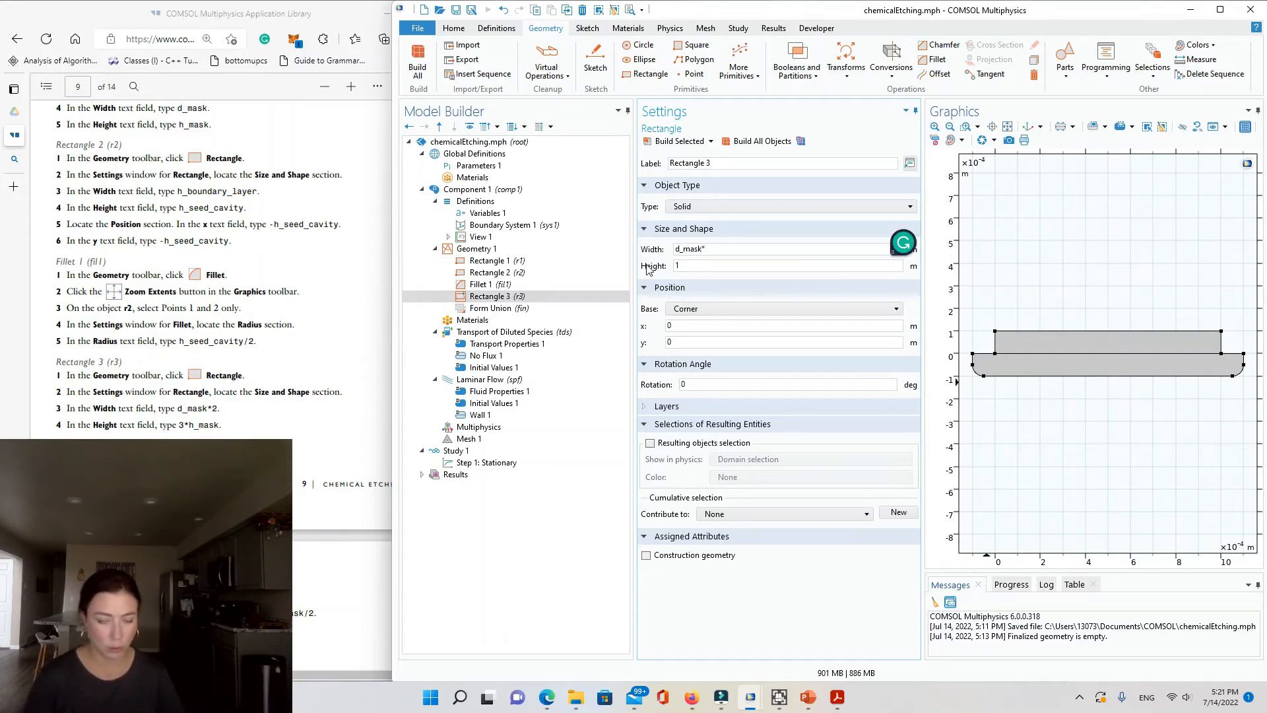
pyautogui.write('2')
pyautogui.click(707, 267)
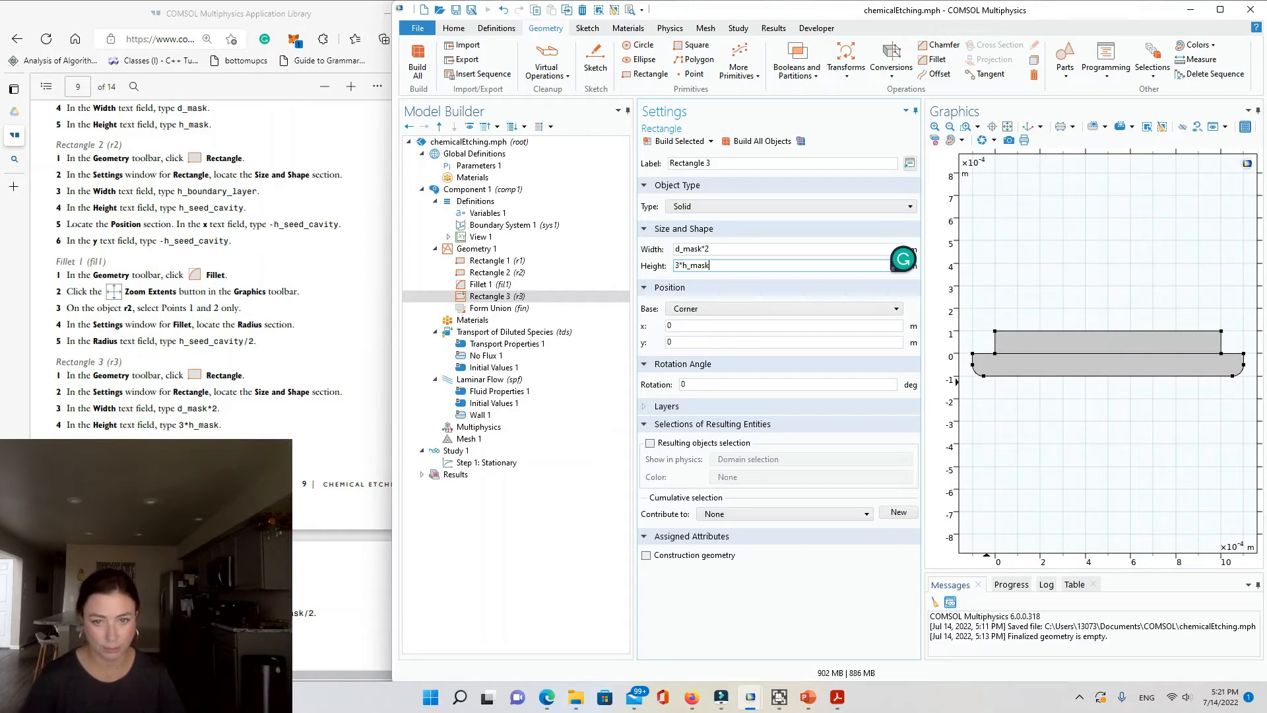
# Position the corner of Rectangle 3 at x = -d_mask/2 and y = h_mask, and build all objects
pyautogui.scroll(-3, 211, 264)
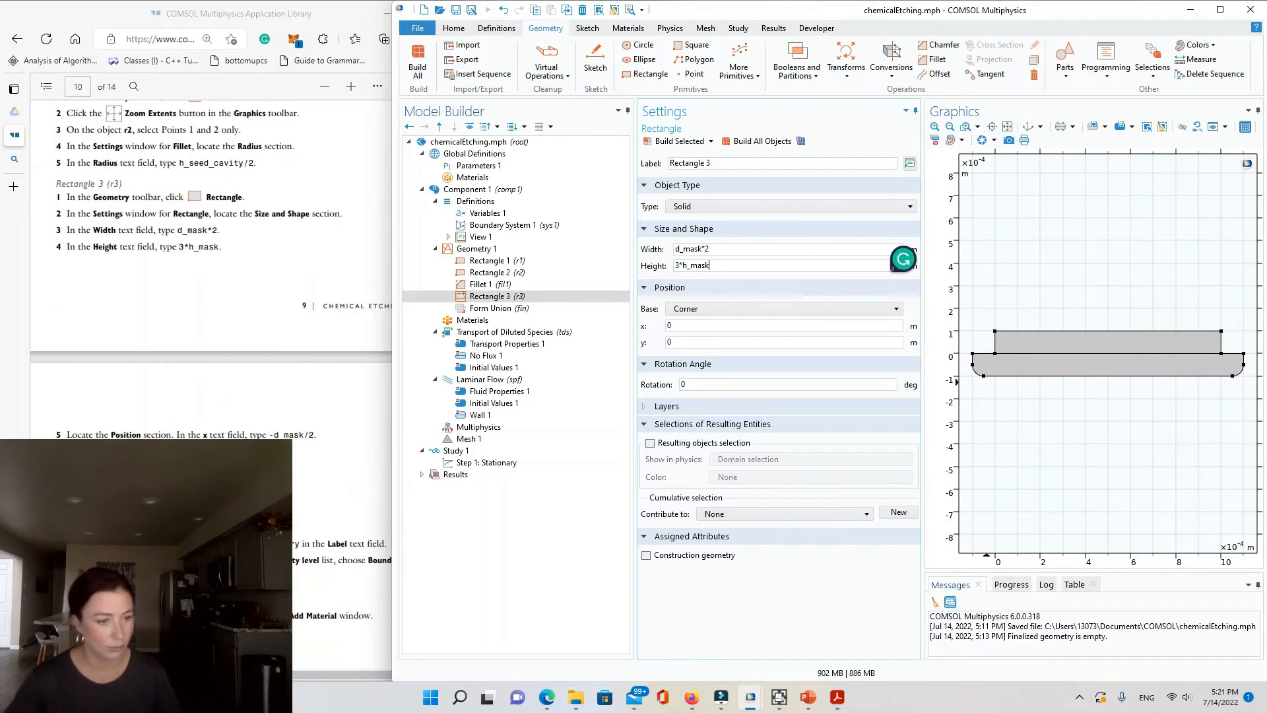
pyautogui.doubleClick(744, 326)
pyautogui.write('-d_mask/2')
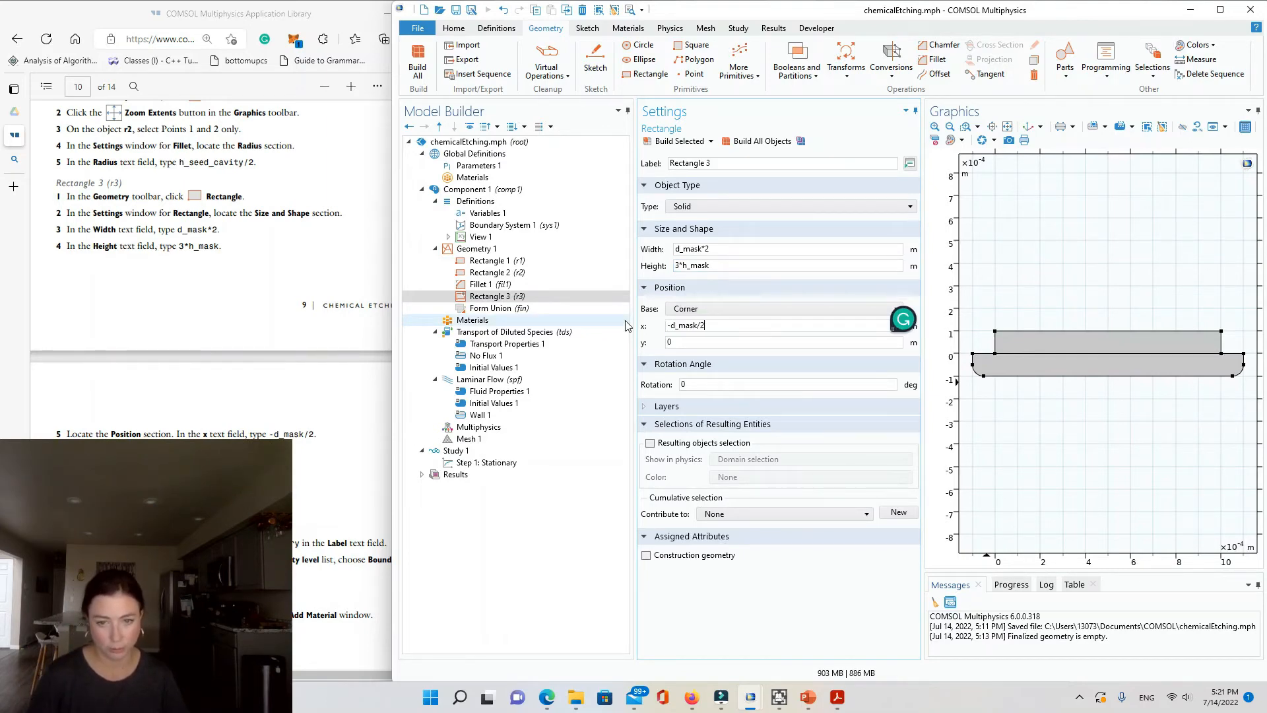
pyautogui.press('Tab')
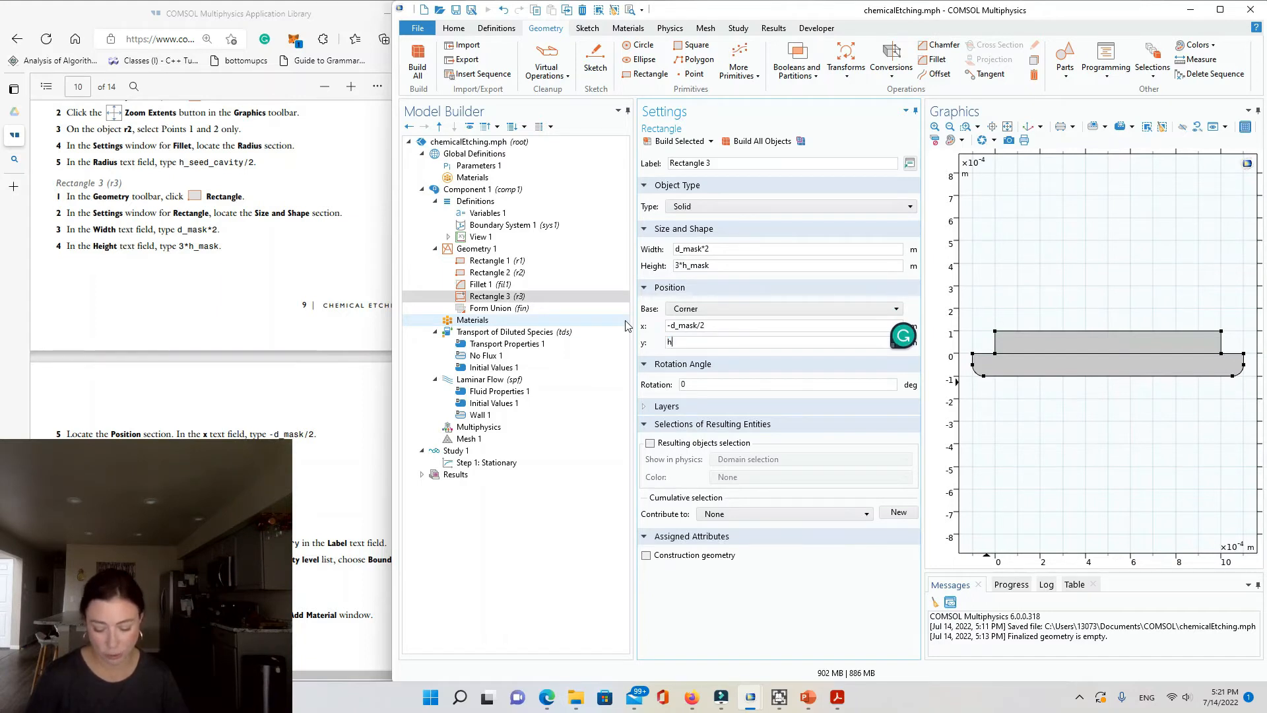
pyautogui.write('k')
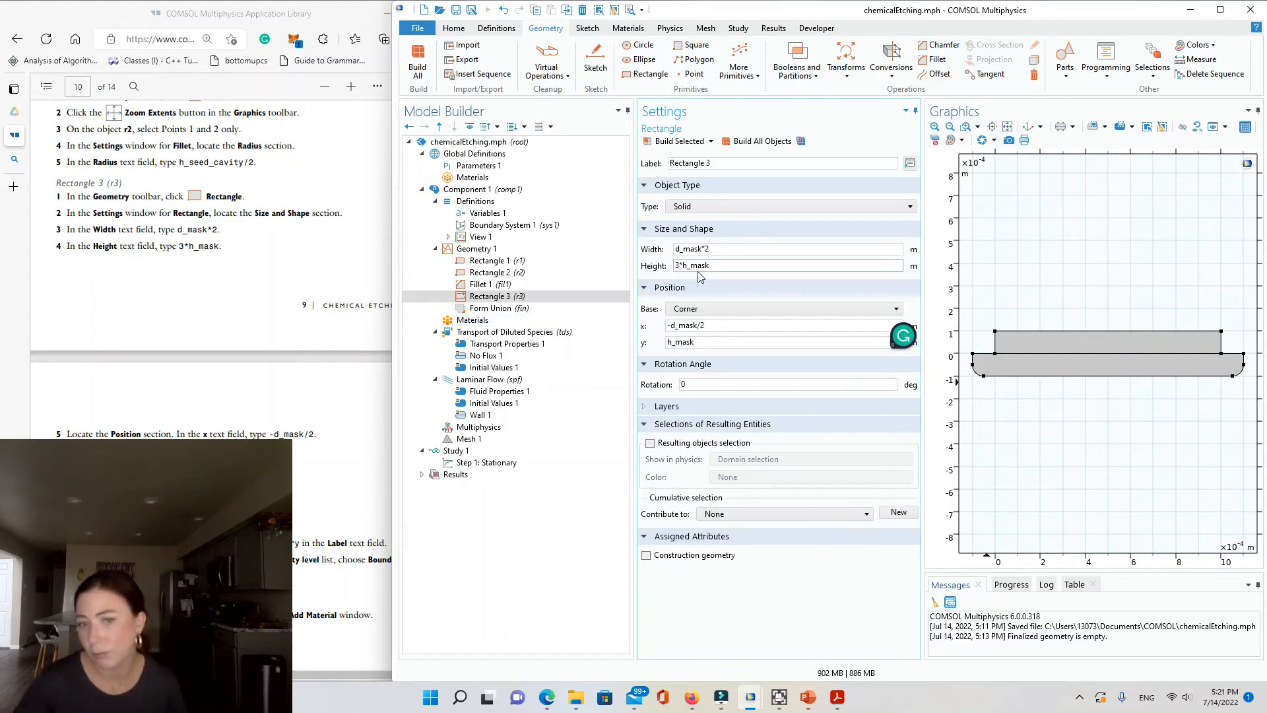
pyautogui.click(688, 309)
pyautogui.click(688, 308)
pyautogui.click(686, 321)
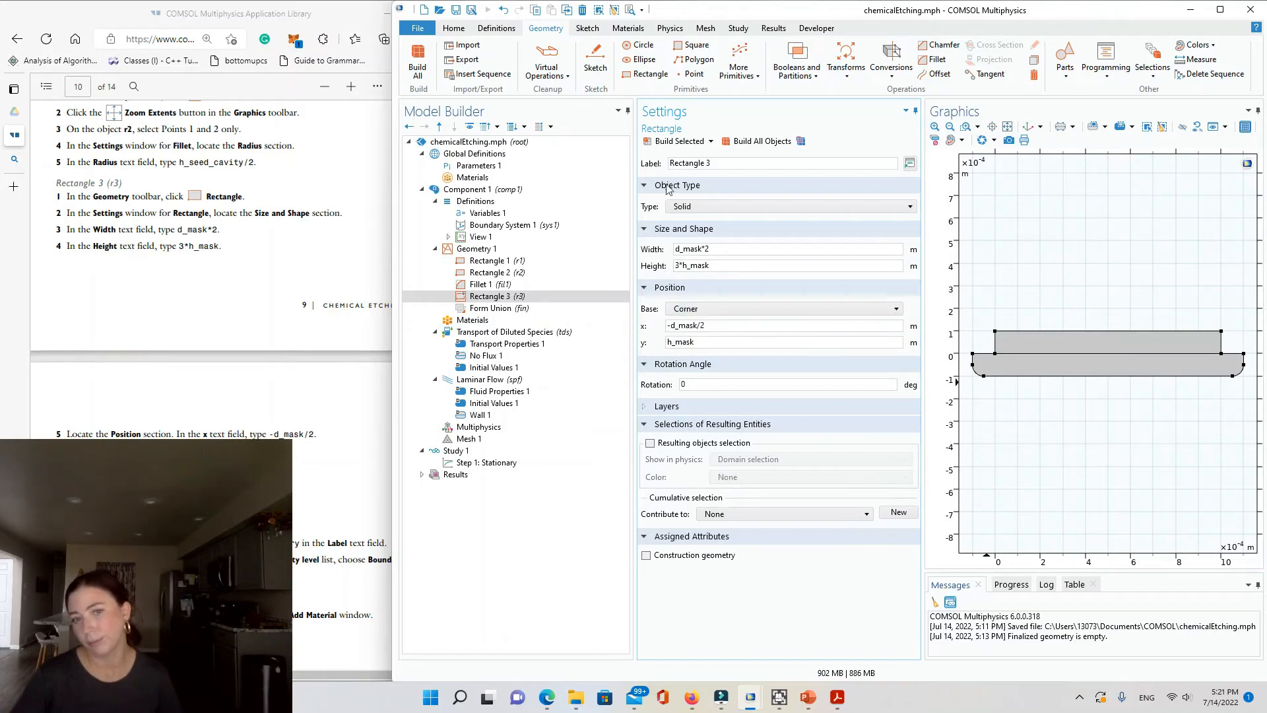
pyautogui.click(742, 143)
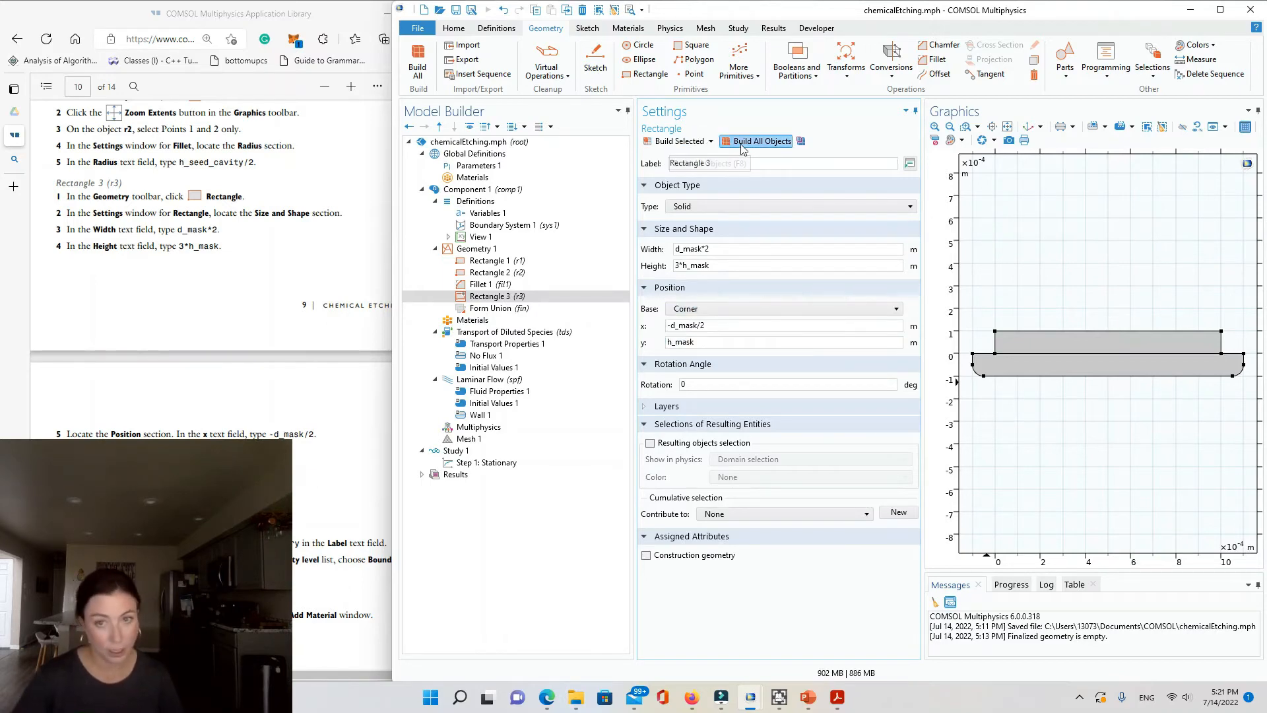
pyautogui.click(1007, 126)
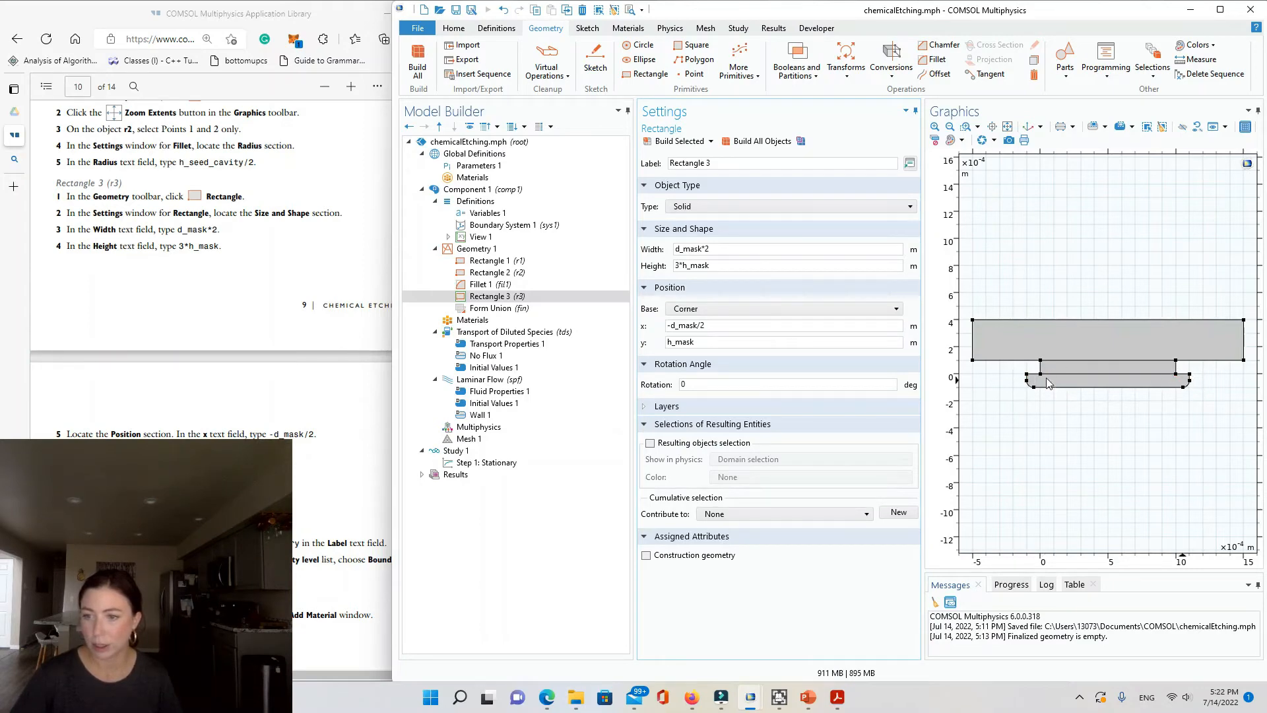
# Add an Explicit selection under Definitions and label it Moving Boundary
pyautogui.click(318, 455)
pyautogui.scroll(-3, 317, 455)
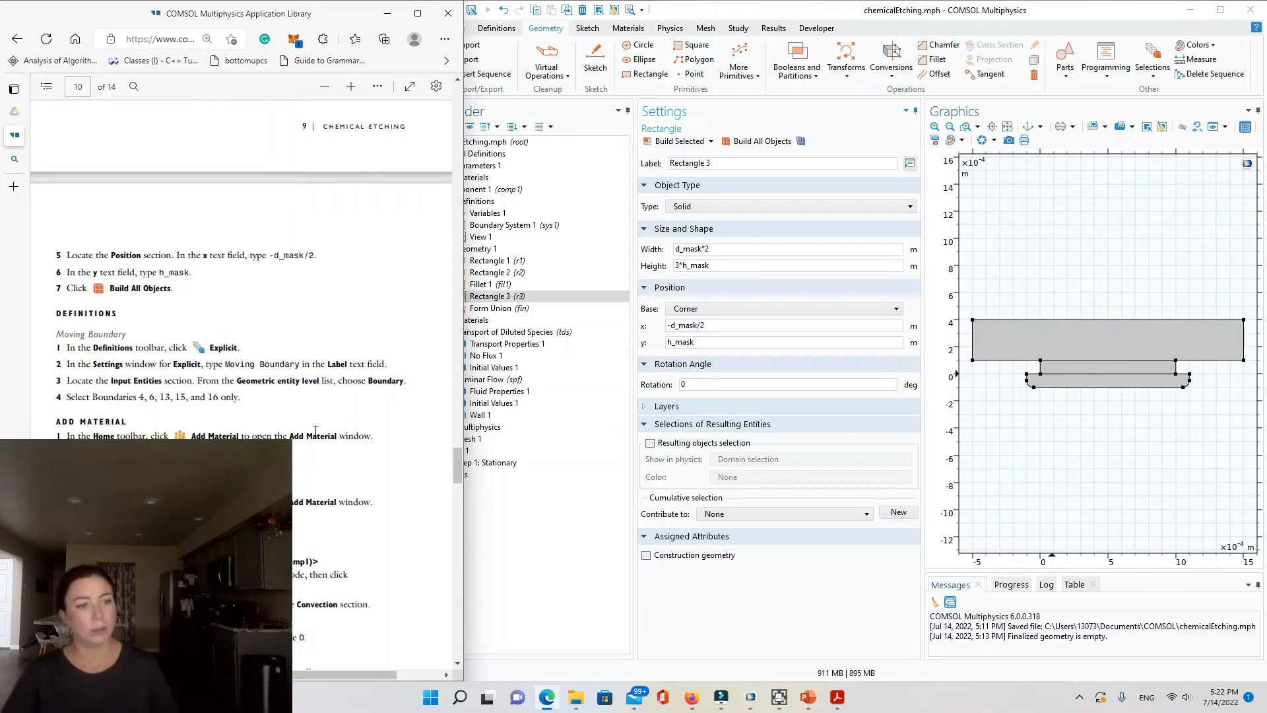
pyautogui.click(528, 517)
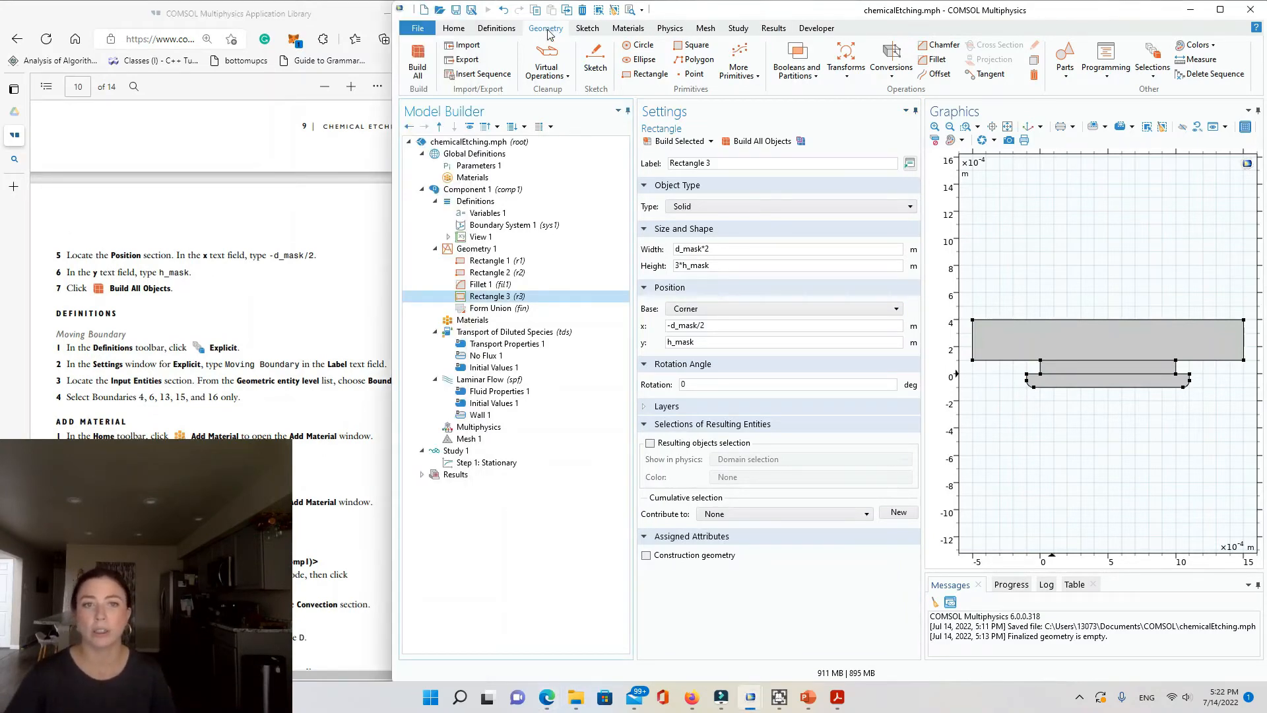
pyautogui.click(503, 30)
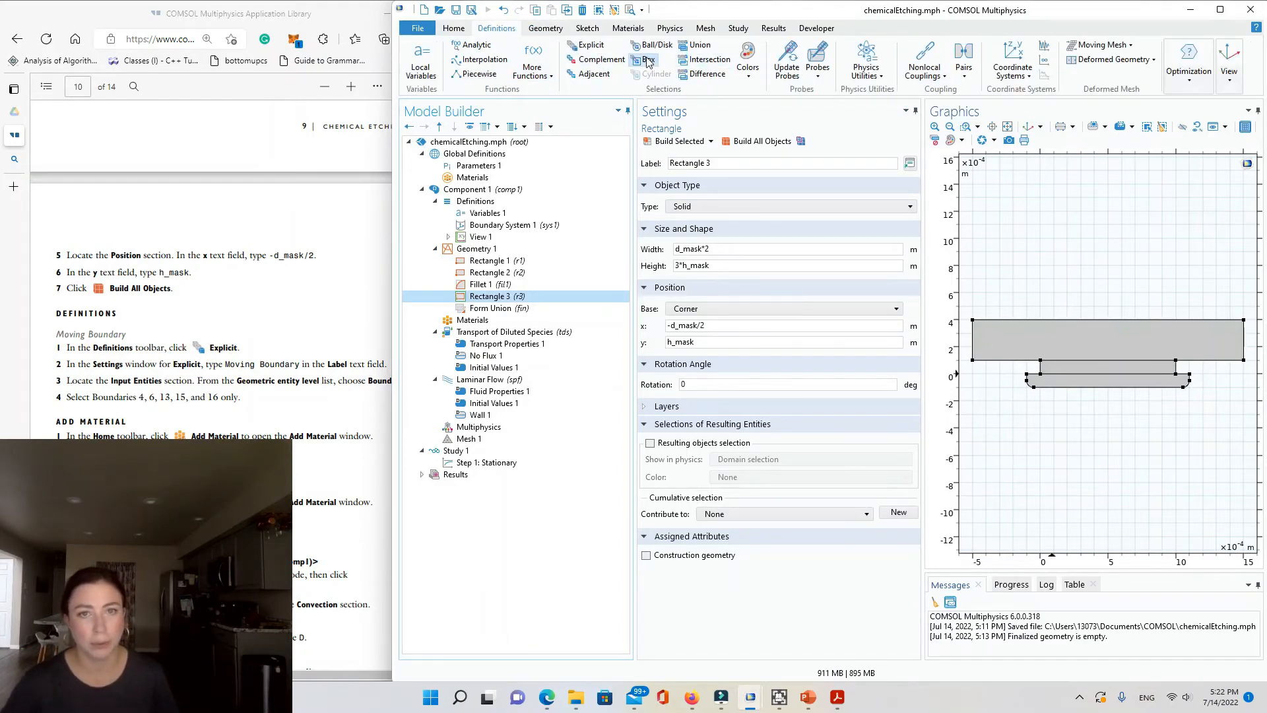
pyautogui.click(589, 46)
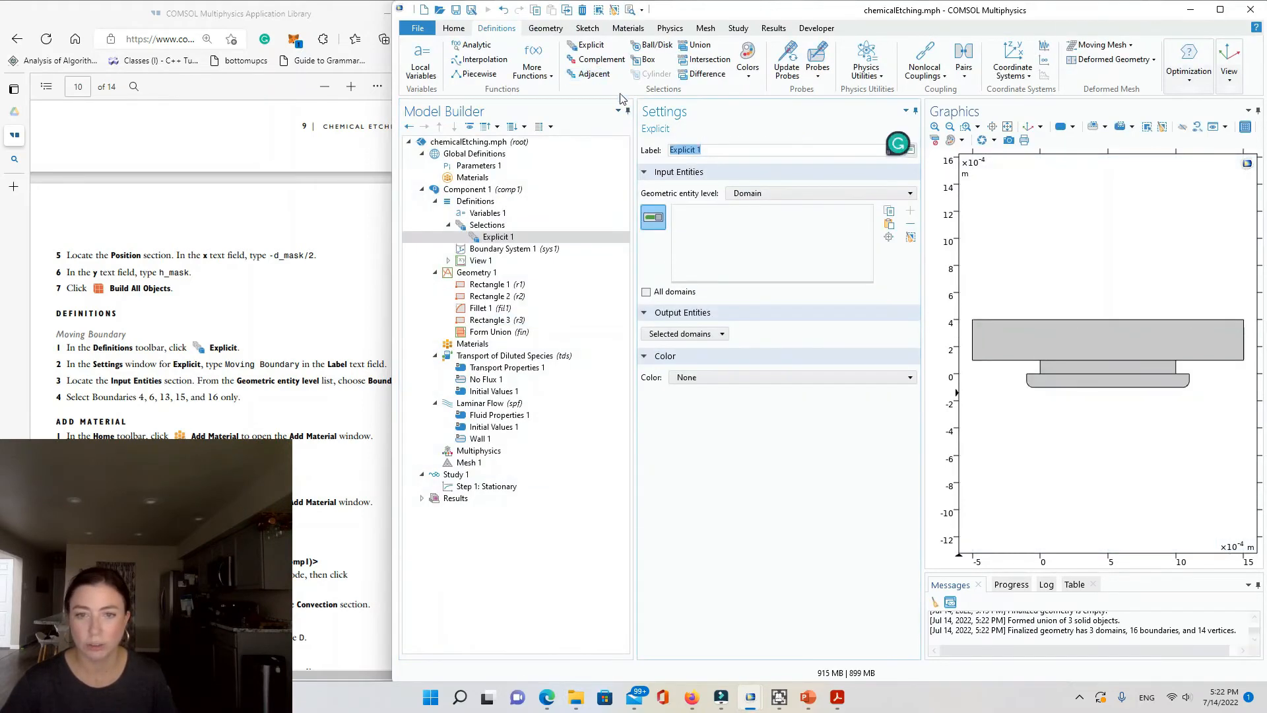
pyautogui.click(334, 336)
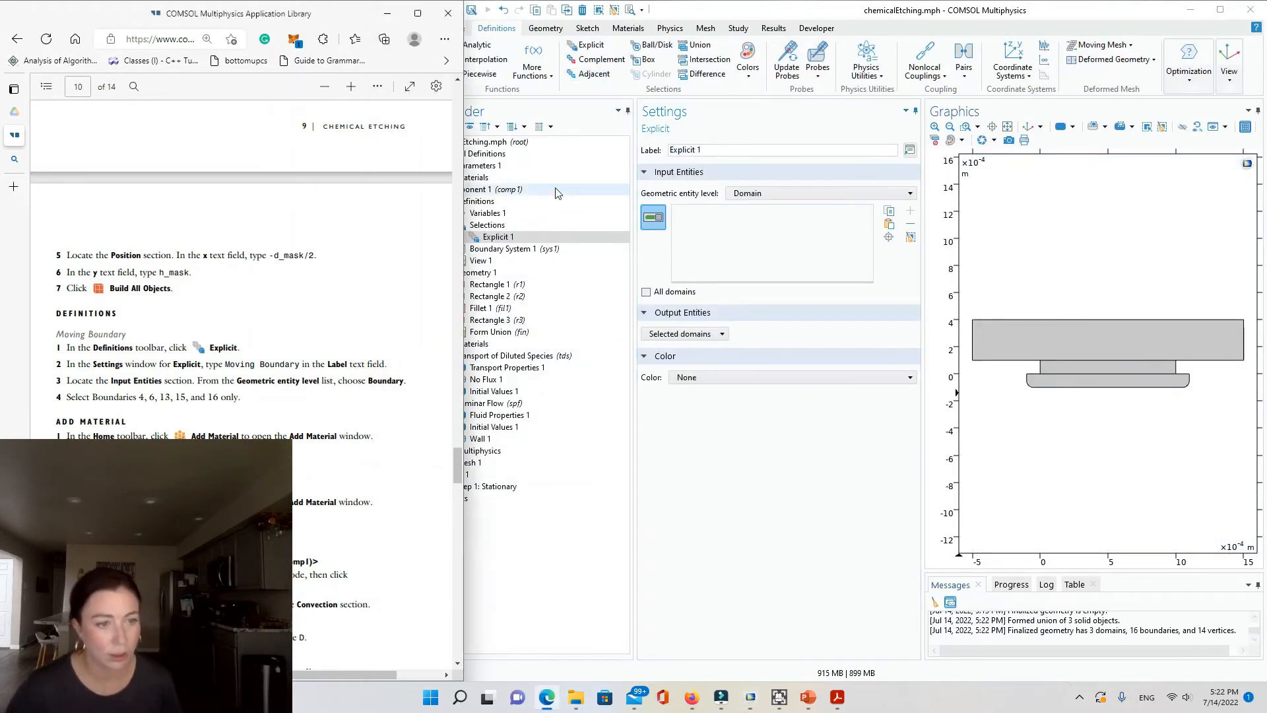
pyautogui.click(739, 152)
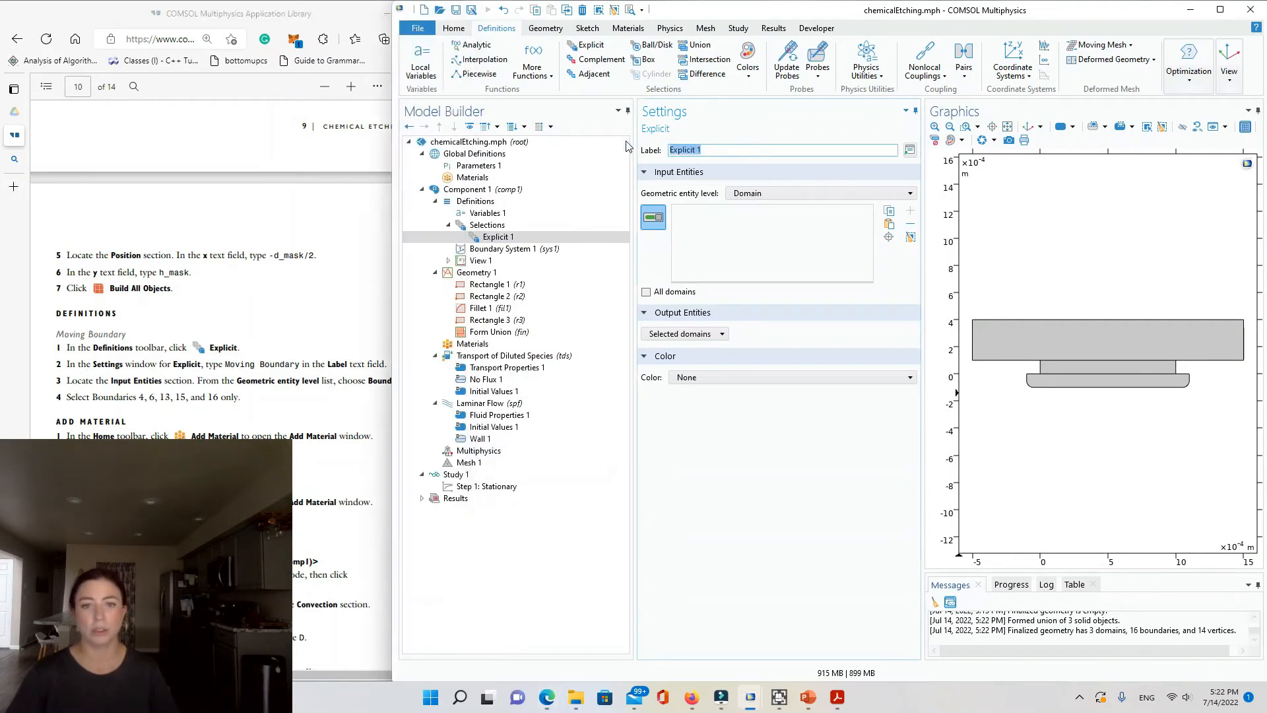
pyautogui.write('Moving Boundary')
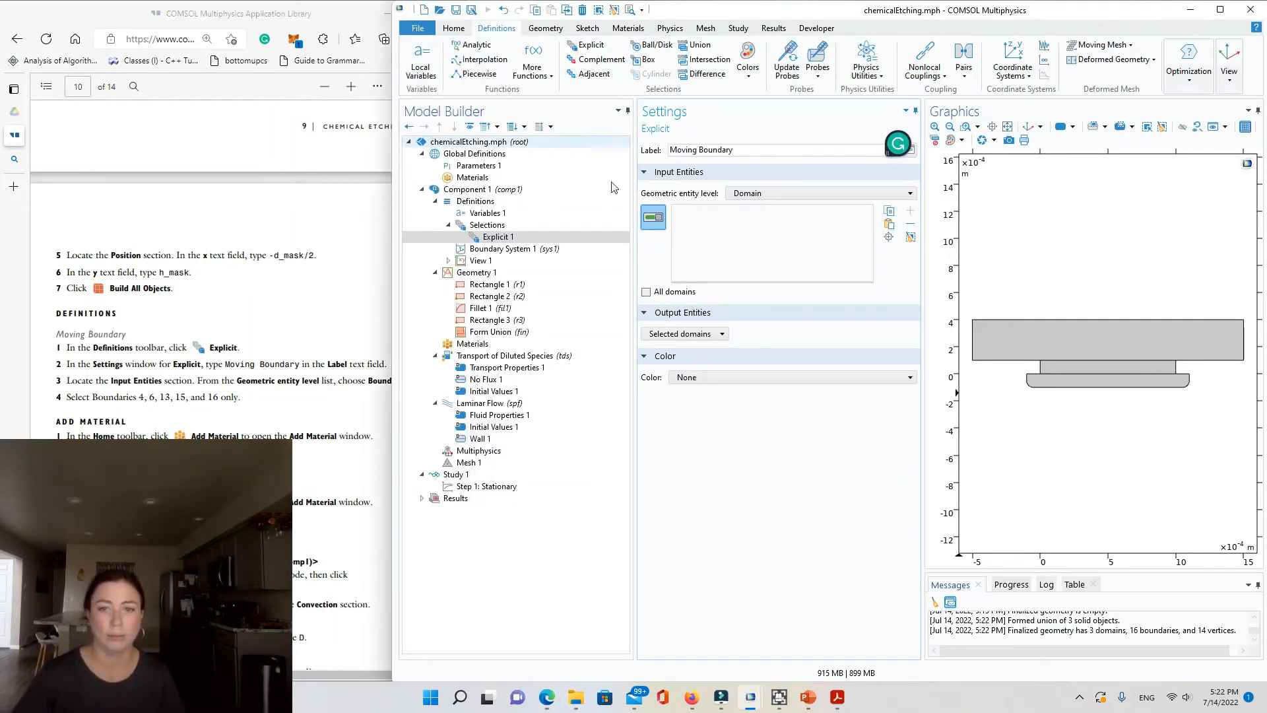
pyautogui.click(815, 515)
# Set the Moving Boundary selection's geometric entity level to Boundary and select boundaries 4, 6, 13, 15 and 16 around the lower cavity
pyautogui.click(250, 421)
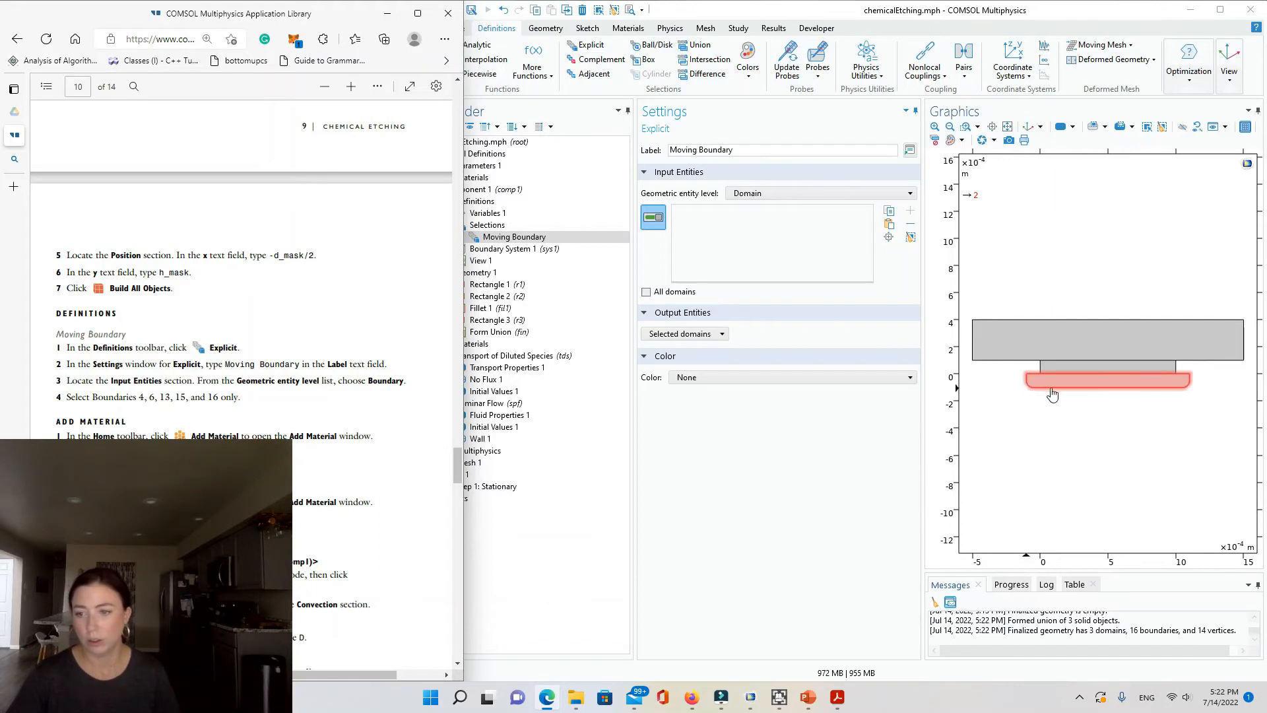
pyautogui.click(744, 193)
pyautogui.click(743, 215)
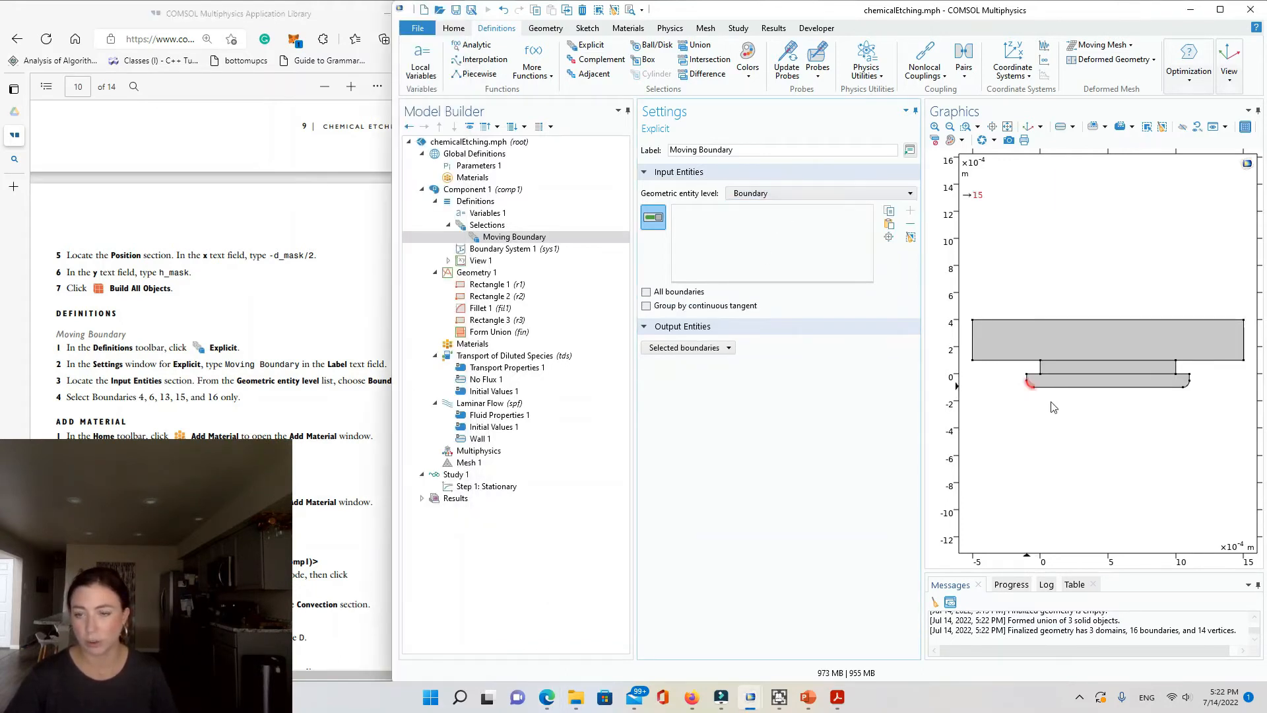
pyautogui.click(1028, 380)
pyautogui.click(1031, 387)
pyautogui.click(1067, 390)
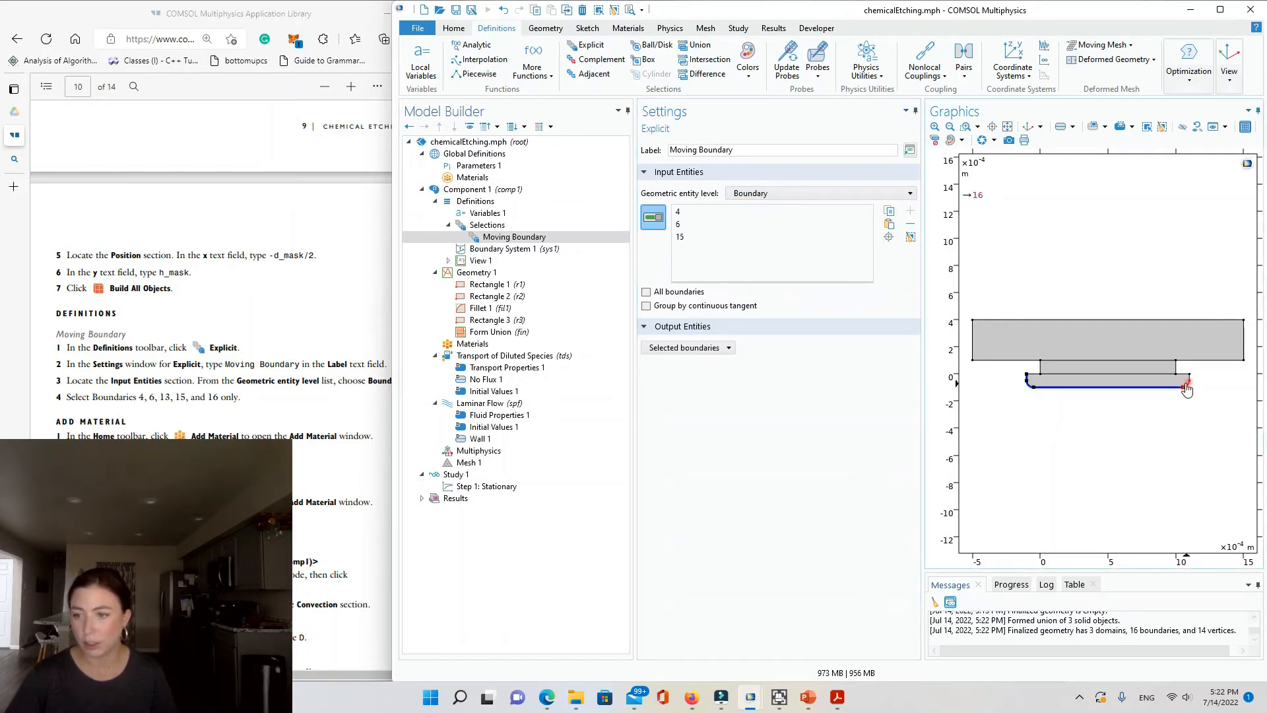
pyautogui.click(1189, 383)
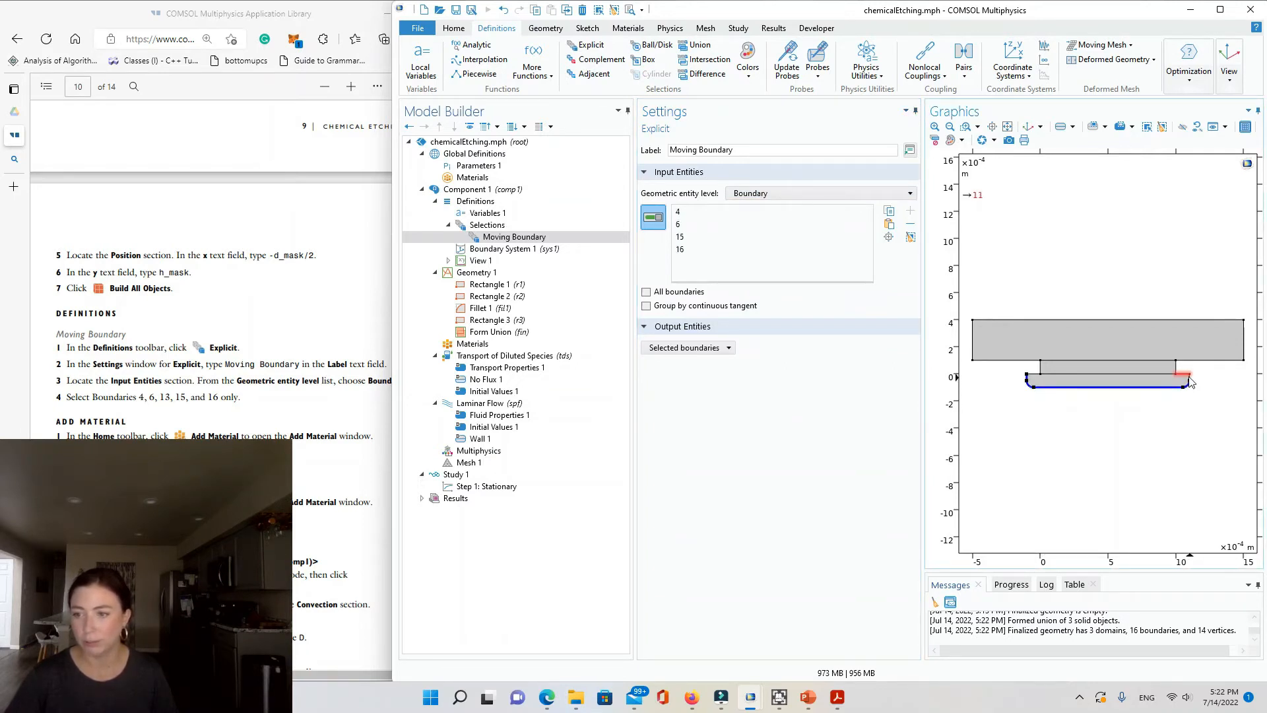
pyautogui.click(1189, 380)
pyautogui.click(1189, 380)
pyautogui.click(1189, 381)
pyautogui.click(1189, 380)
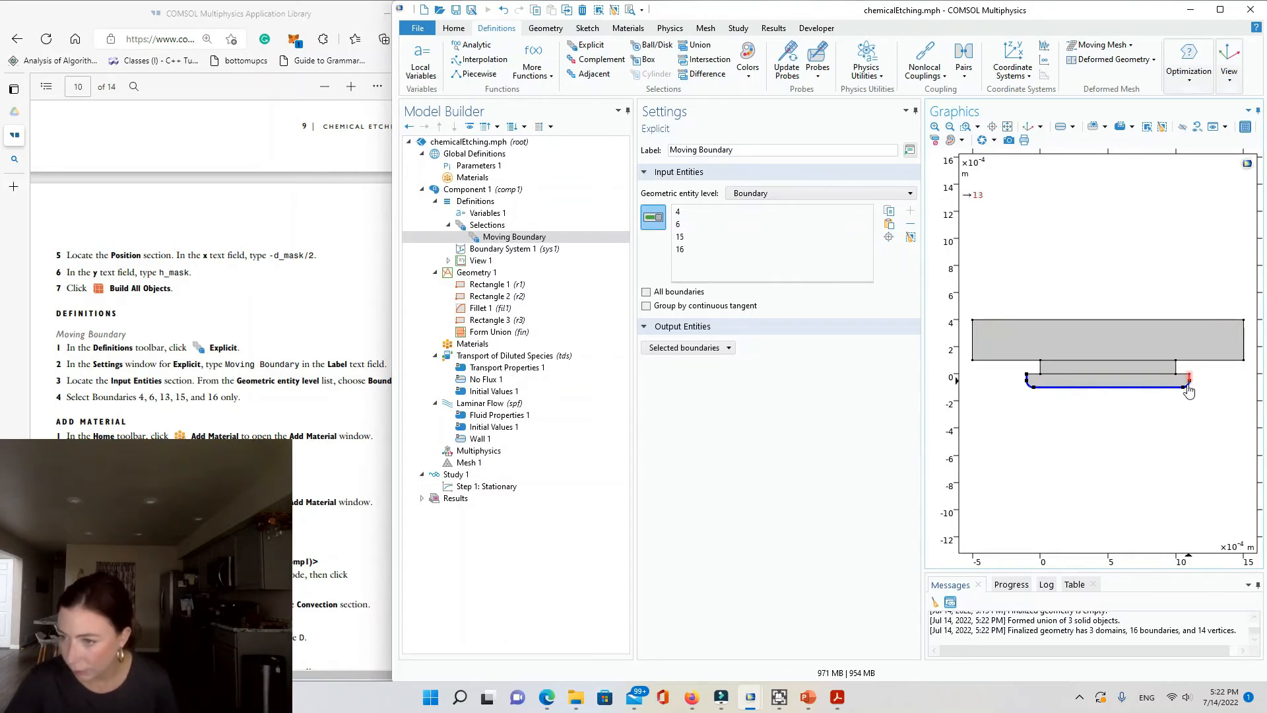
pyautogui.click(1190, 377)
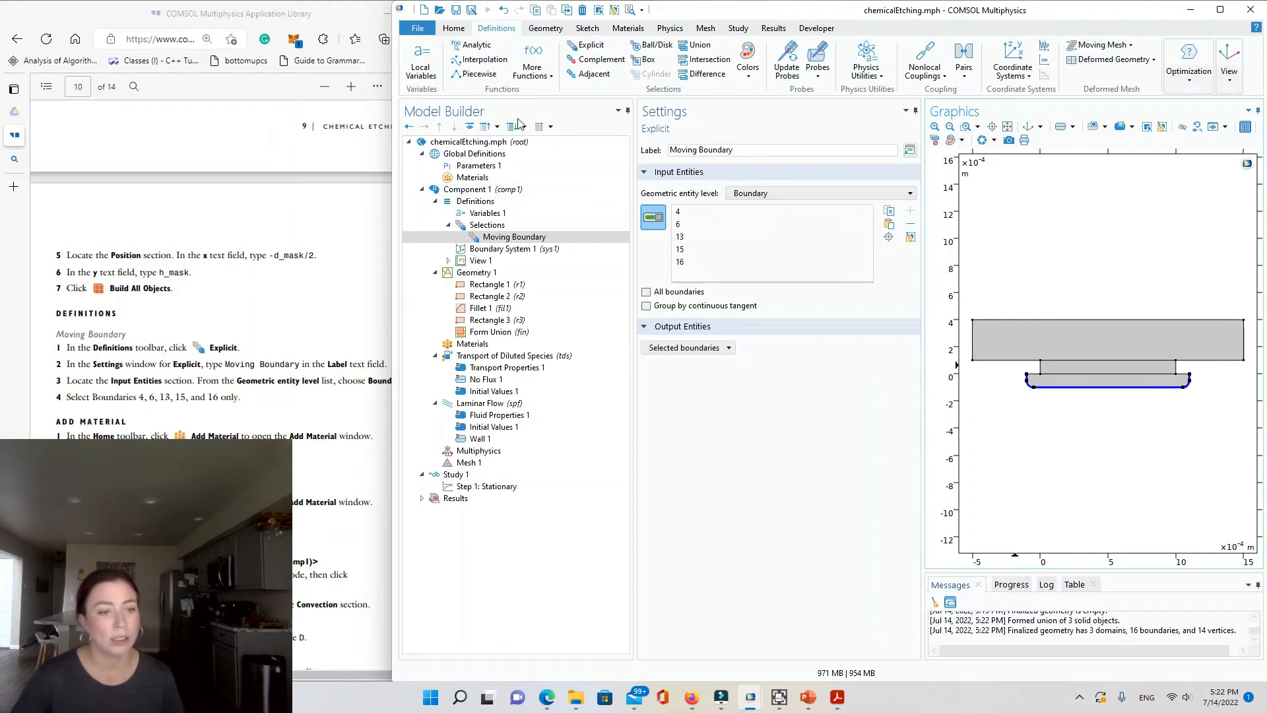
# Find the built-in material Water, liquid, add it to the component, and close the material browser
pyautogui.click(454, 28)
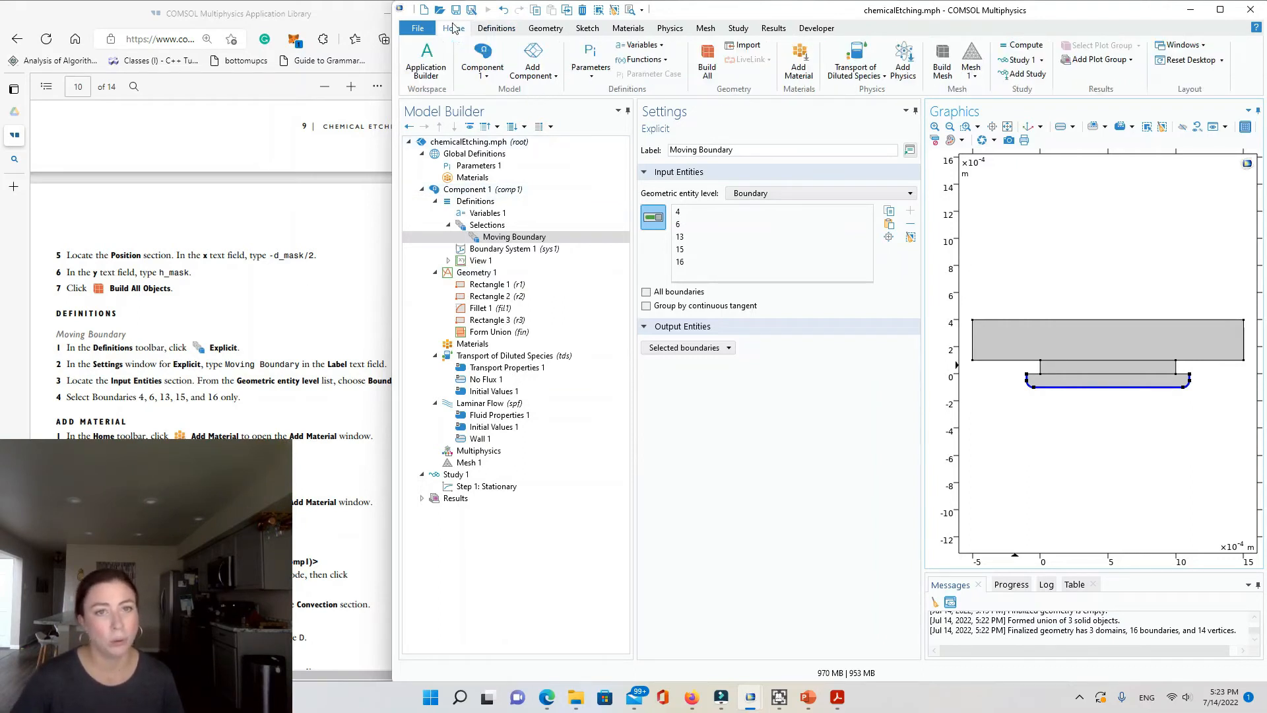
pyautogui.click(799, 61)
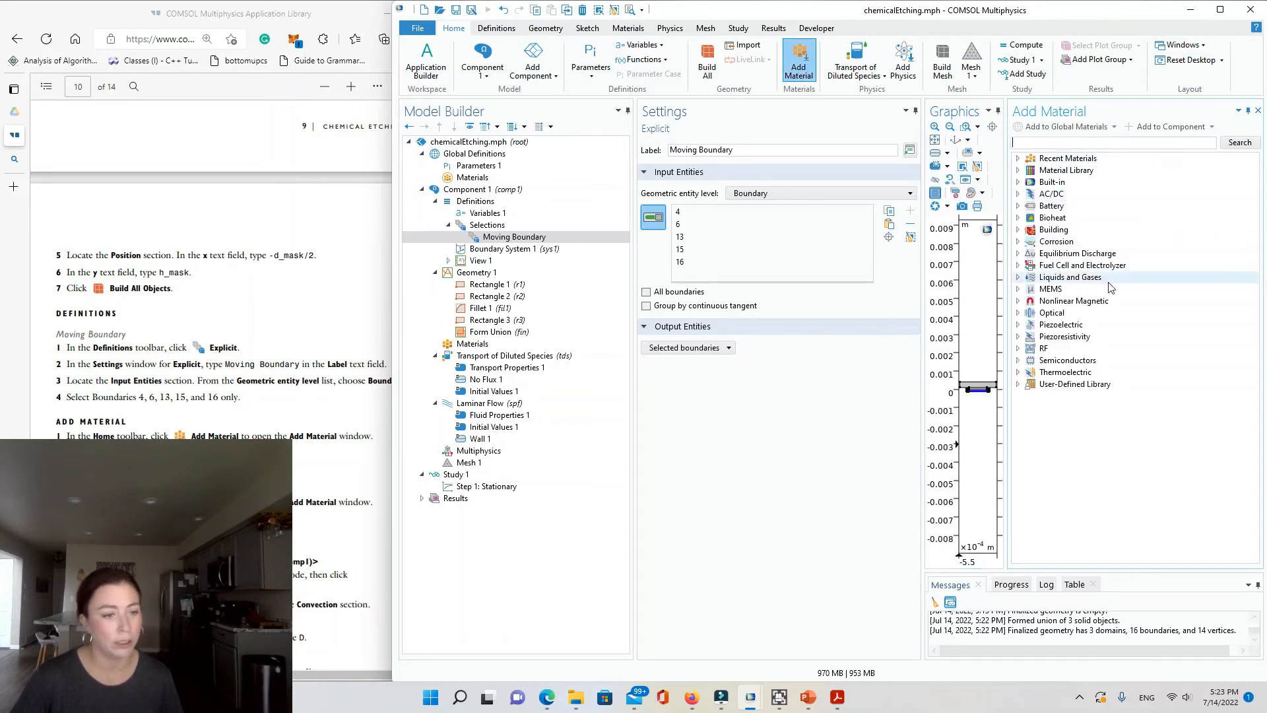
pyautogui.click(1056, 183)
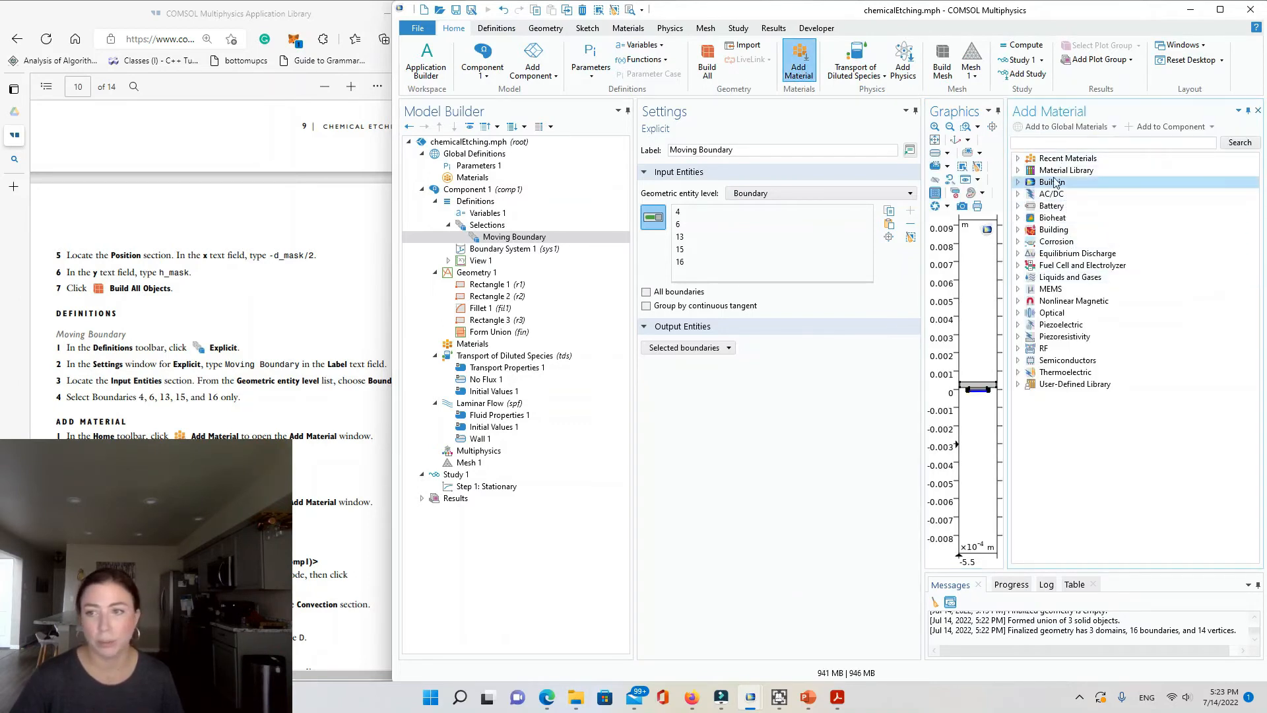
pyautogui.click(1018, 182)
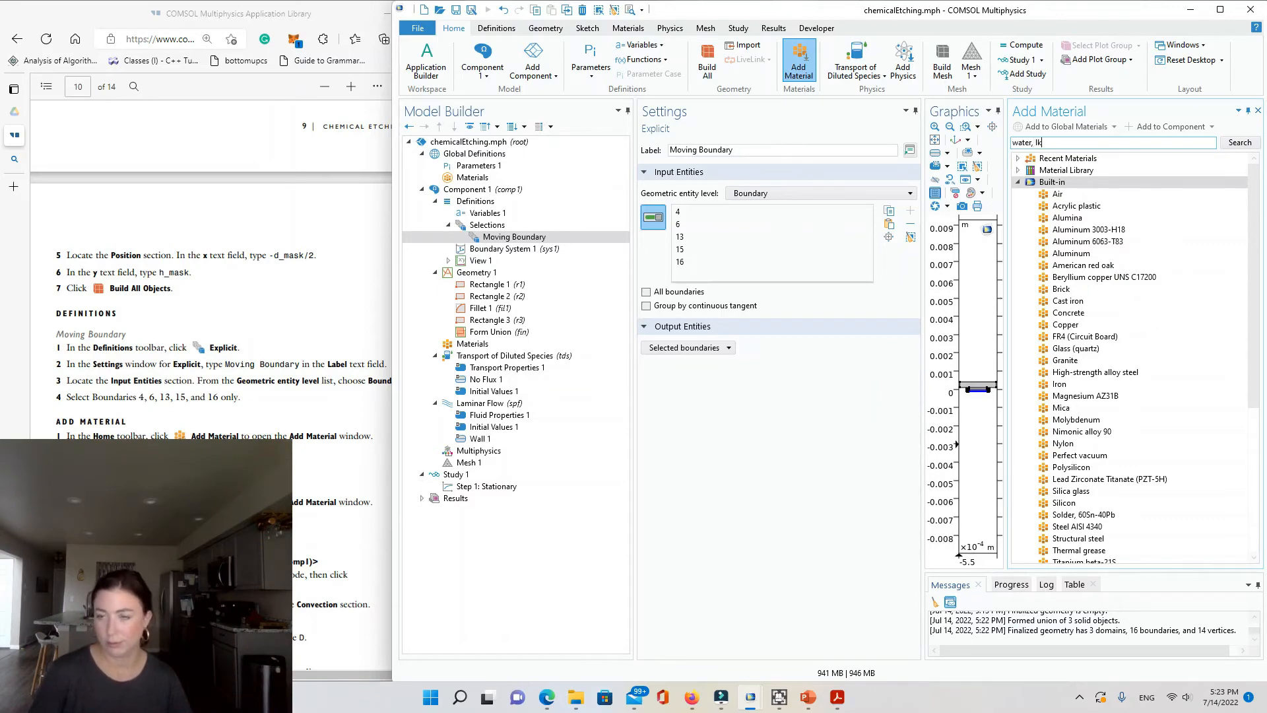
pyautogui.write('uid')
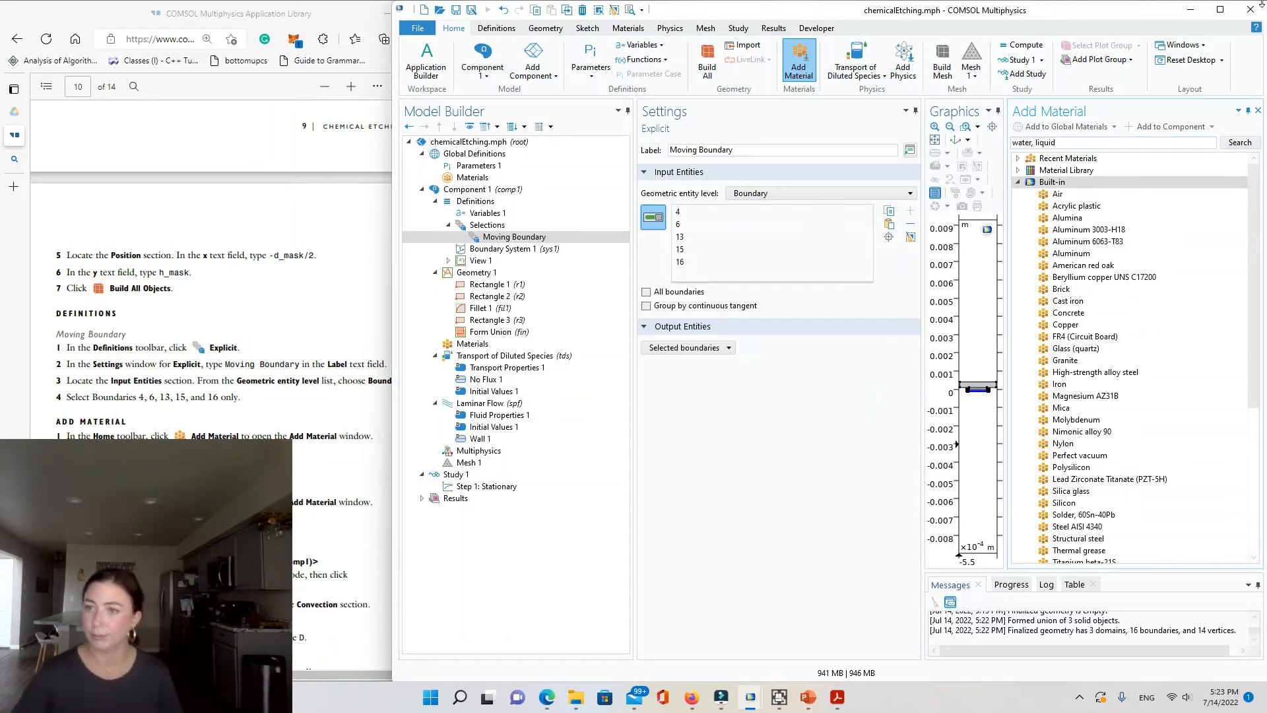
pyautogui.press('Return')
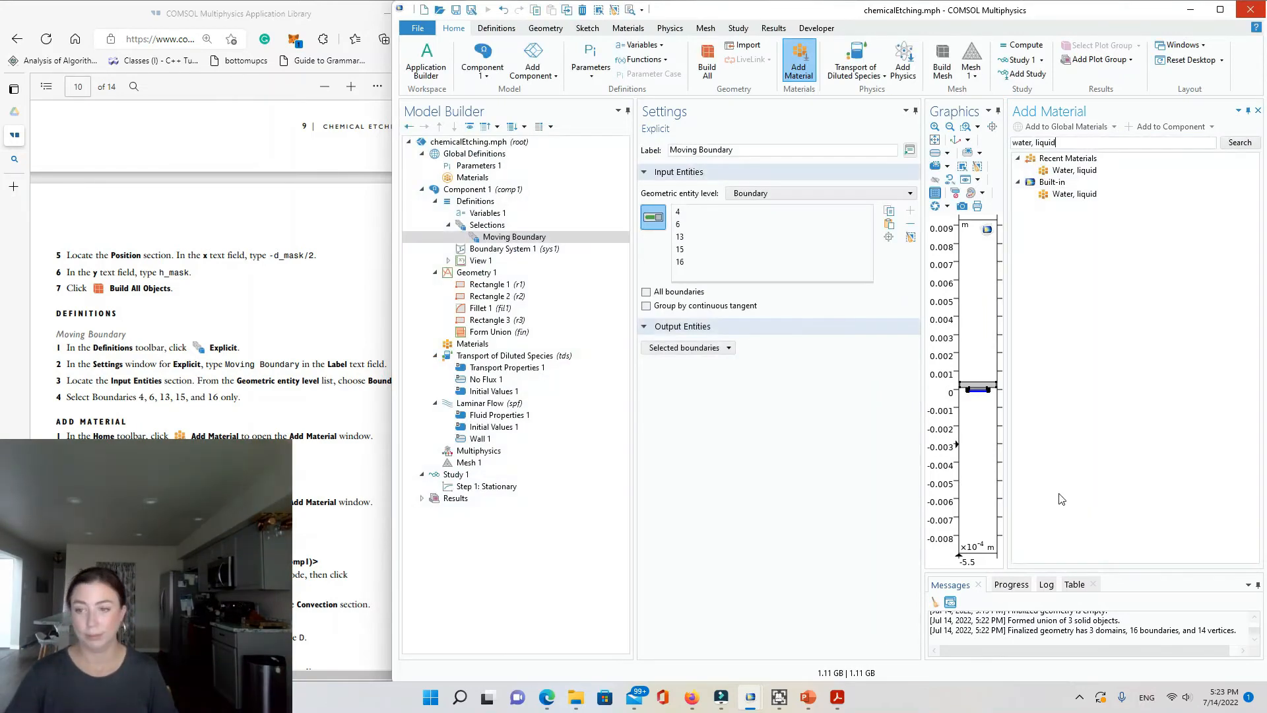
pyautogui.click(1115, 194)
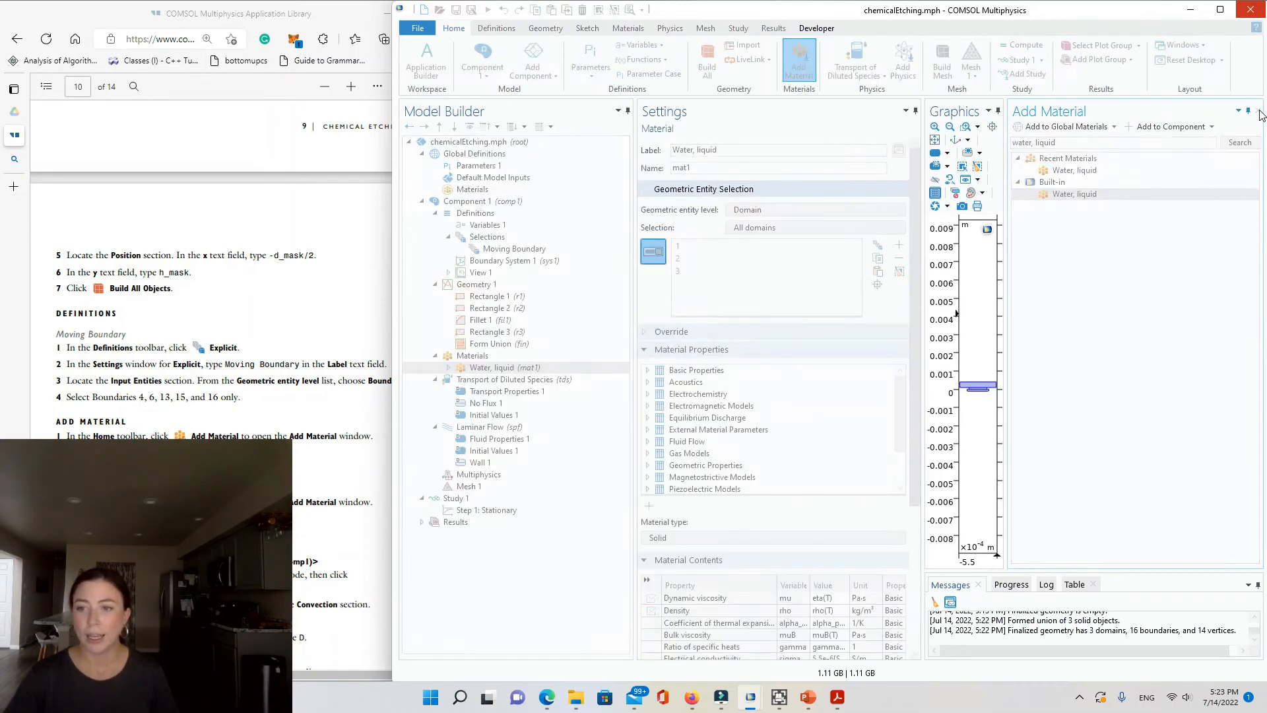
pyautogui.click(1258, 112)
# In Transport Properties 1 of Transport of Diluted Species, set the velocity field to Velocity field (spf) and the diffusion coefficient to D
pyautogui.click(330, 390)
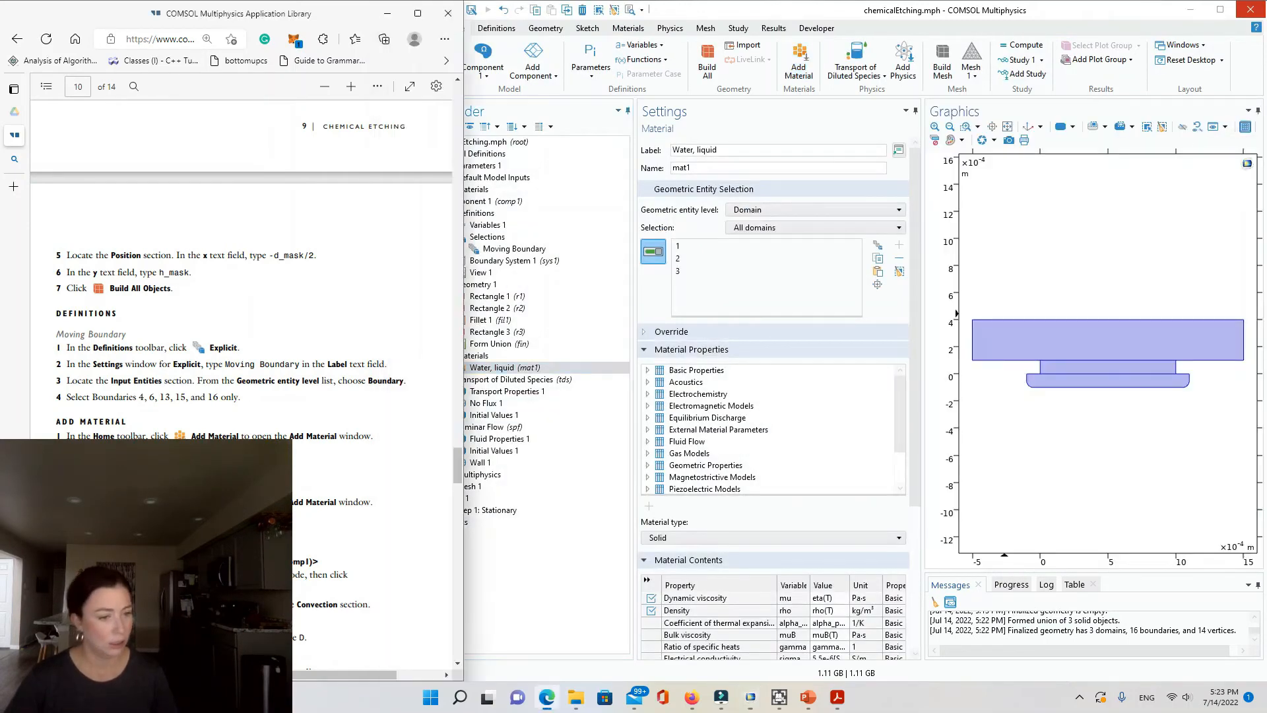
pyautogui.scroll(-5, 205, 360)
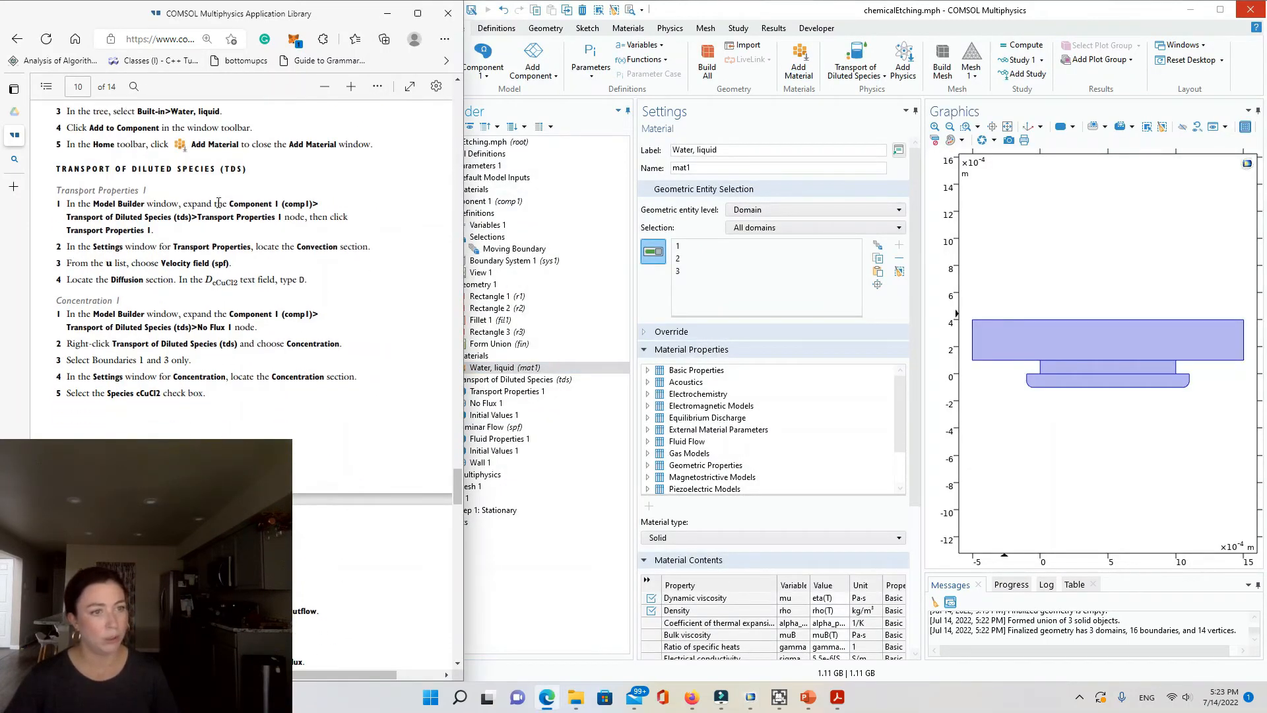
pyautogui.click(492, 340)
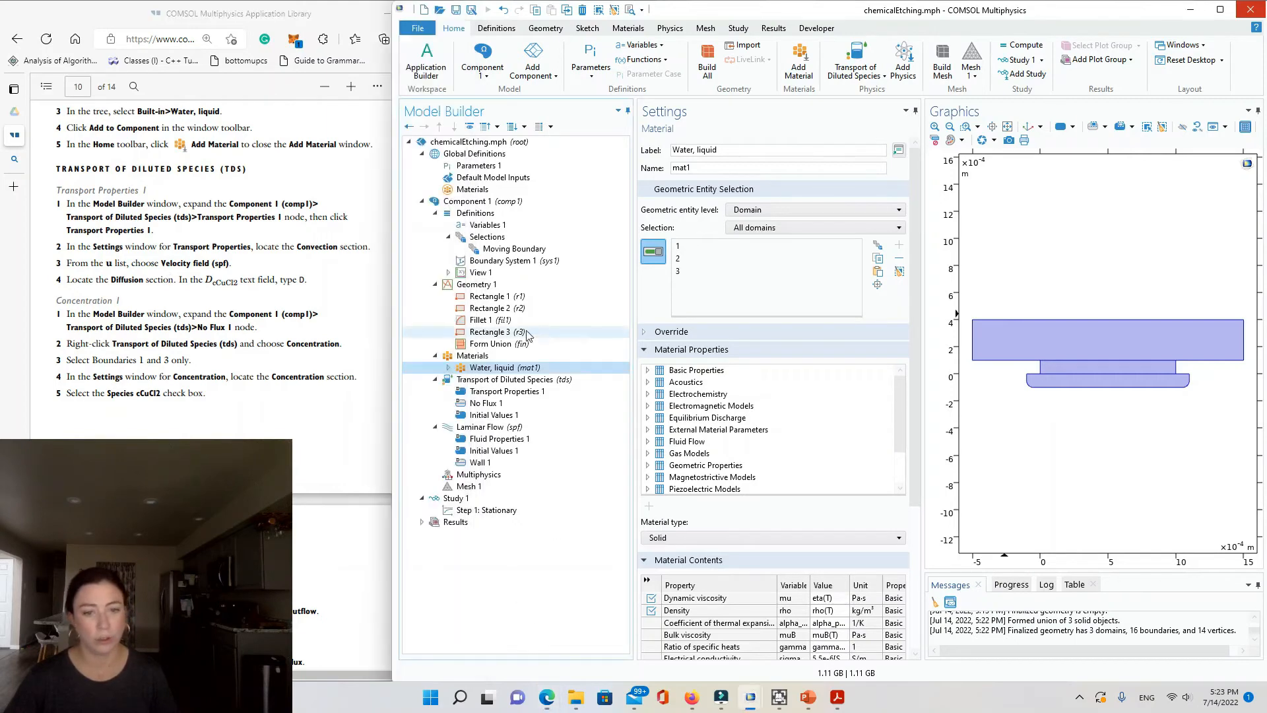
pyautogui.click(508, 380)
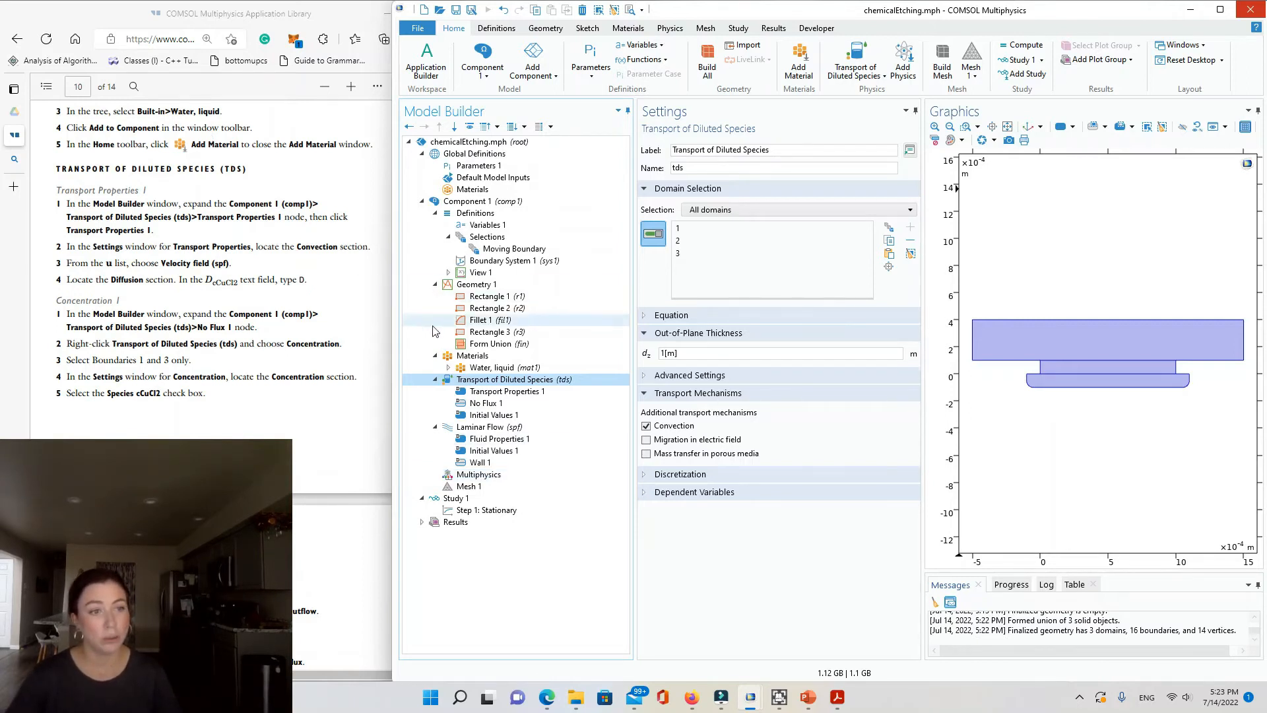
pyautogui.click(492, 392)
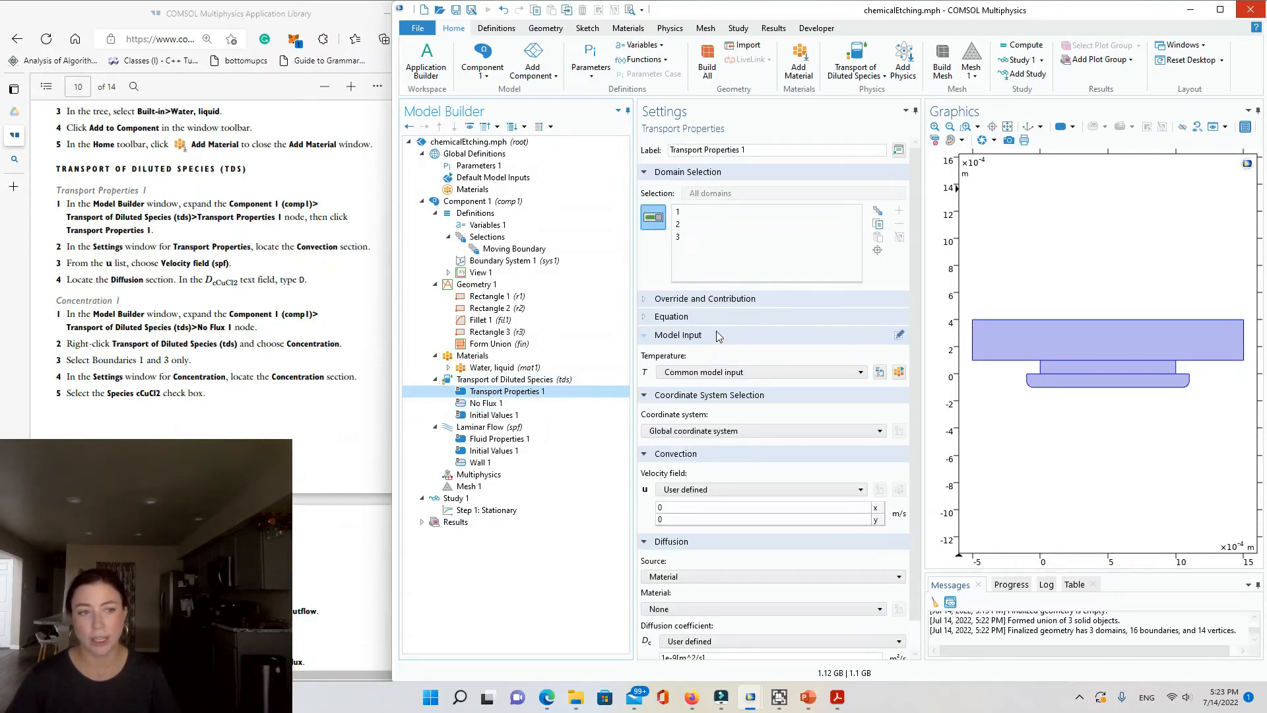
pyautogui.click(688, 507)
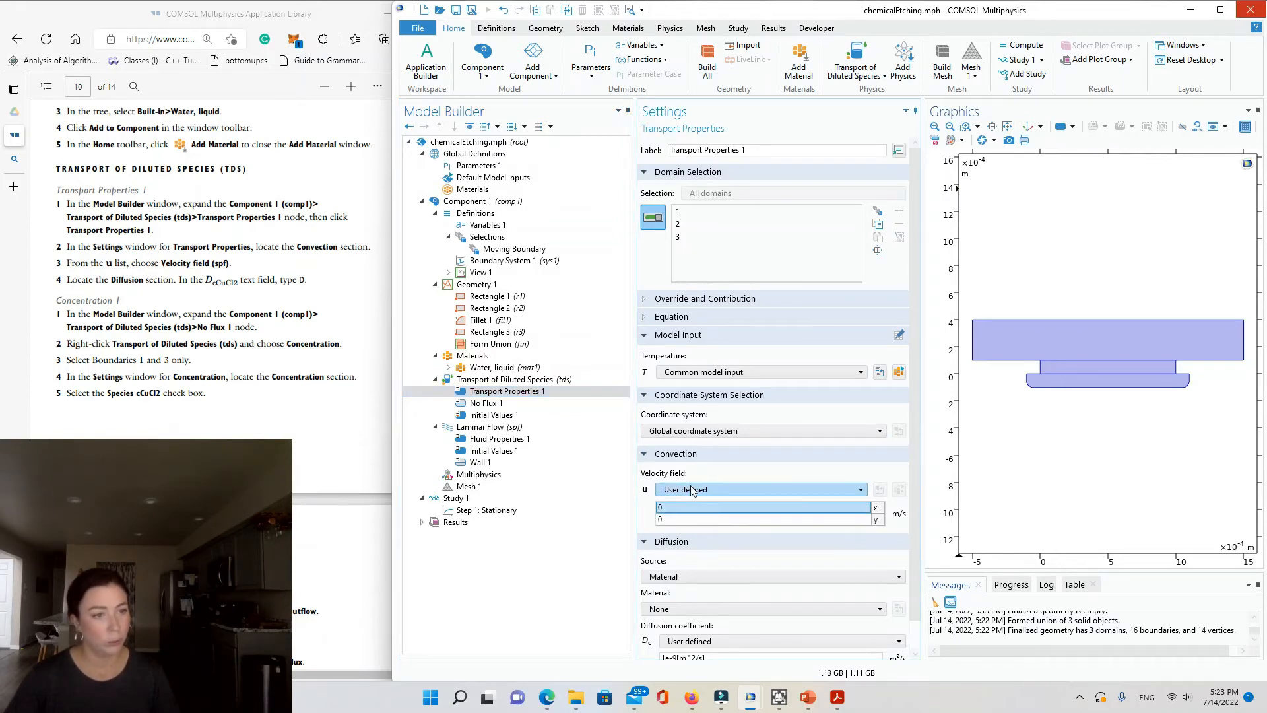
pyautogui.click(696, 490)
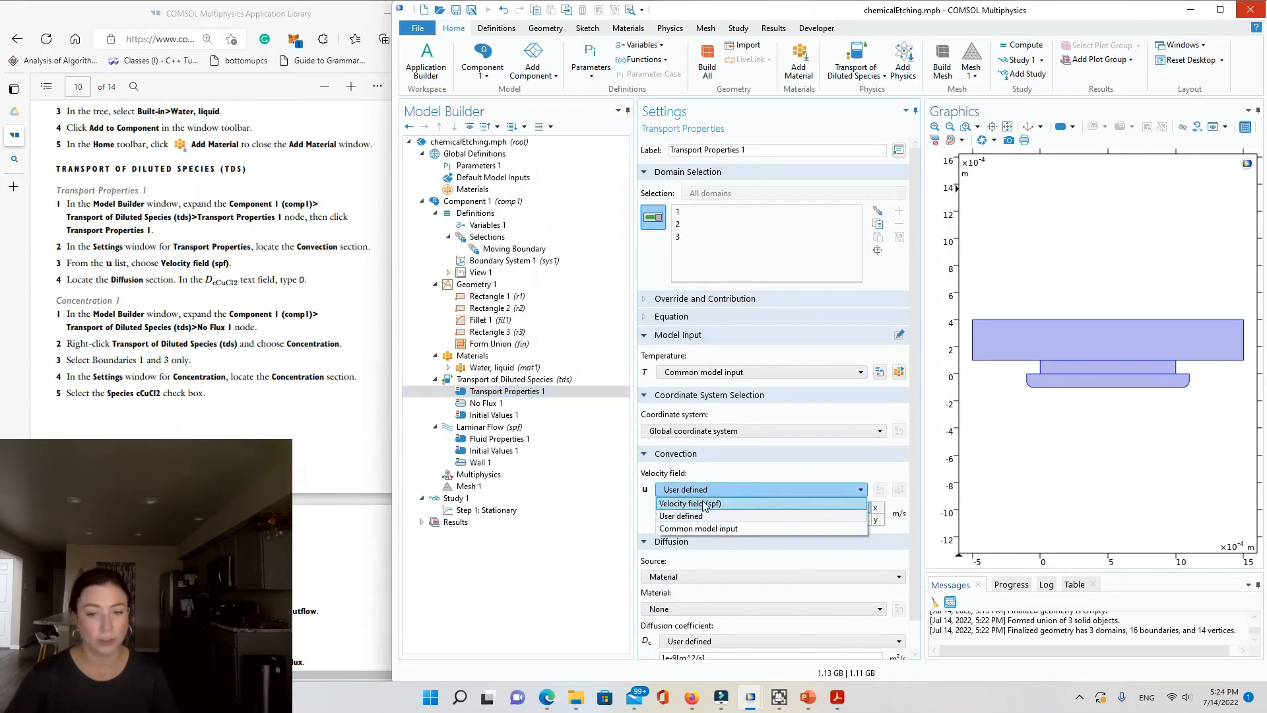
pyautogui.click(710, 503)
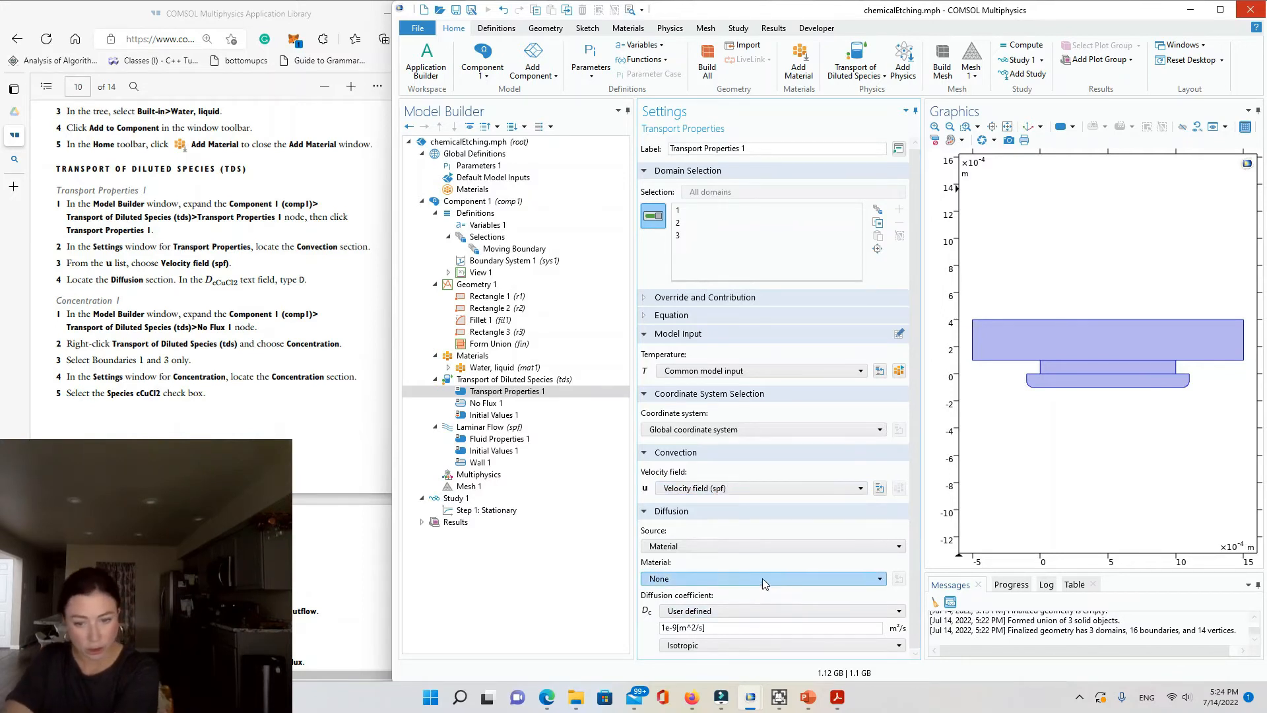
pyautogui.tripleClick(707, 628)
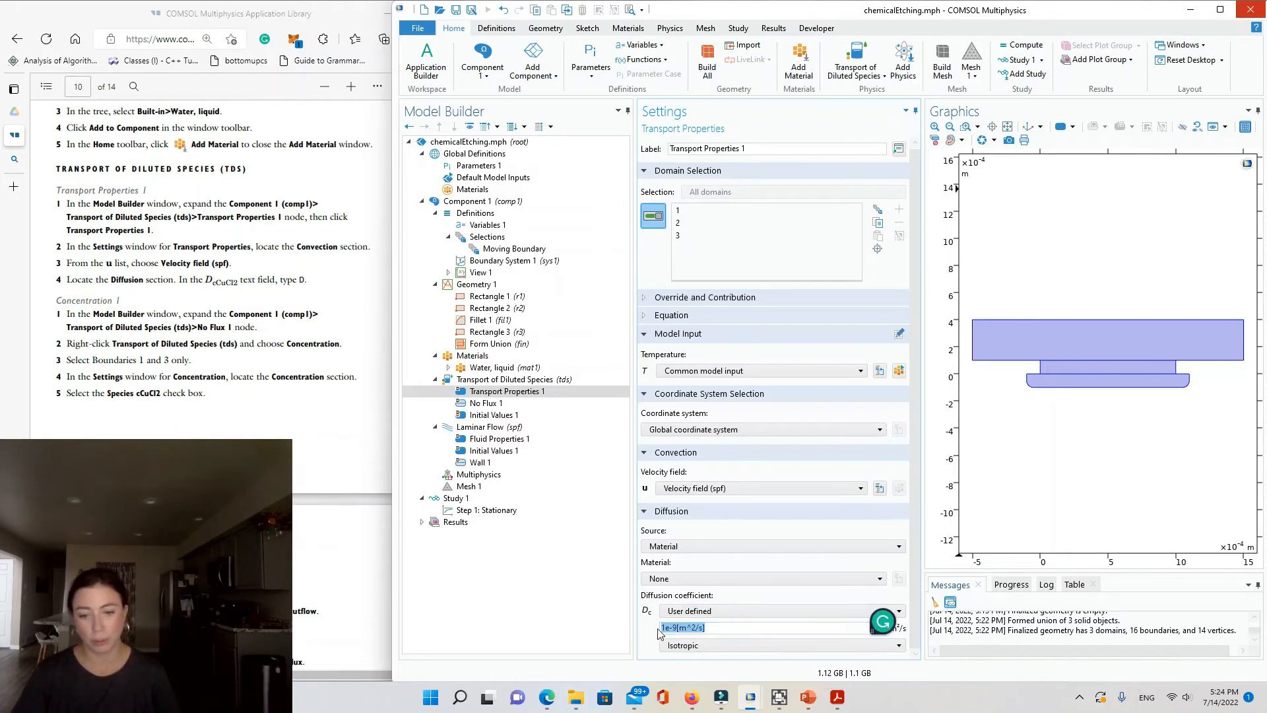
pyautogui.write('D')
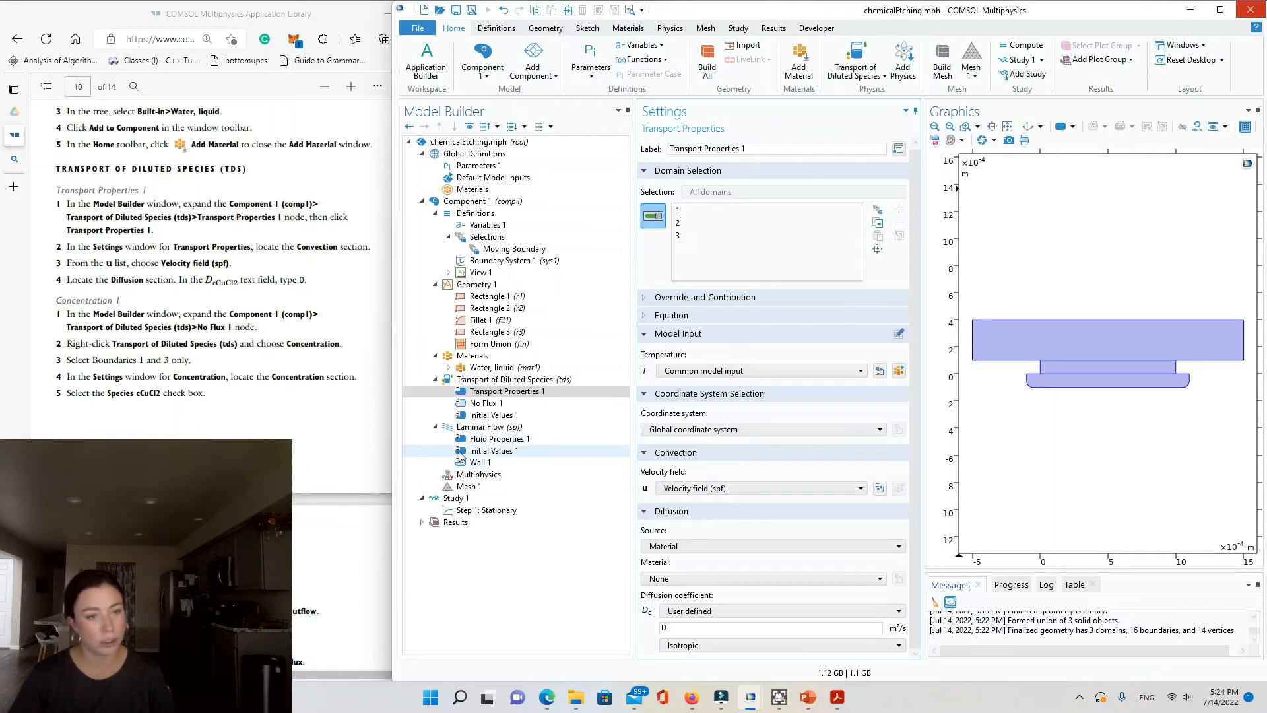
# Add a Concentration condition to Transport of Diluted Species and assign it to boundaries 1 and 3 of the upper rectangle
pyautogui.click(482, 404)
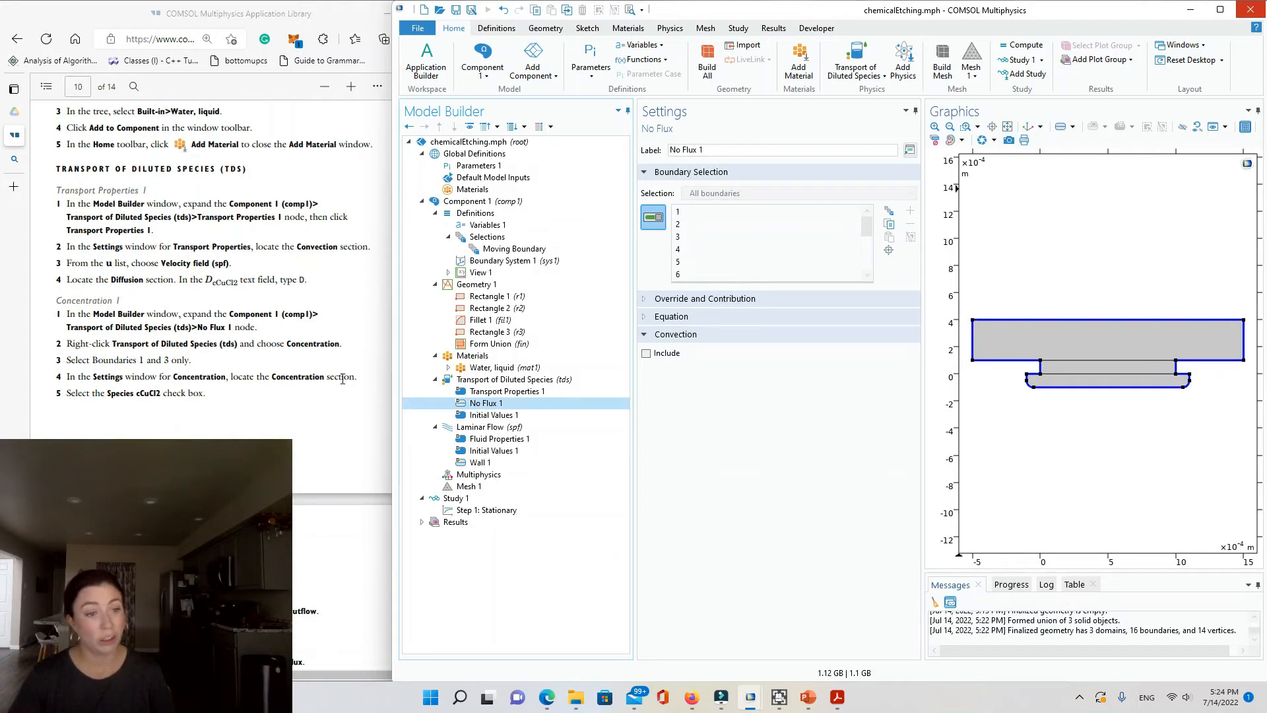
pyautogui.rightClick(500, 381)
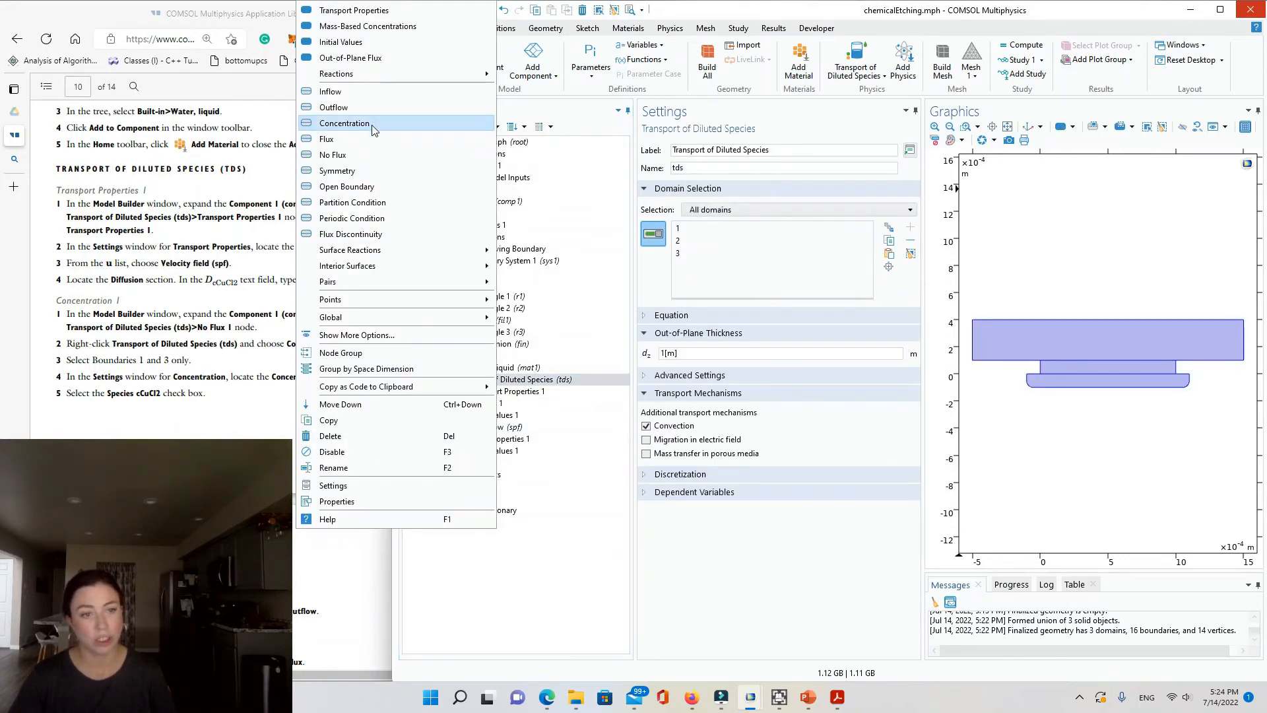
pyautogui.click(357, 124)
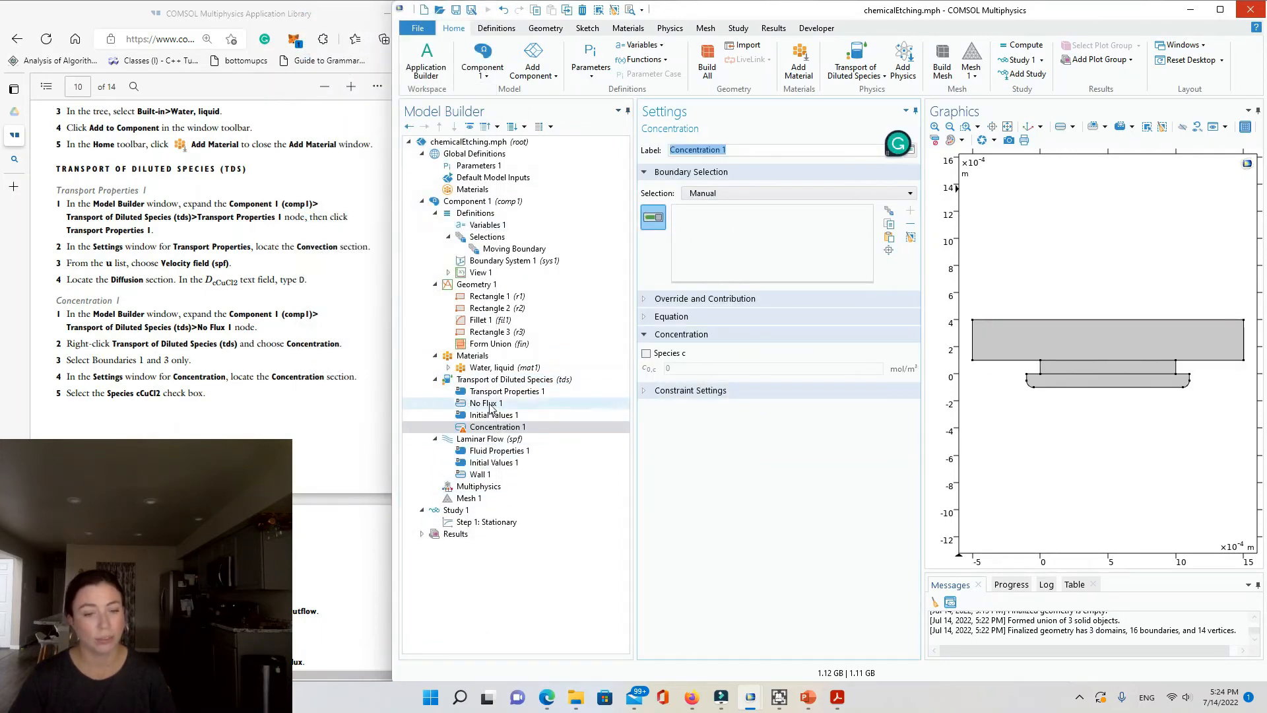
pyautogui.click(492, 427)
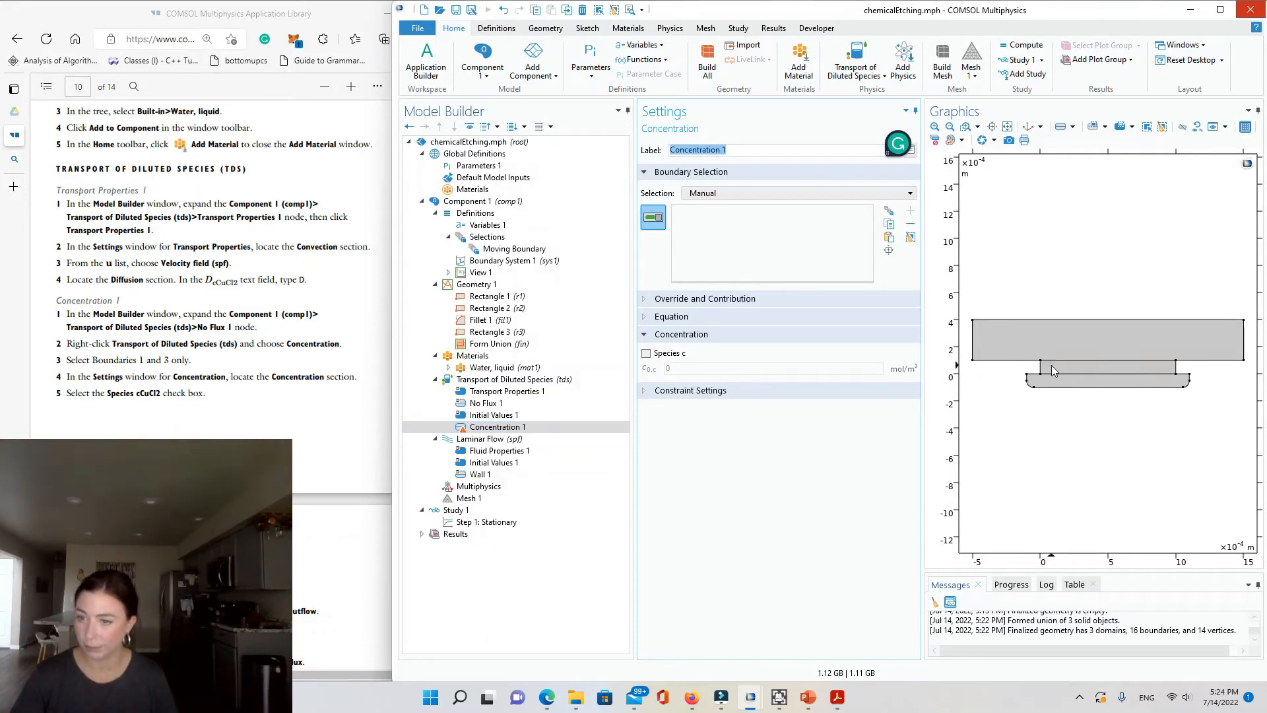
pyautogui.click(972, 336)
pyautogui.click(992, 320)
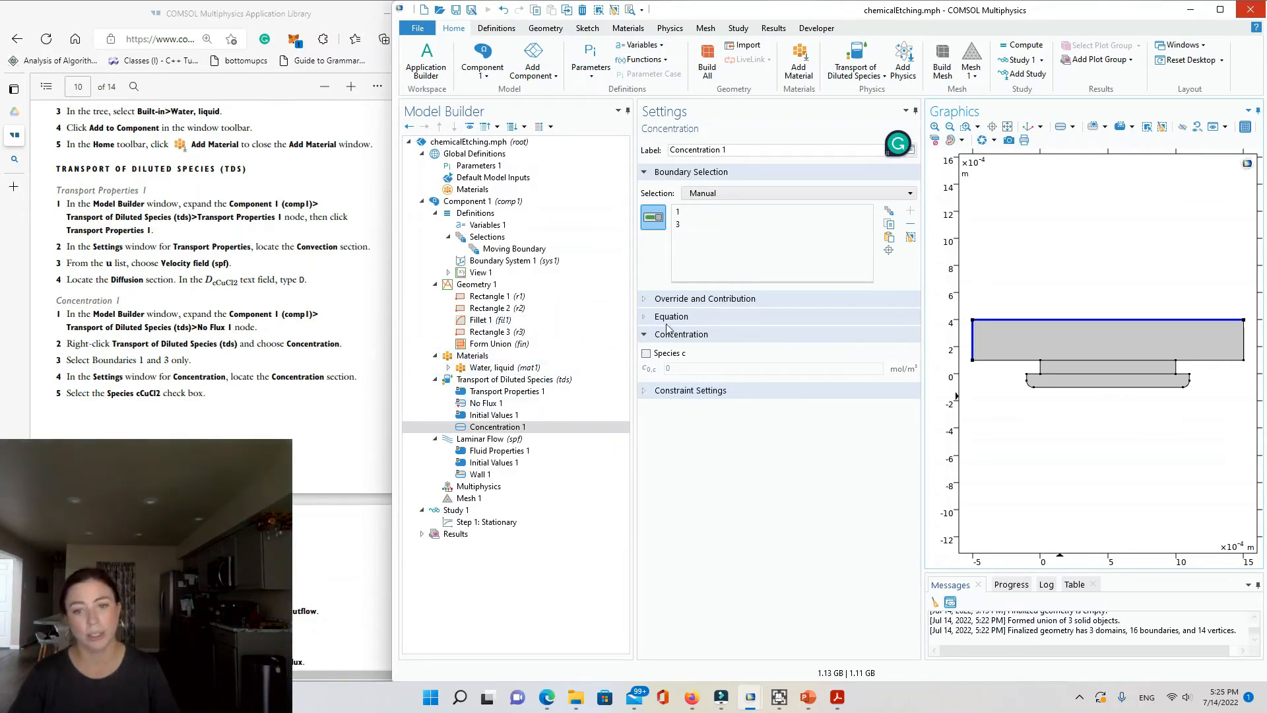
# Enable species c in Concentration 1 and set its boundary concentration to cCuCl2_bulk, as given in the guide
pyautogui.click(647, 354)
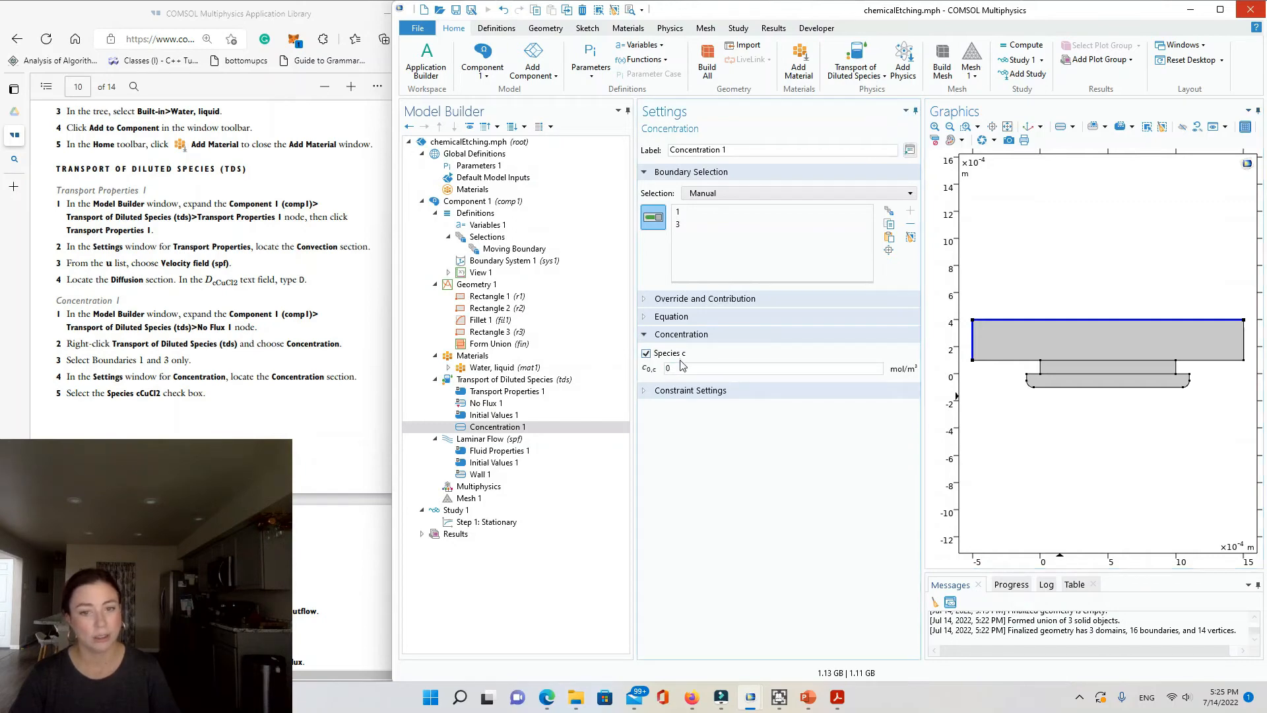
pyautogui.click(283, 417)
pyautogui.scroll(-3, 370, 424)
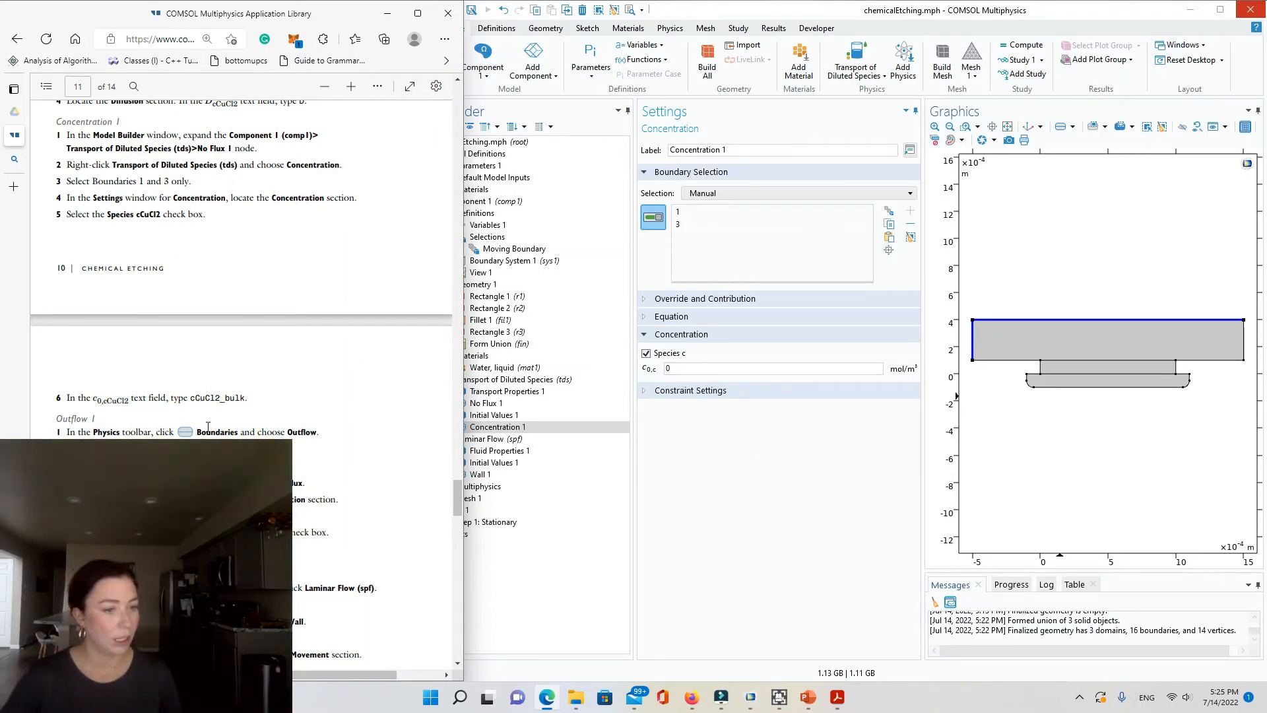
pyautogui.click(670, 368)
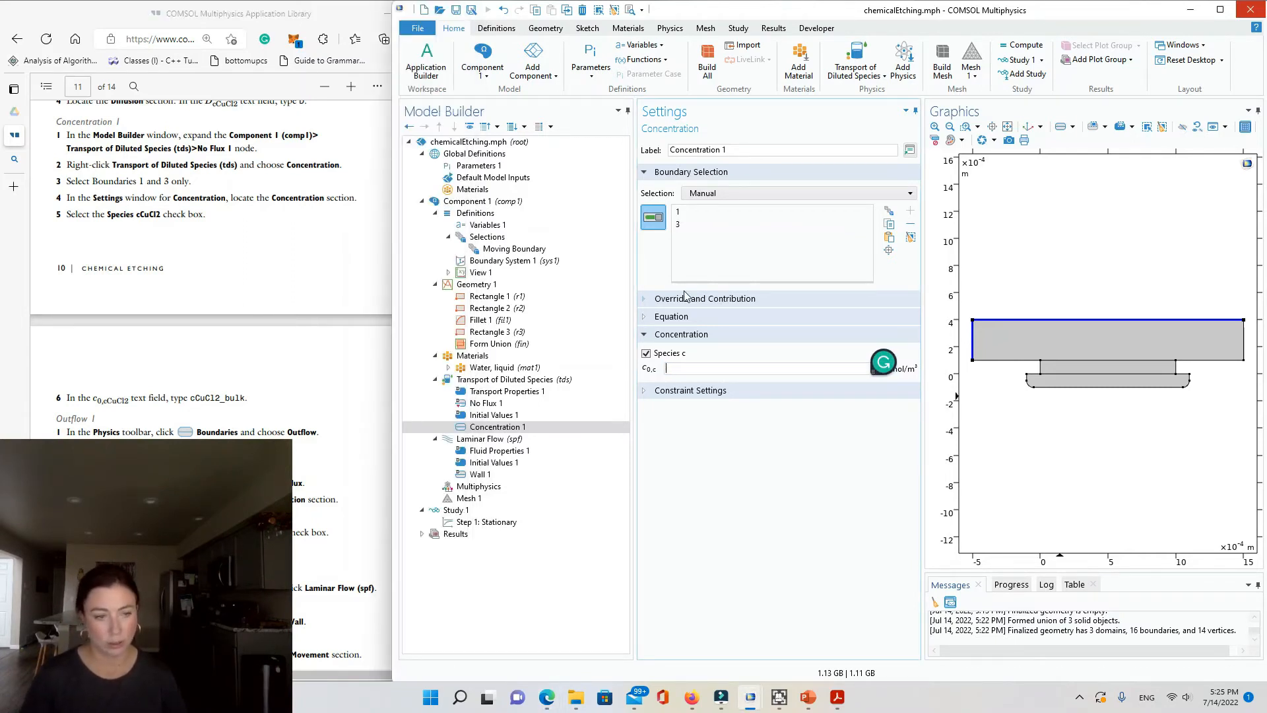
pyautogui.write('cCu')
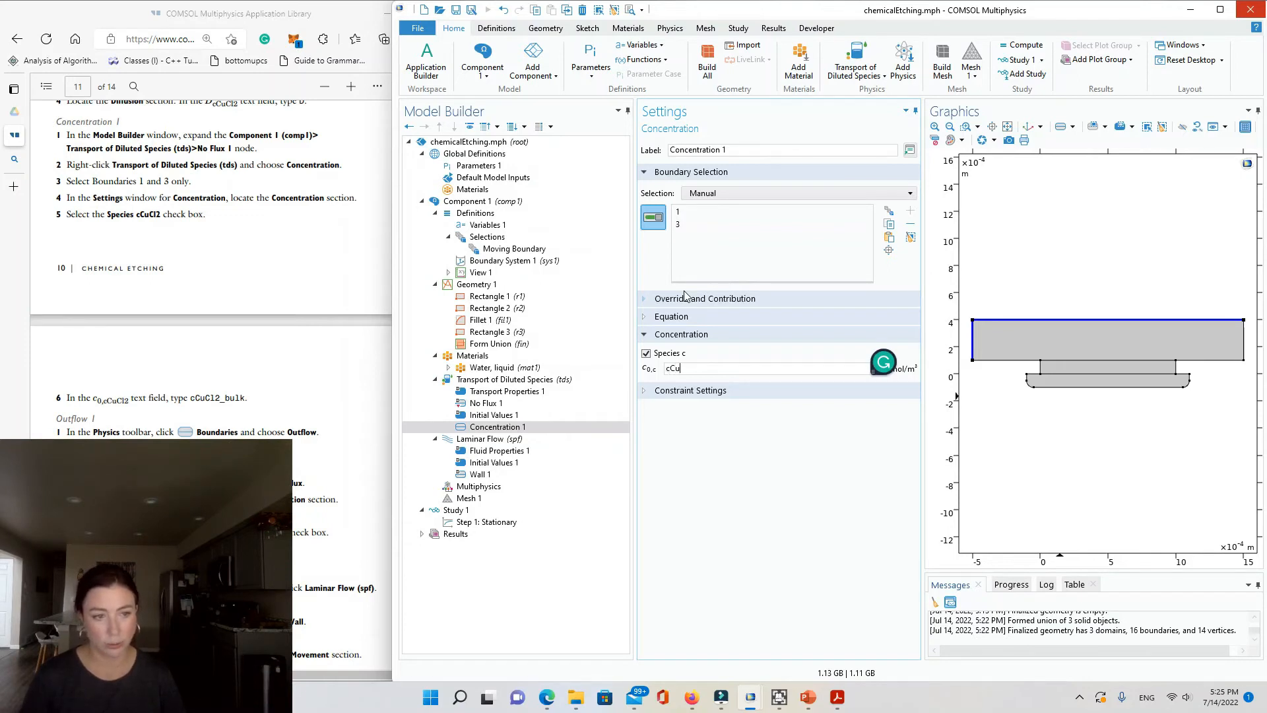
pyautogui.write('Cl2_bu')
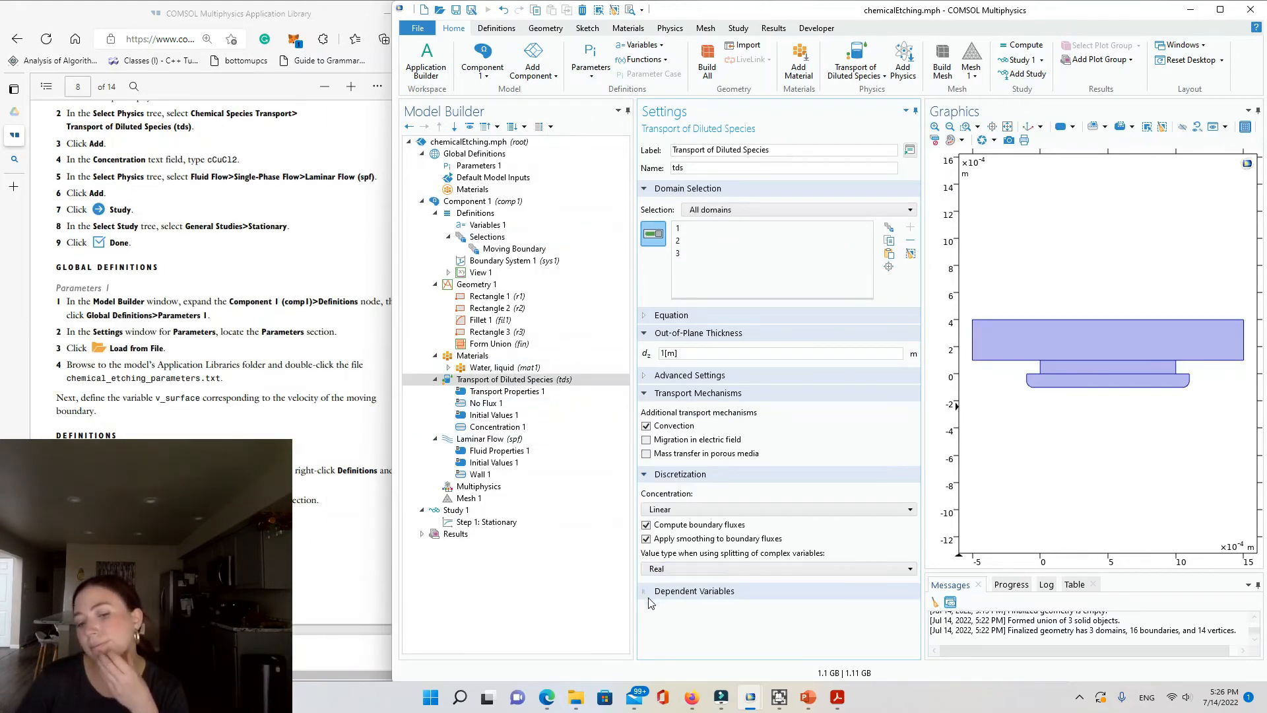
# Rename the concentration dependent variable of Transport of Diluted Species to cCuCl2
pyautogui.click(647, 596)
pyautogui.scroll(-1, 726, 581)
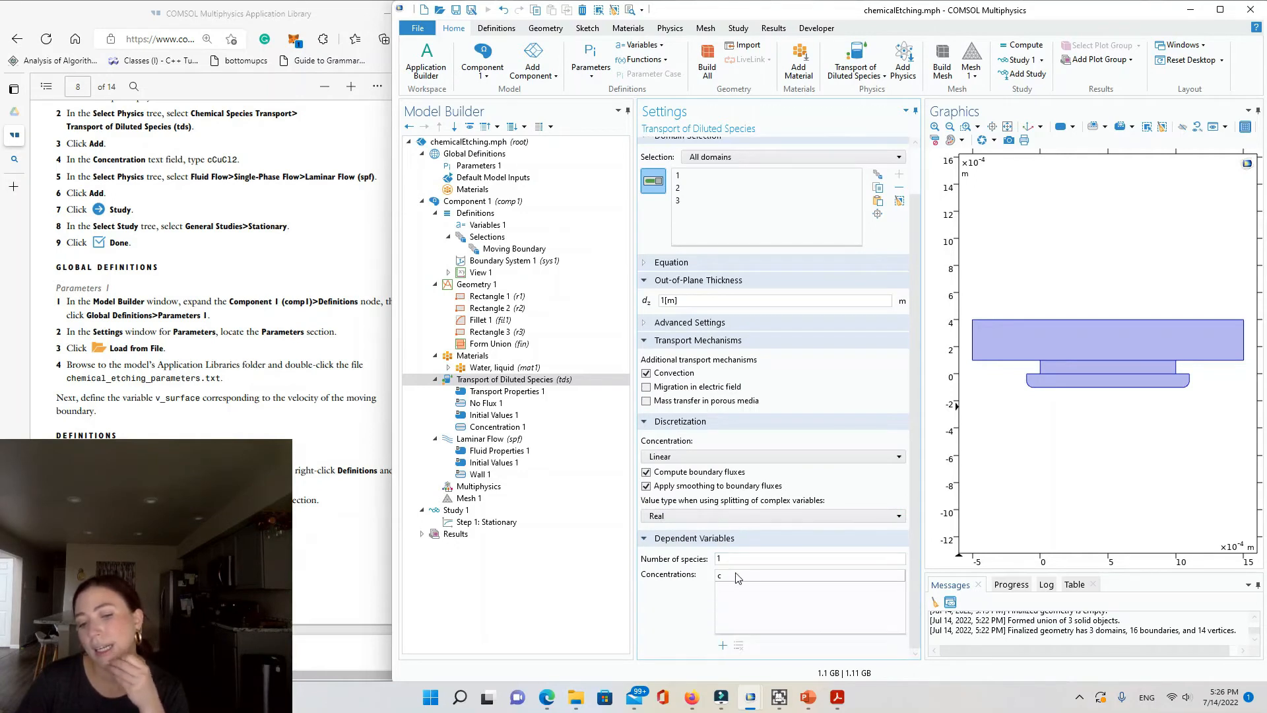
pyautogui.click(738, 578)
pyautogui.click(737, 581)
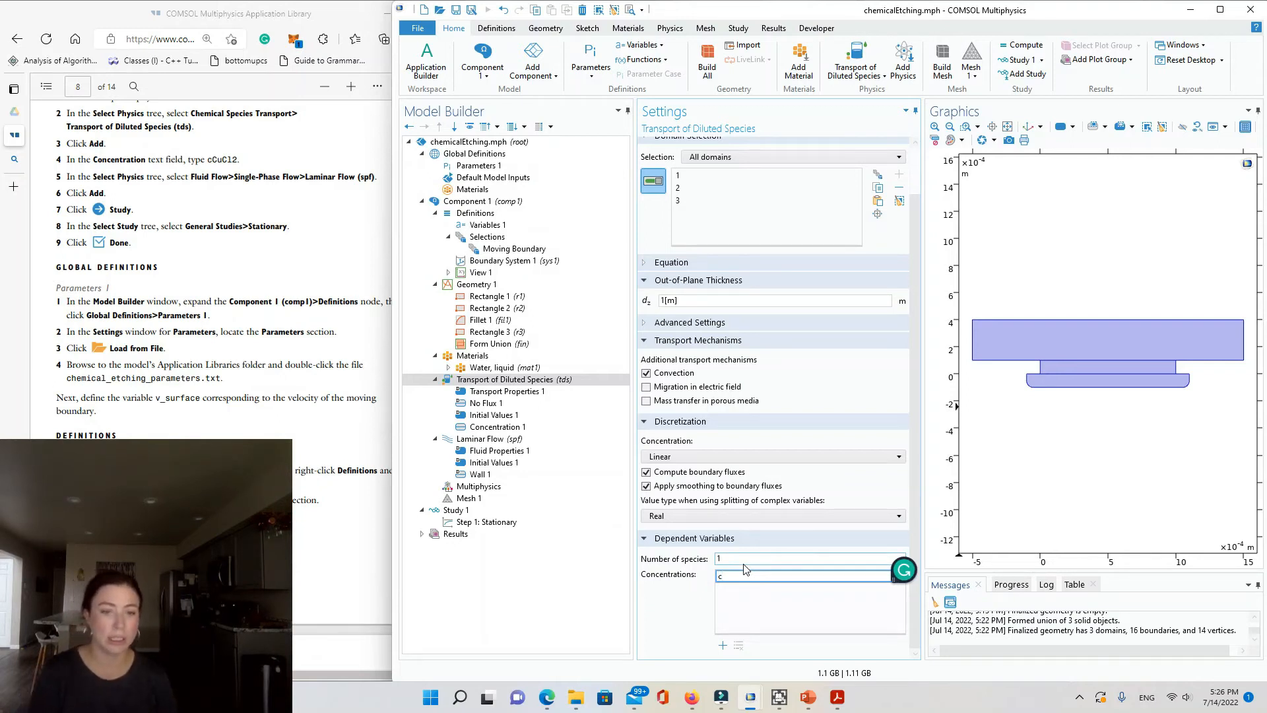
pyautogui.write('Cu')
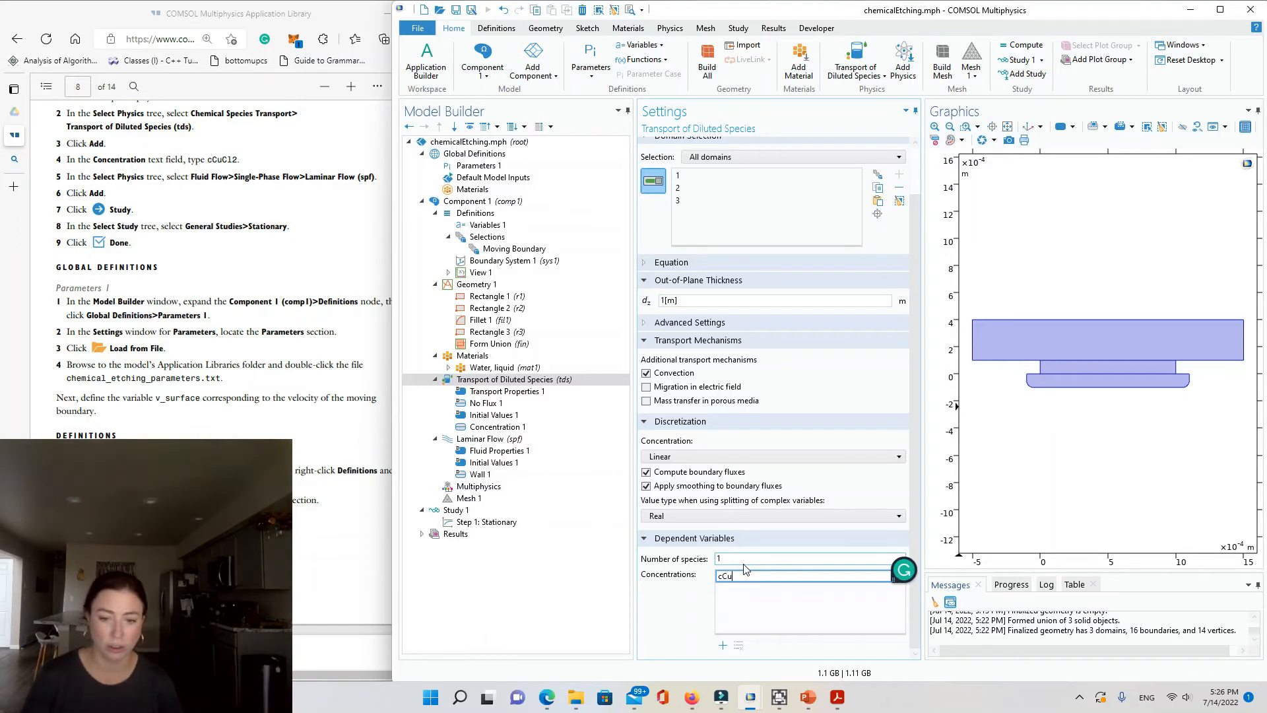
pyautogui.write('Cl2')
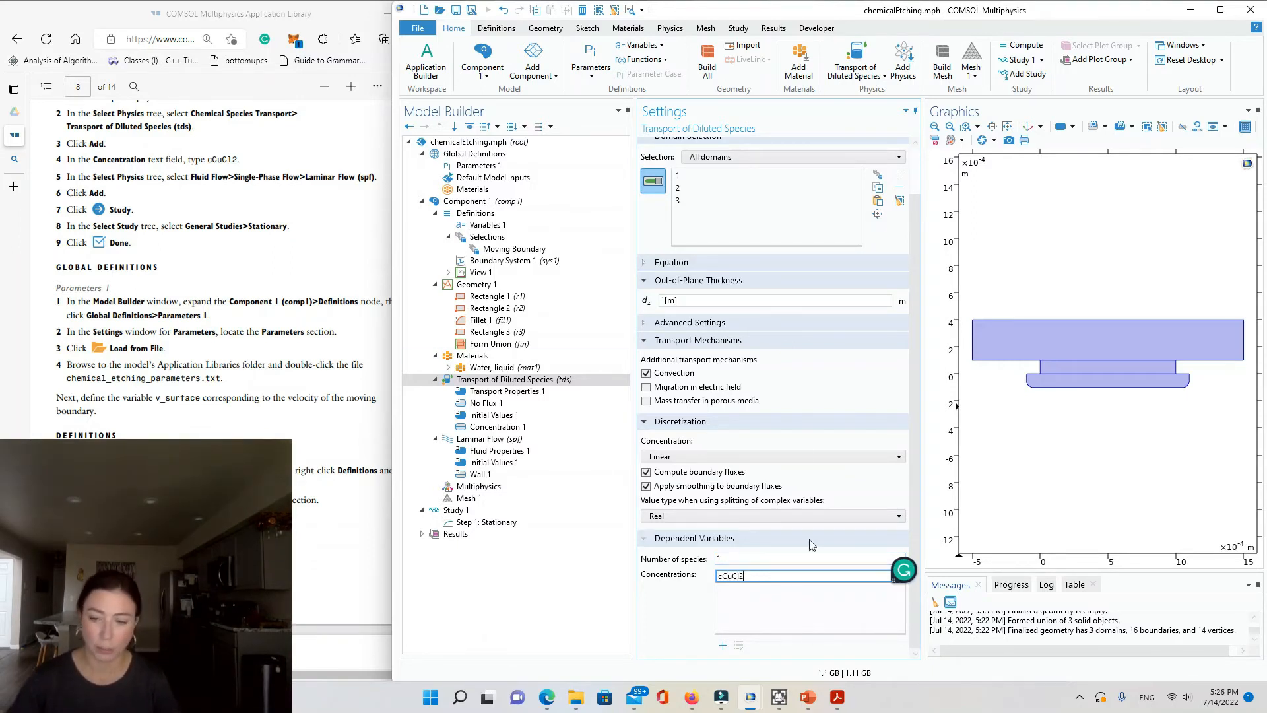
pyautogui.click(722, 645)
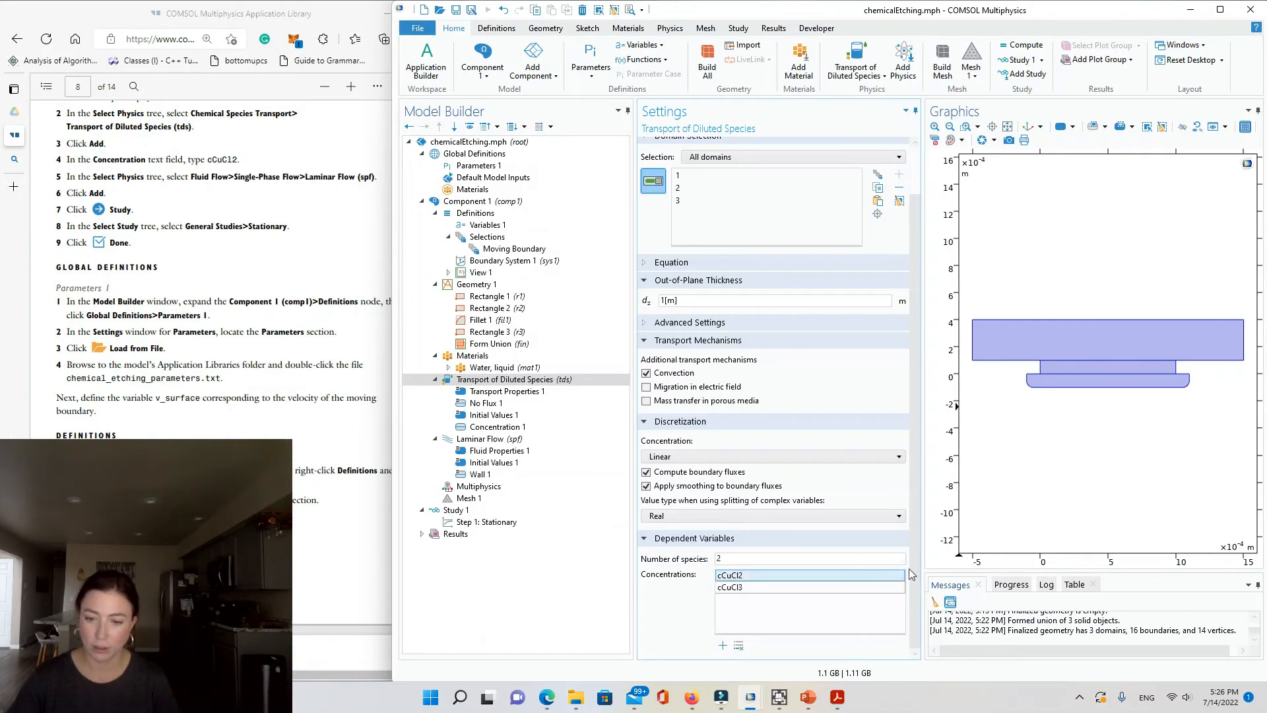
pyautogui.click(762, 589)
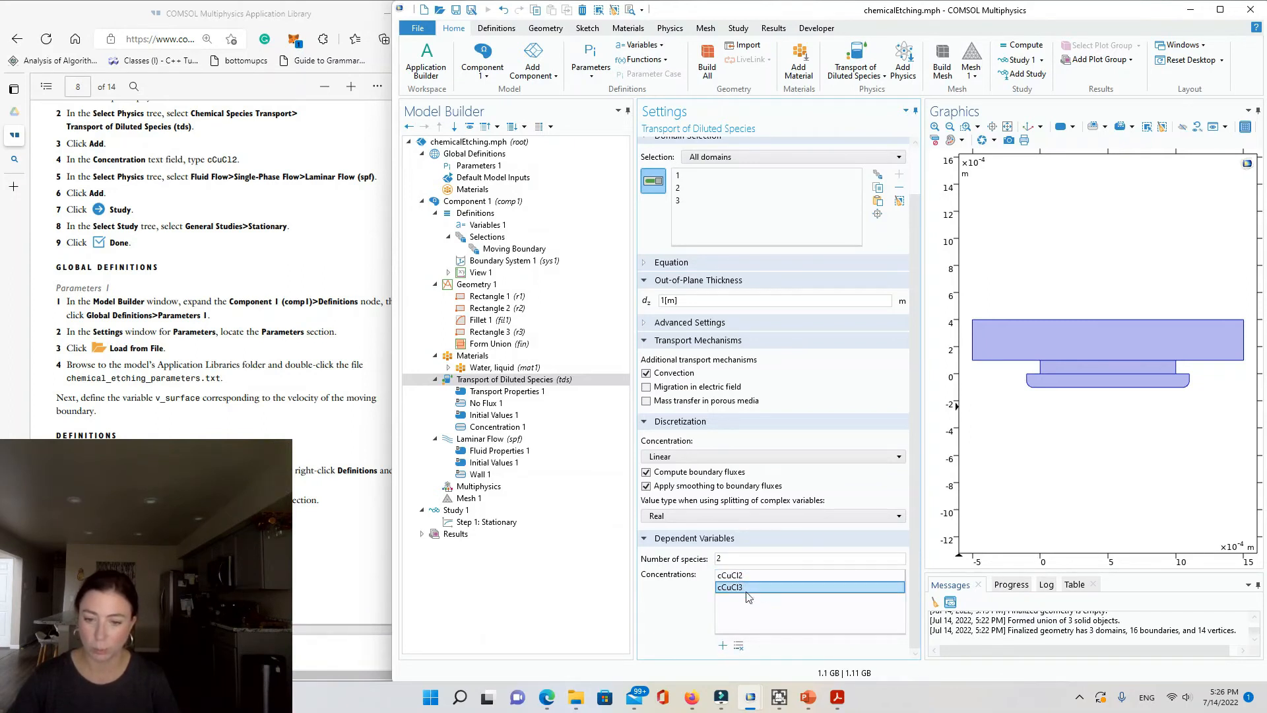
pyautogui.click(738, 645)
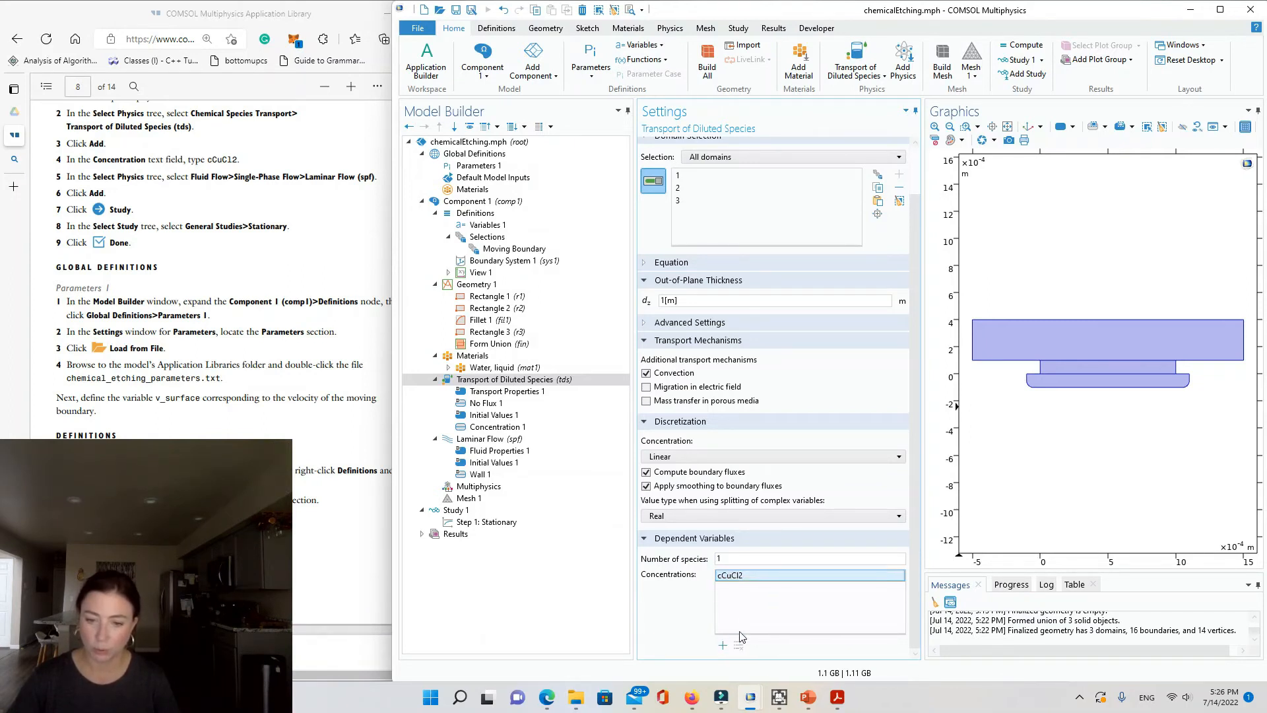
# Check the species in Concentration 1 and add an Outflow boundary condition on boundary 14, the right edge of the upper rectangle
pyautogui.click(502, 403)
pyautogui.click(507, 427)
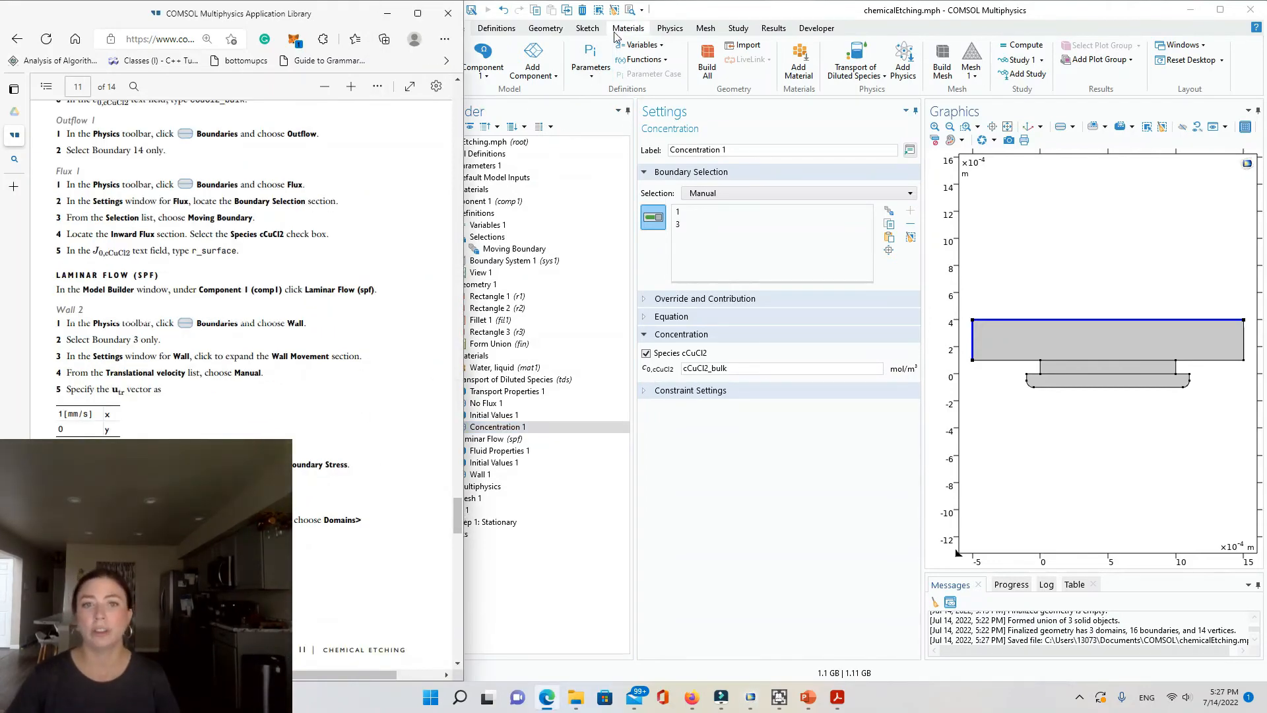
pyautogui.click(674, 30)
pyautogui.click(676, 30)
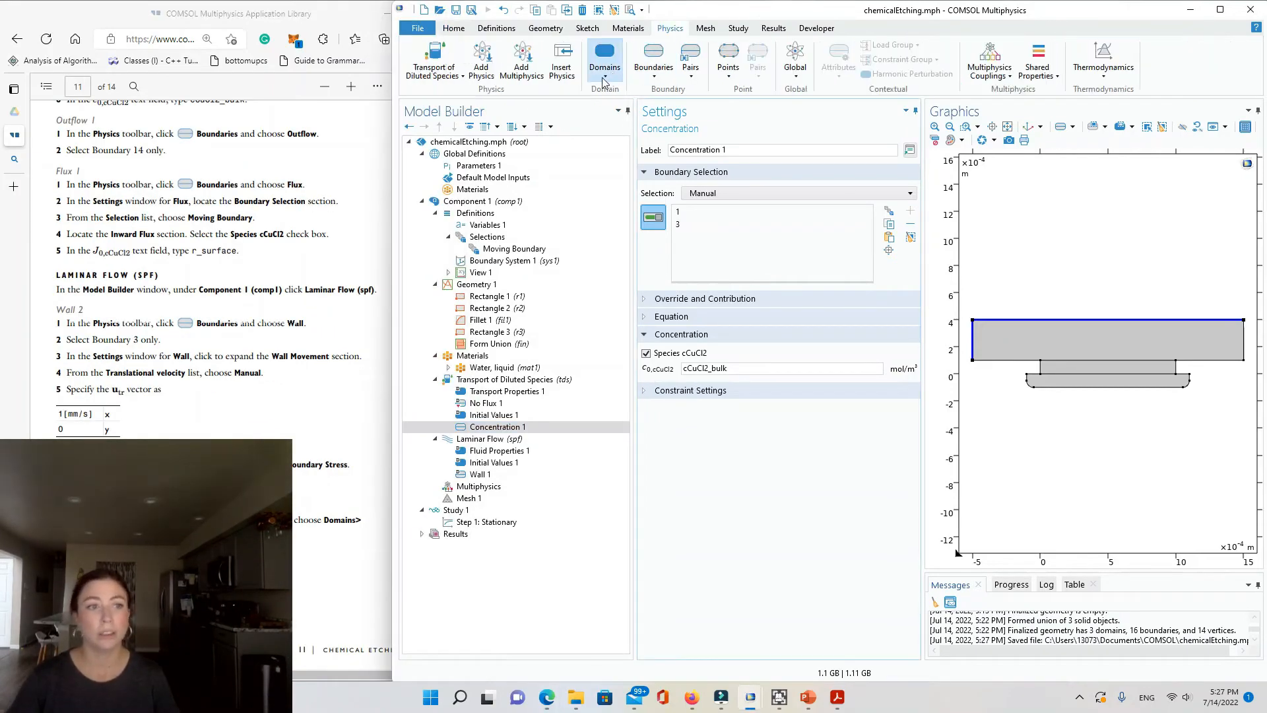
pyautogui.click(651, 69)
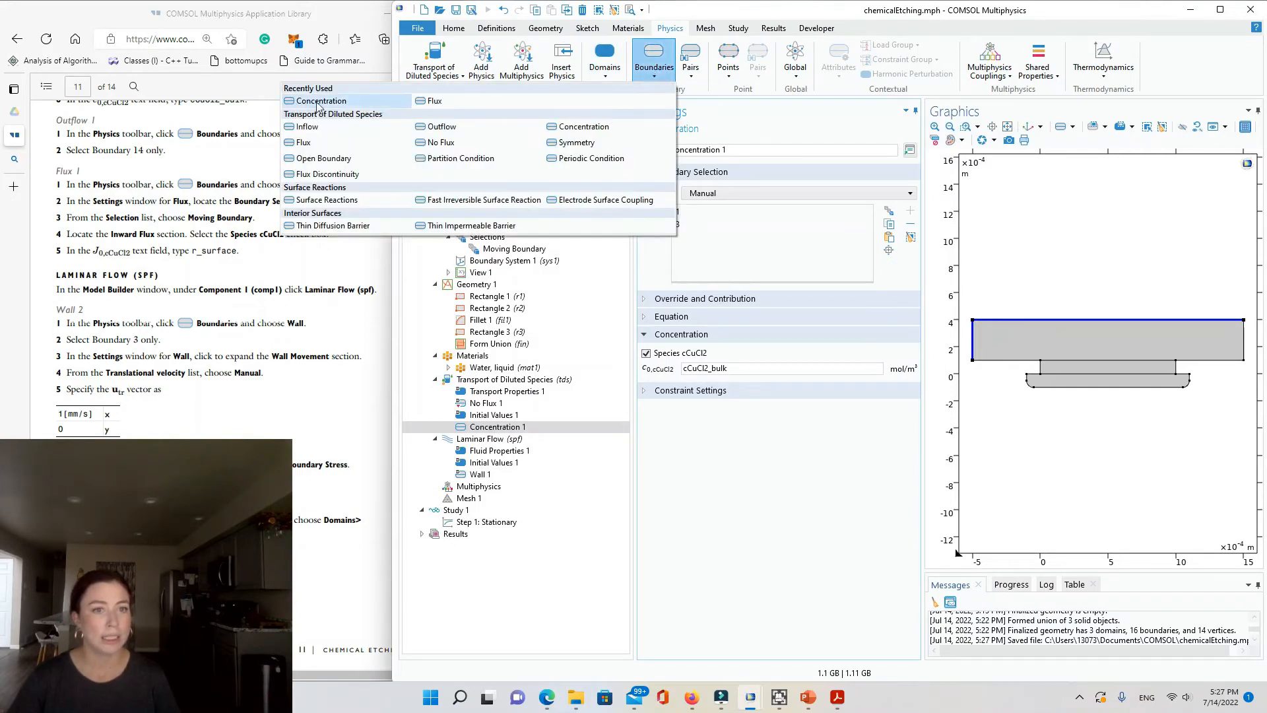
pyautogui.click(442, 126)
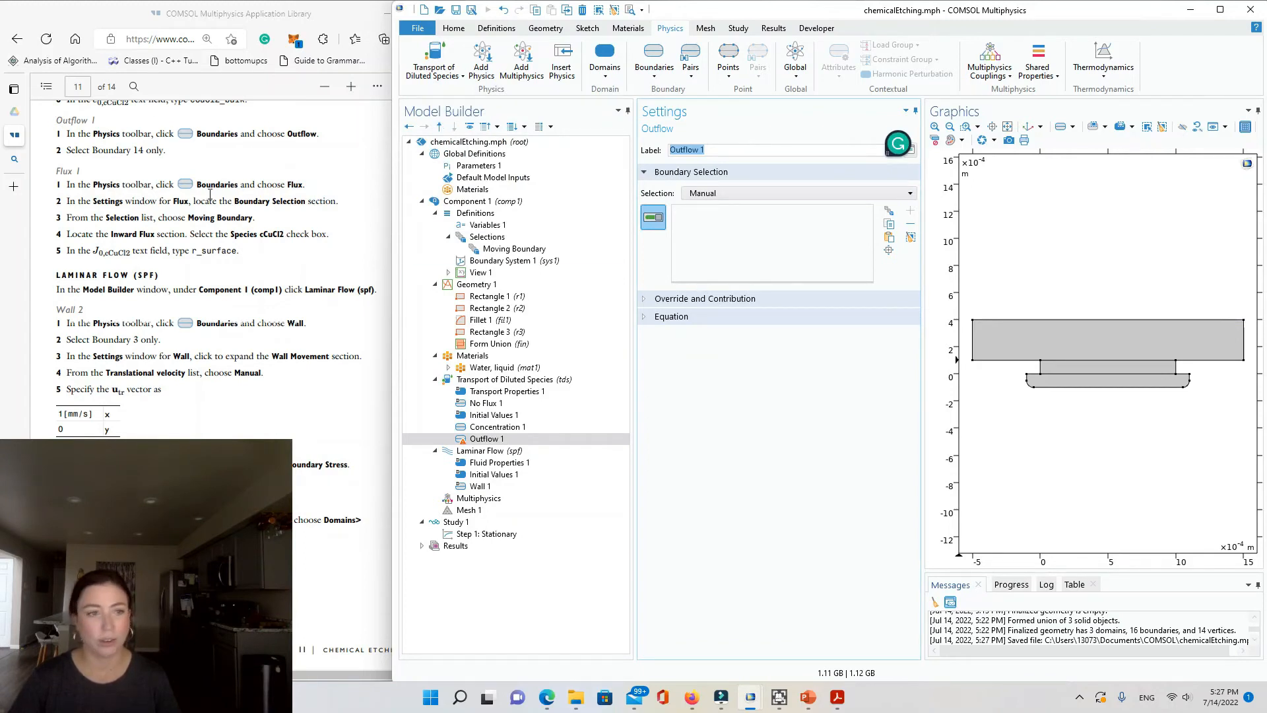
pyautogui.click(1244, 336)
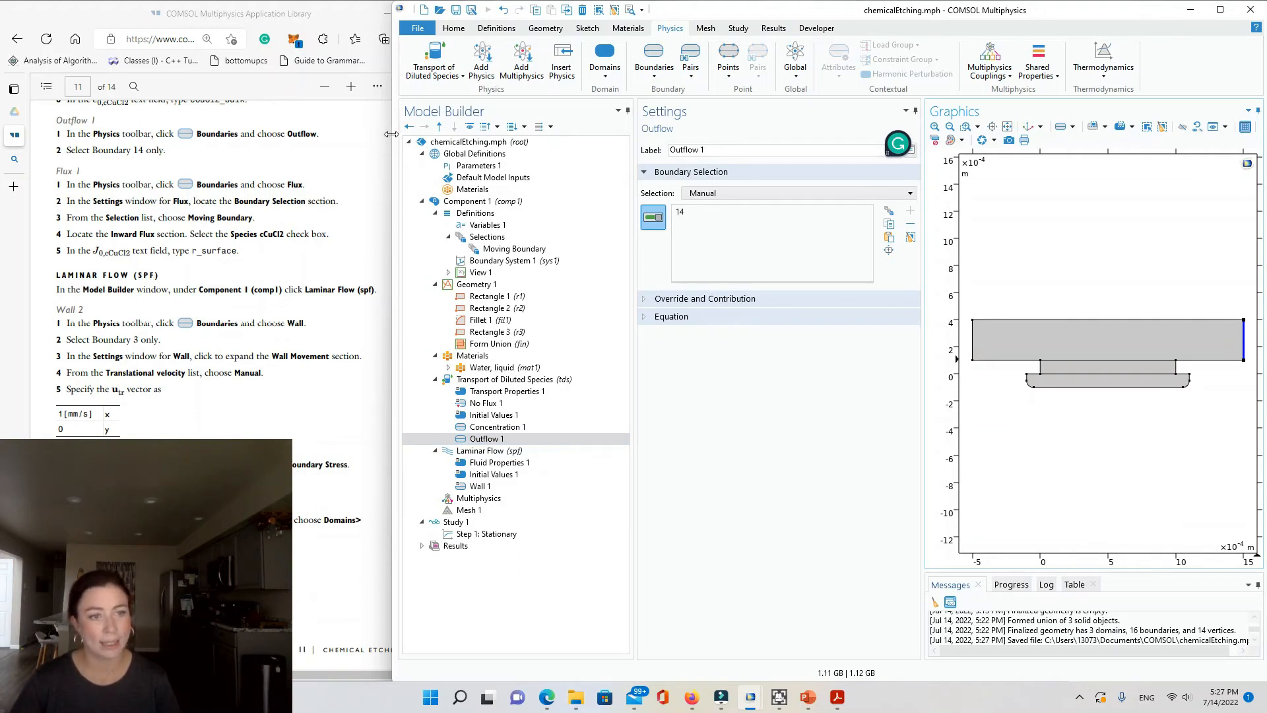
# Add a Flux boundary condition to Transport of Diluted Species and set its boundary selection to Moving Boundary
pyautogui.click(669, 66)
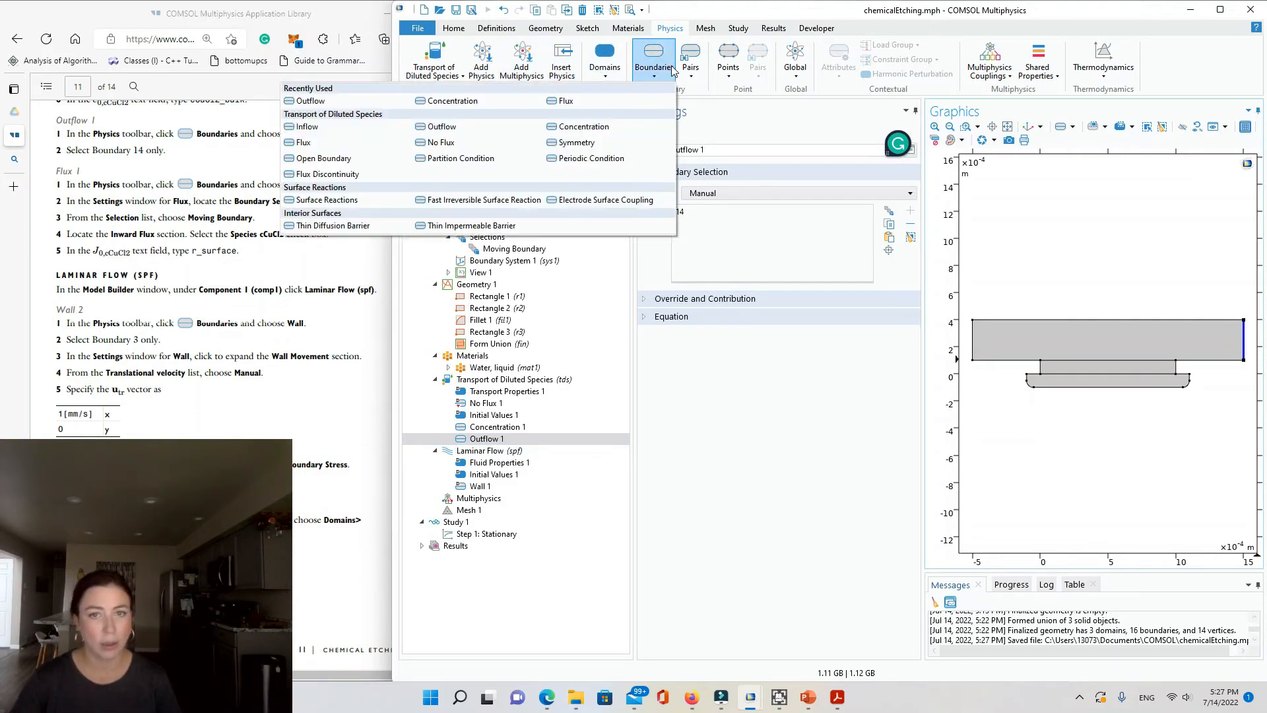
pyautogui.click(607, 101)
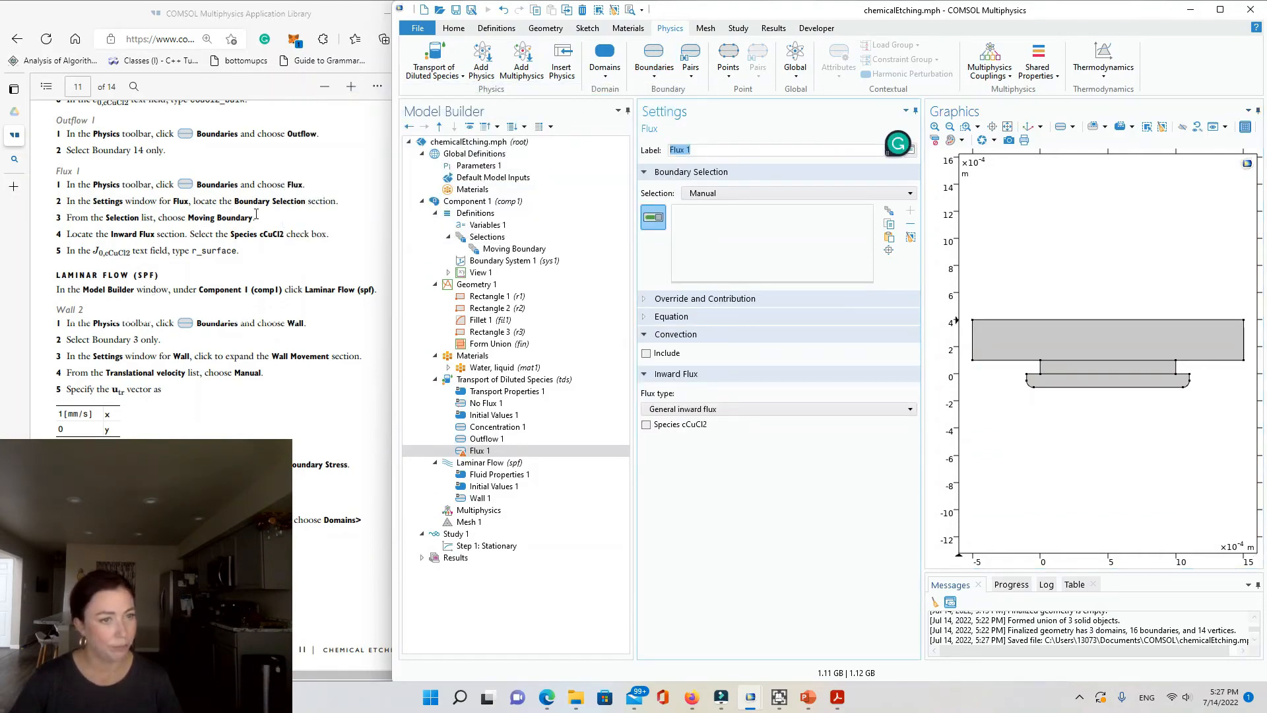
pyautogui.click(706, 194)
pyautogui.click(716, 237)
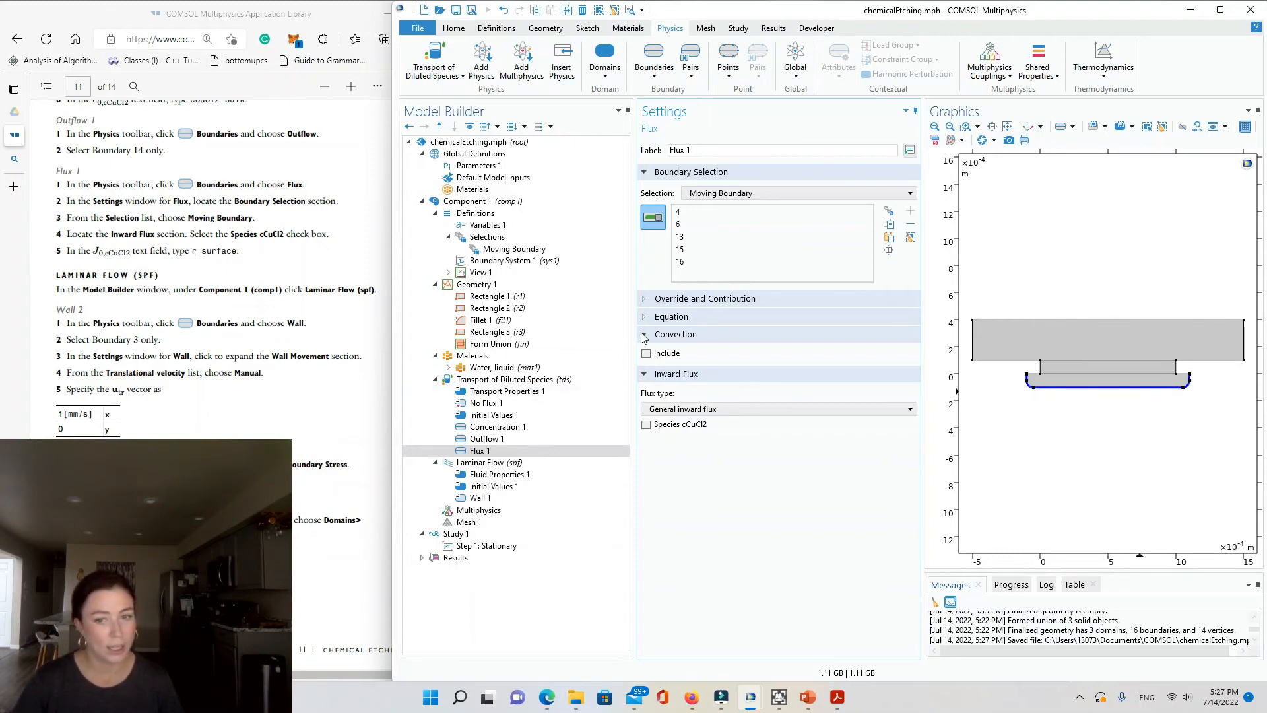
# Keep General inward flux for Flux 1, enable species cCuCl2 and set its inward flux J0 to r_surface
pyautogui.click(728, 410)
pyautogui.click(732, 417)
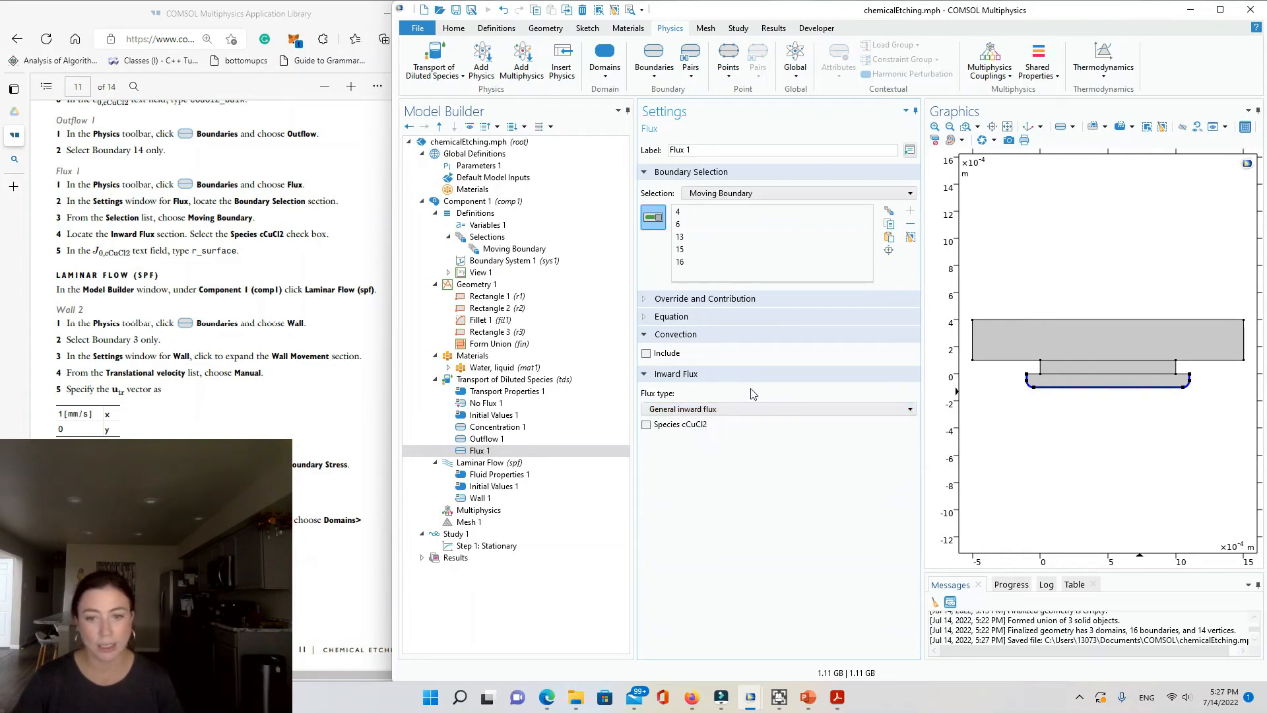
pyautogui.click(647, 425)
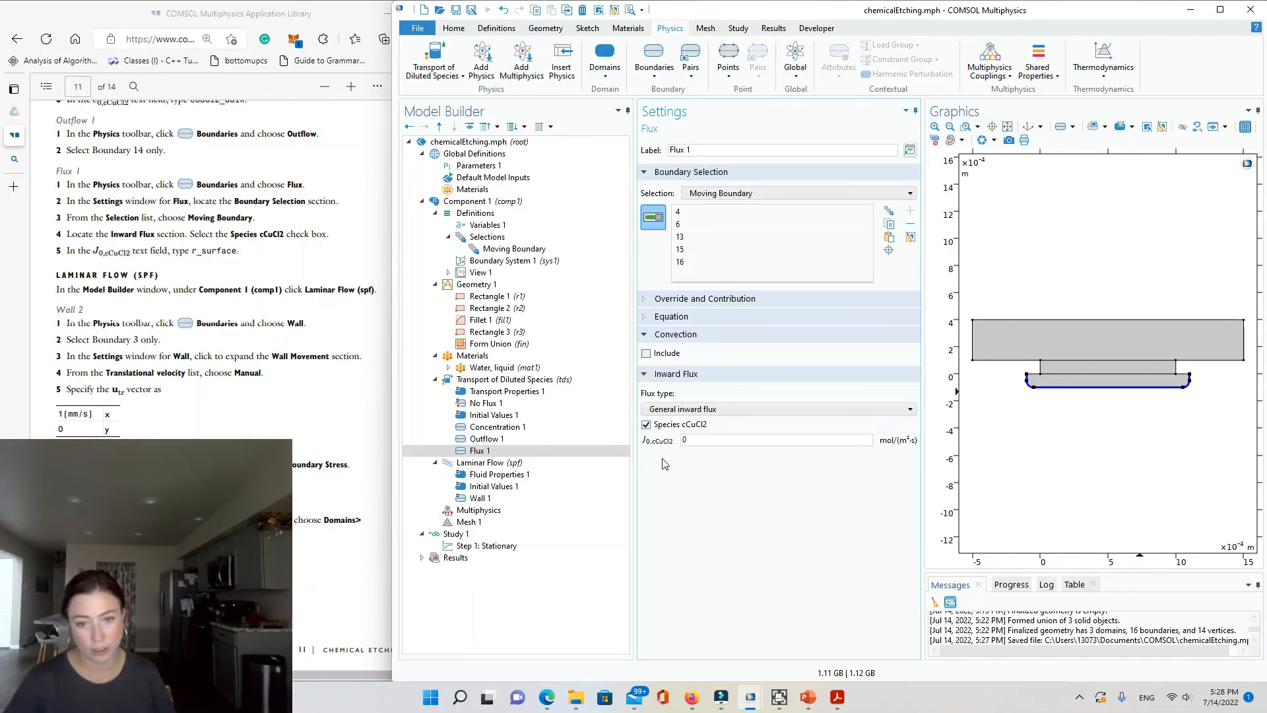
pyautogui.click(704, 439)
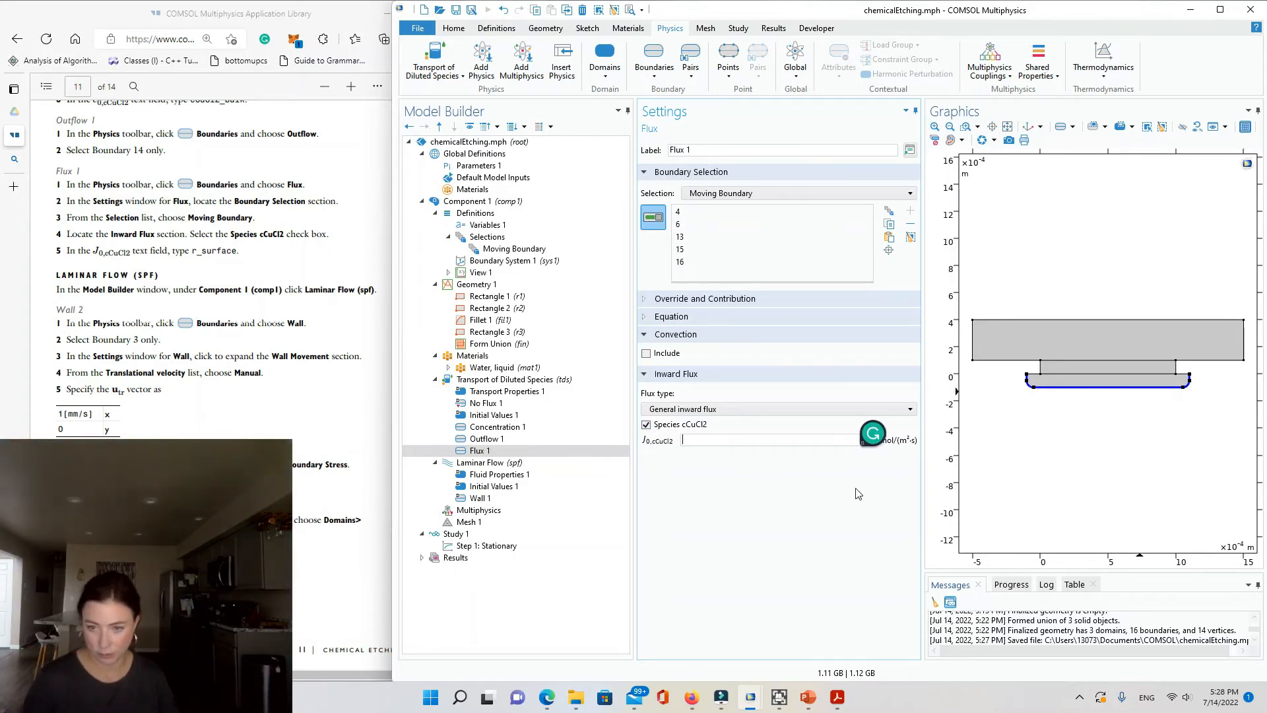
pyautogui.write('r_surfa')
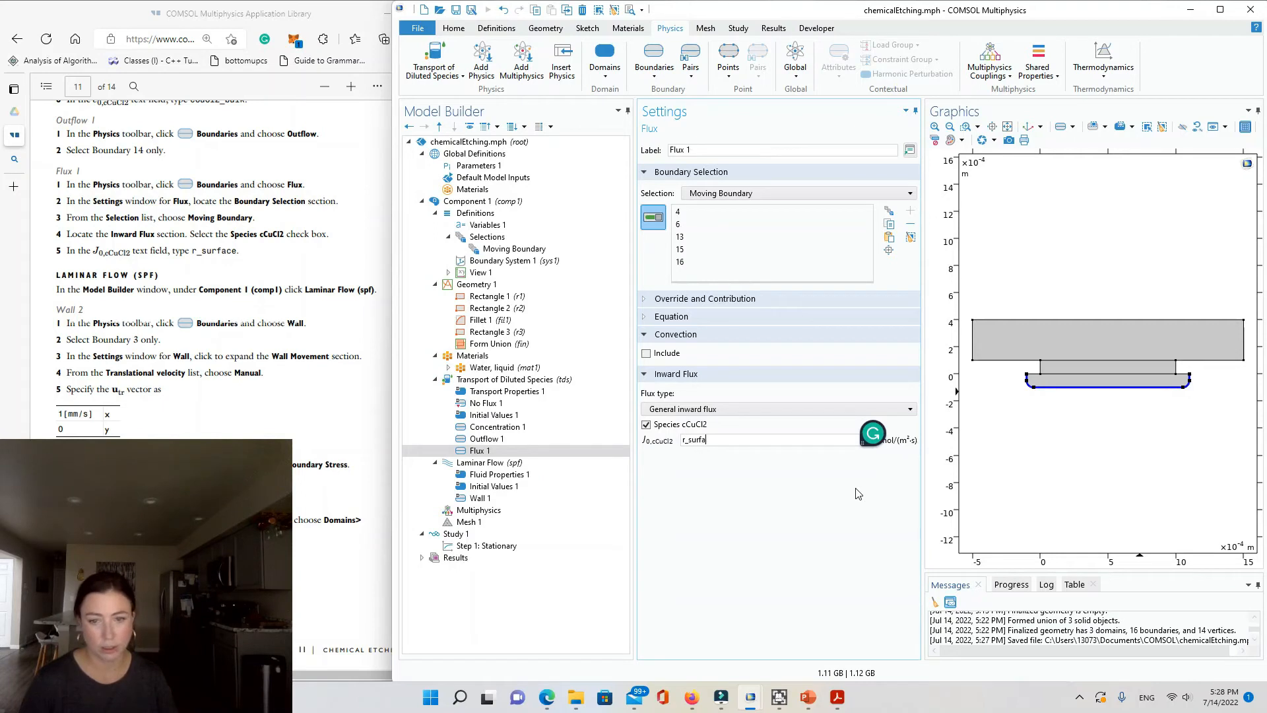
pyautogui.write('ce')
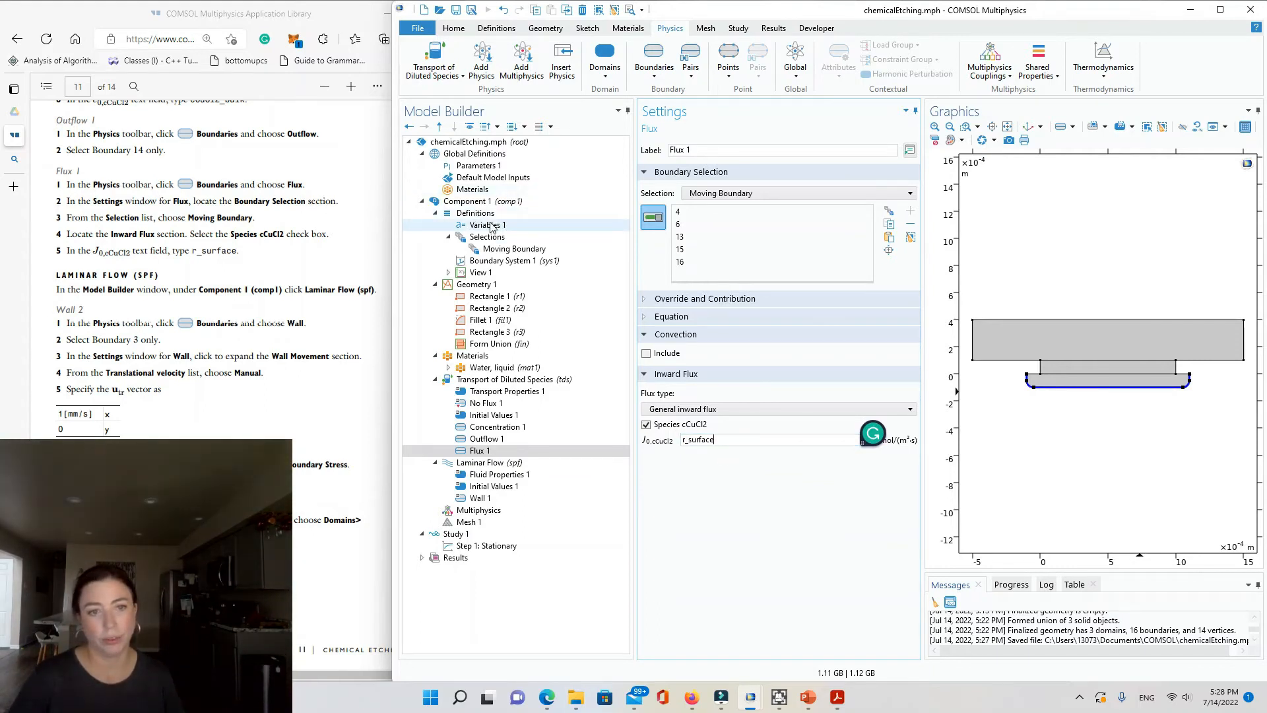
# Add a second Wall condition to Laminar Flow and assign it to boundary 3, the top edge of the upper rectangle
pyautogui.click(234, 396)
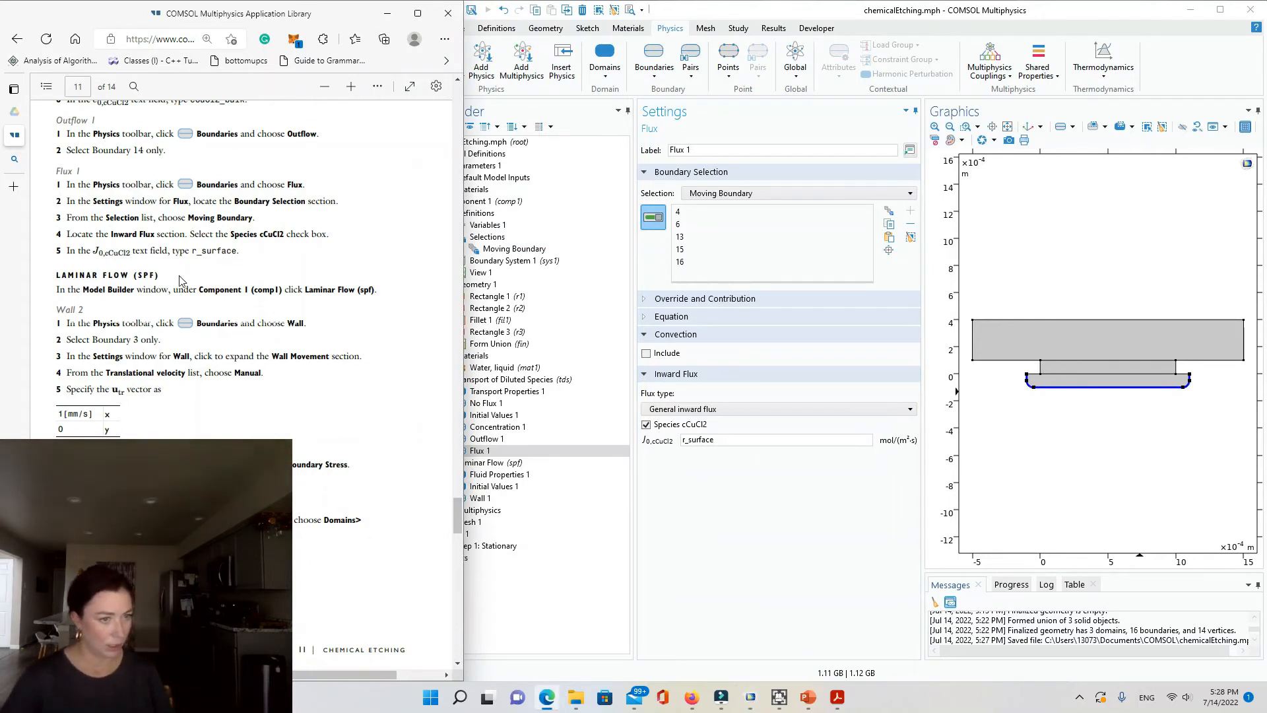
pyautogui.click(703, 547)
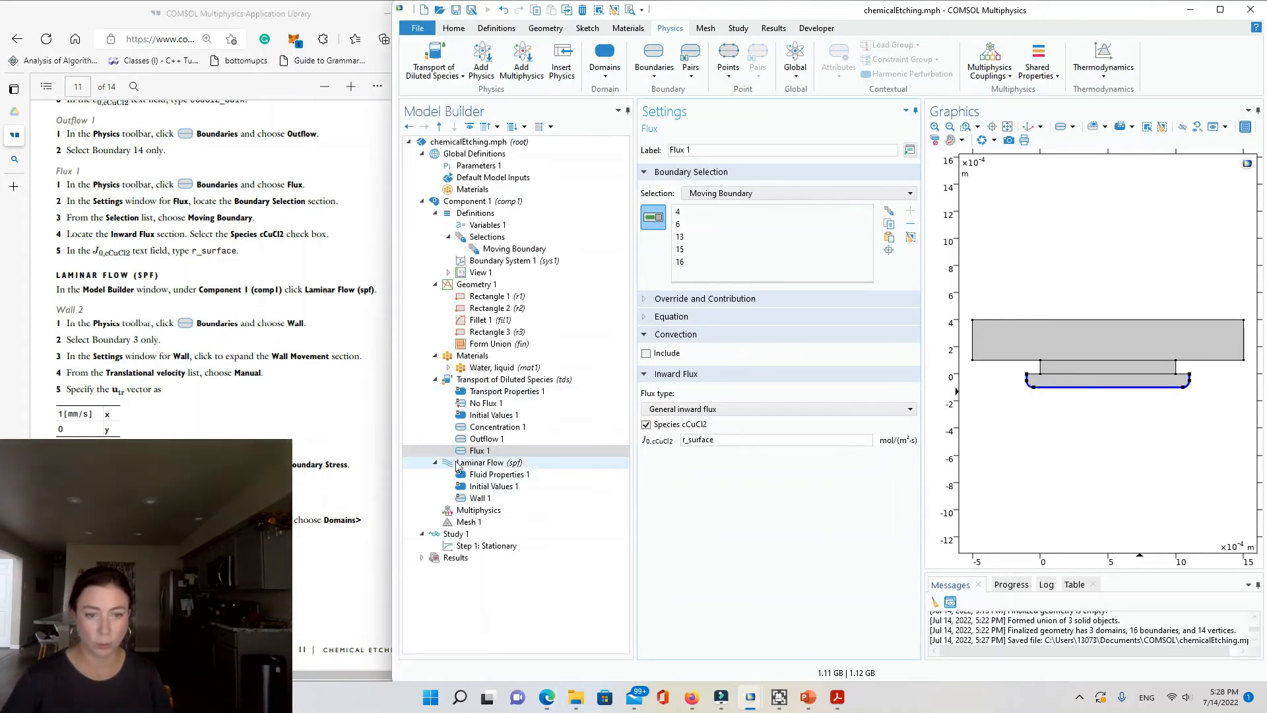
pyautogui.click(488, 464)
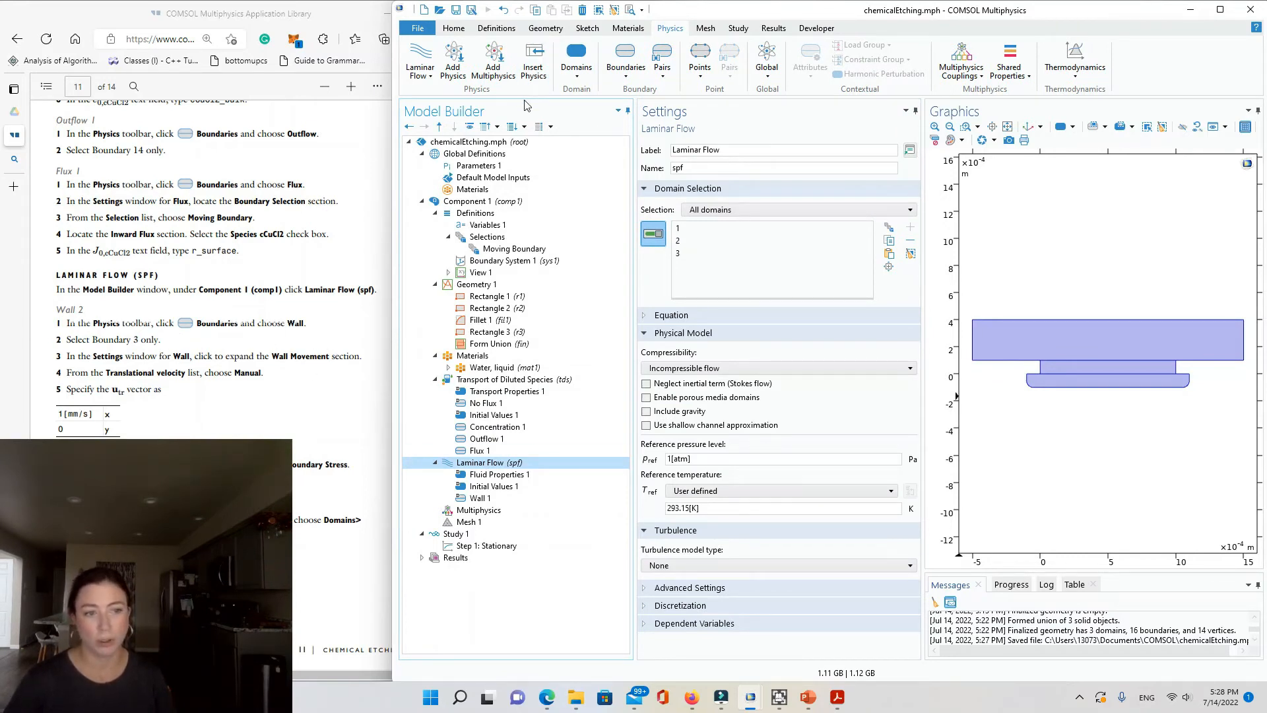
pyautogui.click(624, 69)
pyautogui.click(392, 132)
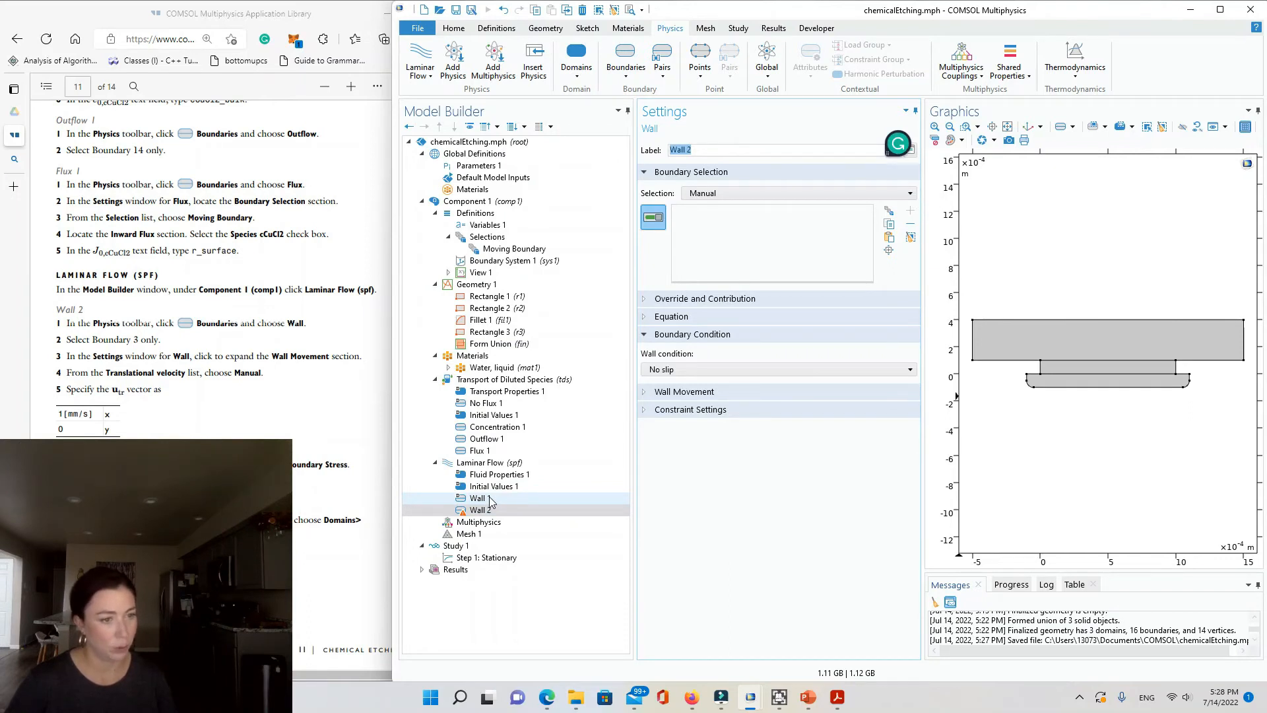
pyautogui.click(500, 499)
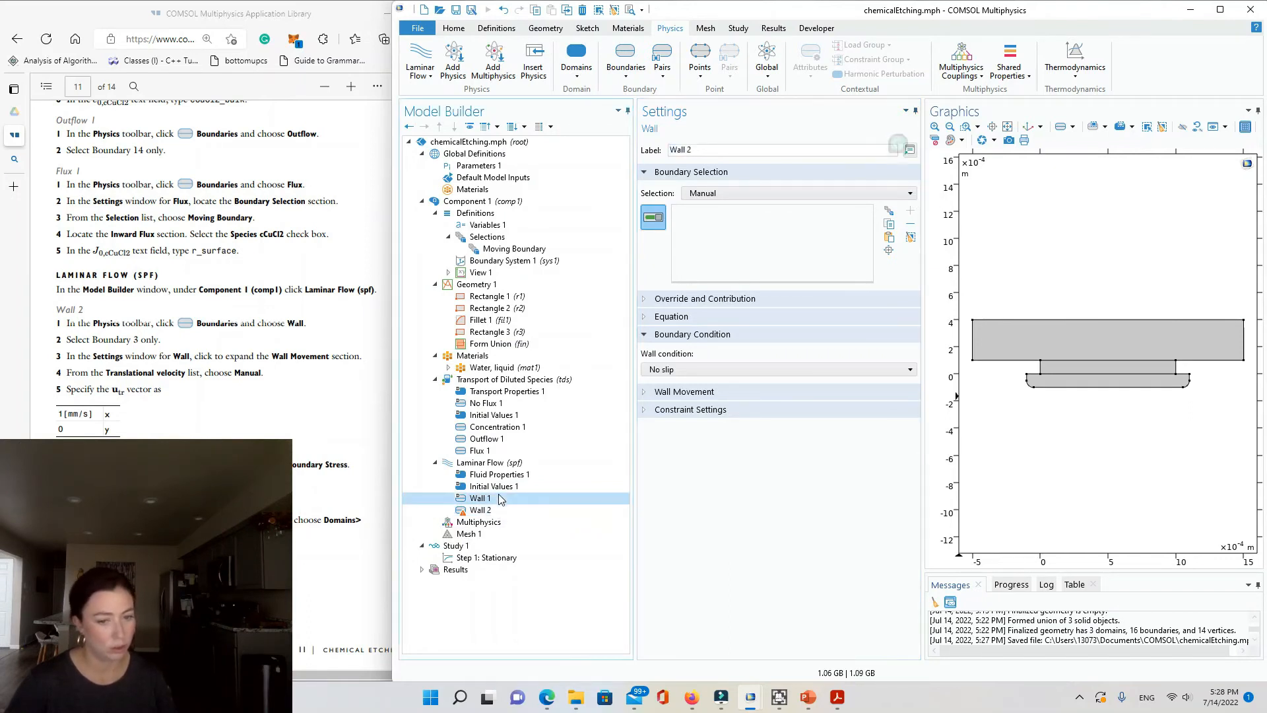
pyautogui.click(481, 510)
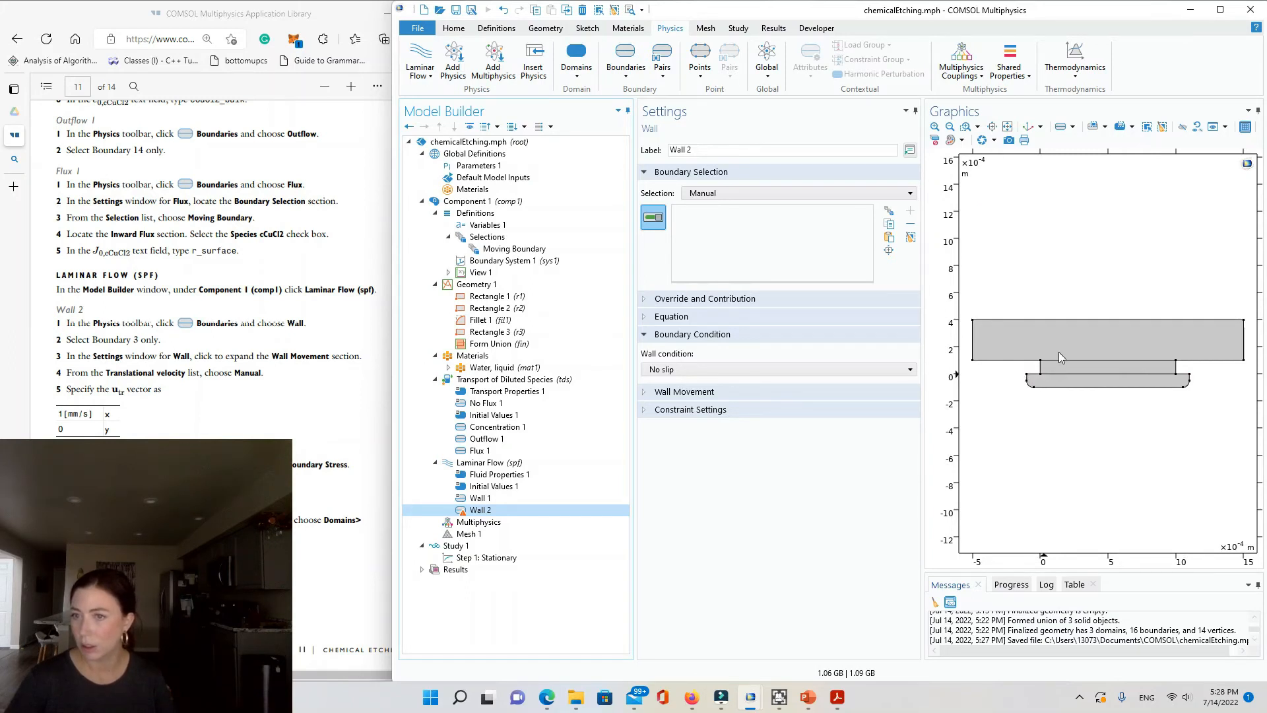
pyautogui.click(1008, 320)
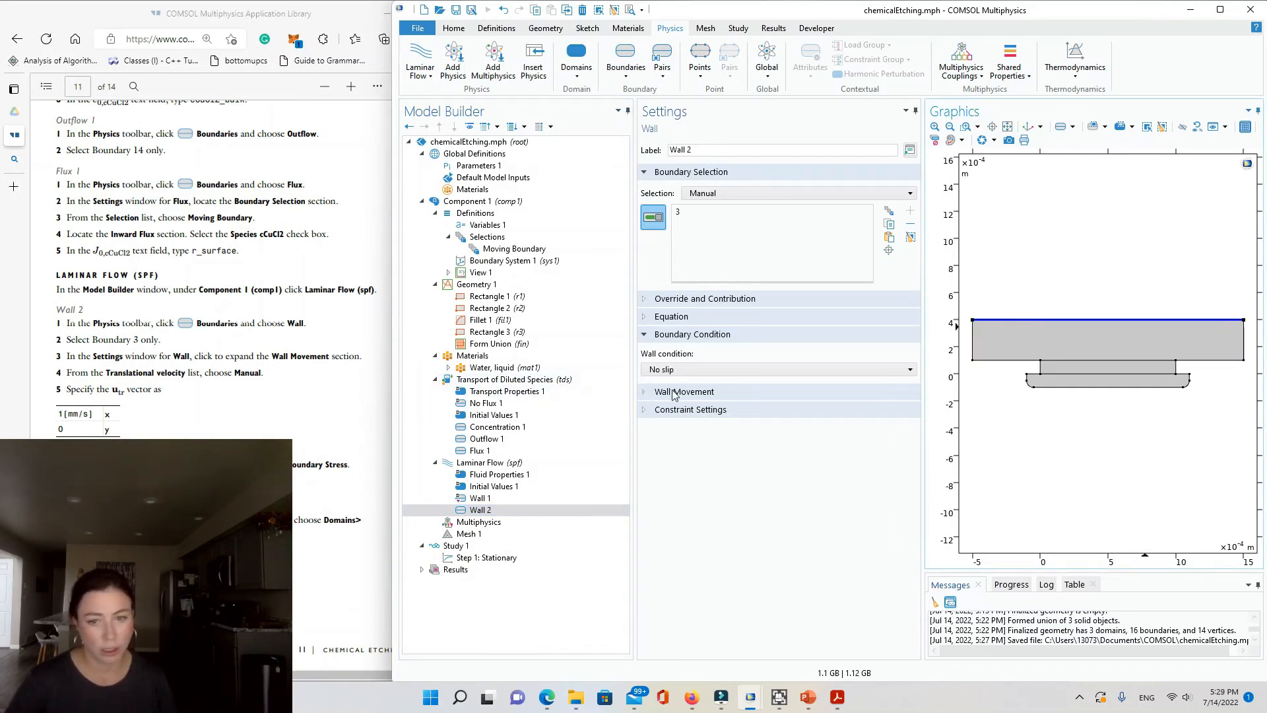
# Set the translational velocity of Wall 2 to Manual, with an x-component of 1[mm/s]
pyautogui.click(647, 393)
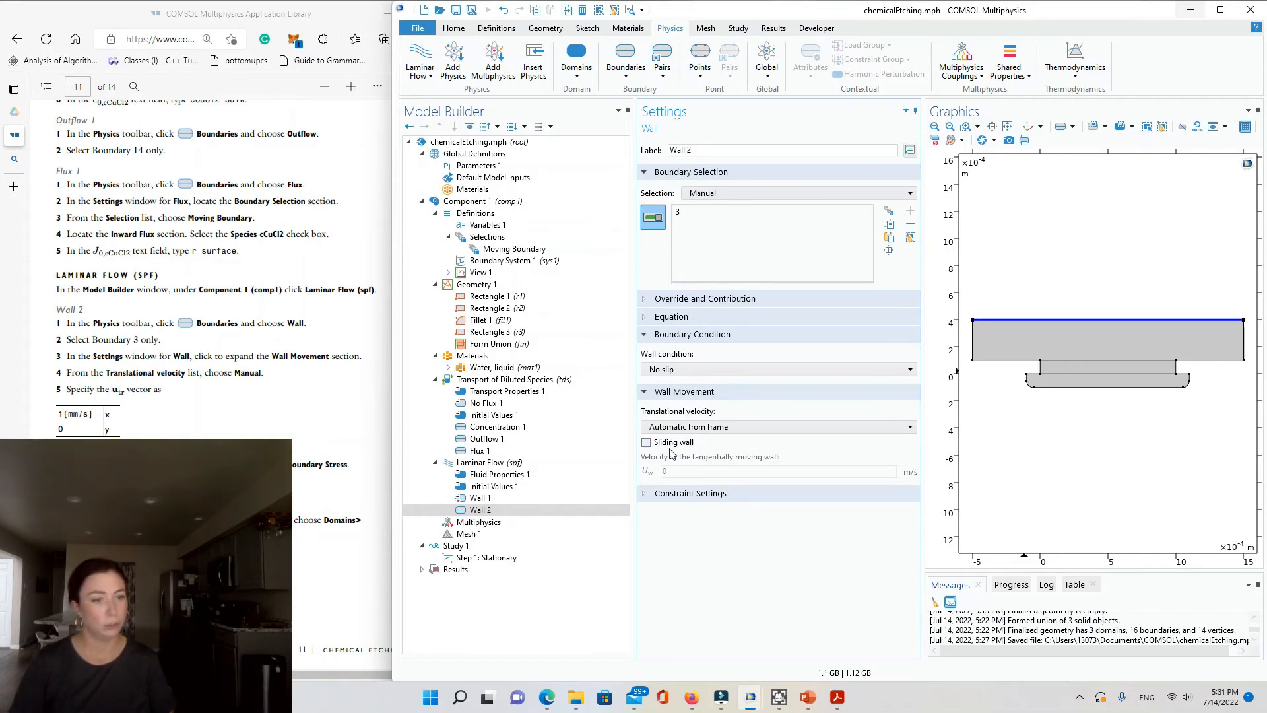
pyautogui.click(670, 427)
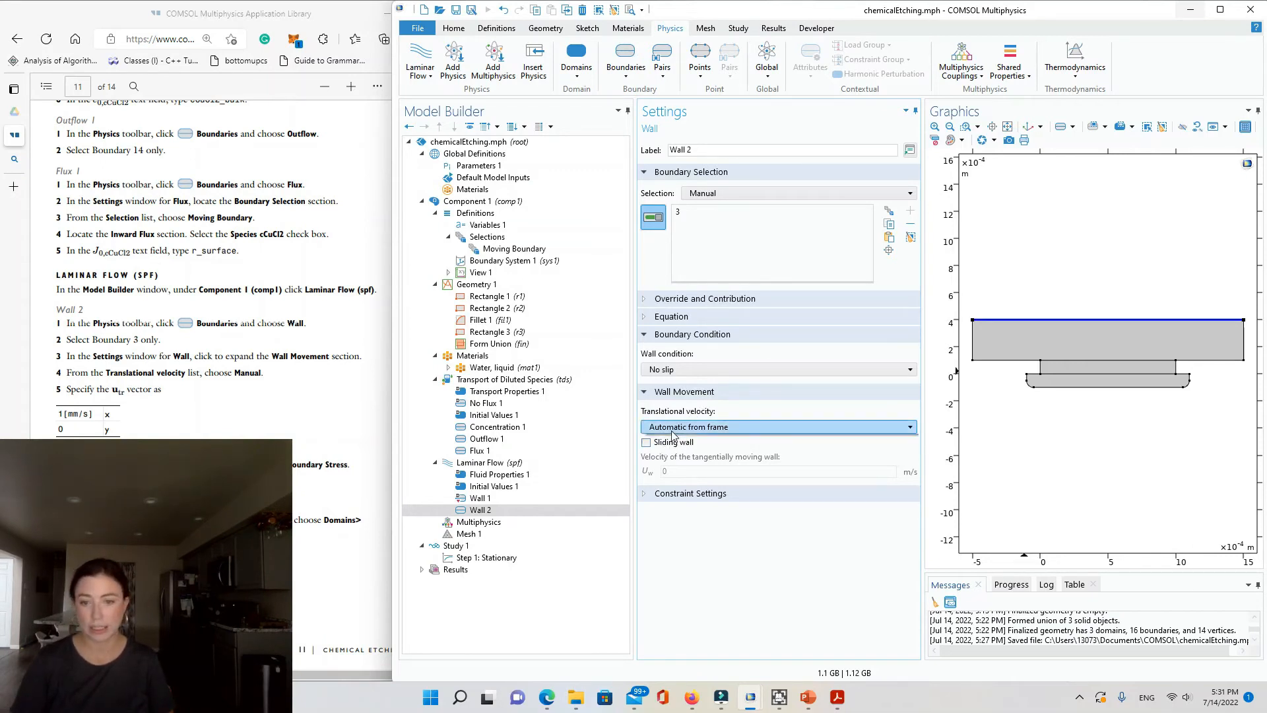
pyautogui.click(660, 466)
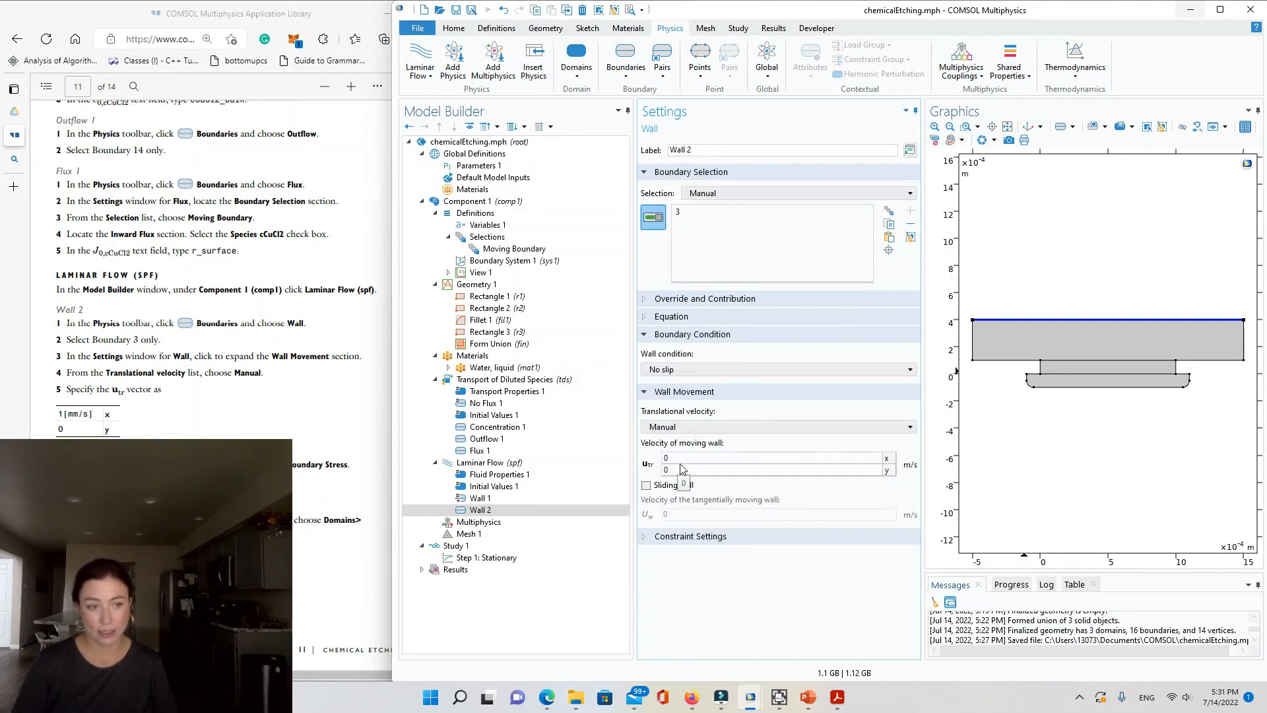
pyautogui.click(677, 460)
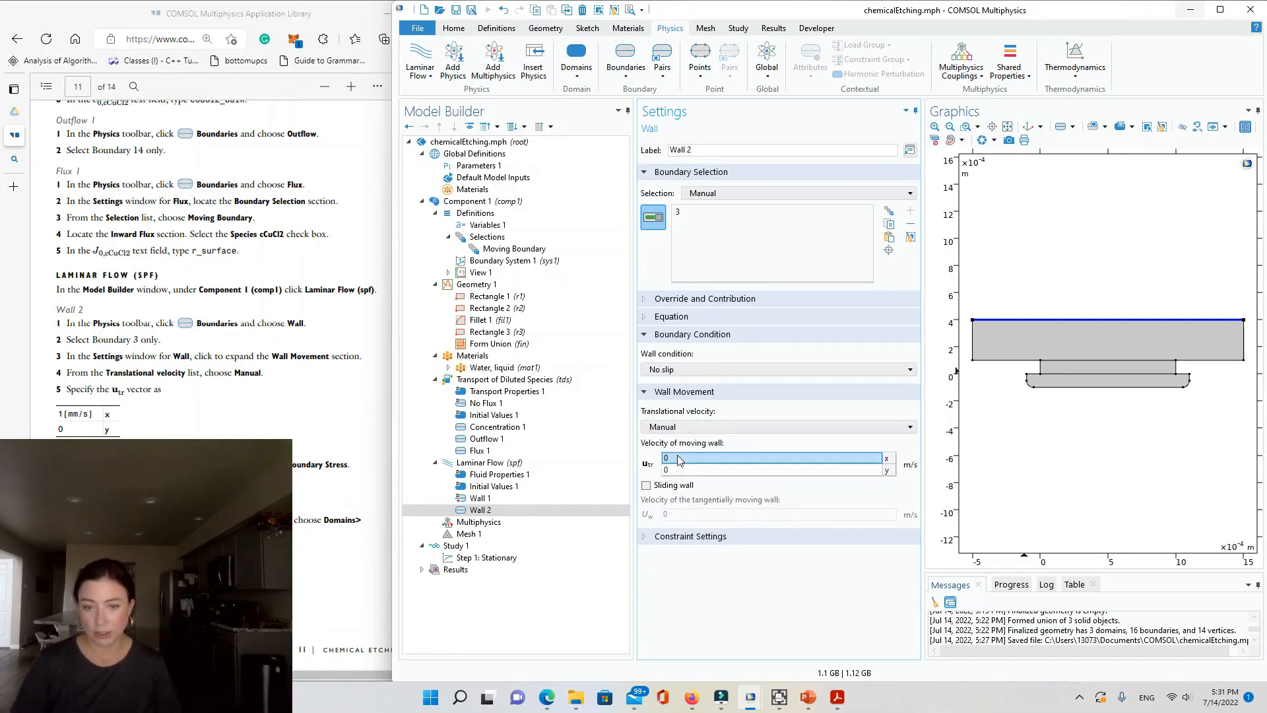
pyautogui.write('1')
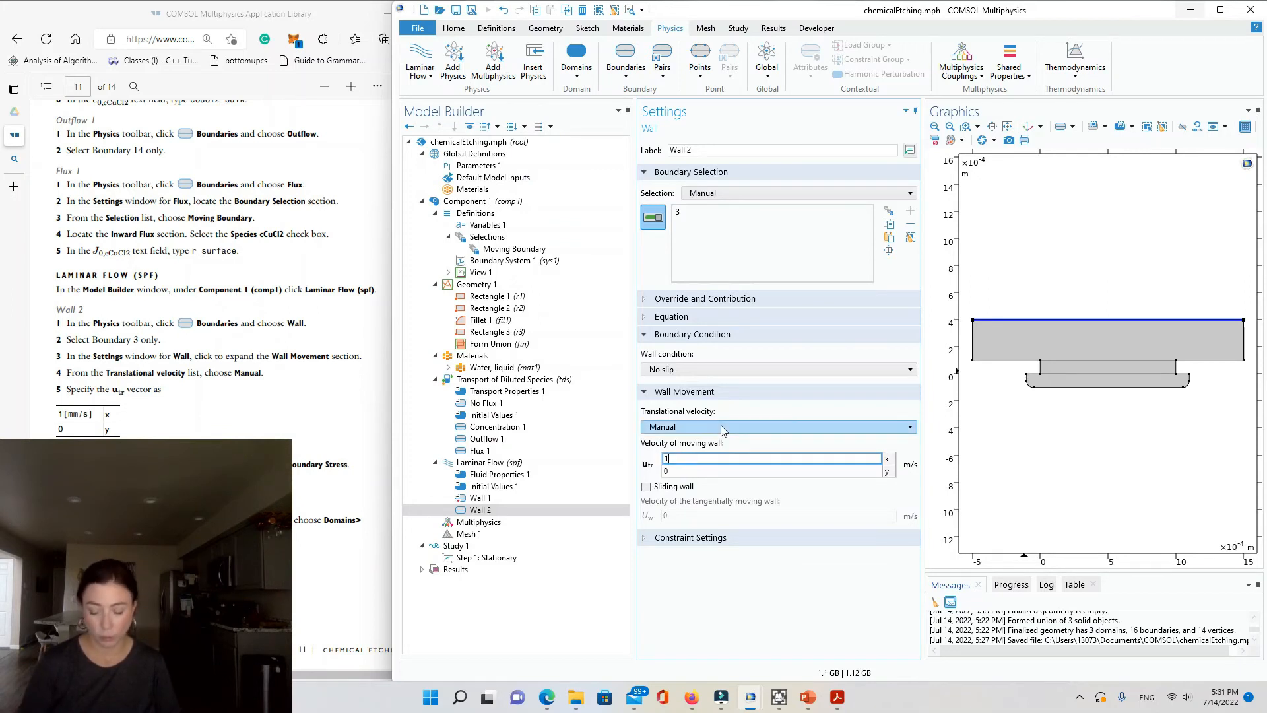
pyautogui.write('[mm/s')
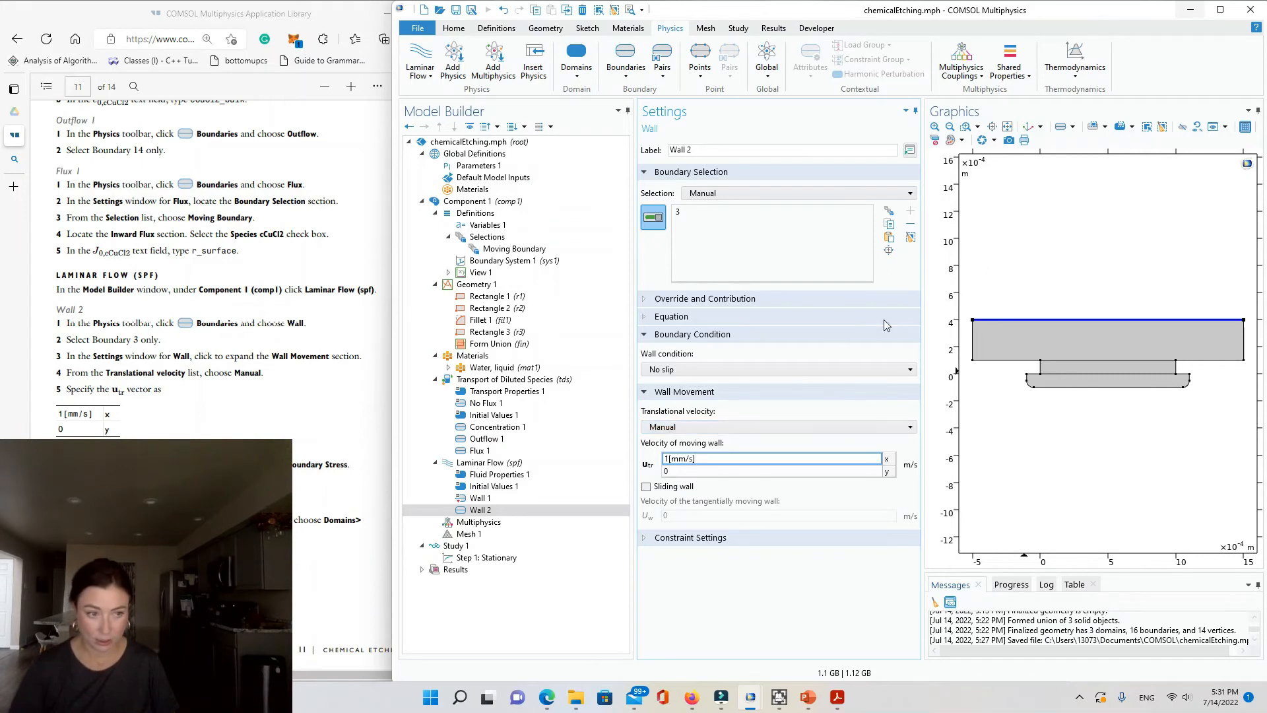
pyautogui.press('Return')
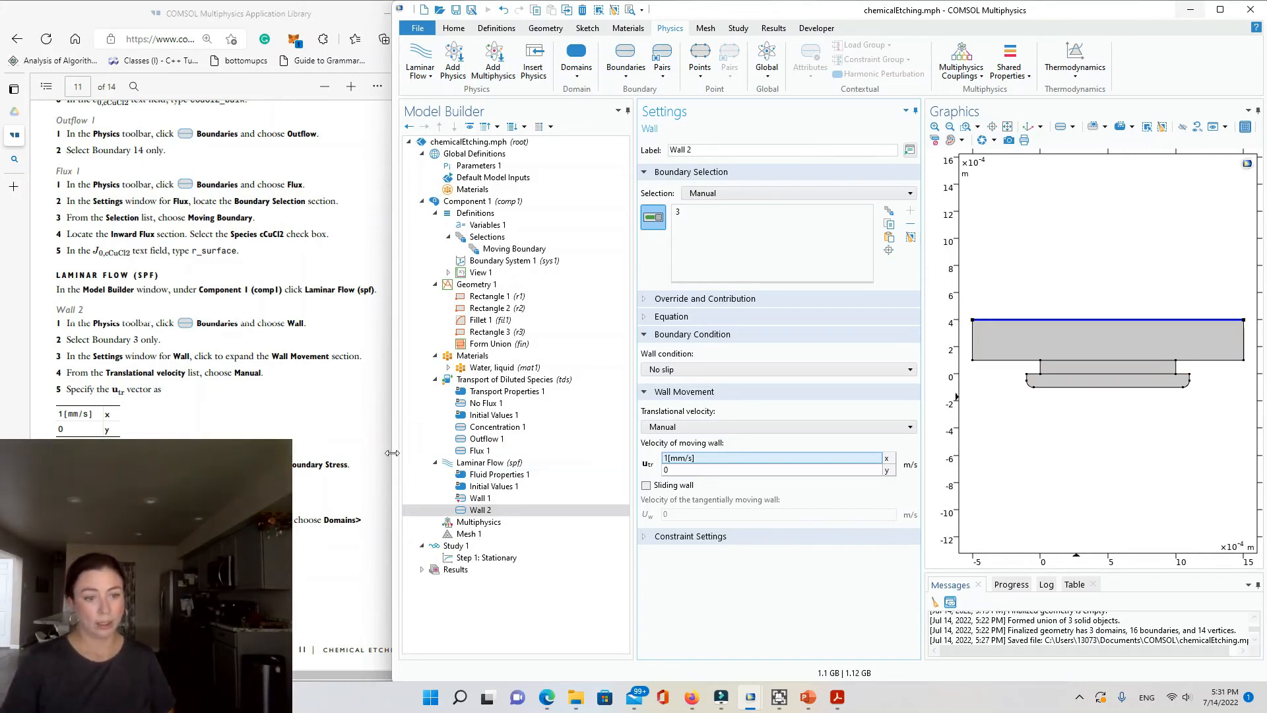
# Add a Boundary Stress condition to Laminar Flow on boundaries 1 and 14, the two side edges of the upper rectangle
pyautogui.click(629, 78)
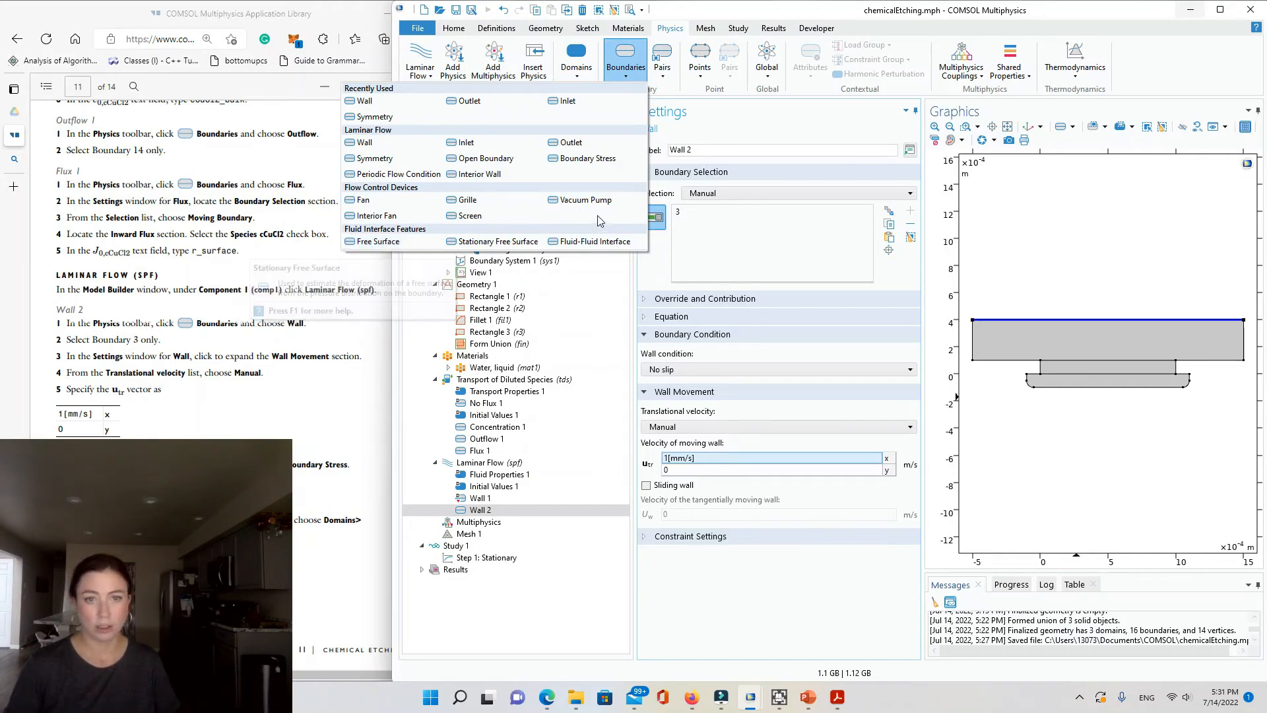
pyautogui.click(587, 158)
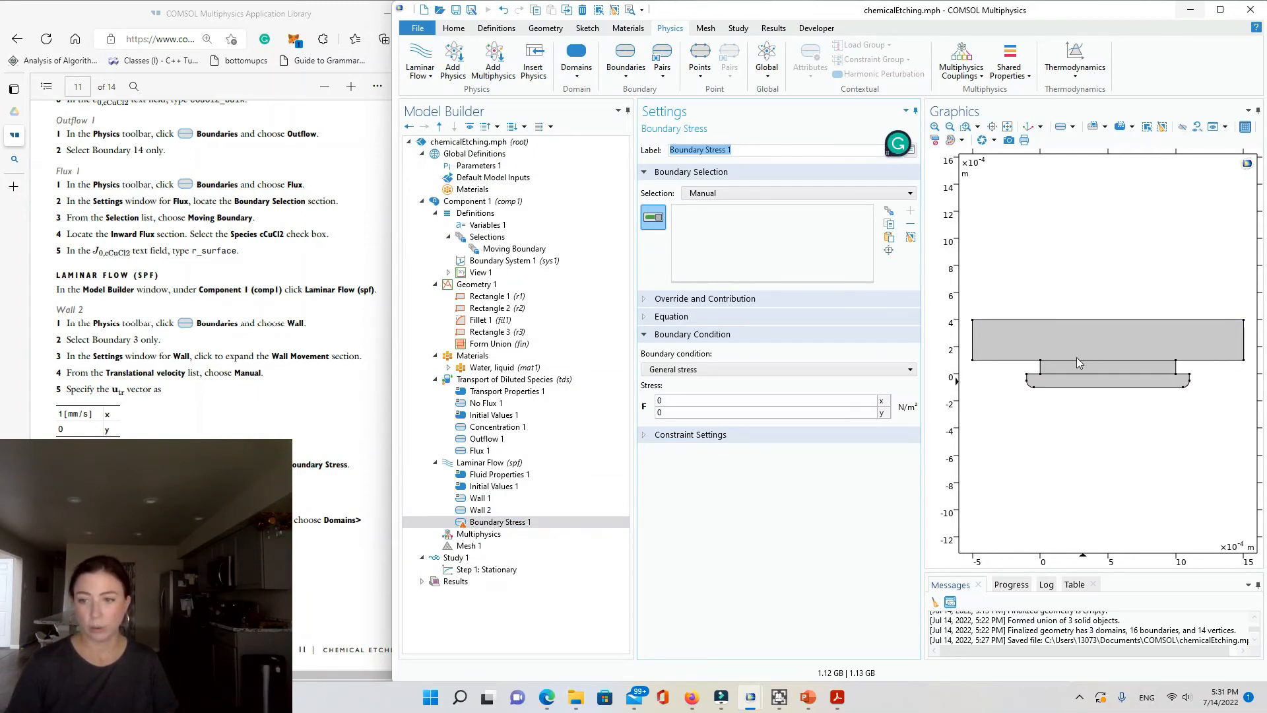
pyautogui.click(972, 346)
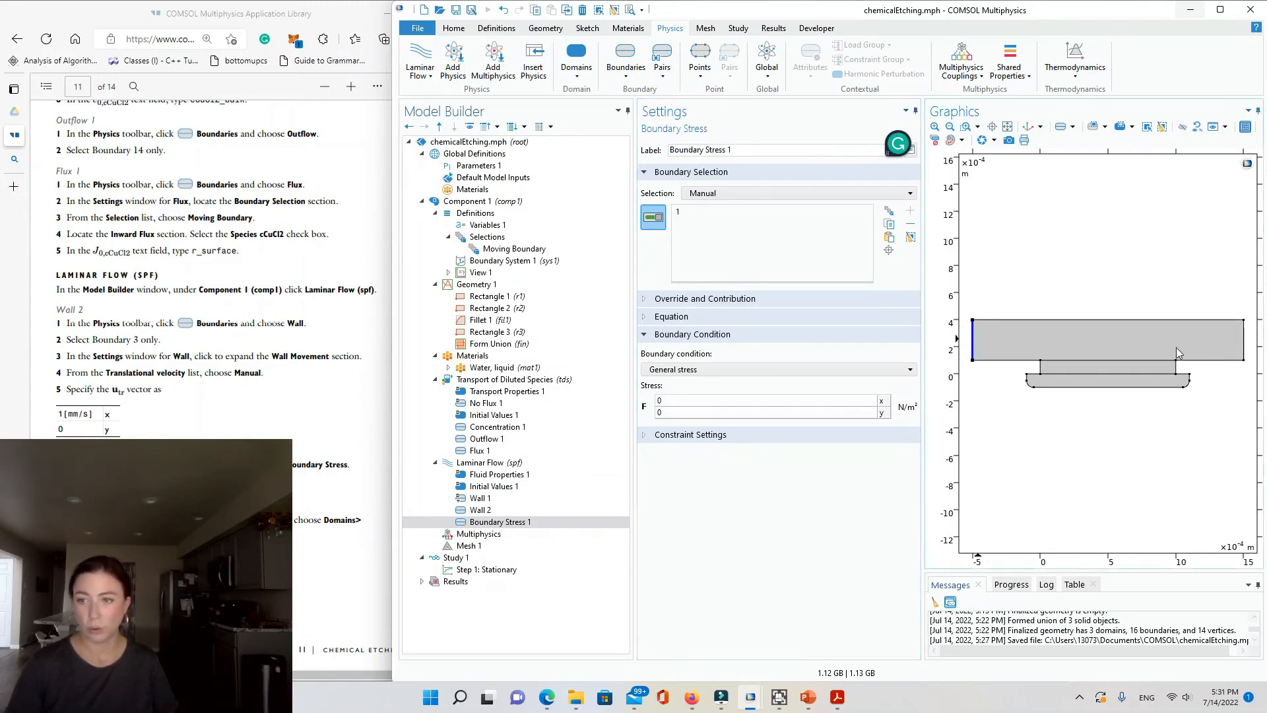
pyautogui.click(1244, 343)
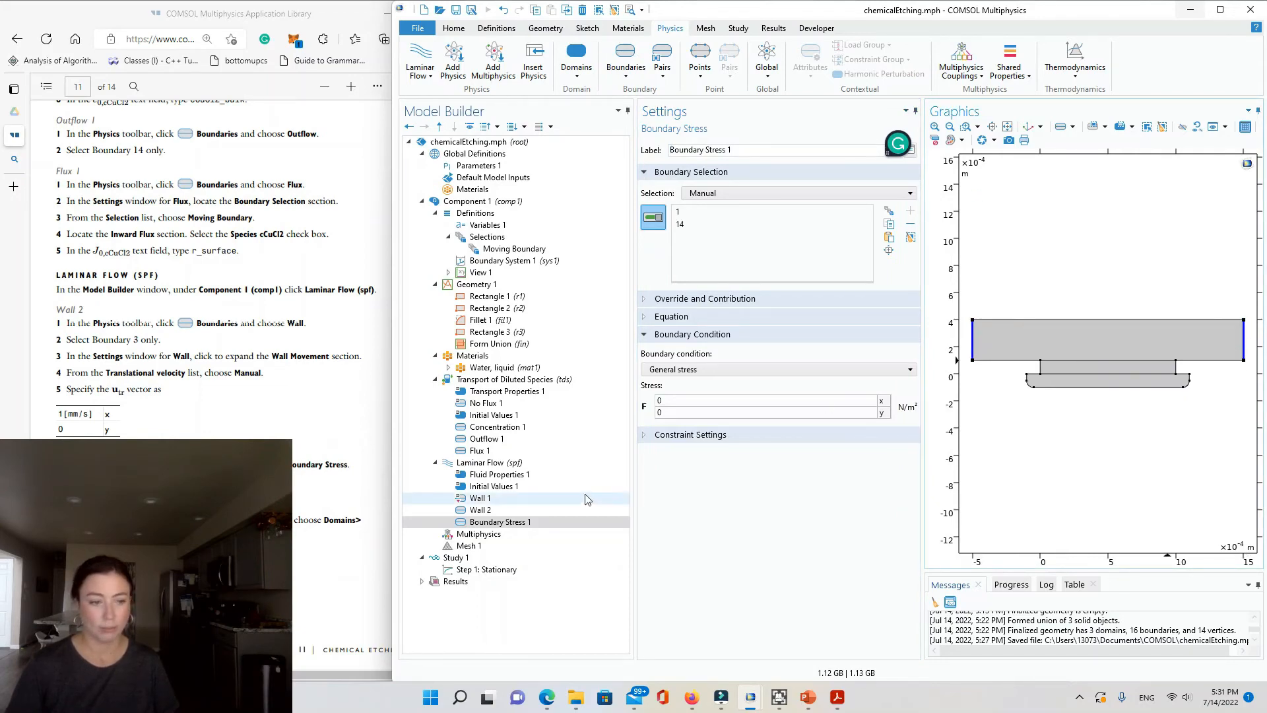
# Add a Deforming Domain to the component's deformed geometry and assign it to domain 2, the lowest filleted domain
pyautogui.scroll(-3, 267, 439)
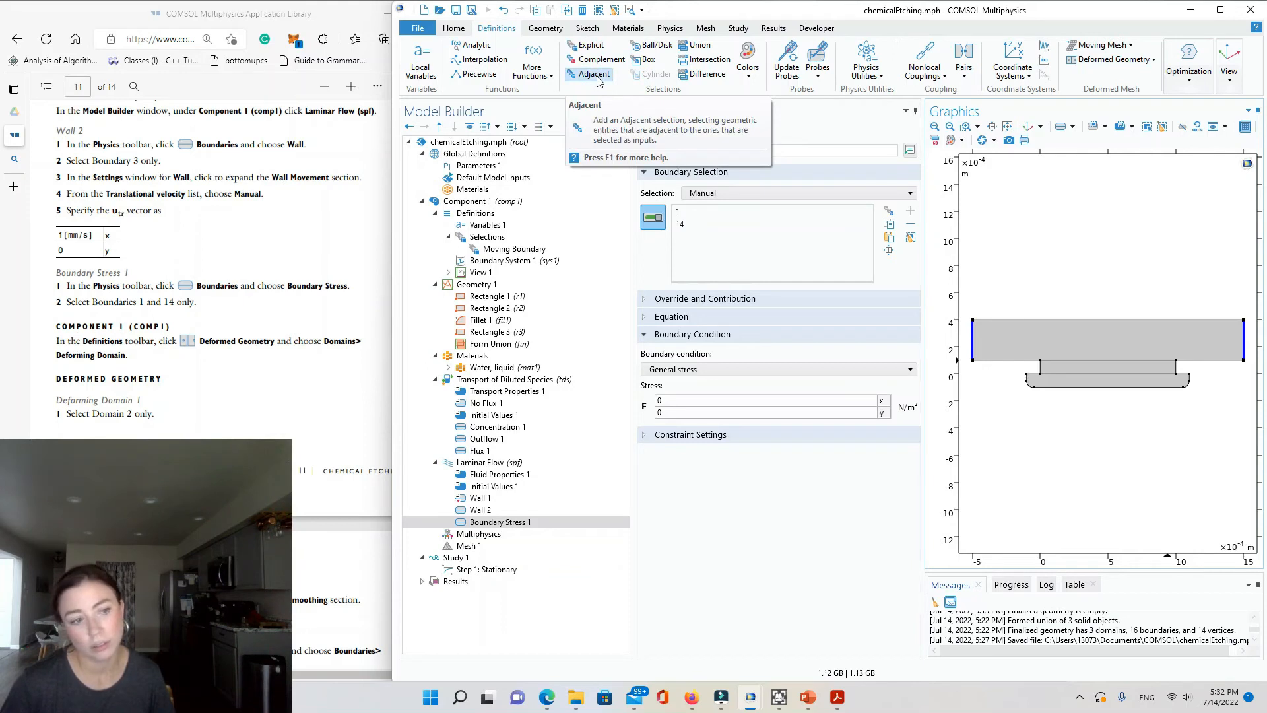
pyautogui.click(1112, 64)
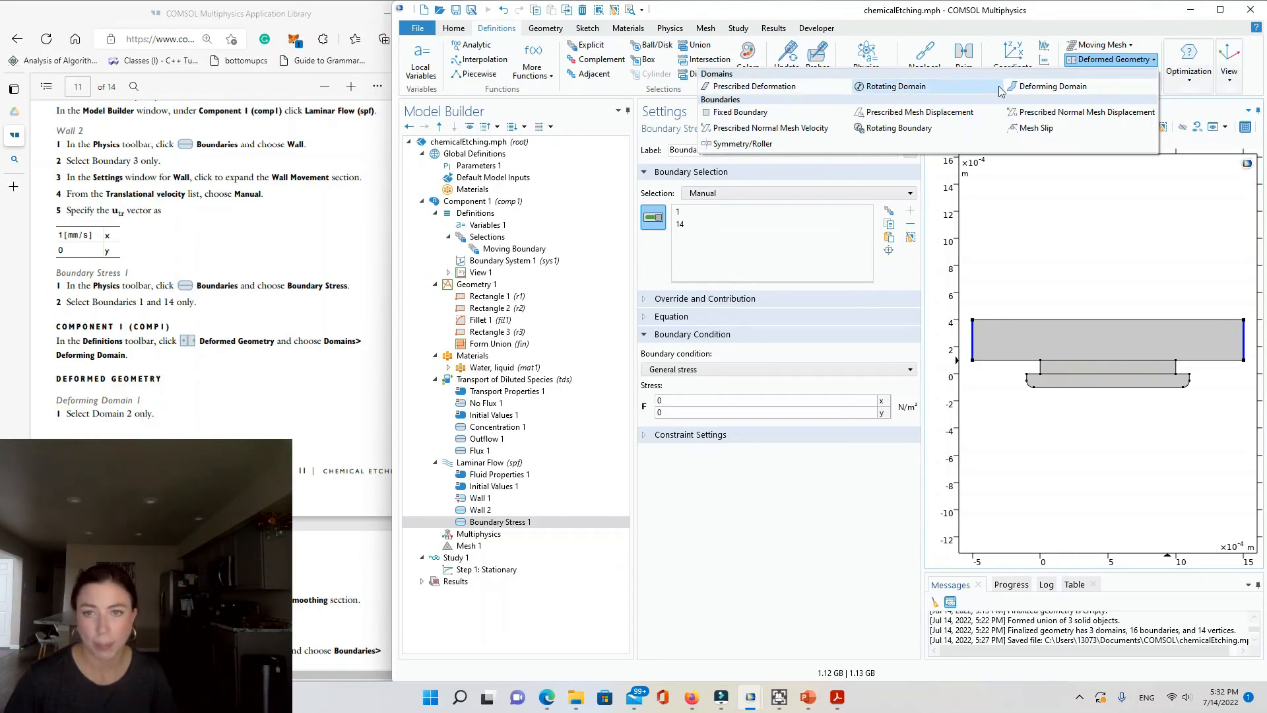
pyautogui.click(1079, 92)
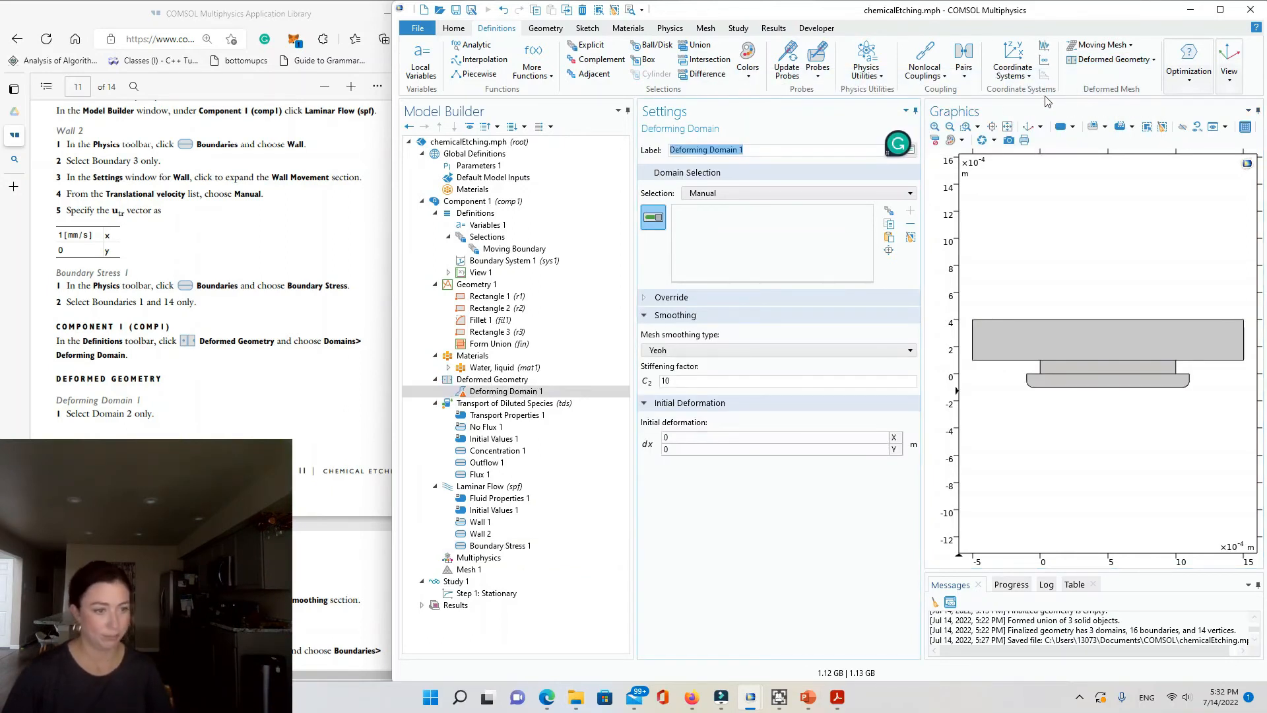
pyautogui.click(1072, 388)
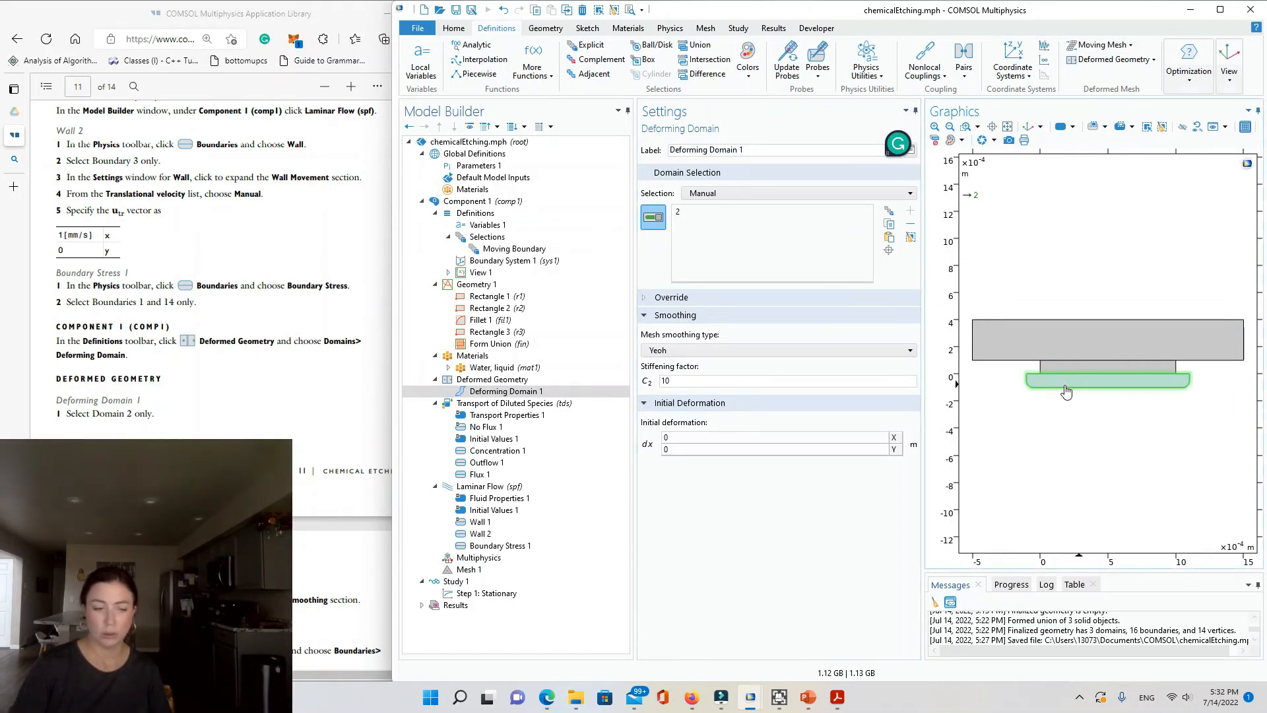
# Set the mesh smoothing type of Deforming Domain 1 to Hyperelastic, as given in the guide
pyautogui.click(231, 378)
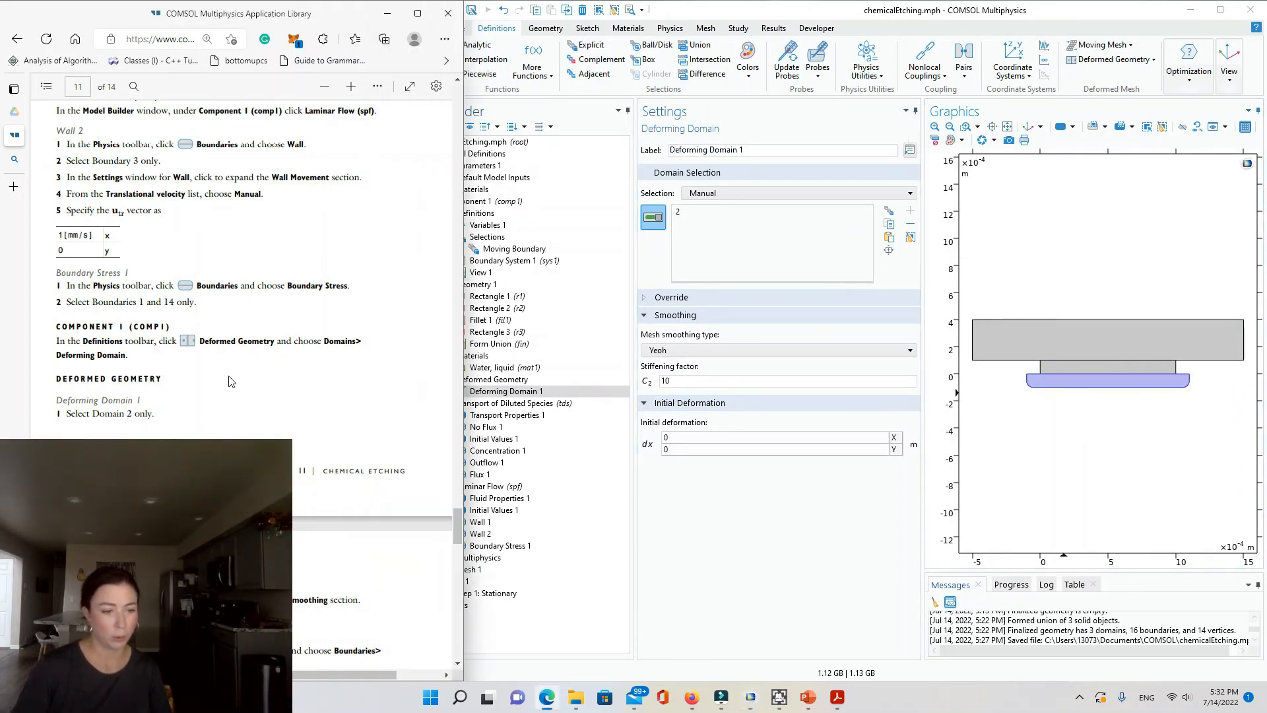
pyautogui.scroll(-4, 234, 375)
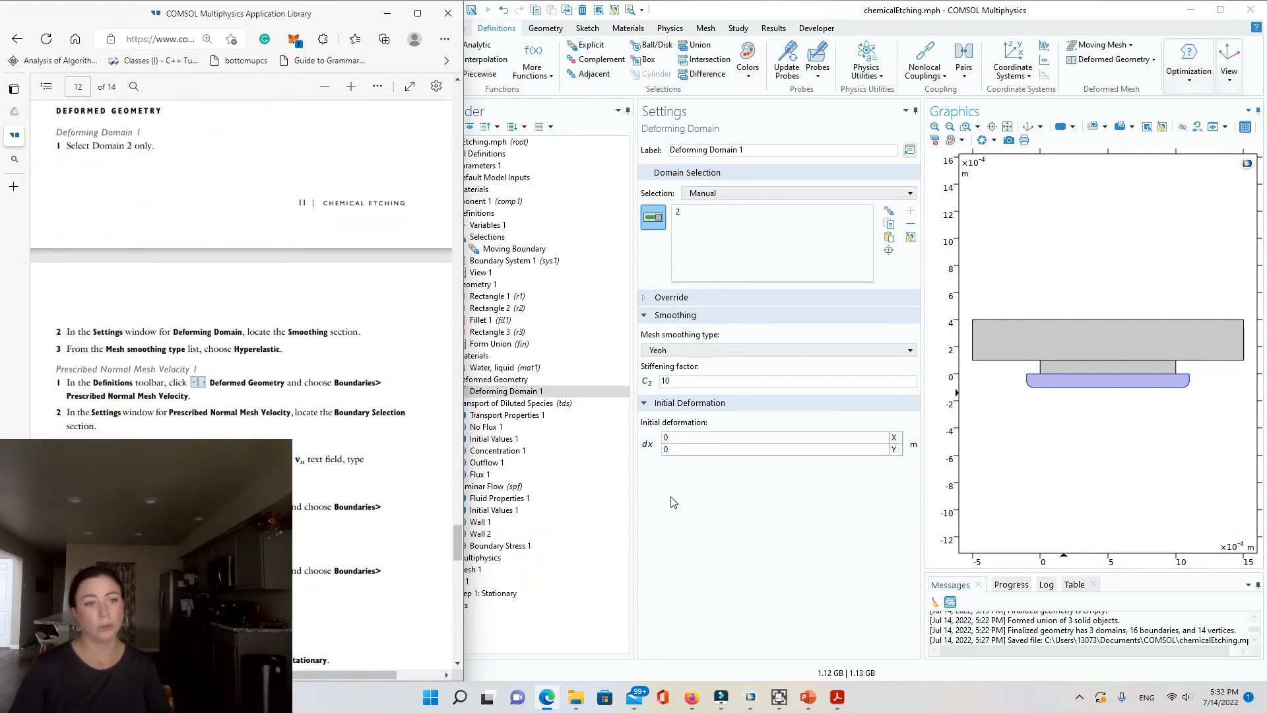
pyautogui.click(696, 352)
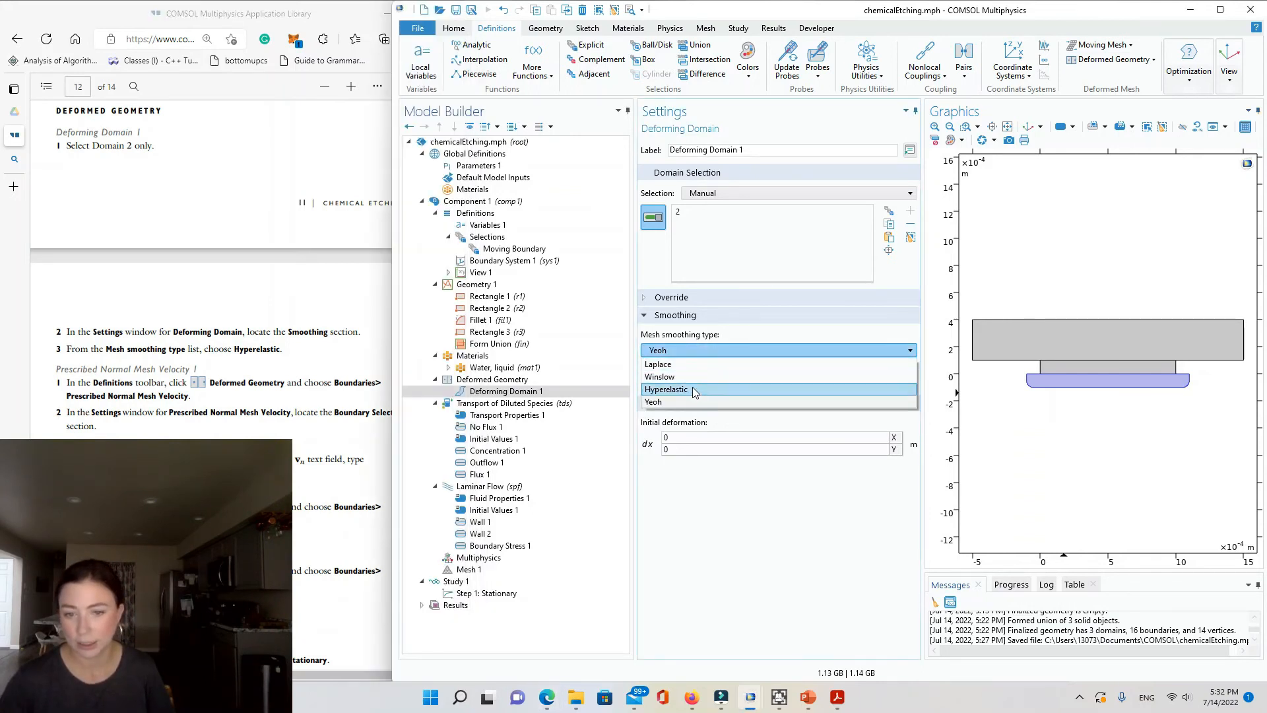
pyautogui.click(692, 387)
pyautogui.click(695, 351)
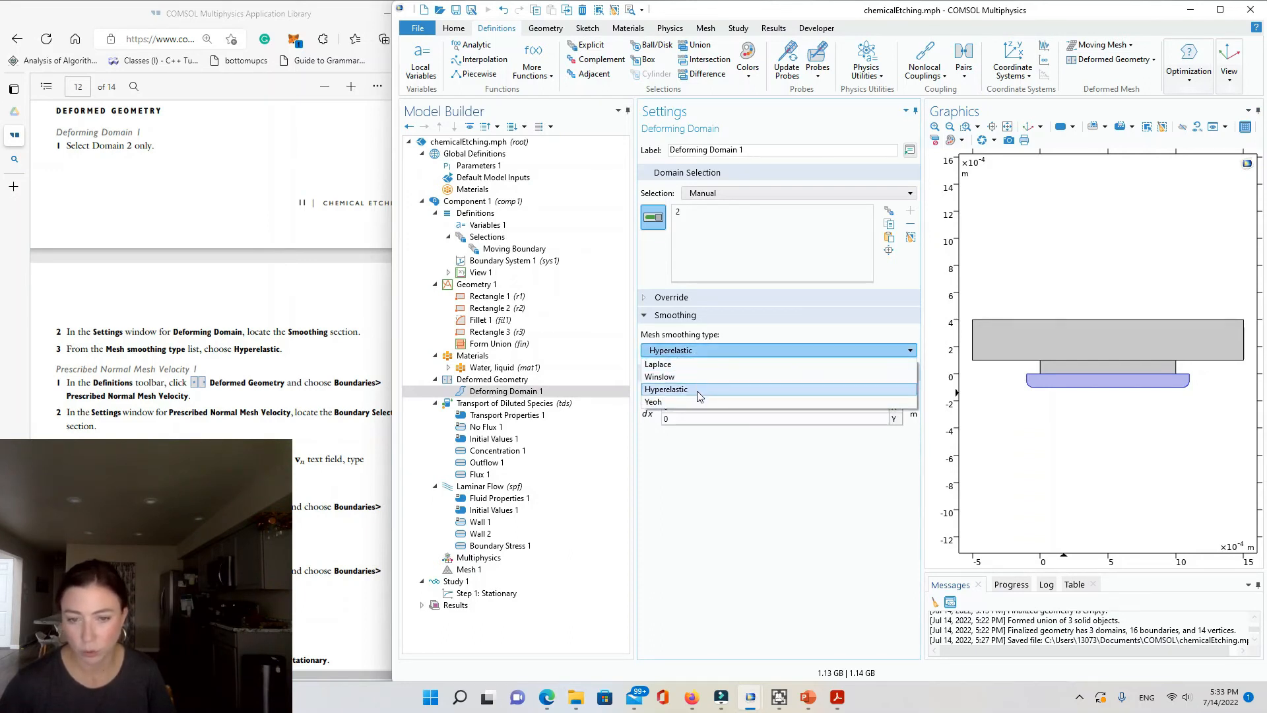
pyautogui.click(689, 460)
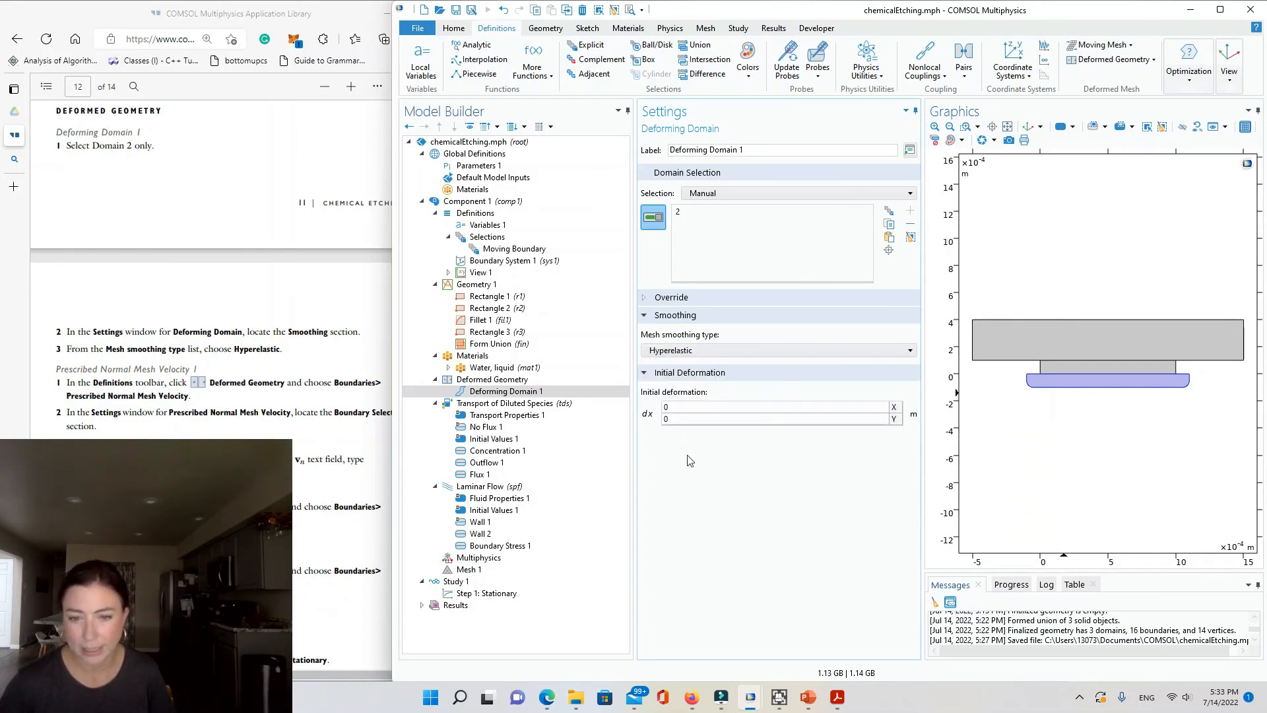
# Add a Prescribed Normal Mesh Velocity boundary condition to the deformed geometry and assign it to the Moving Boundary selection
pyautogui.click(331, 358)
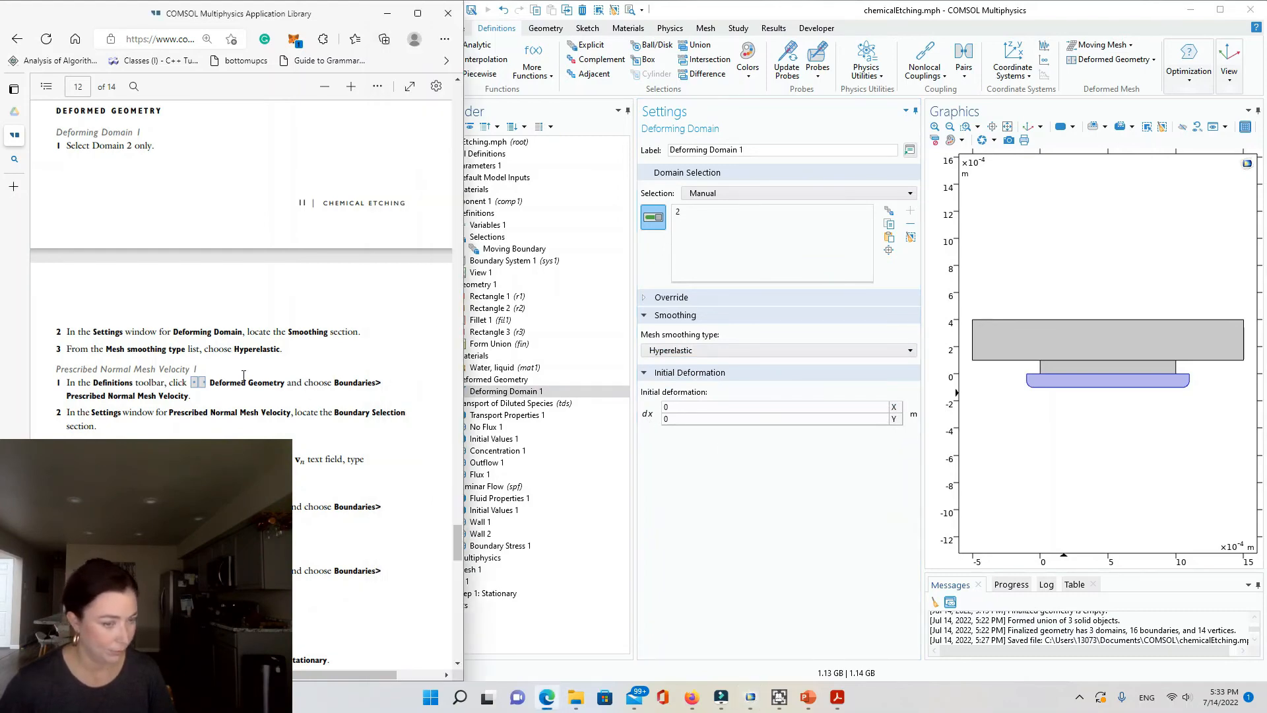
pyautogui.scroll(-5, 245, 374)
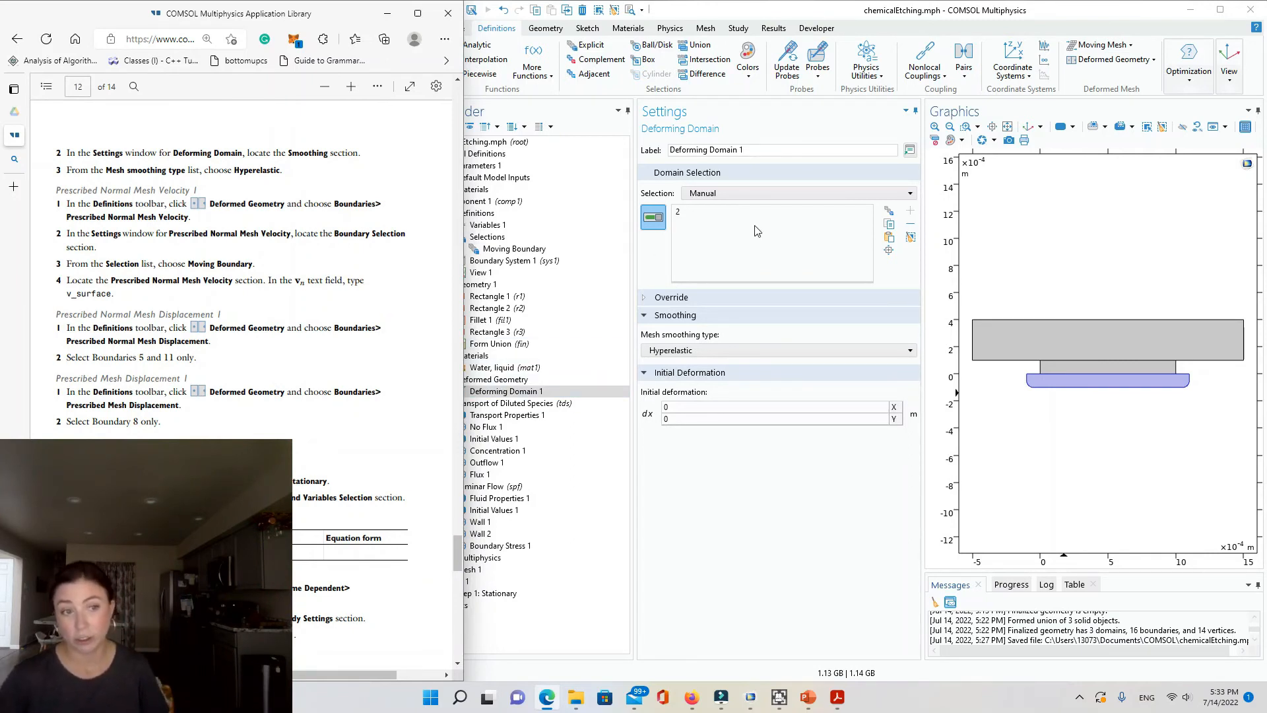
pyautogui.click(1149, 61)
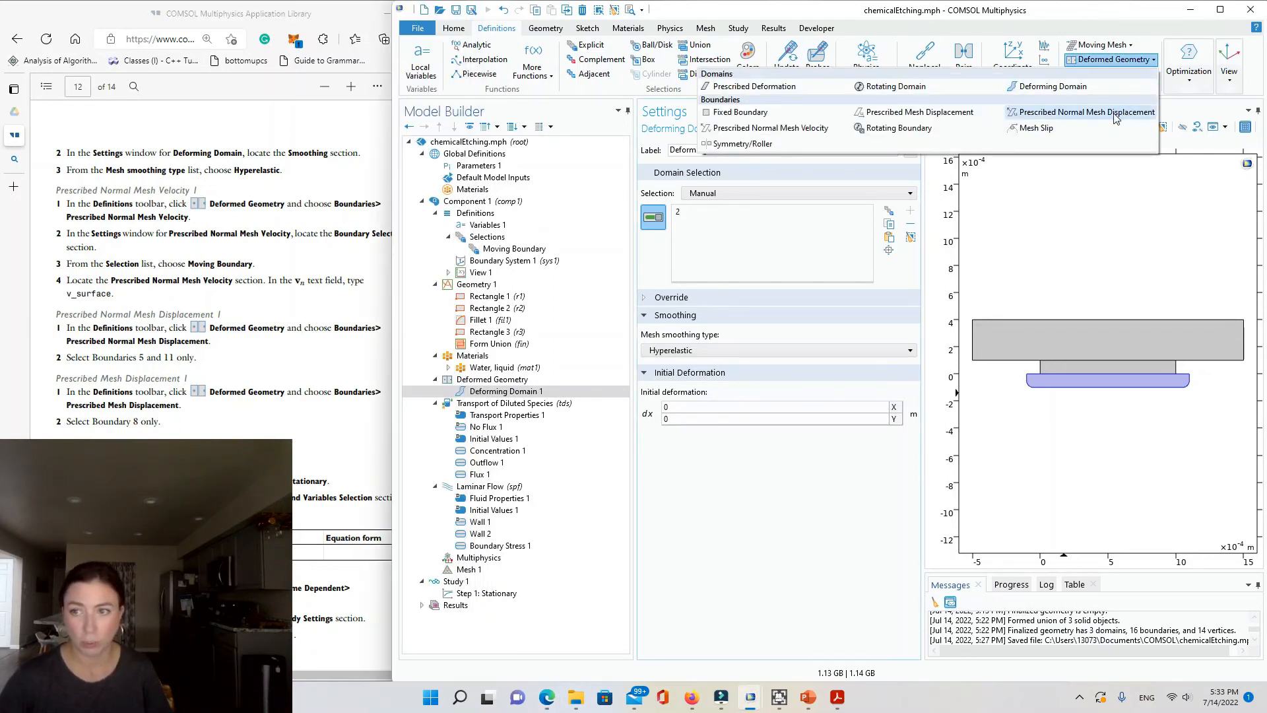
pyautogui.click(760, 136)
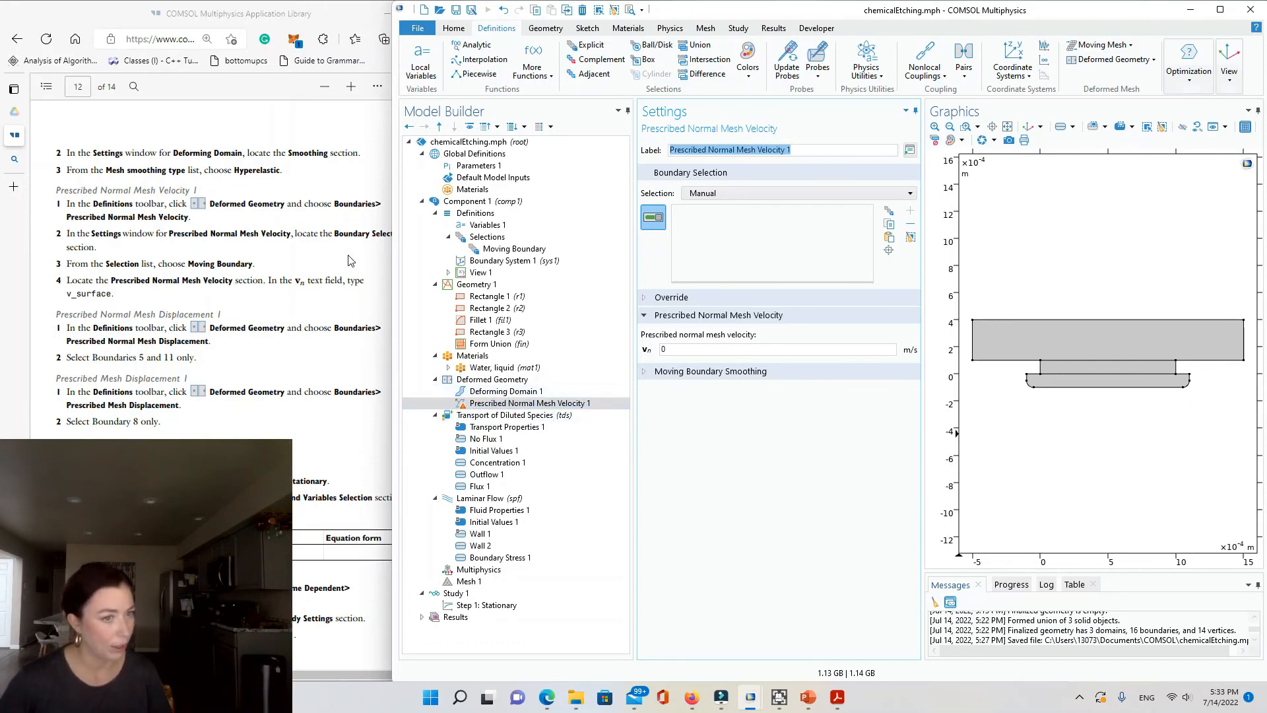
pyautogui.click(273, 258)
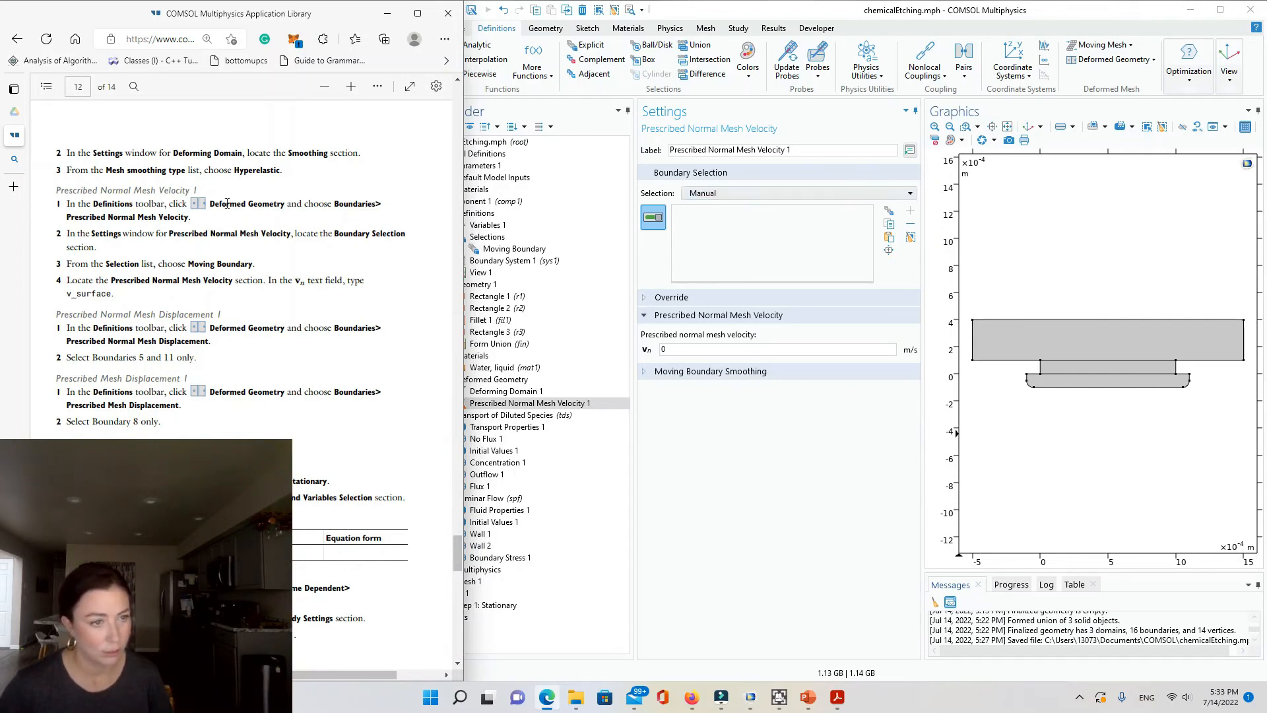
pyautogui.click(787, 191)
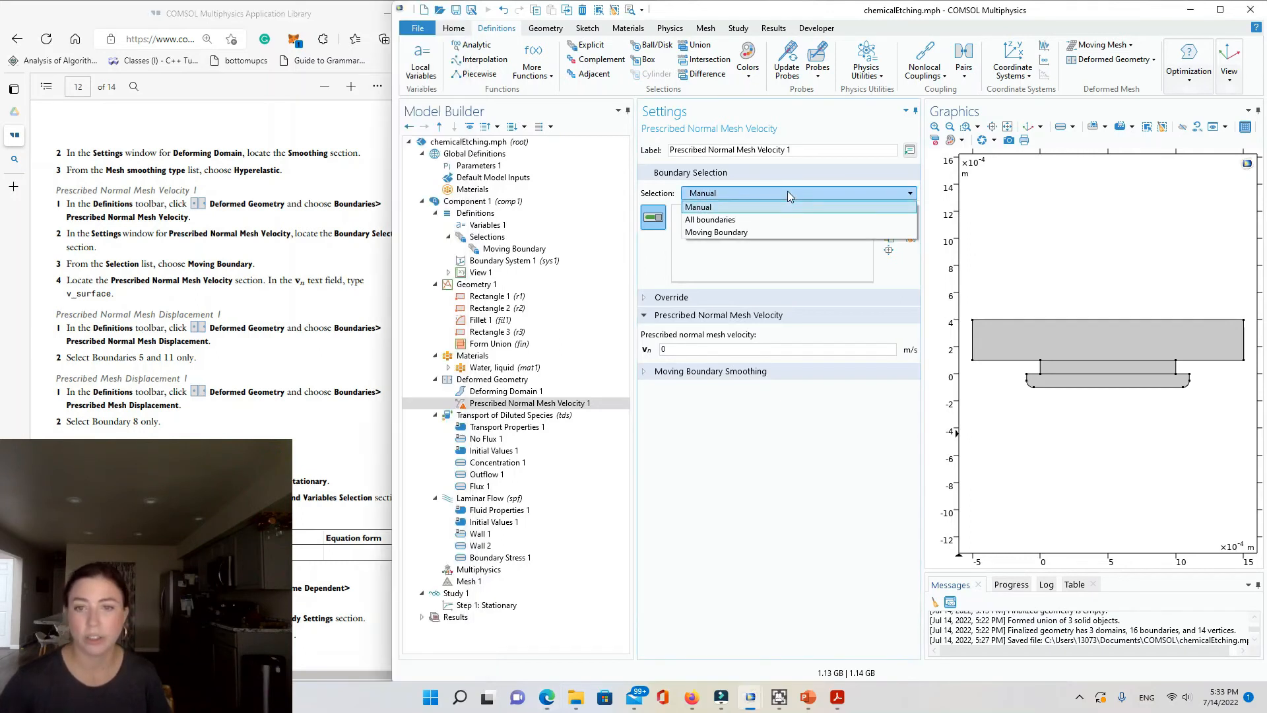
pyautogui.click(783, 232)
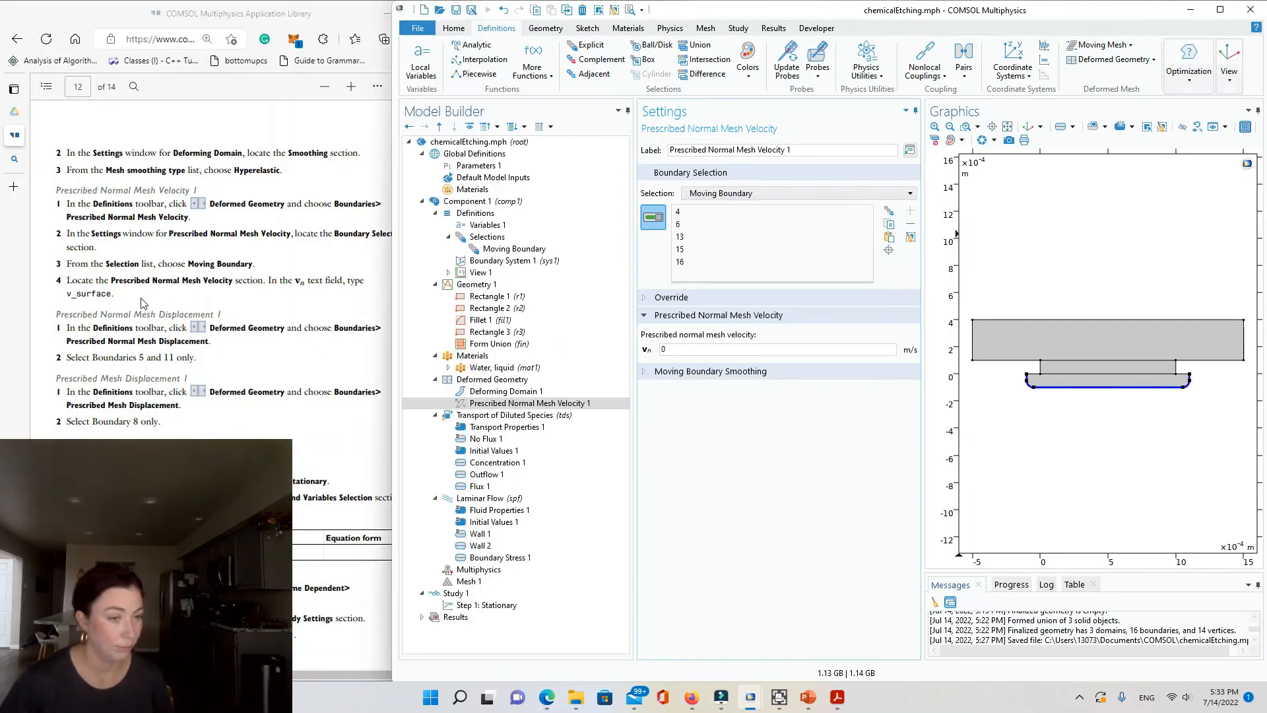
# Set the prescribed normal mesh velocity to v_surface and check that variable's definition in Variables 1
pyautogui.click(724, 352)
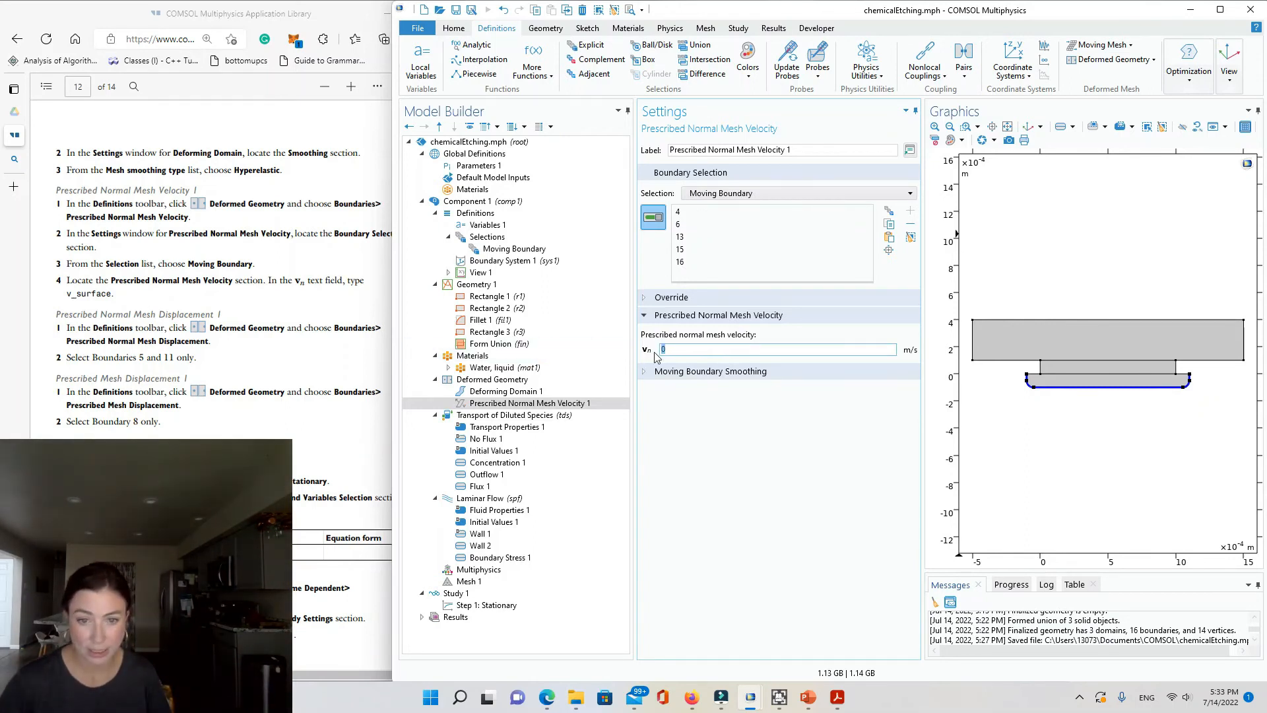
pyautogui.doubleClick(817, 351)
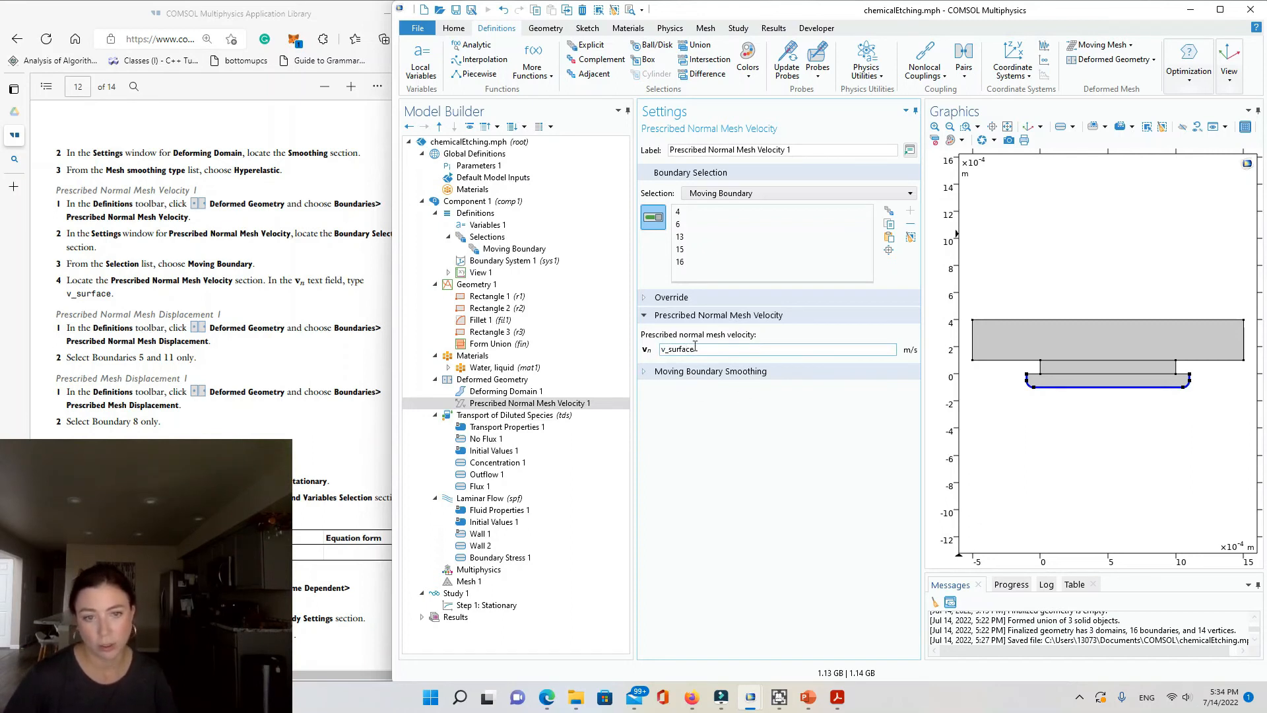
pyautogui.click(484, 225)
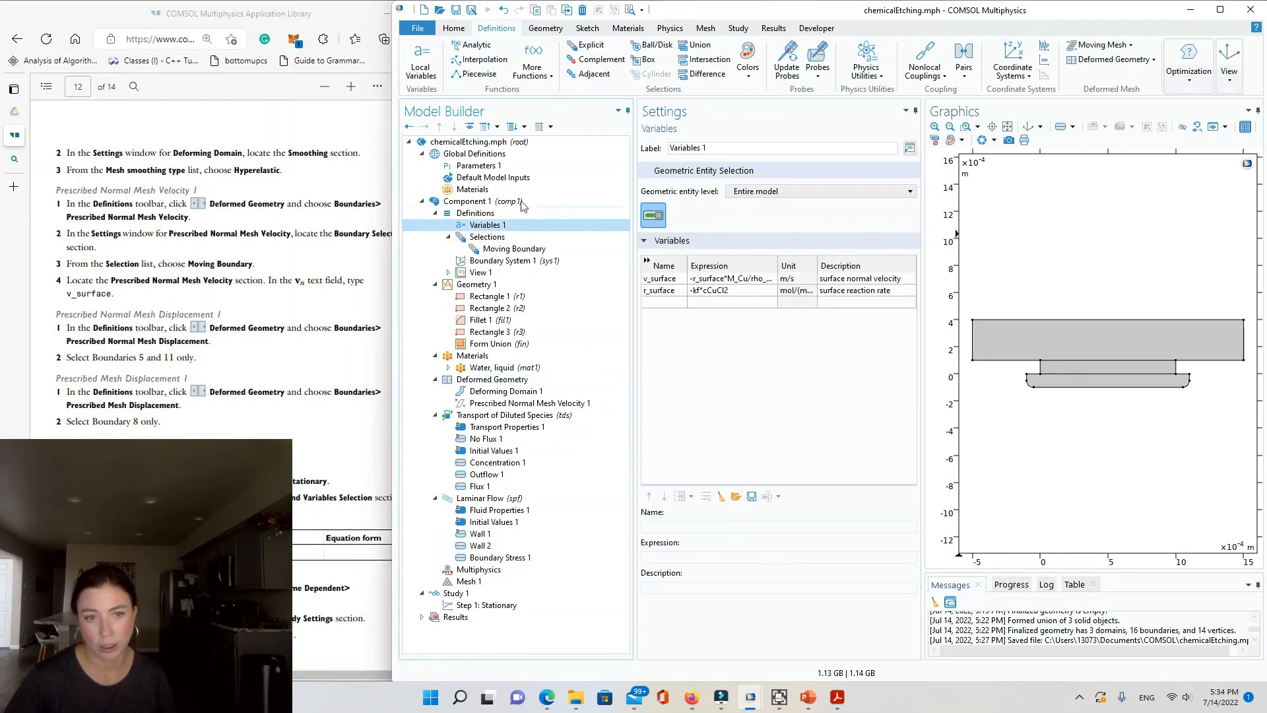
# Add a Prescribed Normal Mesh Displacement boundary condition to the deformed geometry, following the guide
pyautogui.click(261, 320)
pyautogui.scroll(-3, 260, 319)
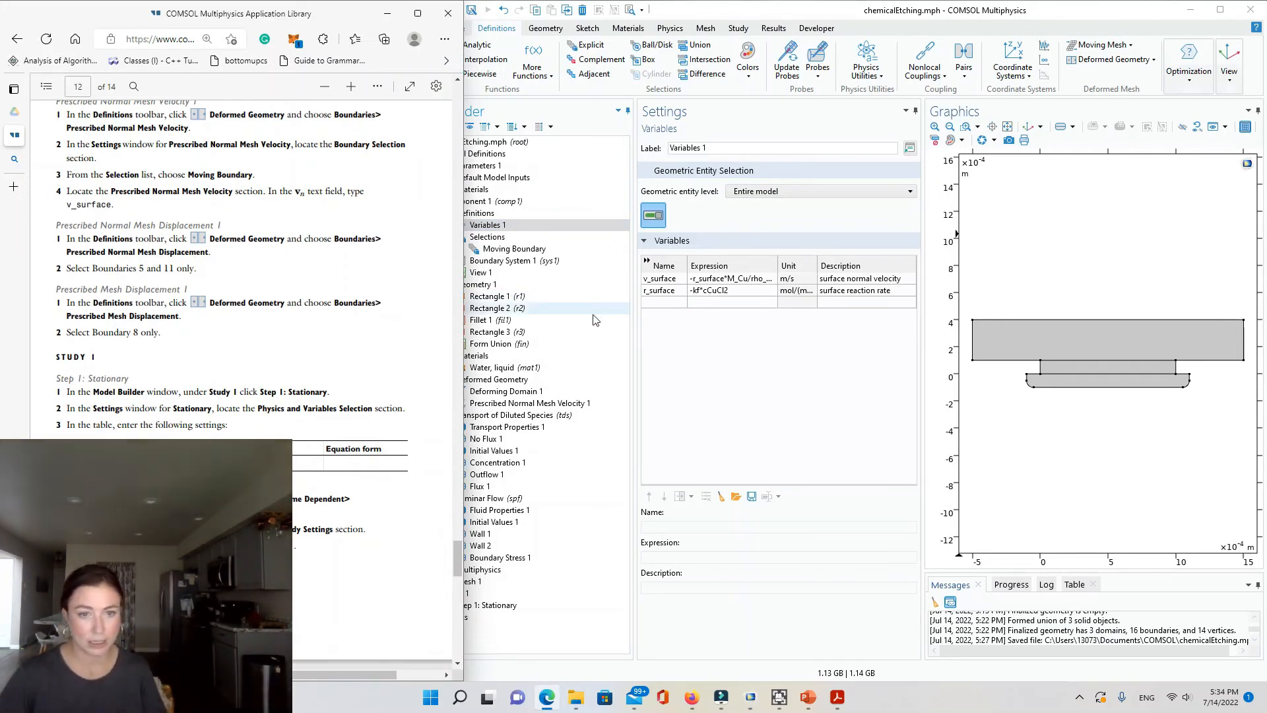
pyautogui.click(721, 429)
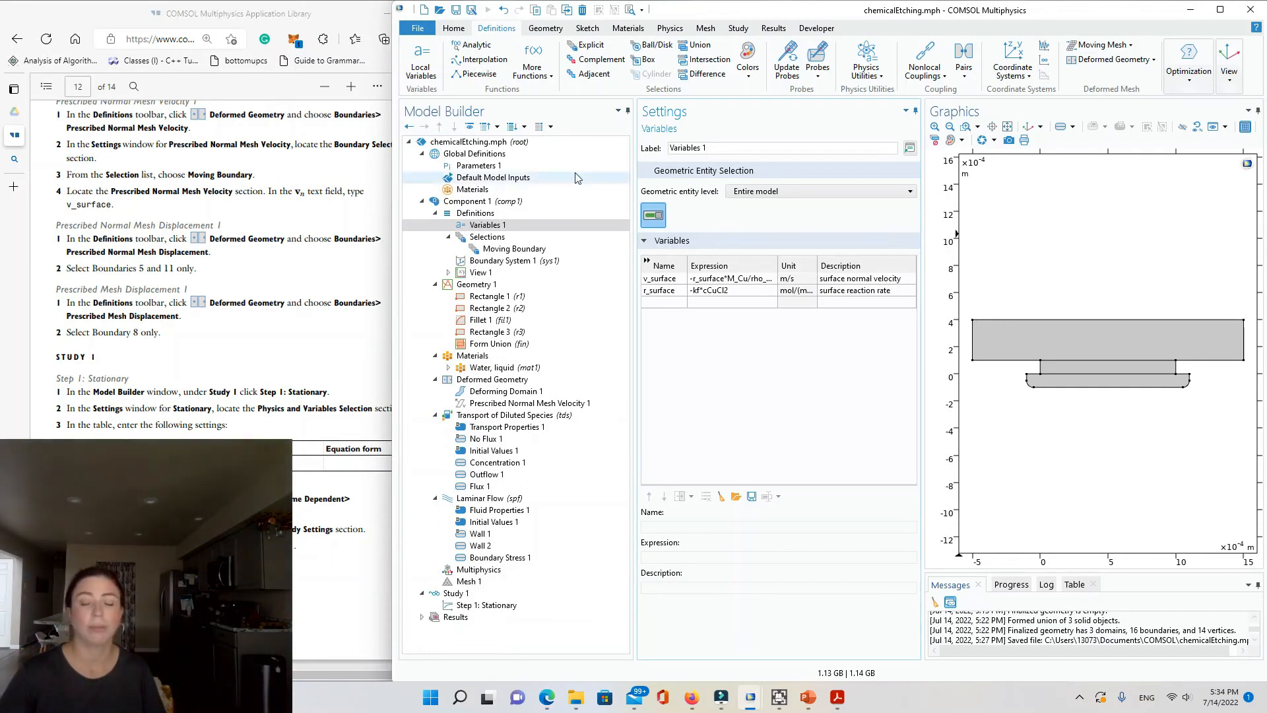
pyautogui.click(1118, 60)
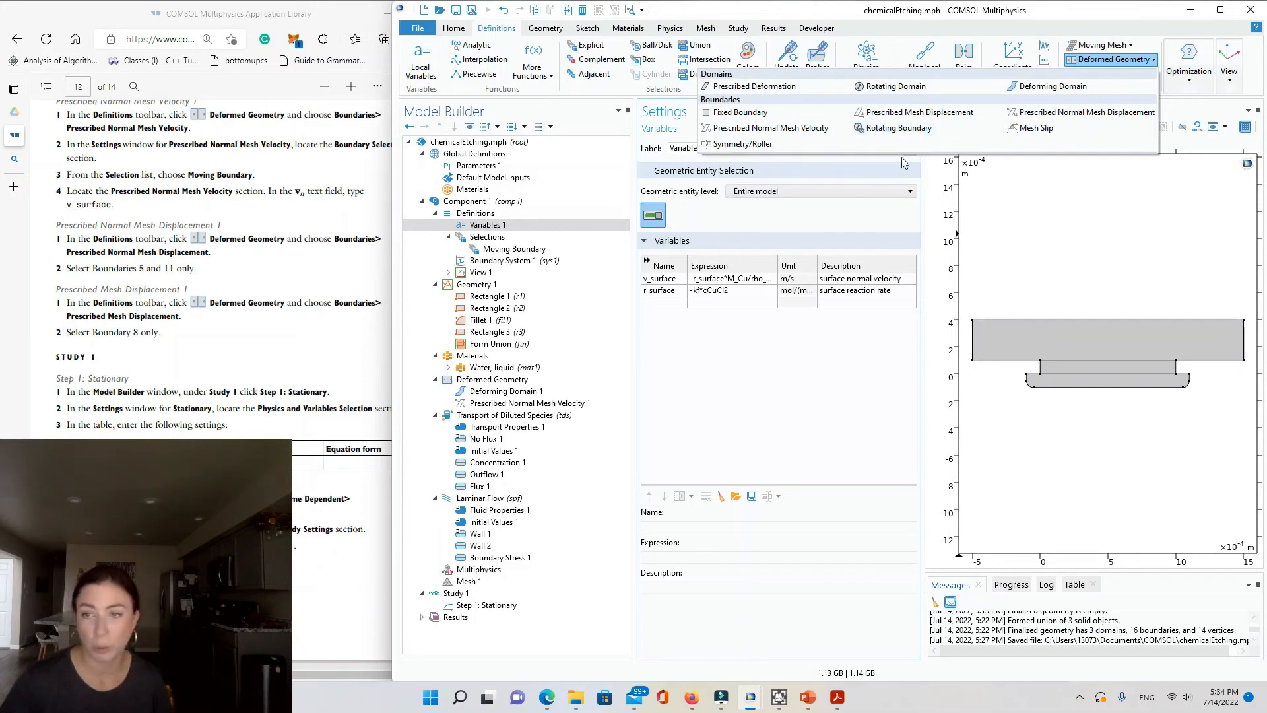
pyautogui.click(1084, 112)
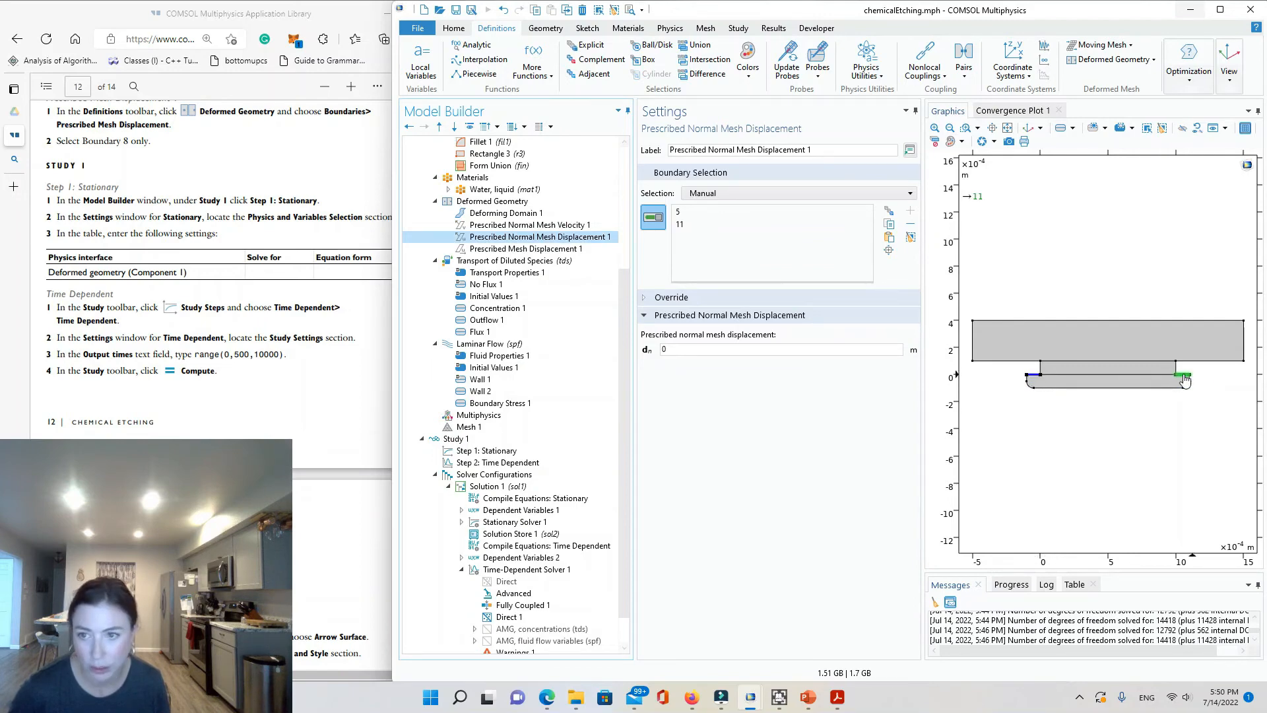
# Check Prescribed Mesh Displacement 1, delete all solver configurations of Study 1 and recompute the study
pyautogui.click(568, 249)
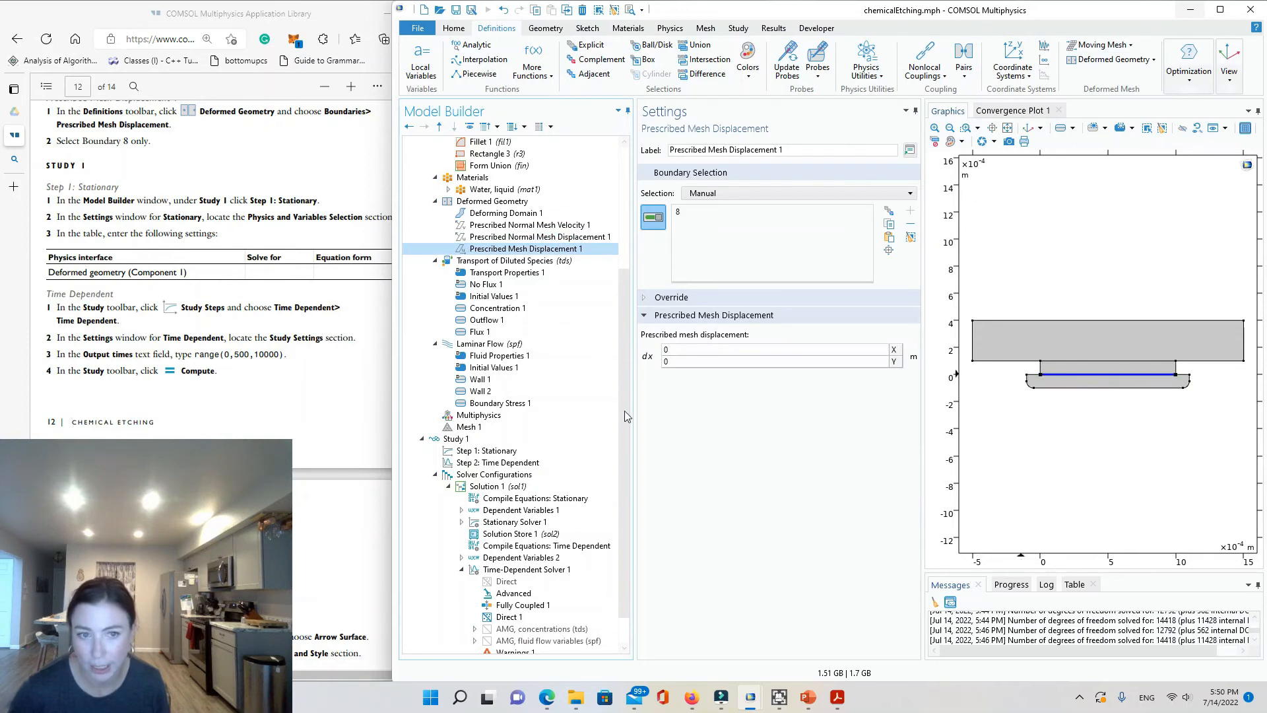
pyautogui.rightClick(478, 475)
pyautogui.click(440, 536)
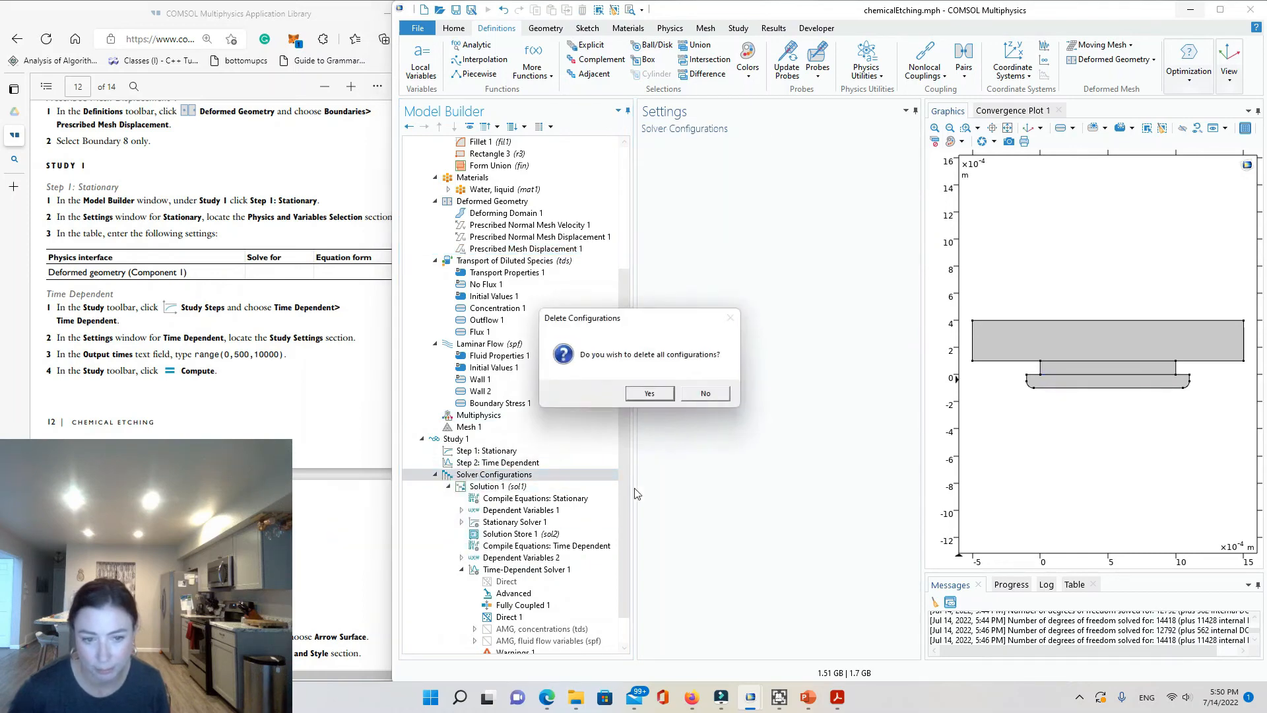
pyautogui.click(644, 398)
pyautogui.click(676, 393)
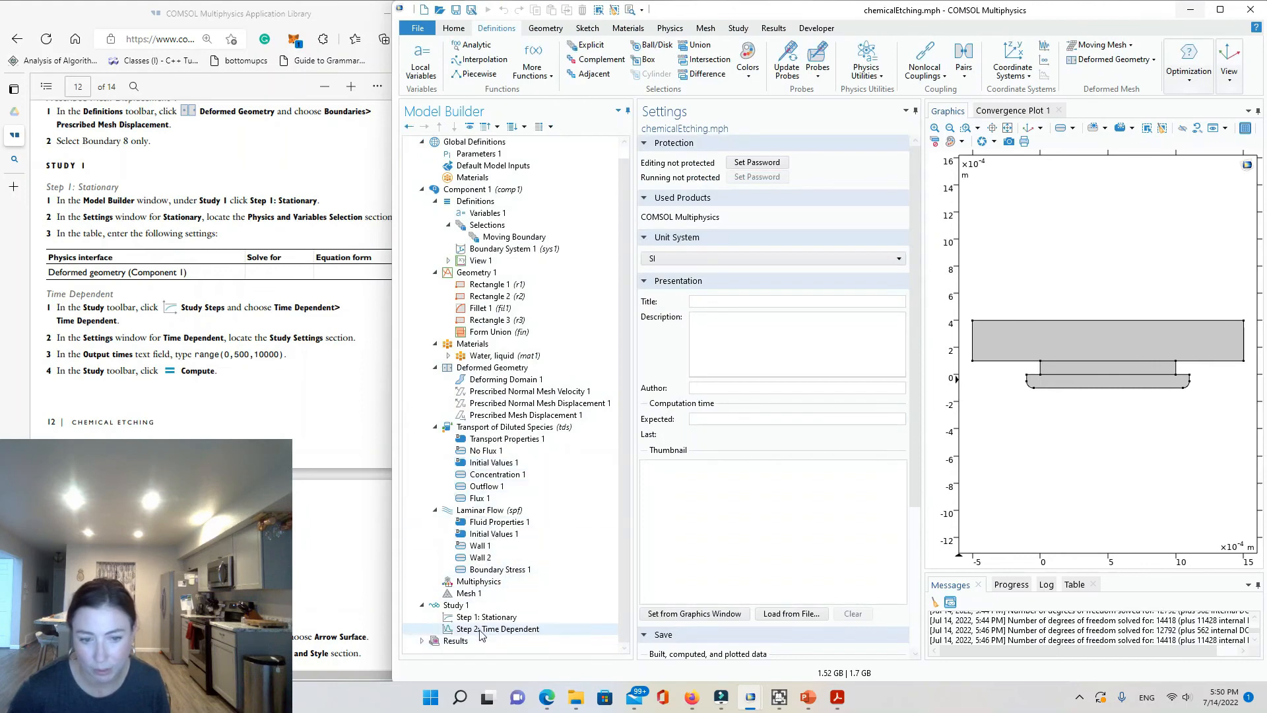
pyautogui.click(668, 141)
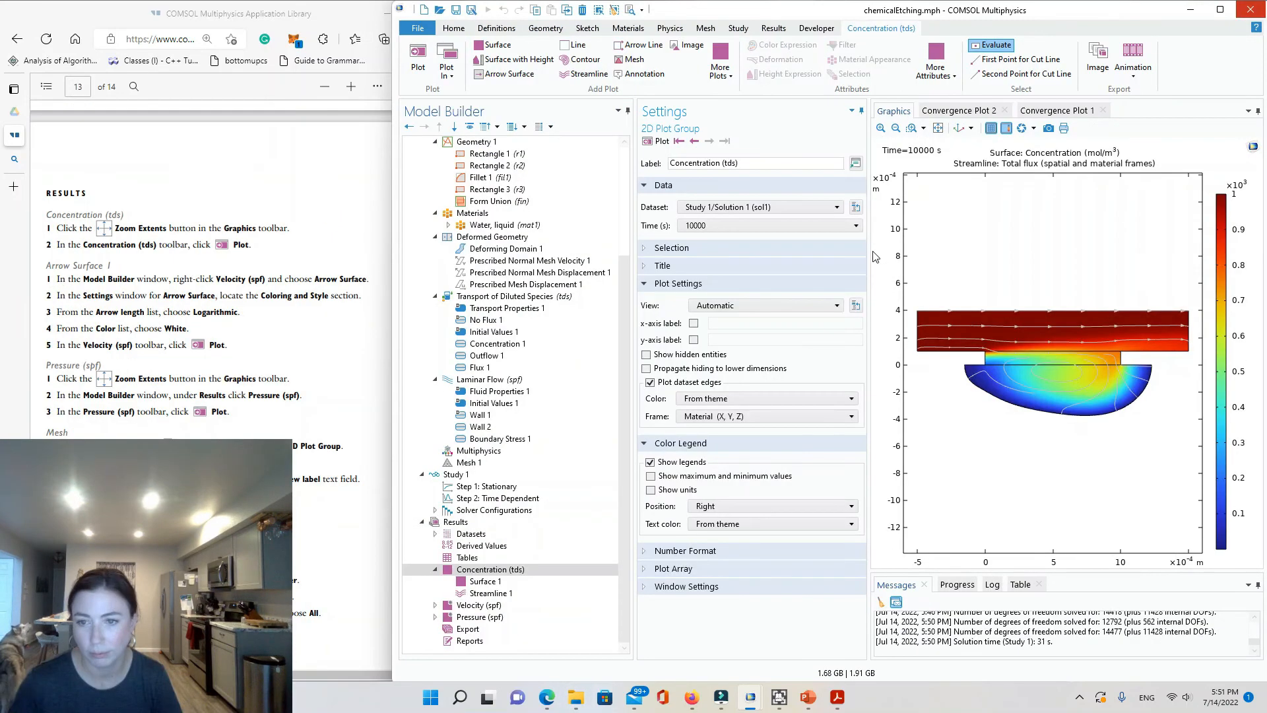
# Examine the Concentration (tds) plot and the settings of its Surface 1 and Streamline 1 in a widened graphics area
pyautogui.moveTo(869, 254); pyautogui.dragTo(849, 253)
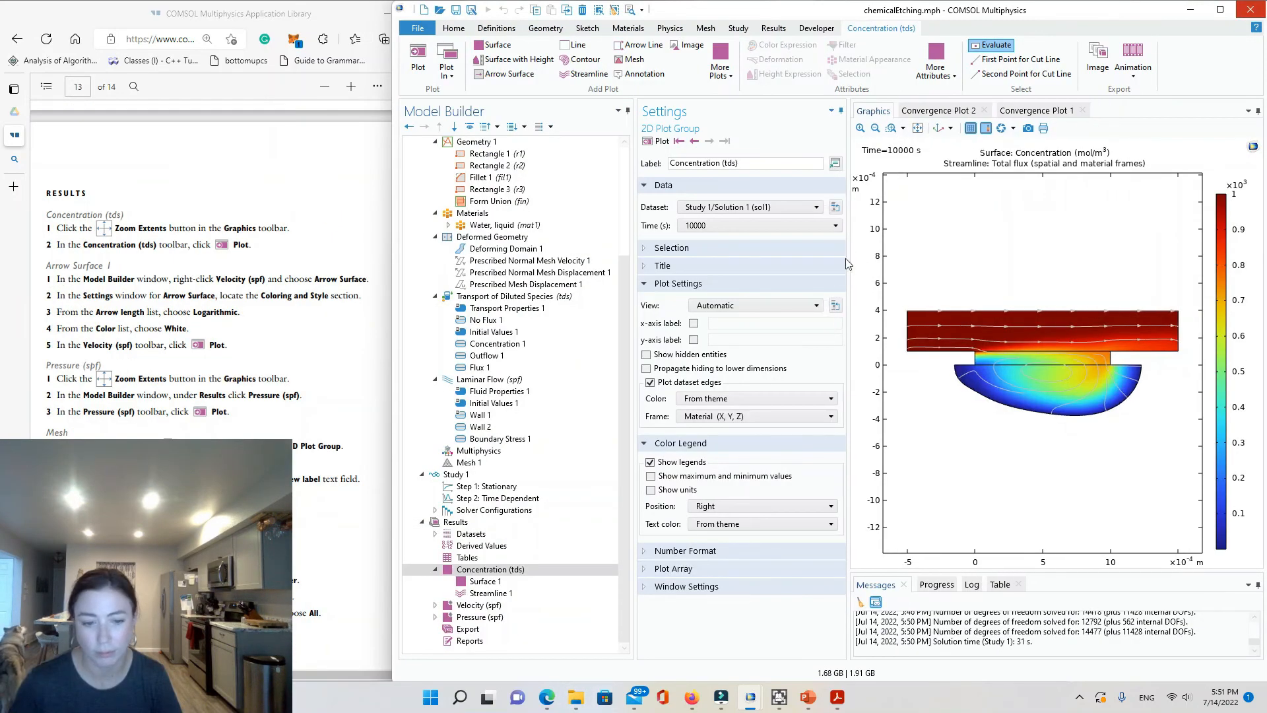
pyautogui.click(478, 582)
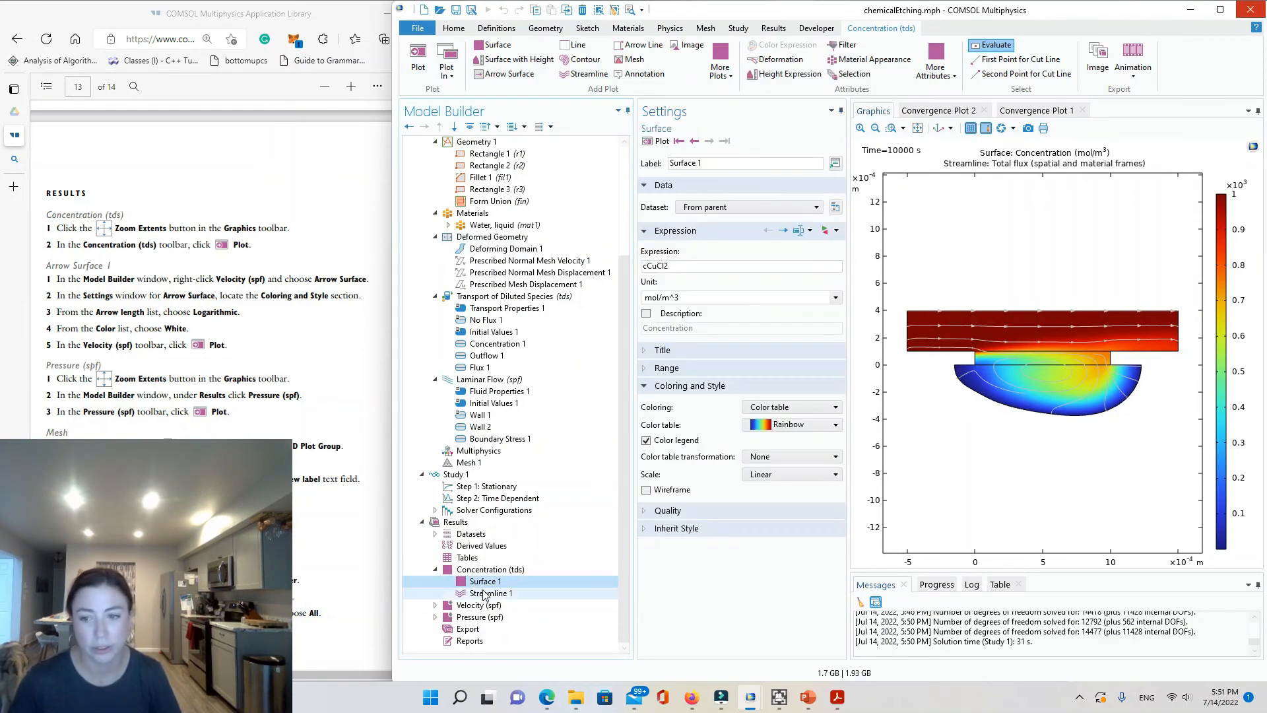
pyautogui.click(502, 593)
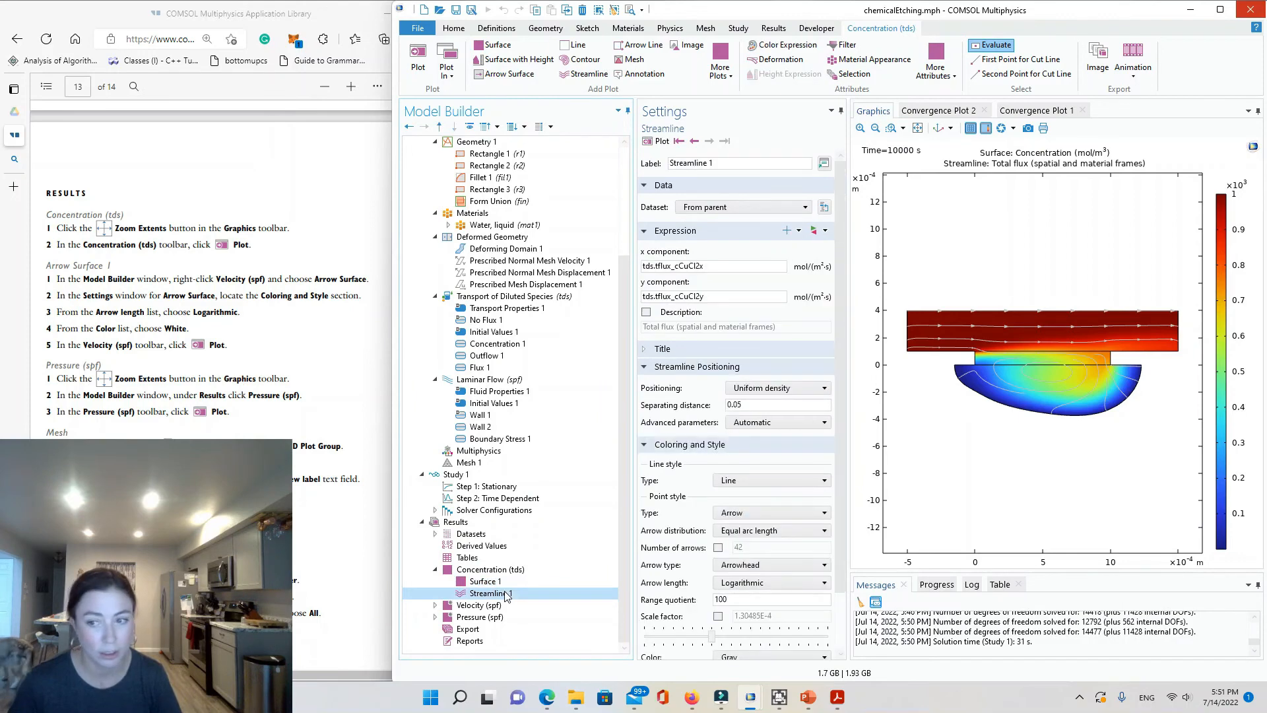
pyautogui.click(490, 581)
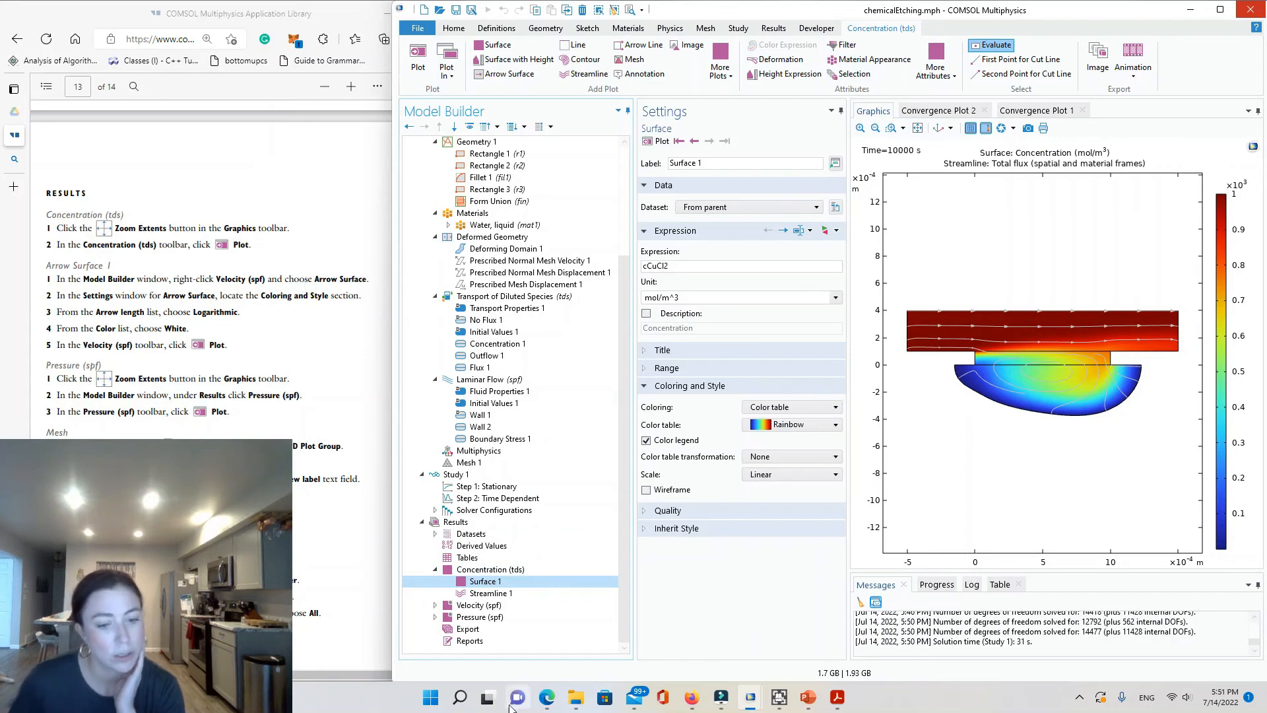
# Add an Arrow Surface to the Velocity (spf) plot group and set its arrow length to Logarithmic
pyautogui.rightClick(465, 611)
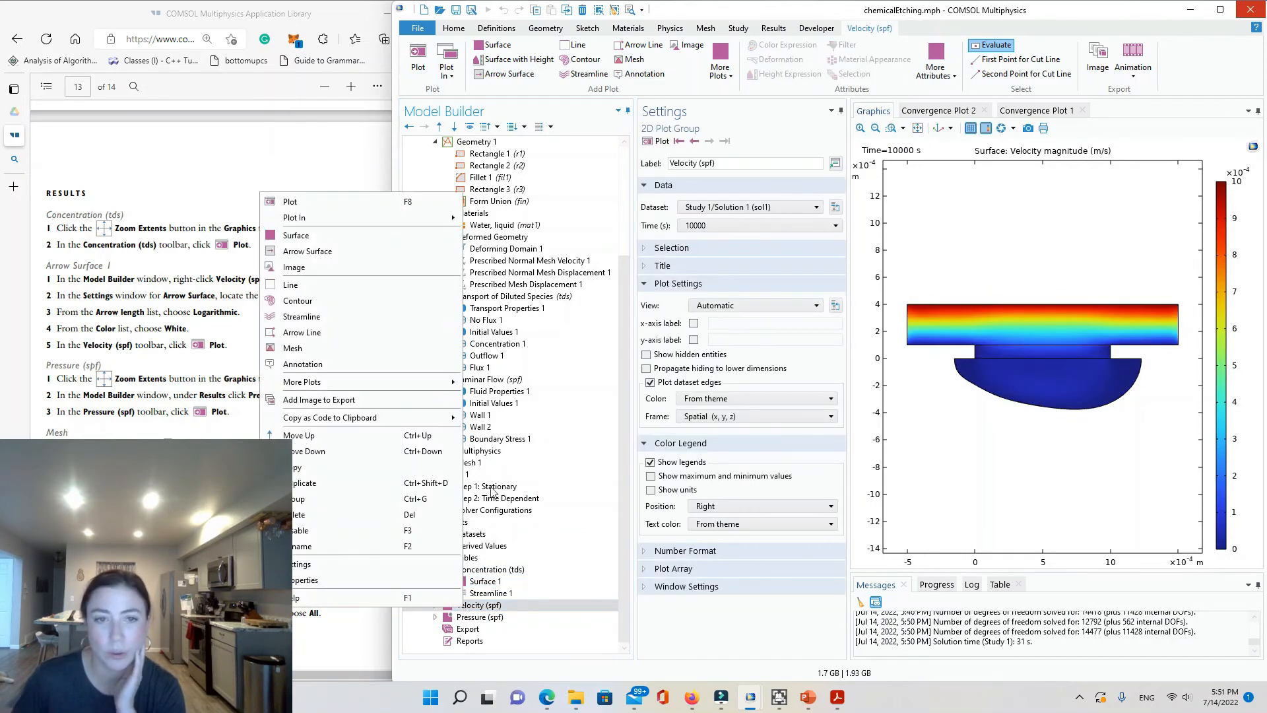
pyautogui.click(338, 254)
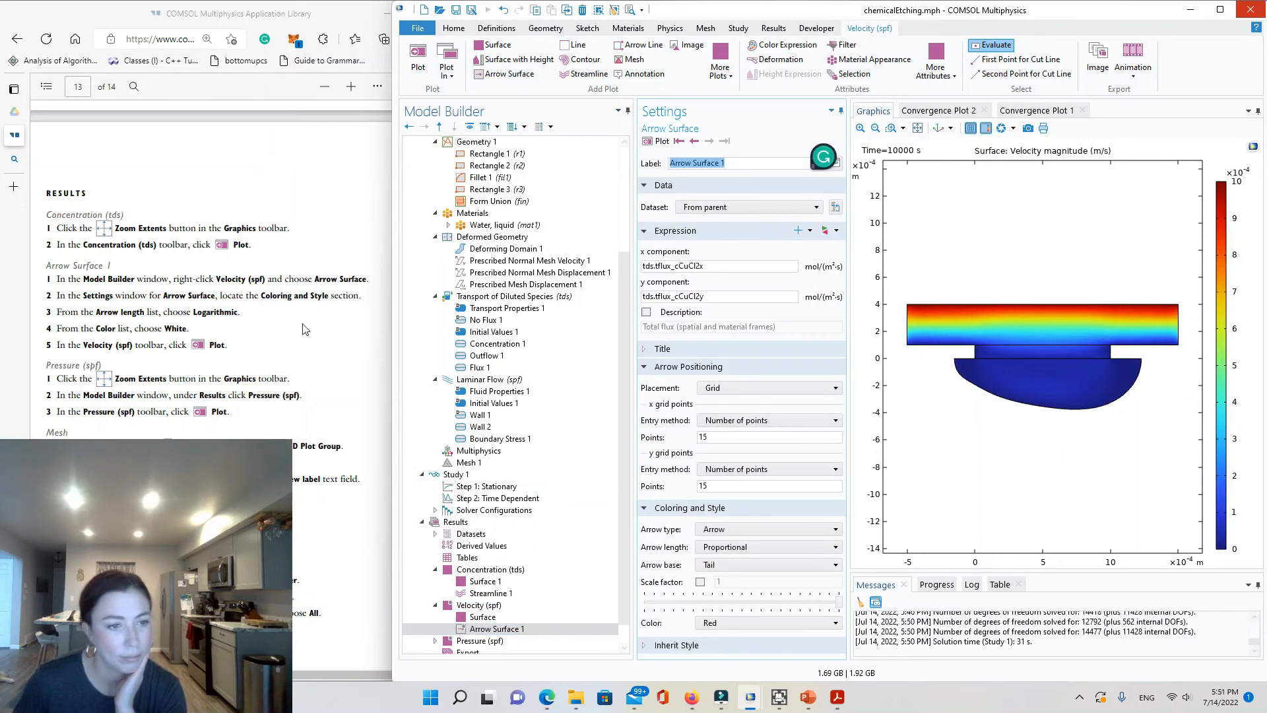
pyautogui.click(763, 547)
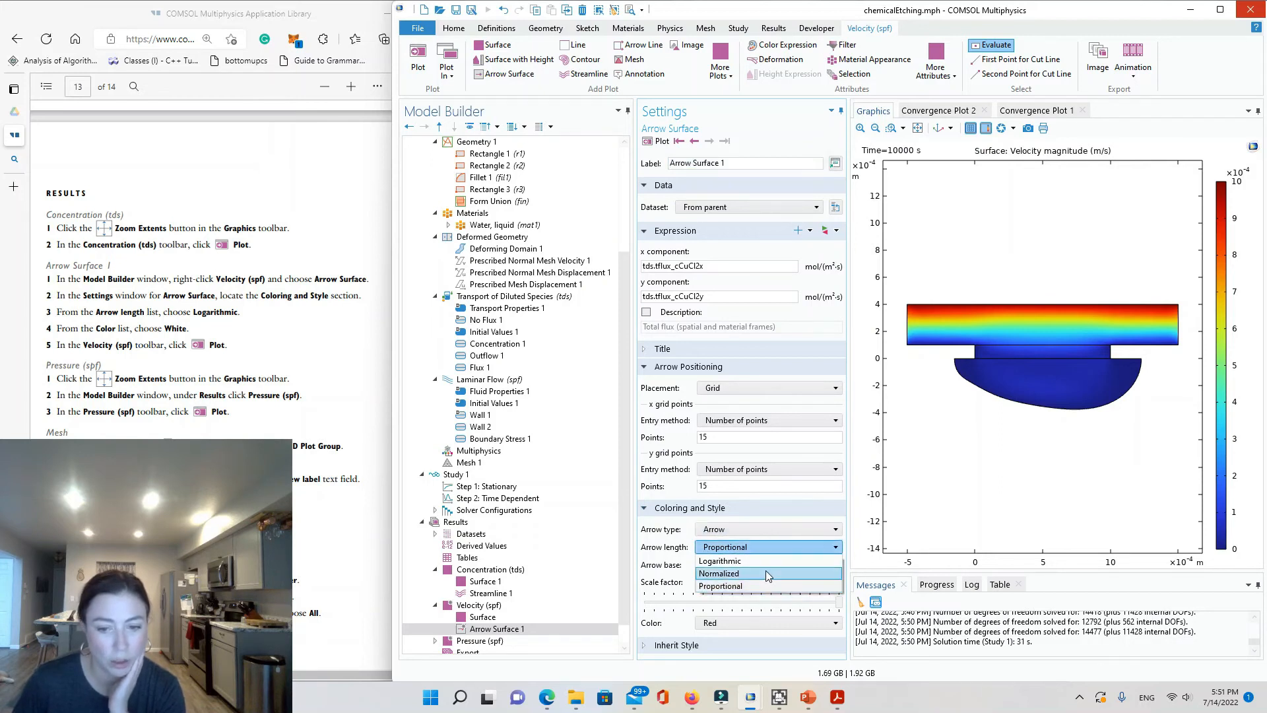
pyautogui.click(767, 562)
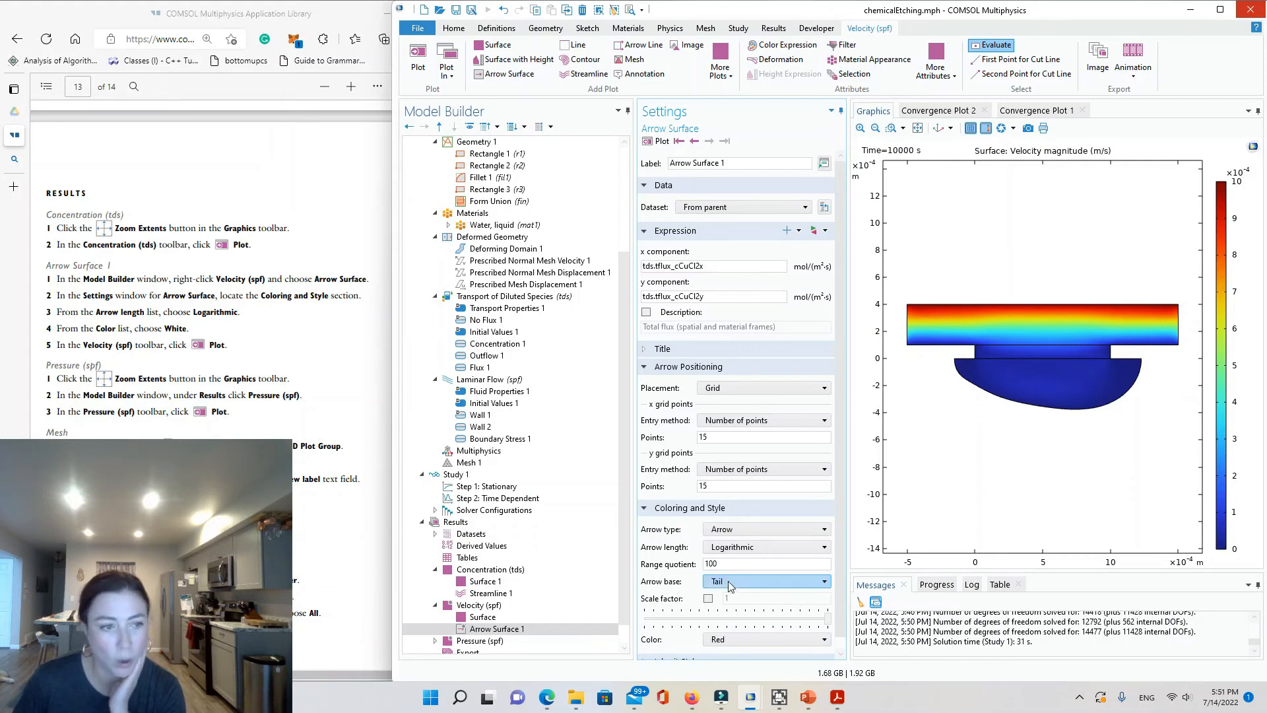
# Color the velocity plot's surface arrows White, plot the result and inspect the arrows up close
pyautogui.scroll(-1, 729, 586)
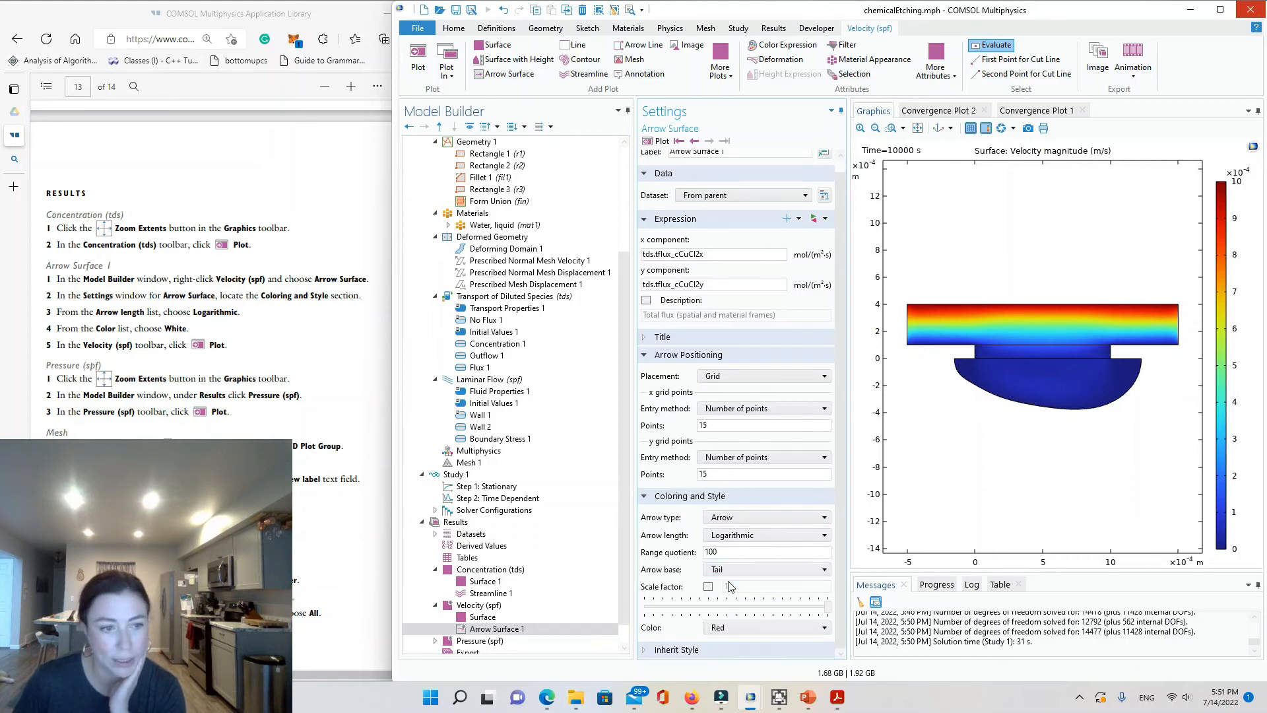
pyautogui.click(741, 626)
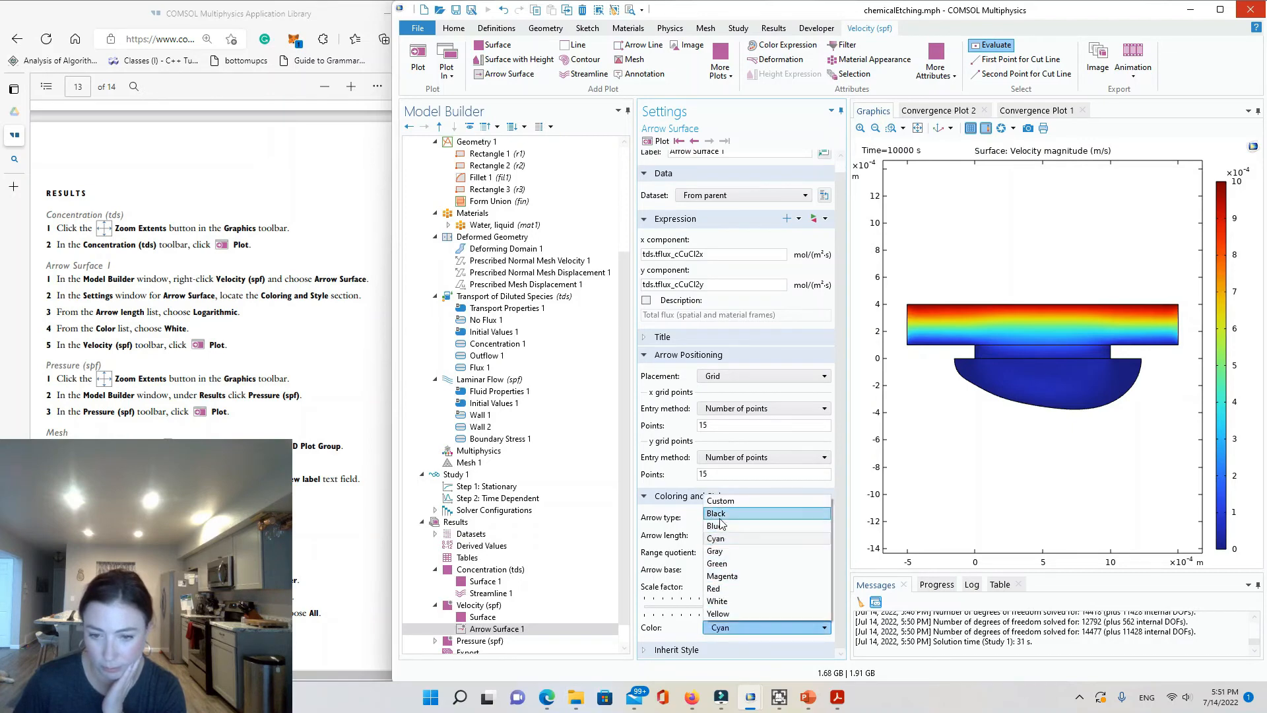
pyautogui.click(725, 600)
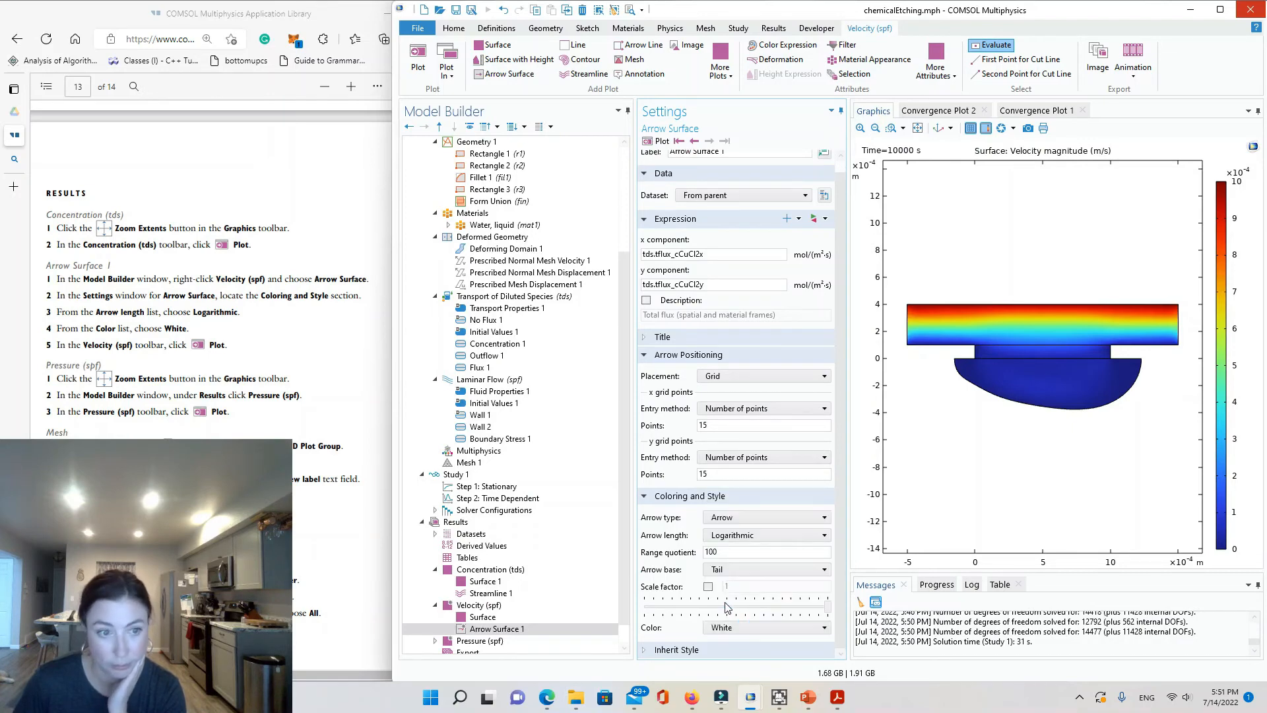
pyautogui.click(657, 141)
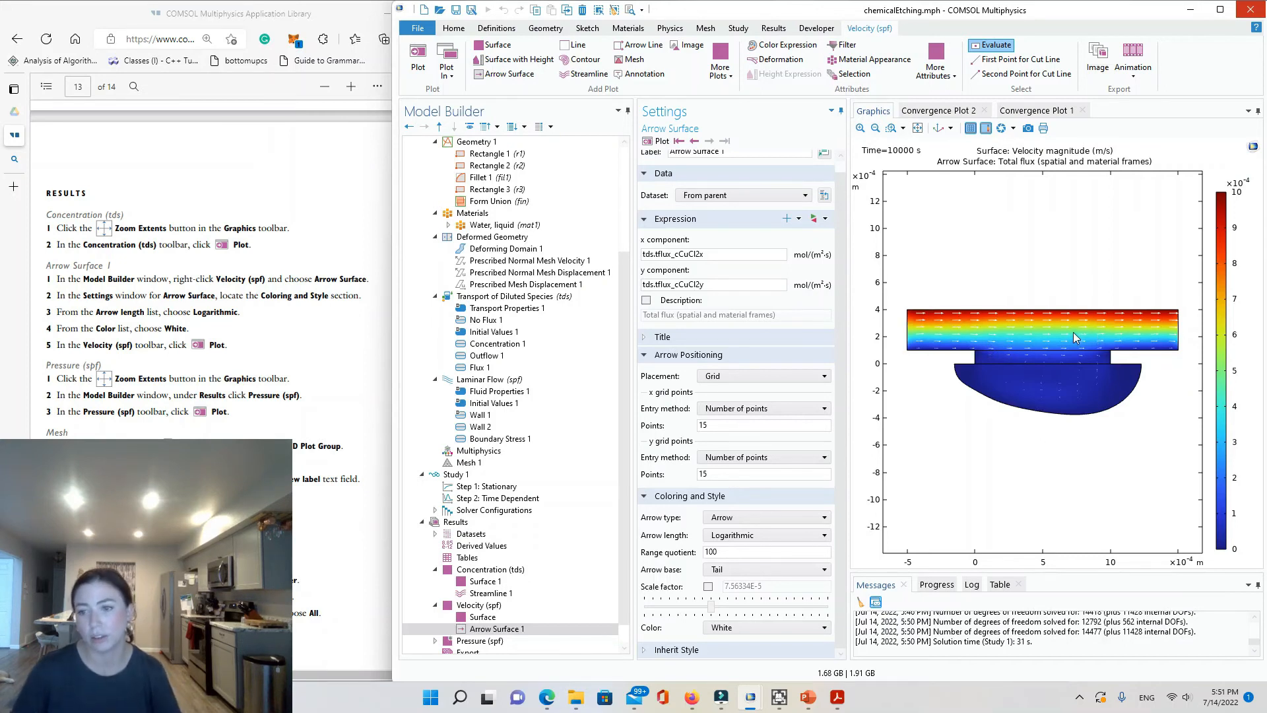
pyautogui.scroll(1, 1074, 331)
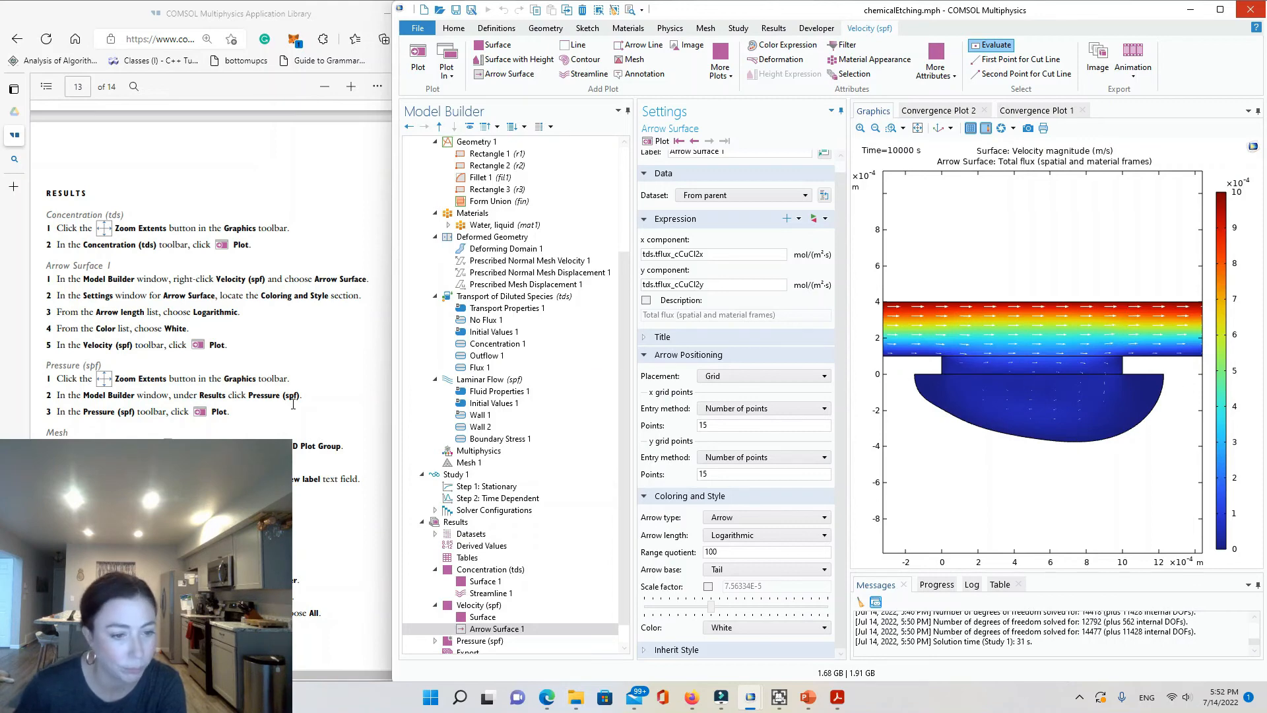
# Read the guide's pressure instructions and display the Pressure (spf) plot group with its contents expanded
pyautogui.click(292, 550)
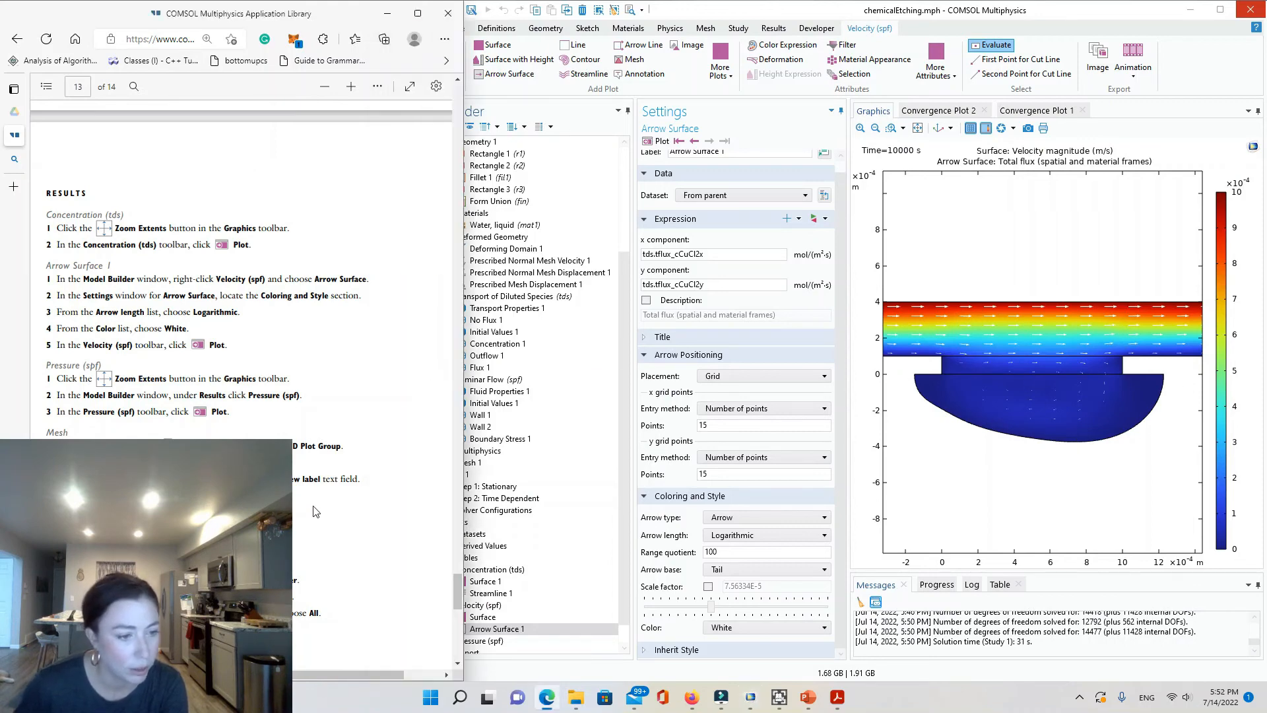
pyautogui.scroll(-2, 314, 511)
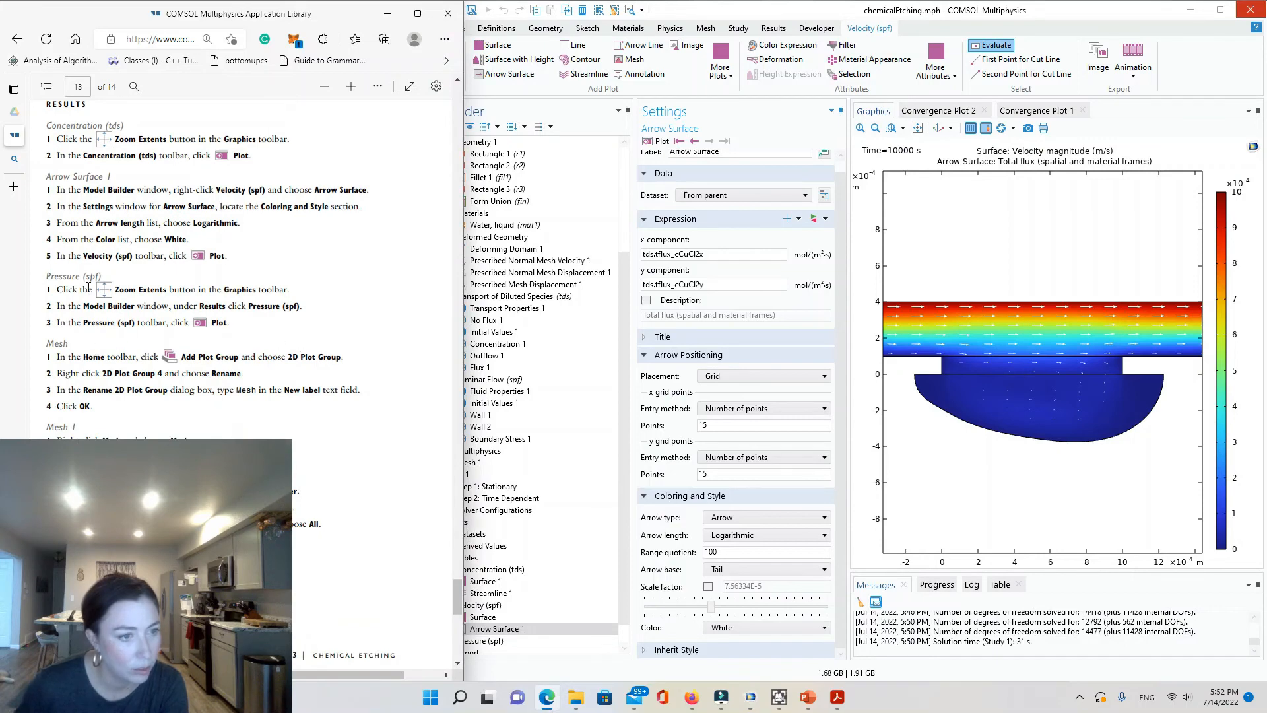
pyautogui.click(585, 627)
pyautogui.click(453, 644)
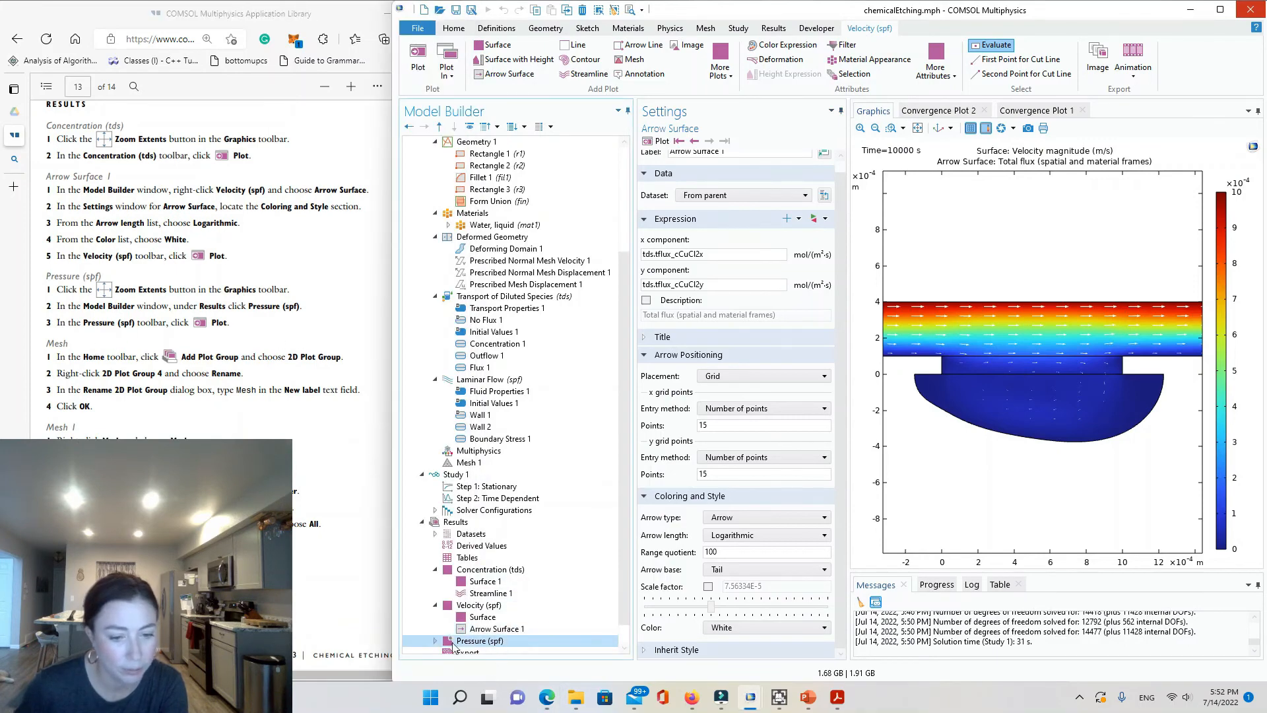
pyautogui.click(435, 641)
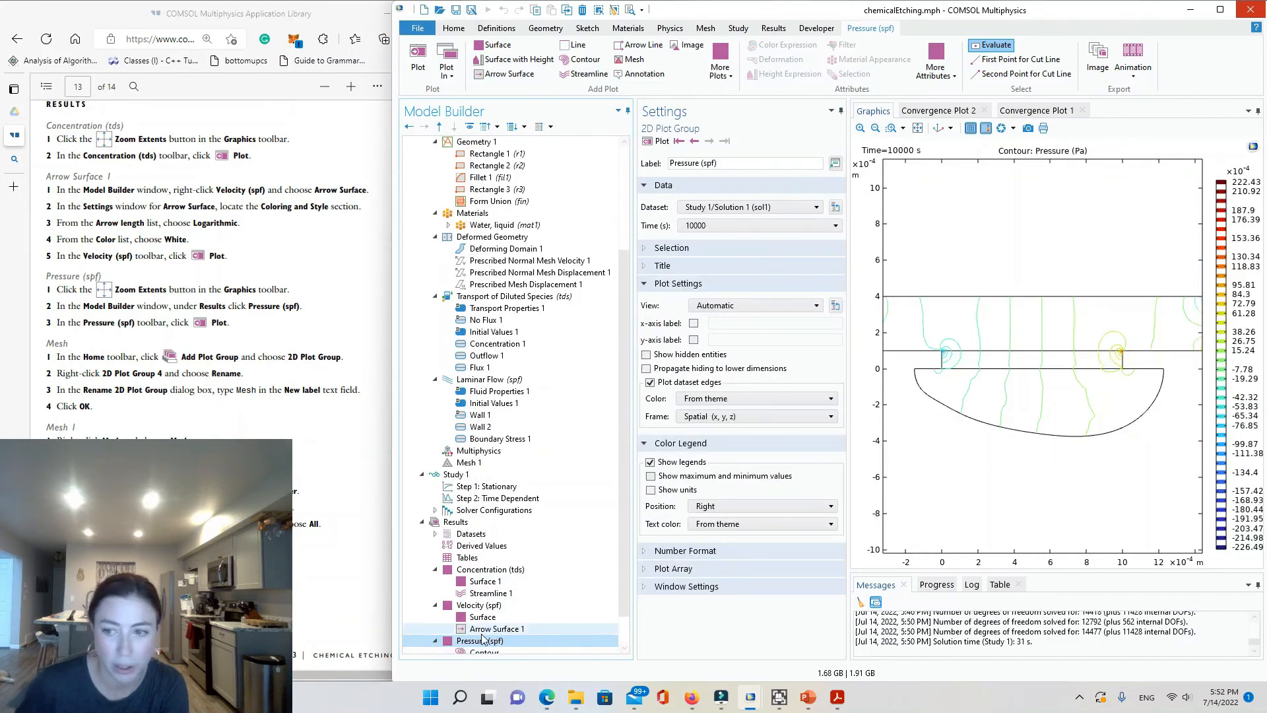
# Fit the whole pressure plot in view, then add a 2D plot group to the results and name it Mesh
pyautogui.scroll(-1, 483, 637)
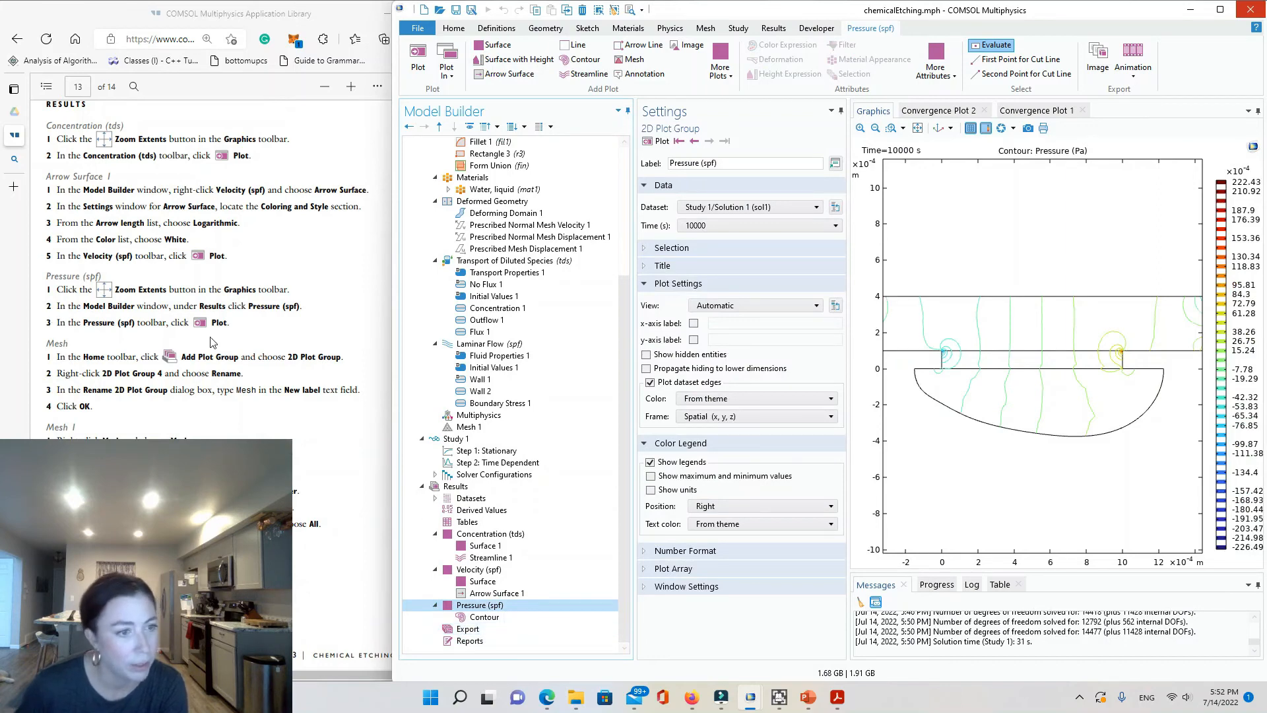
pyautogui.click(918, 128)
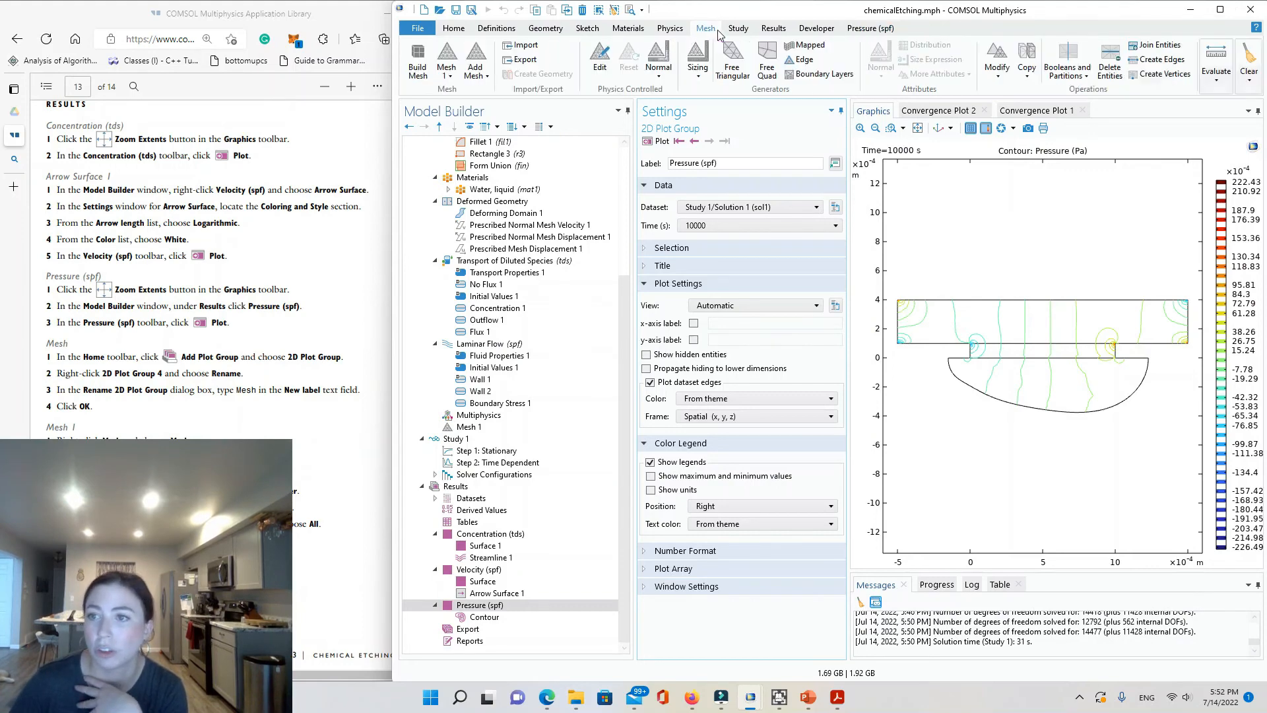
pyautogui.click(454, 30)
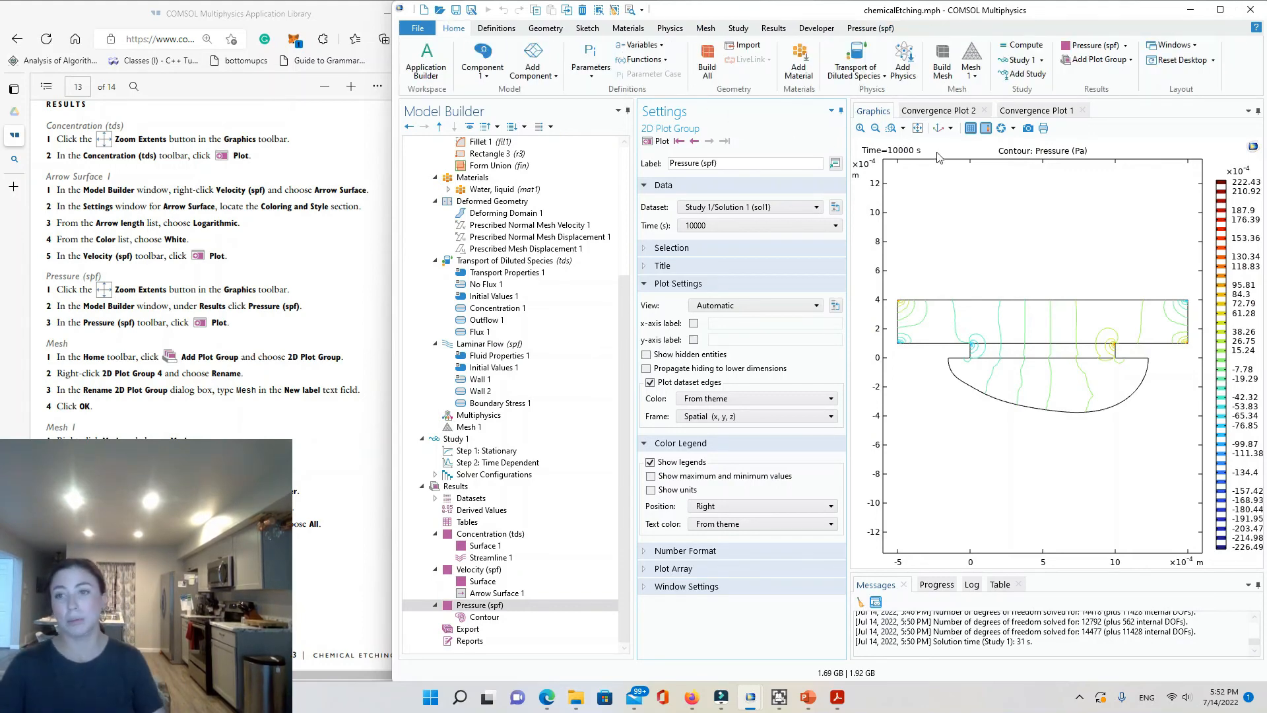
pyautogui.click(1099, 59)
pyautogui.click(1087, 92)
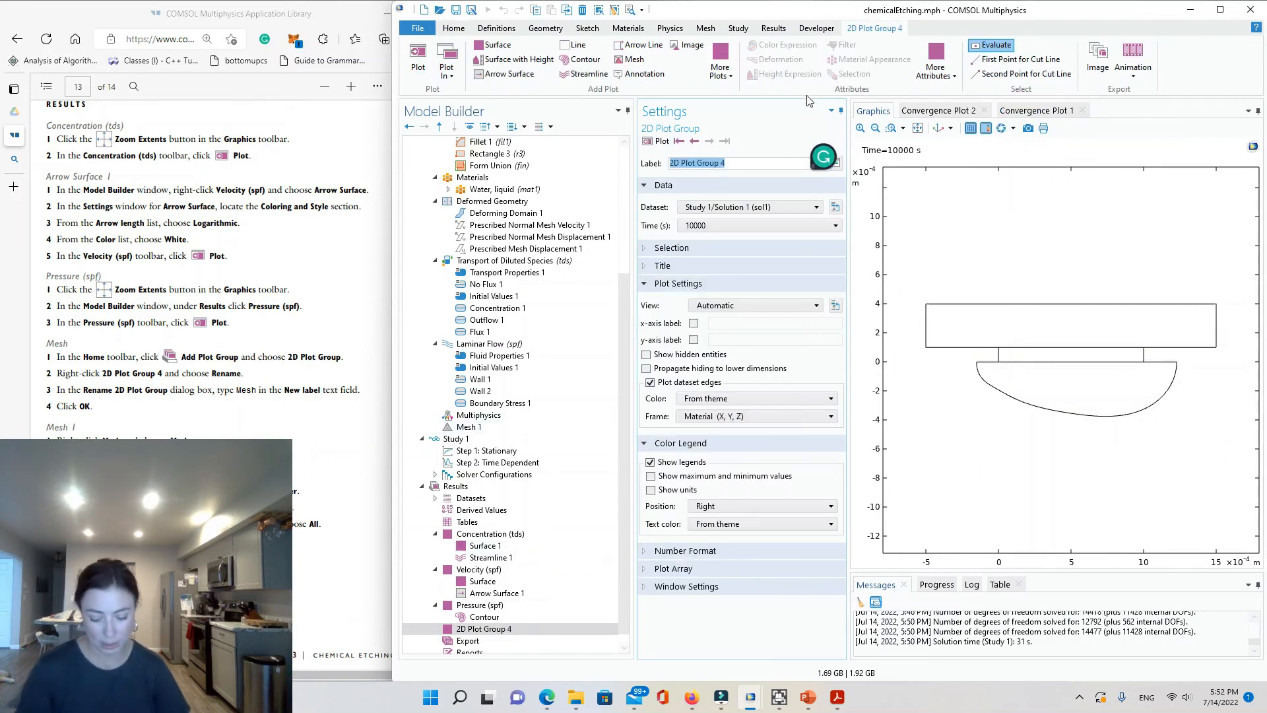
pyautogui.write('Mesh')
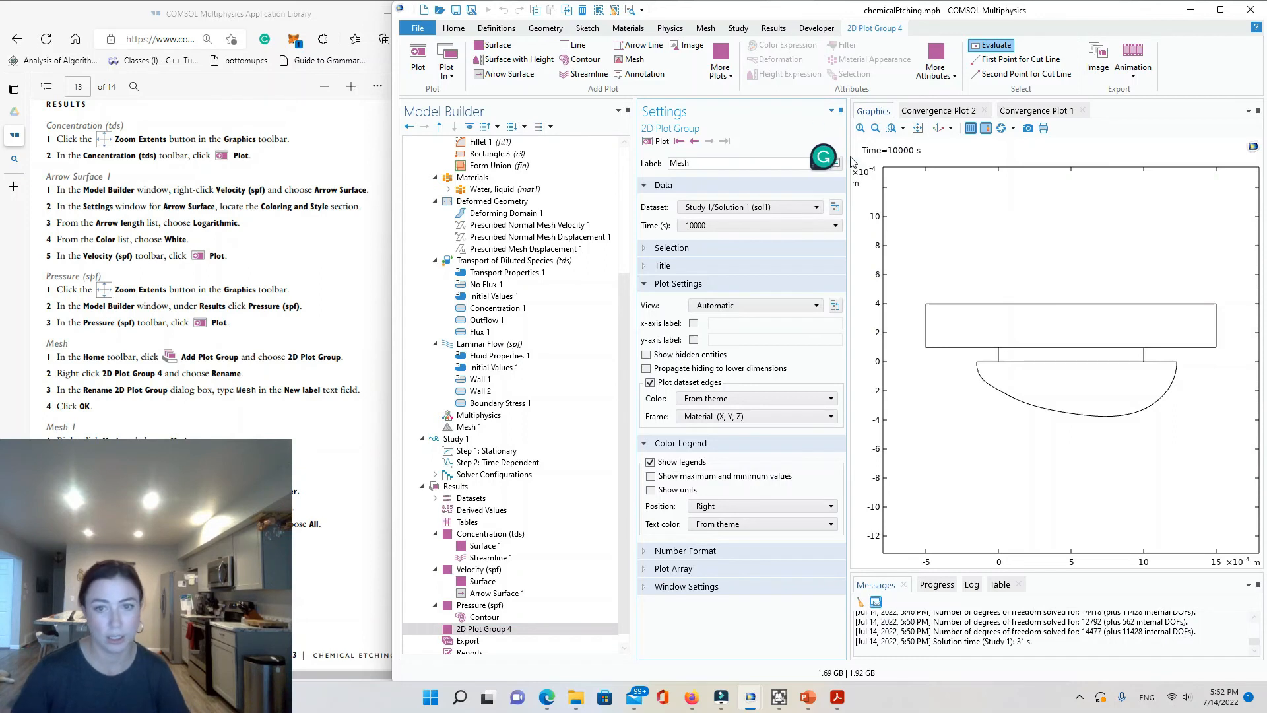
pyautogui.press('Return')
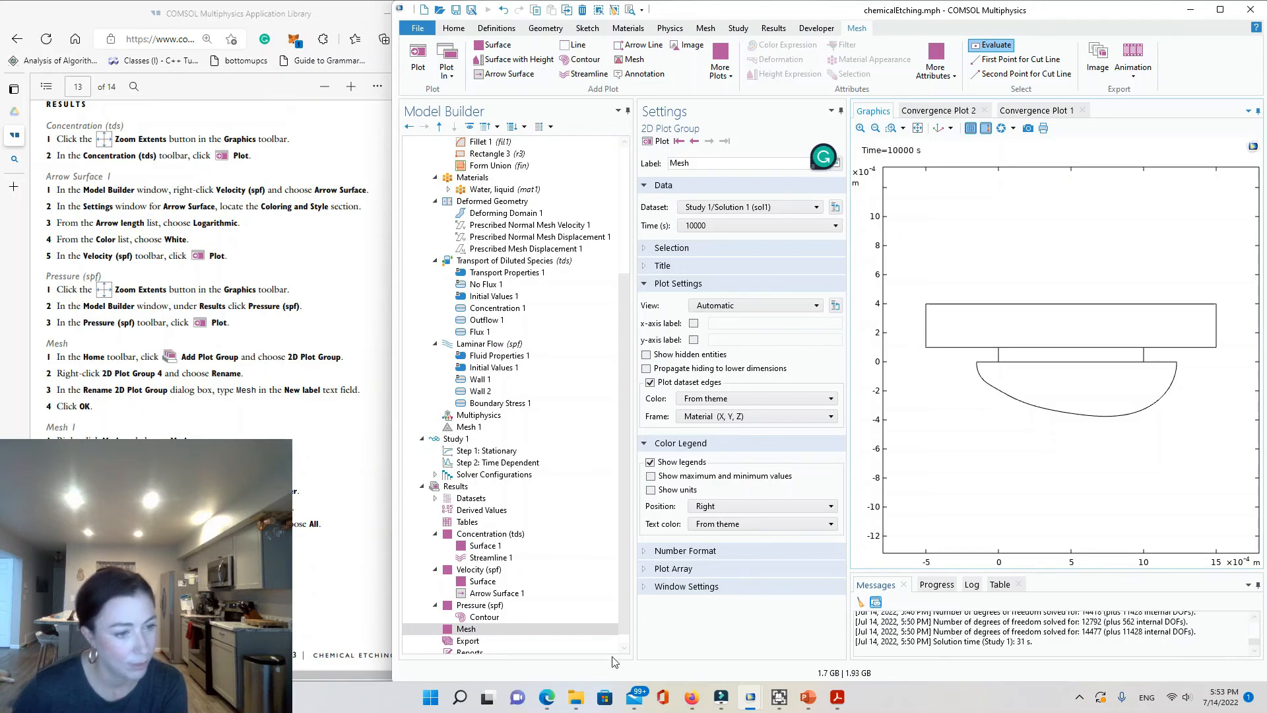
# Add a Mesh plot to the Mesh plot group, plot it and inspect the elements around the etched cavity up close
pyautogui.rightClick(496, 629)
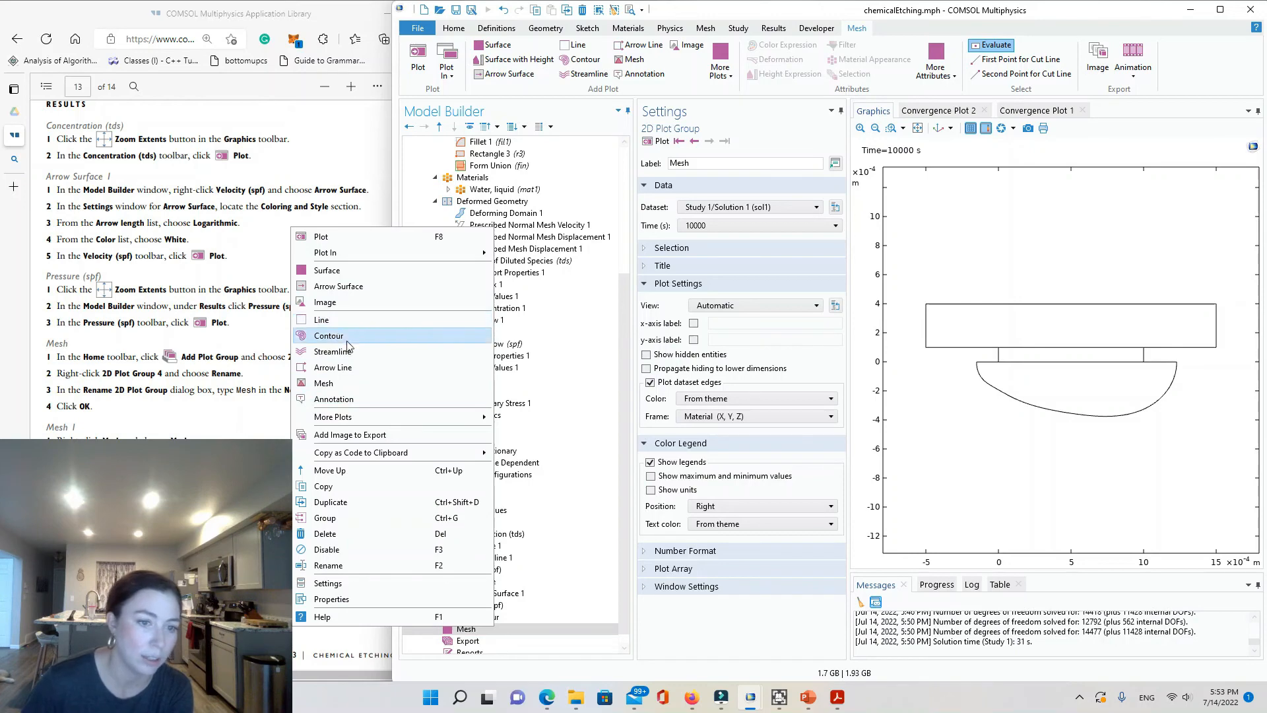
pyautogui.click(343, 383)
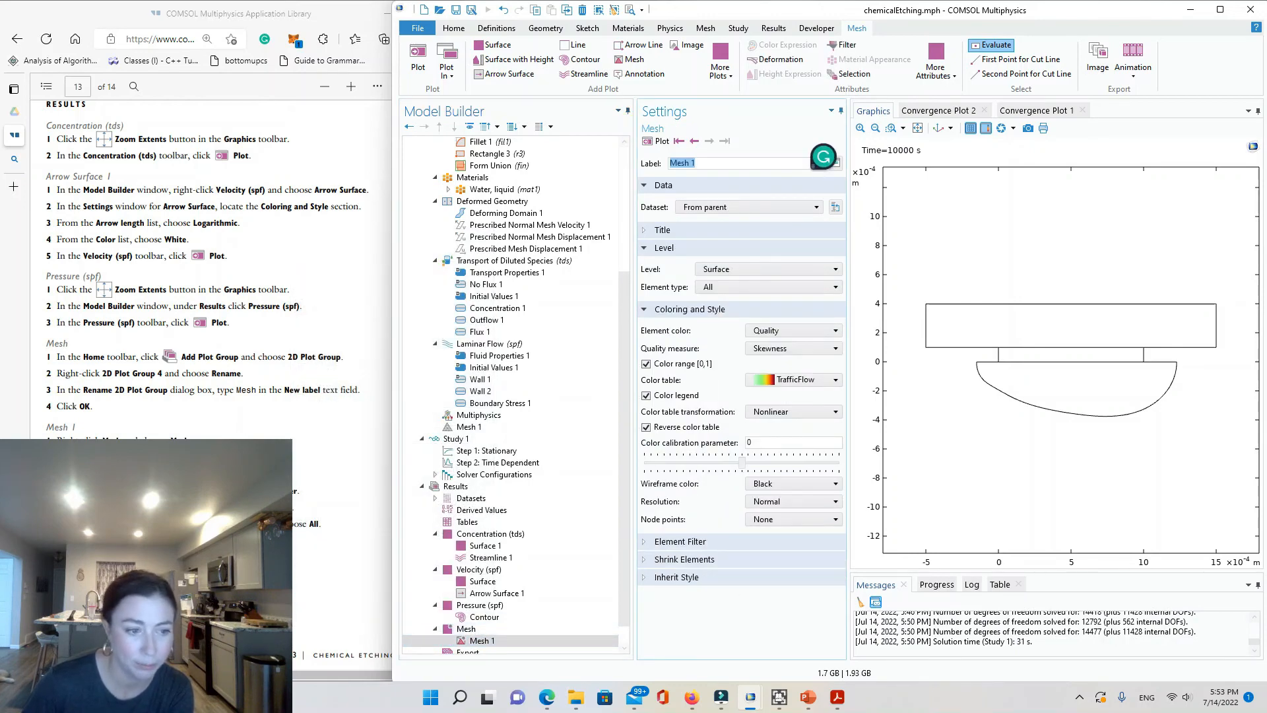
pyautogui.click(658, 141)
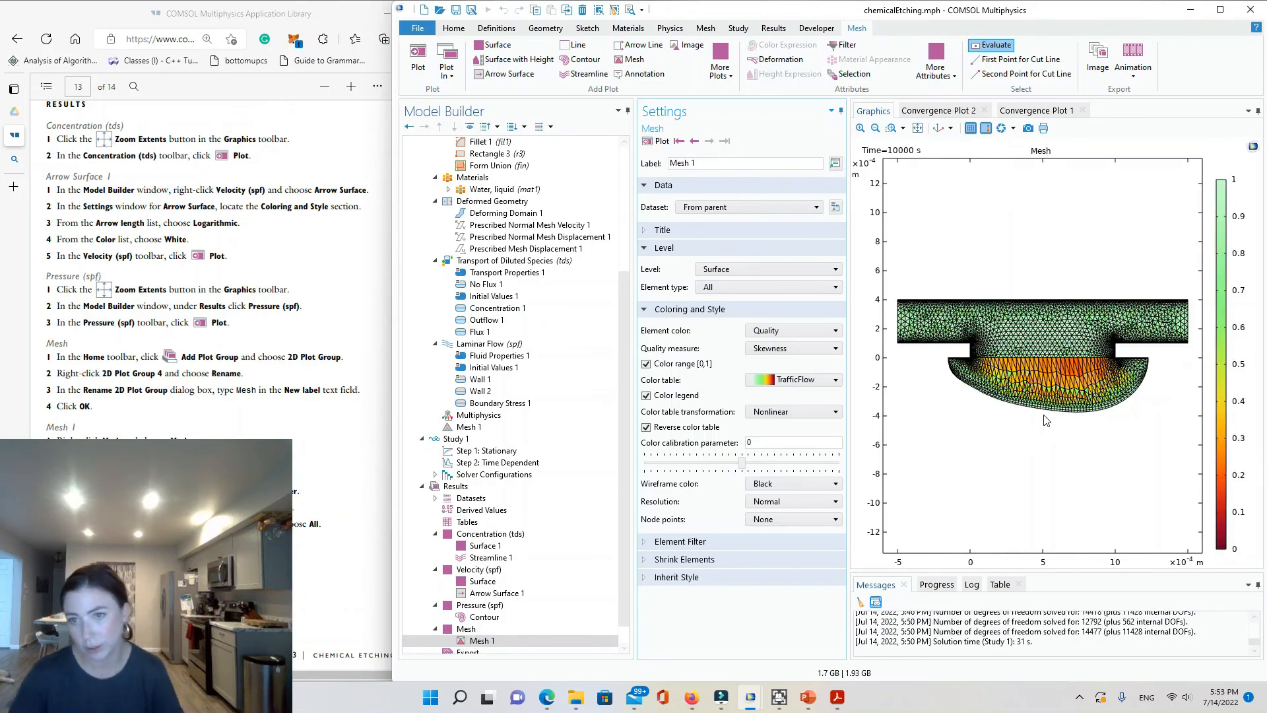
pyautogui.scroll(2, 1048, 412)
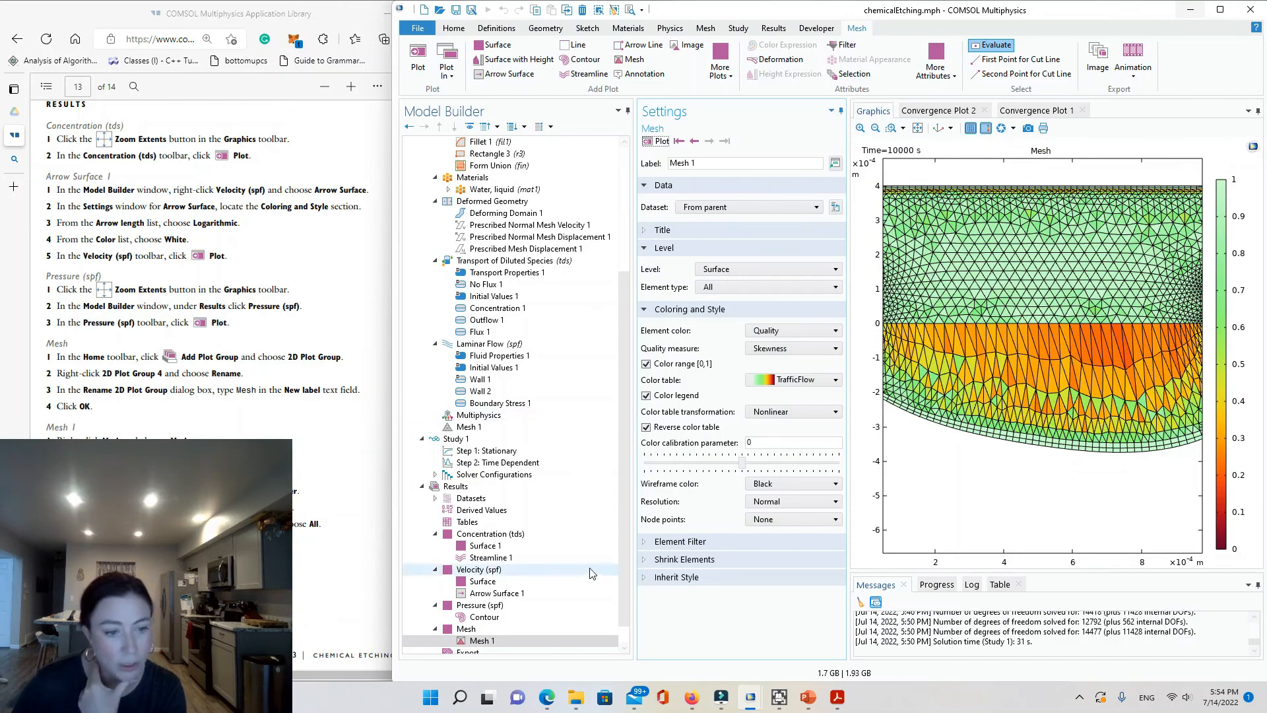
# Create a Player animation of the Concentration (tds) plot, show its frame and fit the full geometry in view
pyautogui.click(774, 28)
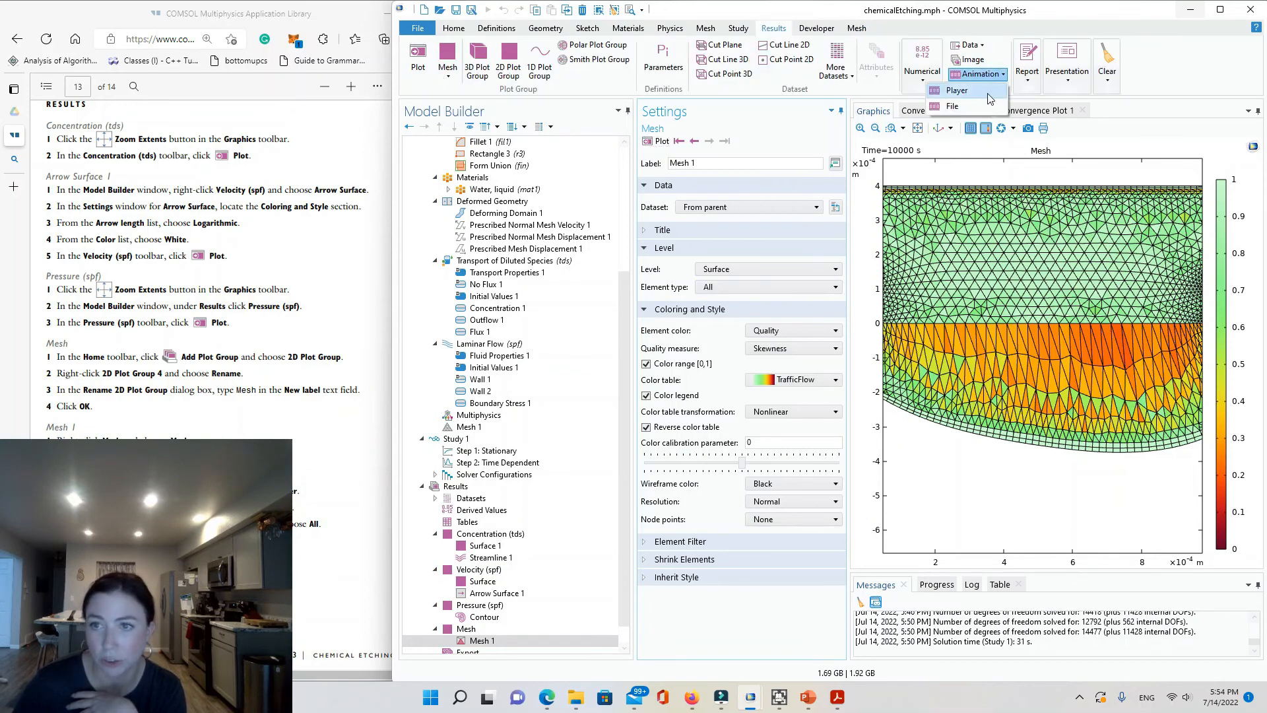
pyautogui.click(979, 74)
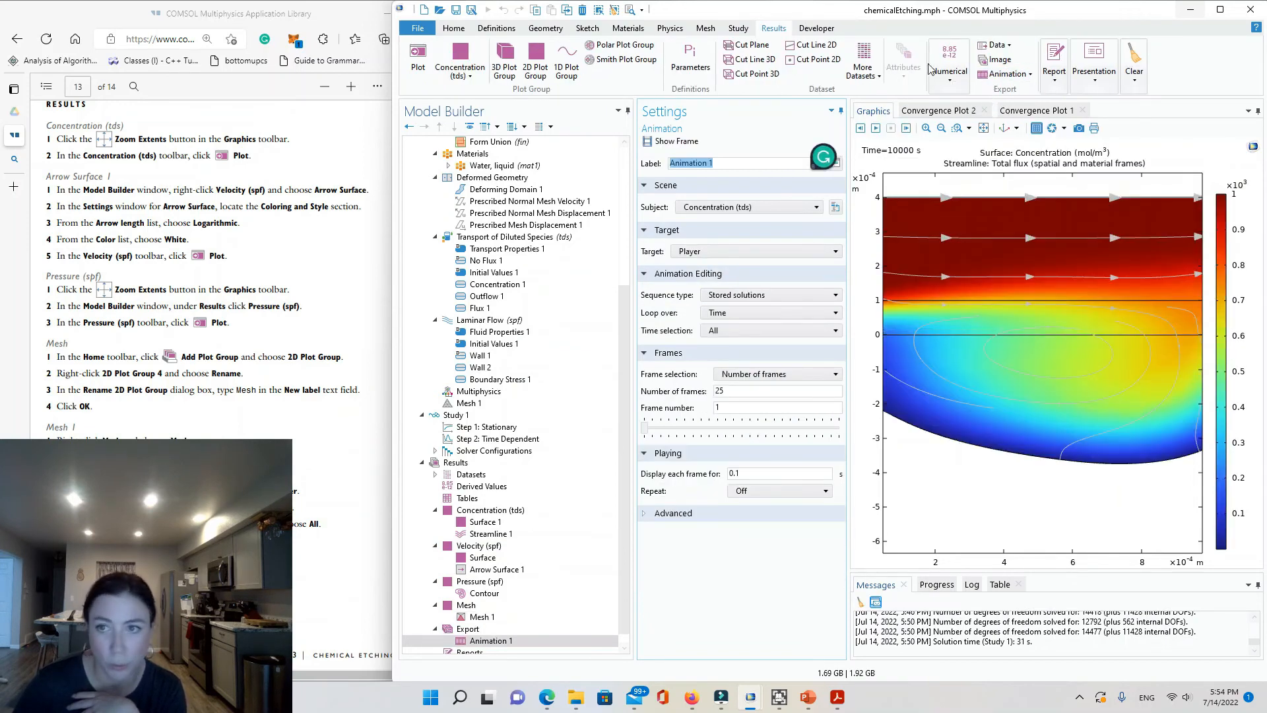
pyautogui.click(1017, 76)
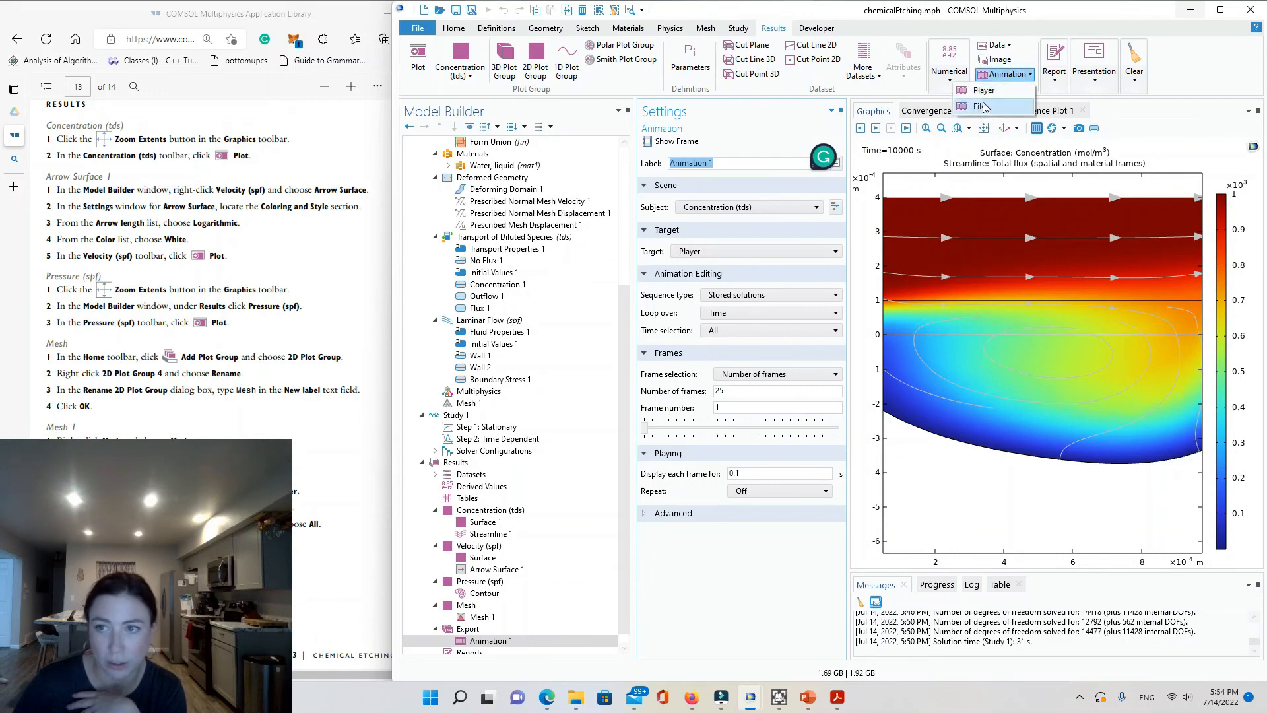
pyautogui.click(1132, 147)
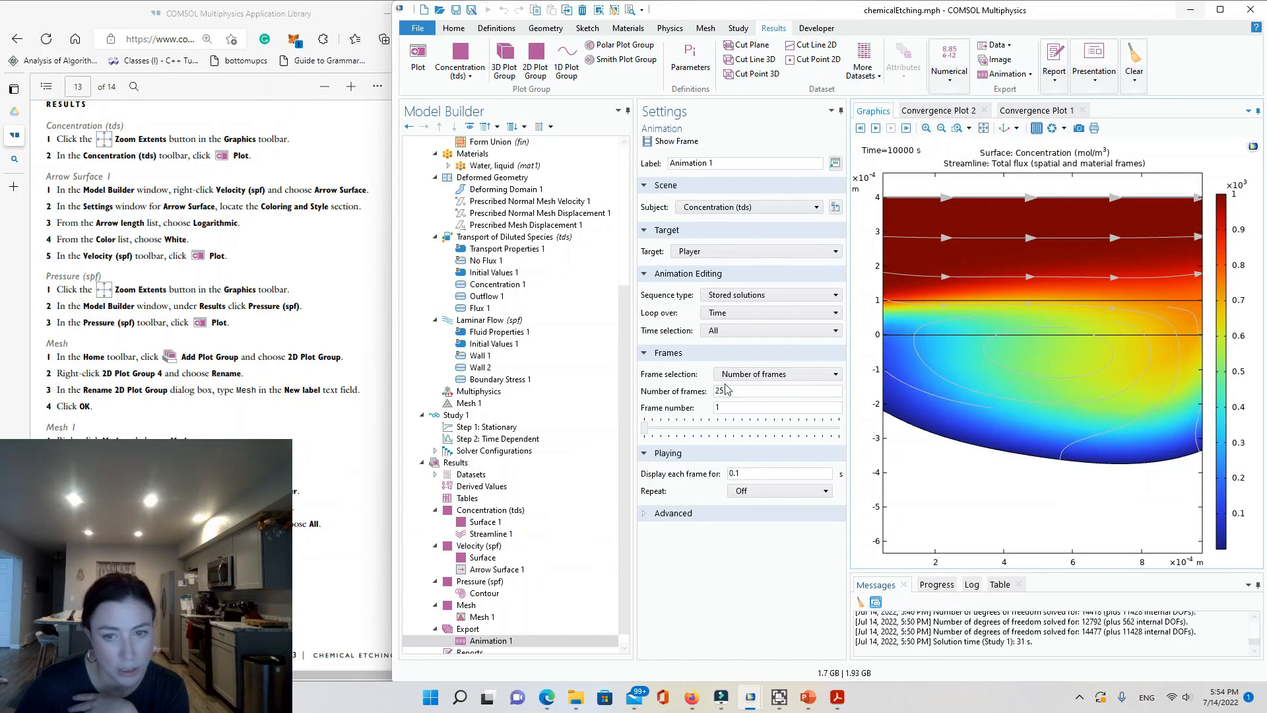
pyautogui.click(670, 141)
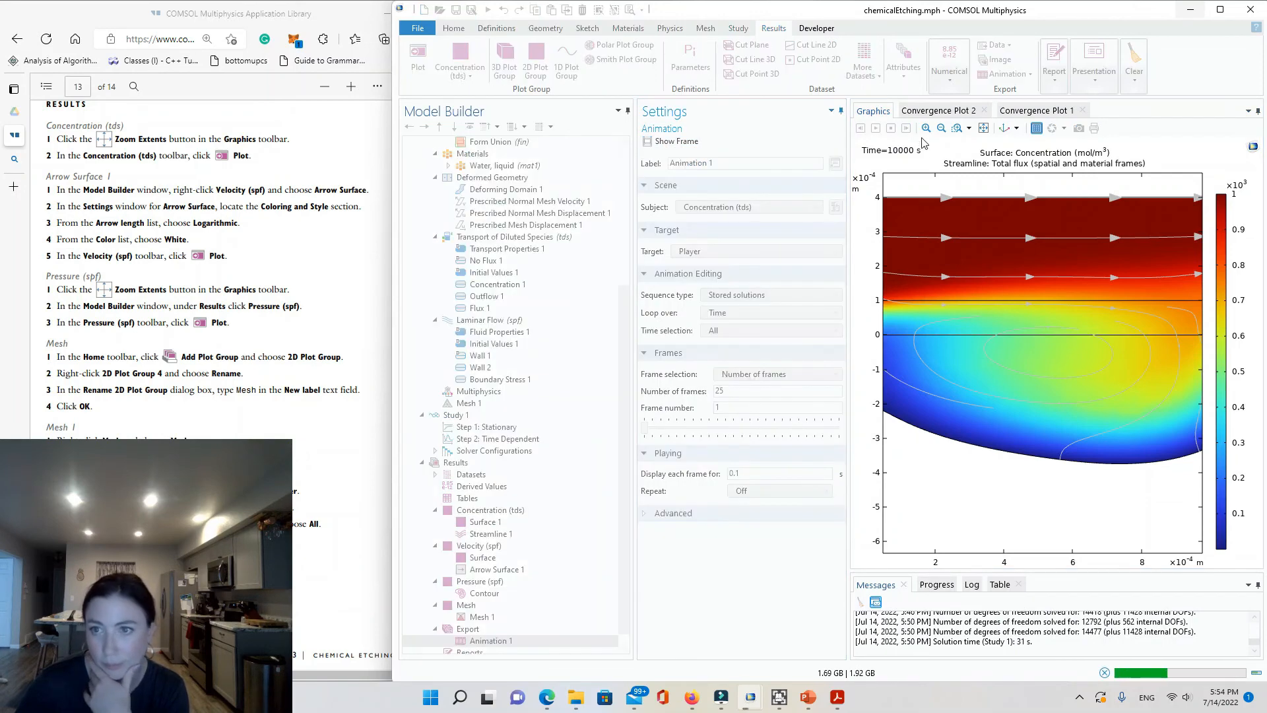
pyautogui.click(984, 130)
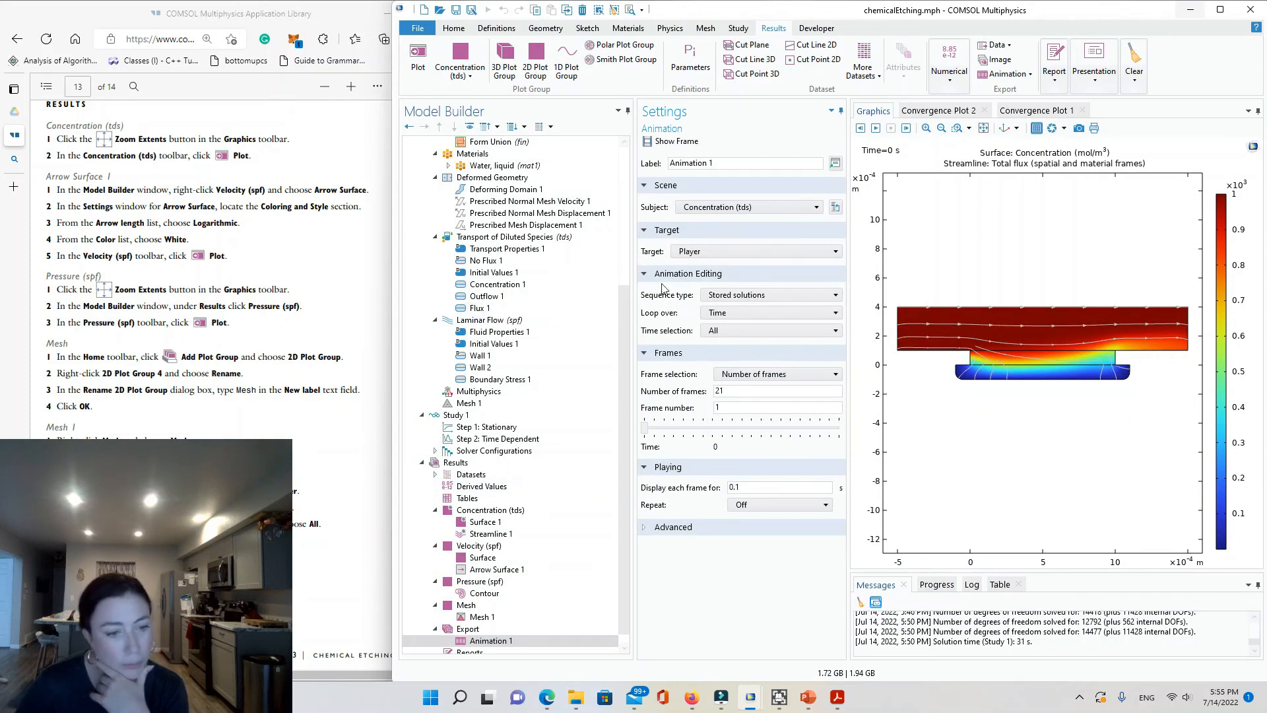
# Set the animation's frame selection to All and enter 101 as the frame number
pyautogui.click(732, 375)
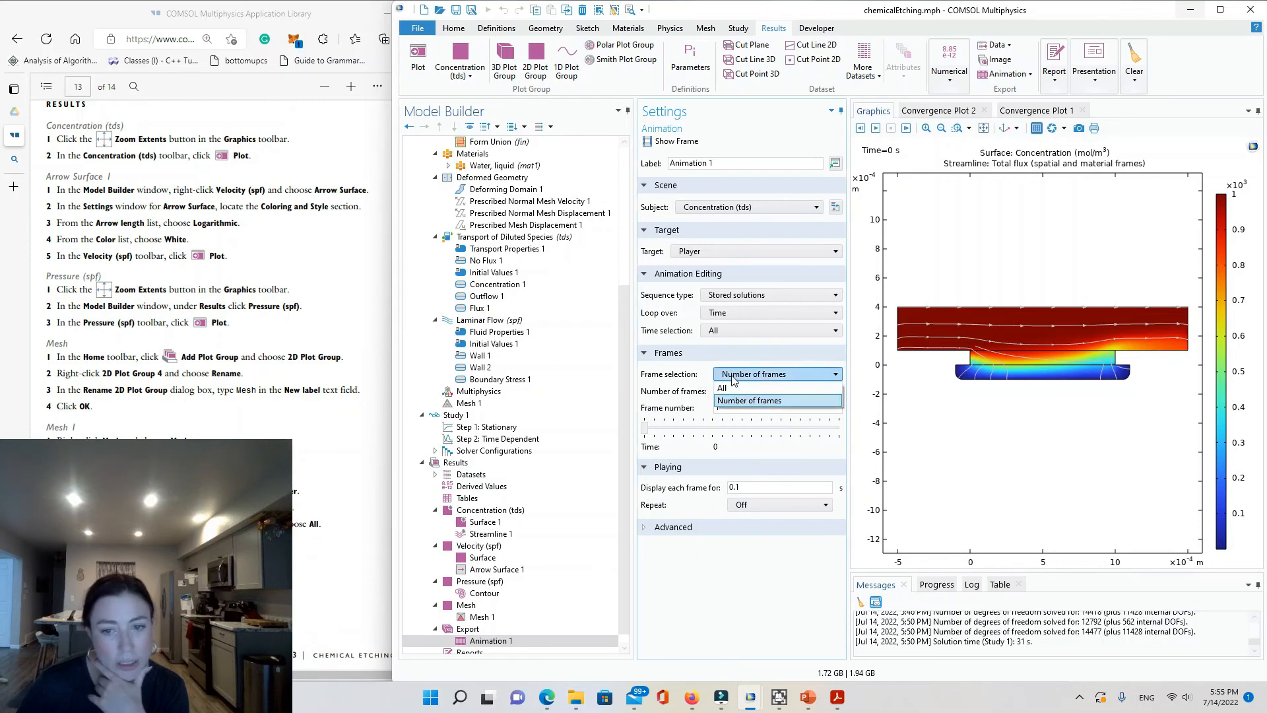
pyautogui.click(726, 388)
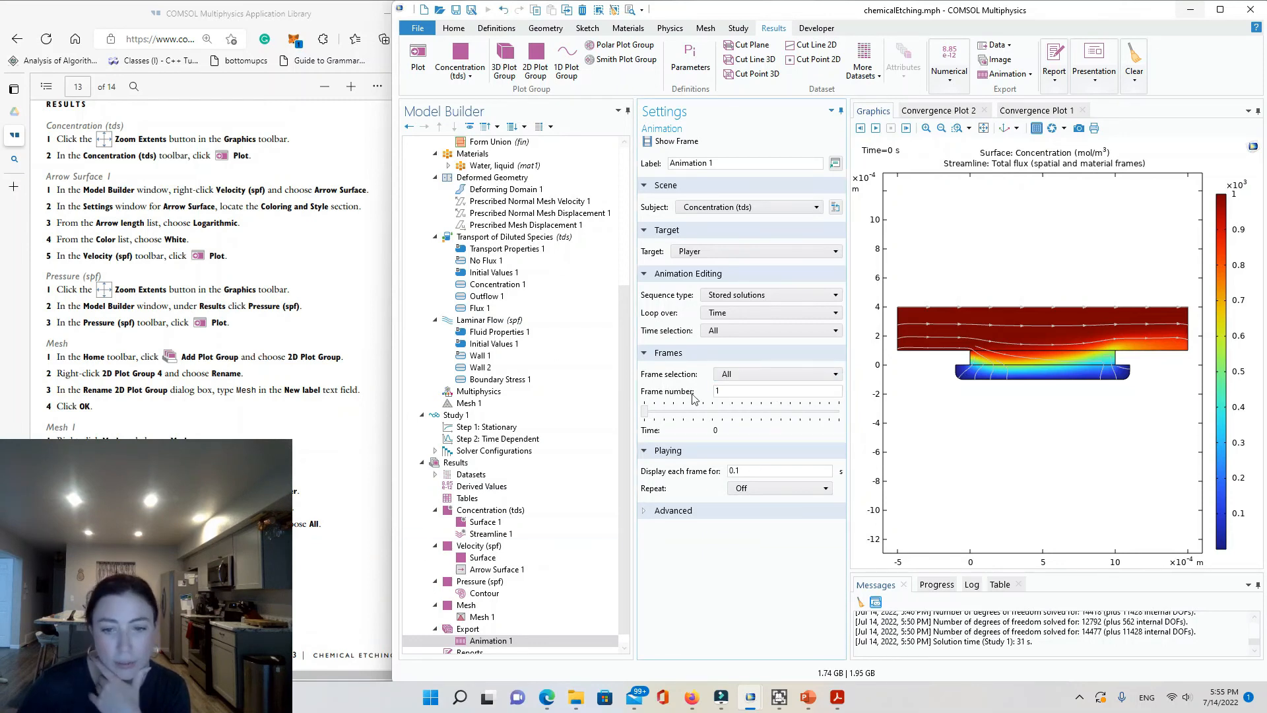
pyautogui.click(724, 390)
pyautogui.write('0')
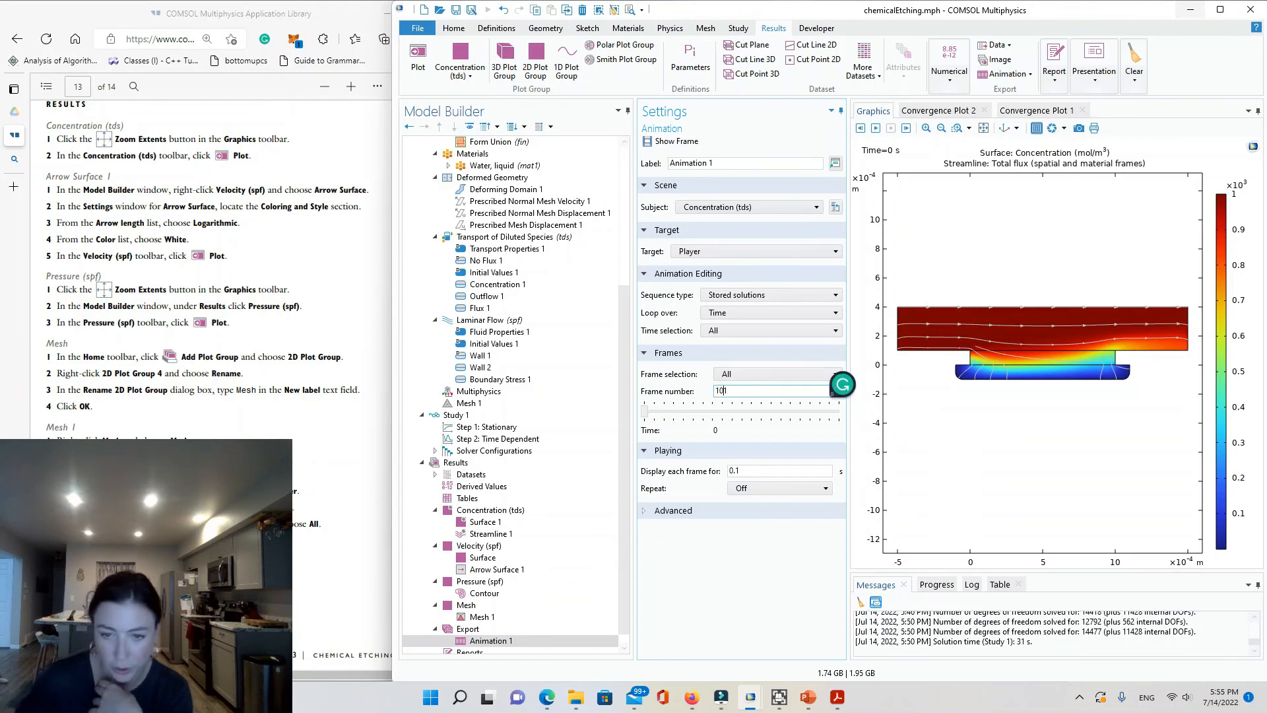
pyautogui.write('1')
pyautogui.press('Return')
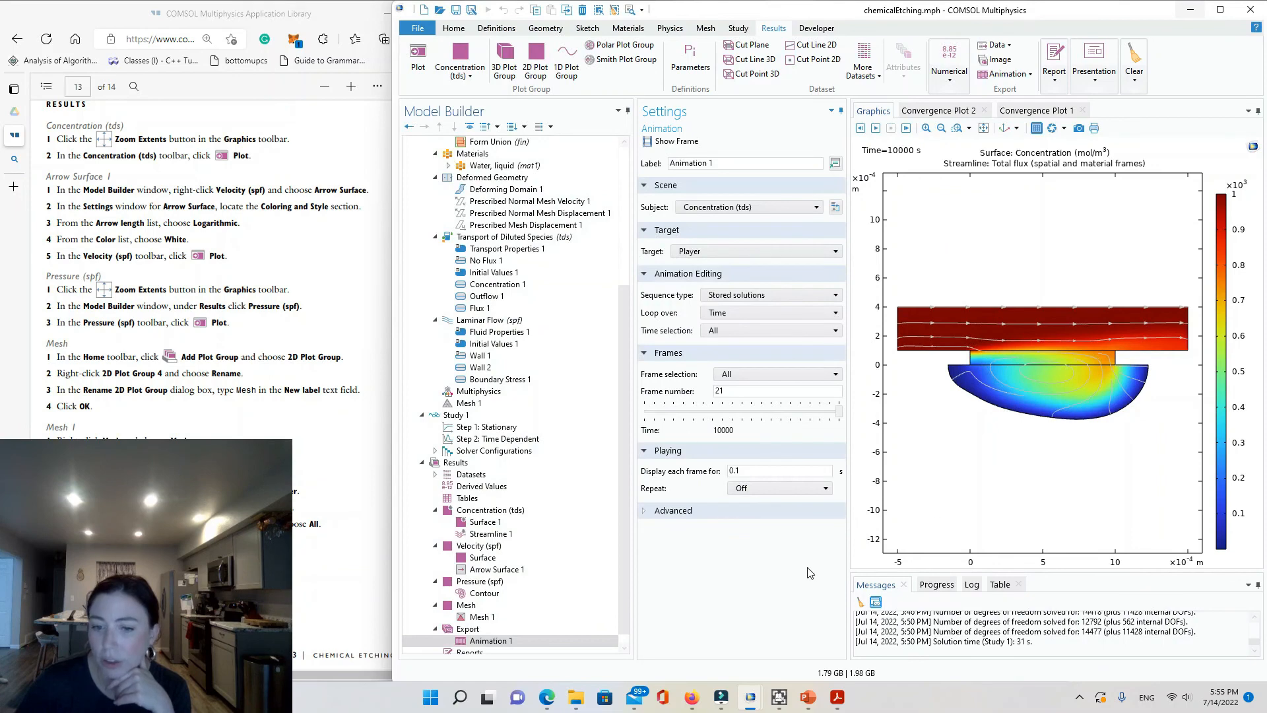
# Play the concentration animation in the maximized window, consult the Concentration Profile slide in PowerPoint, and replay the animation in COMSOL
pyautogui.click(875, 128)
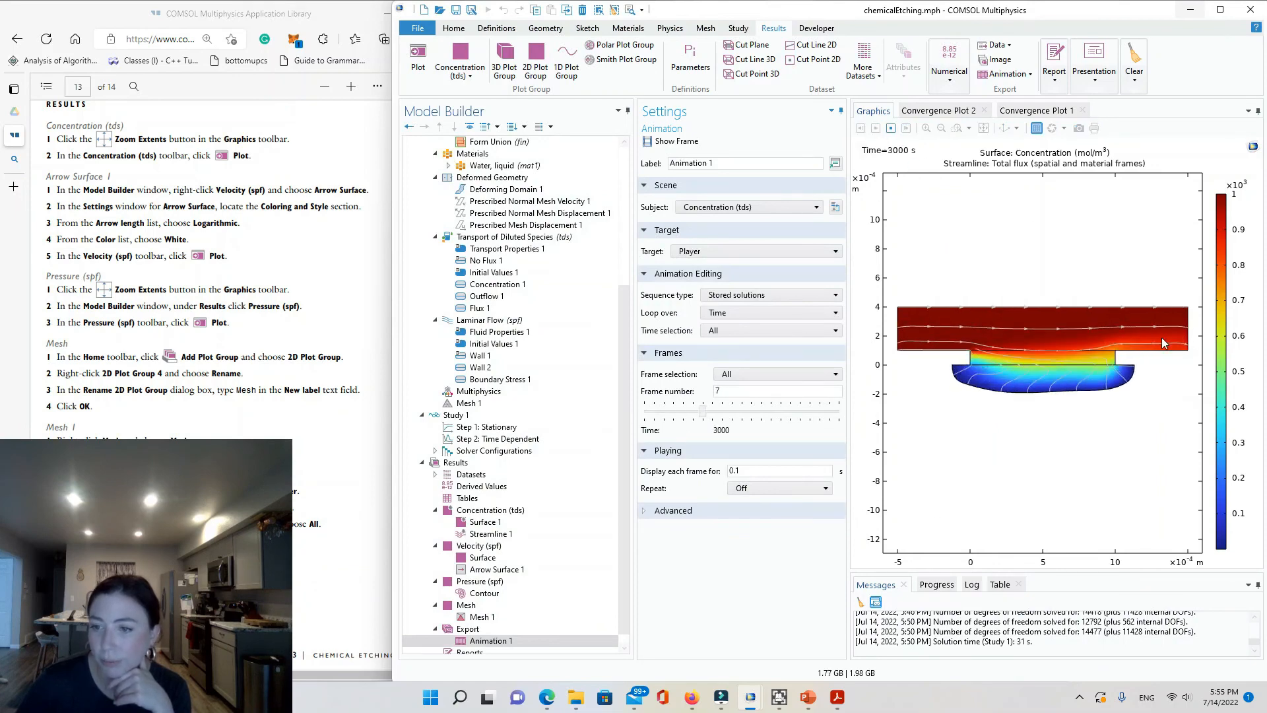
pyautogui.click(1220, 10)
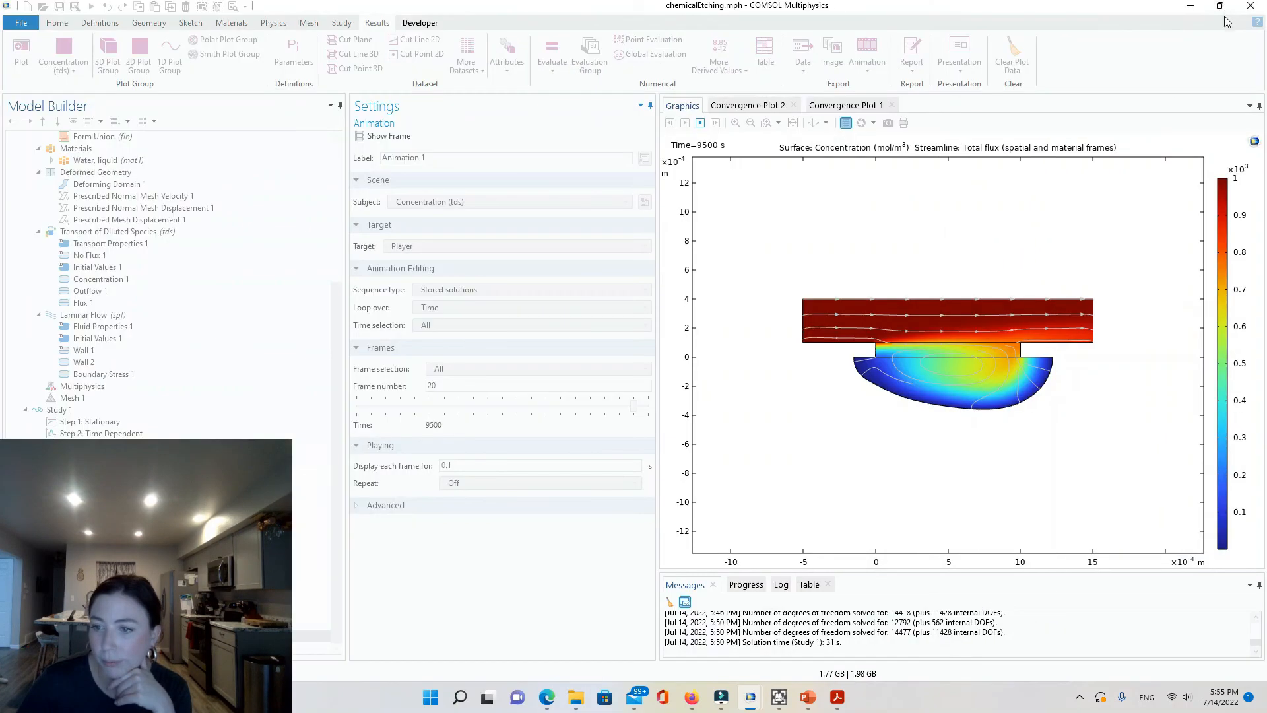
pyautogui.hotkey('alt', 'Tab')
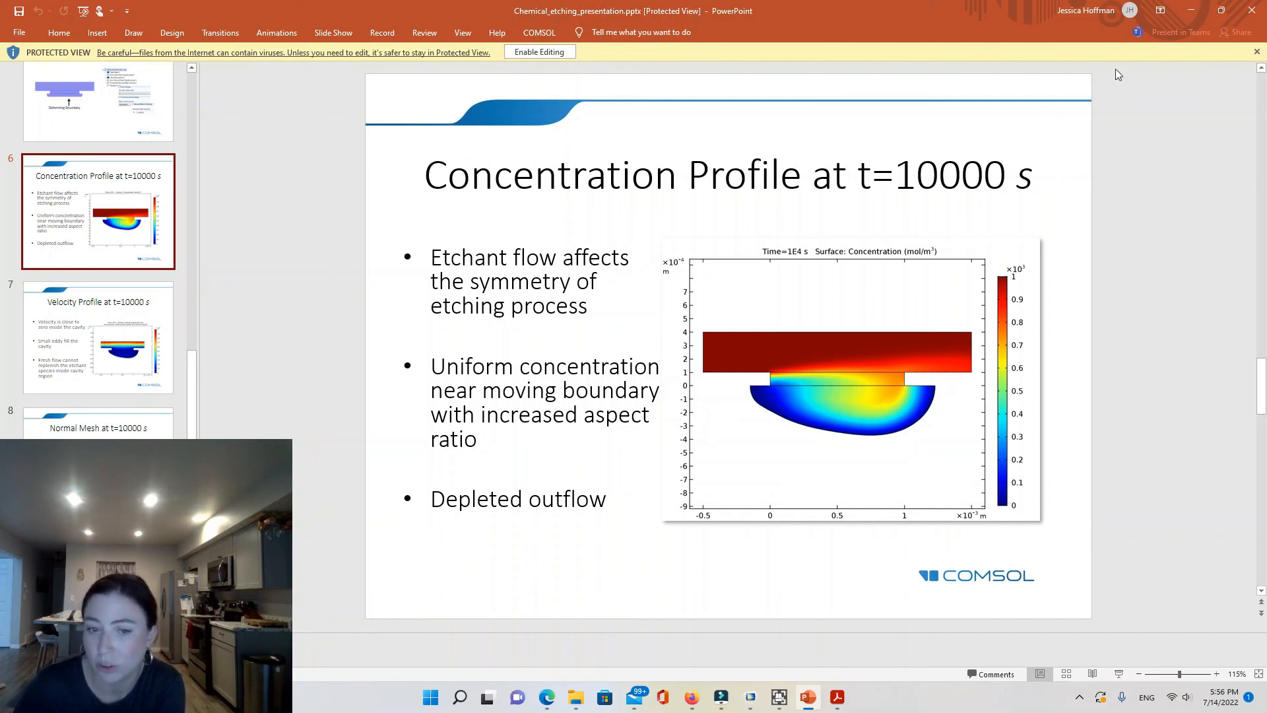
pyautogui.click(1192, 12)
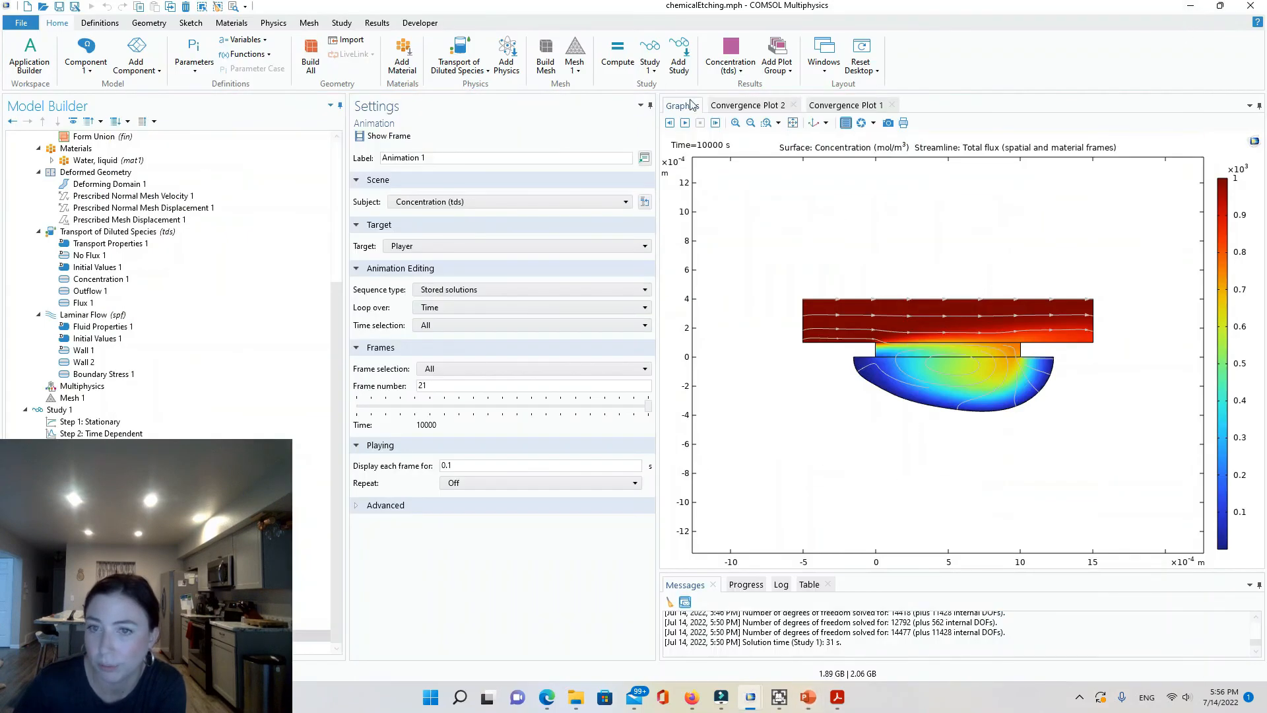
pyautogui.click(687, 123)
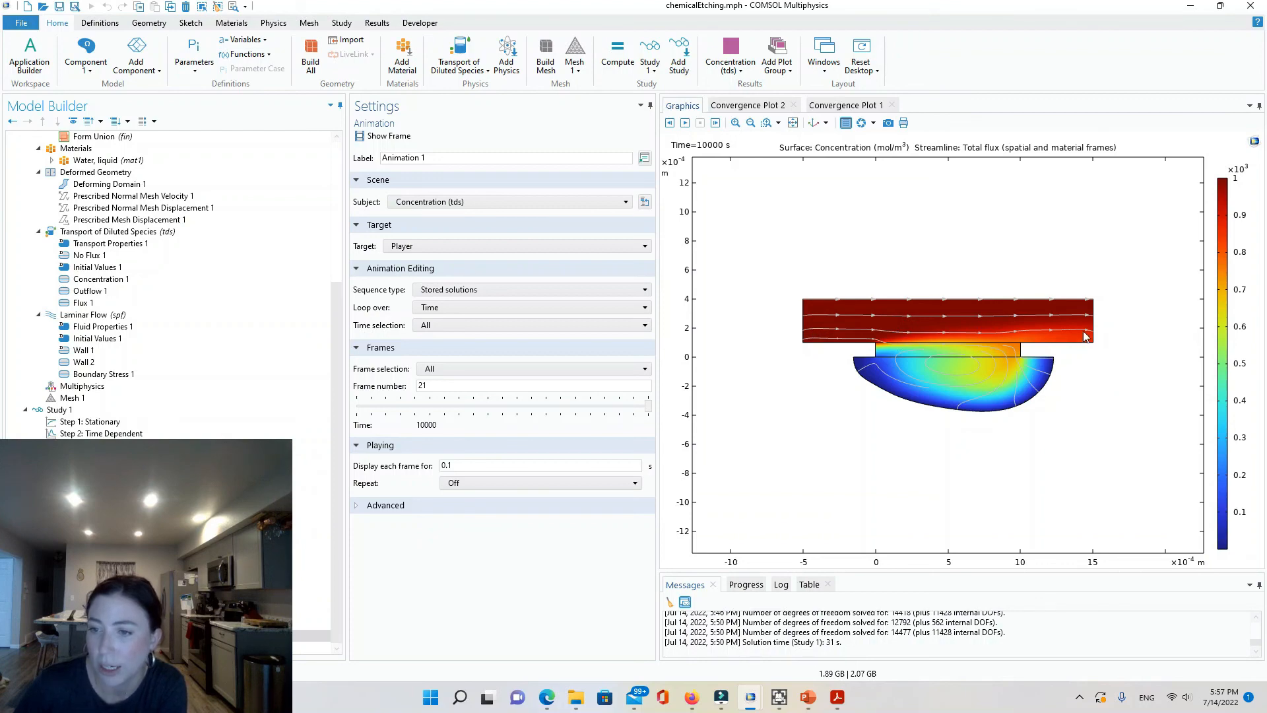
# Reread the t=10000 s concentration slide in PowerPoint and replay the animation in COMSOL several times to examine how the etched cavity evolves
pyautogui.click(809, 698)
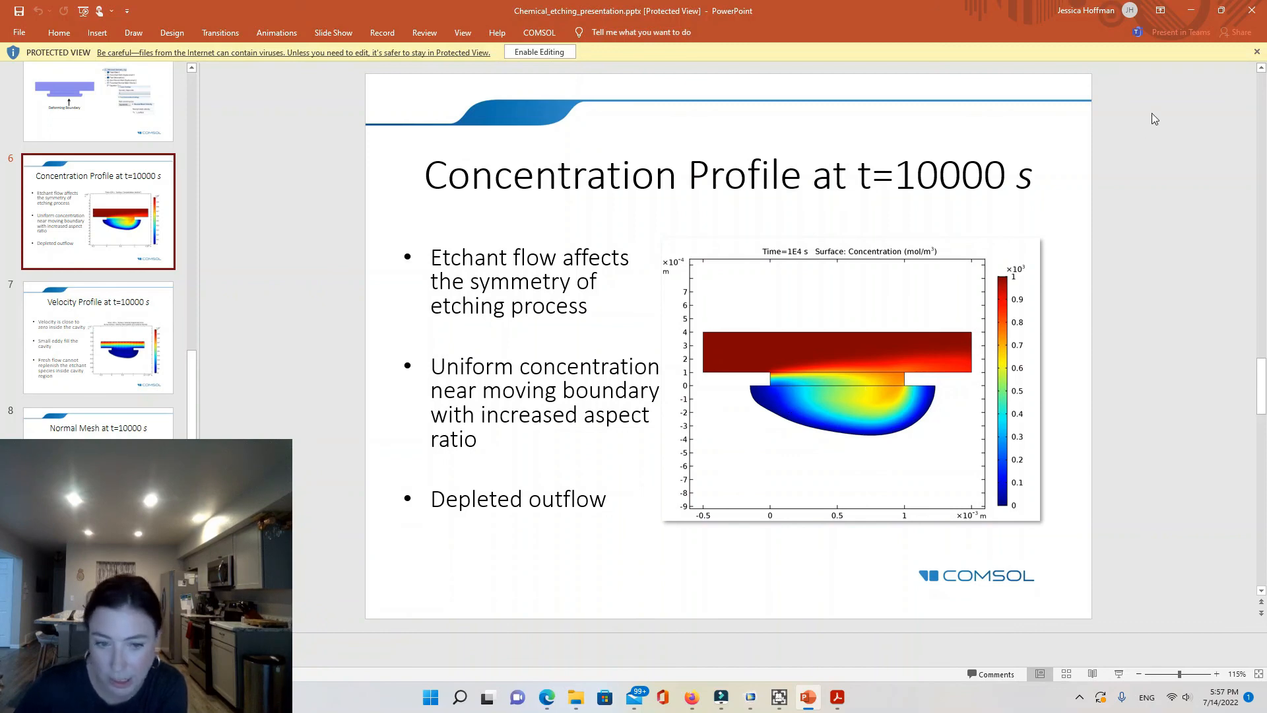
pyautogui.click(1192, 11)
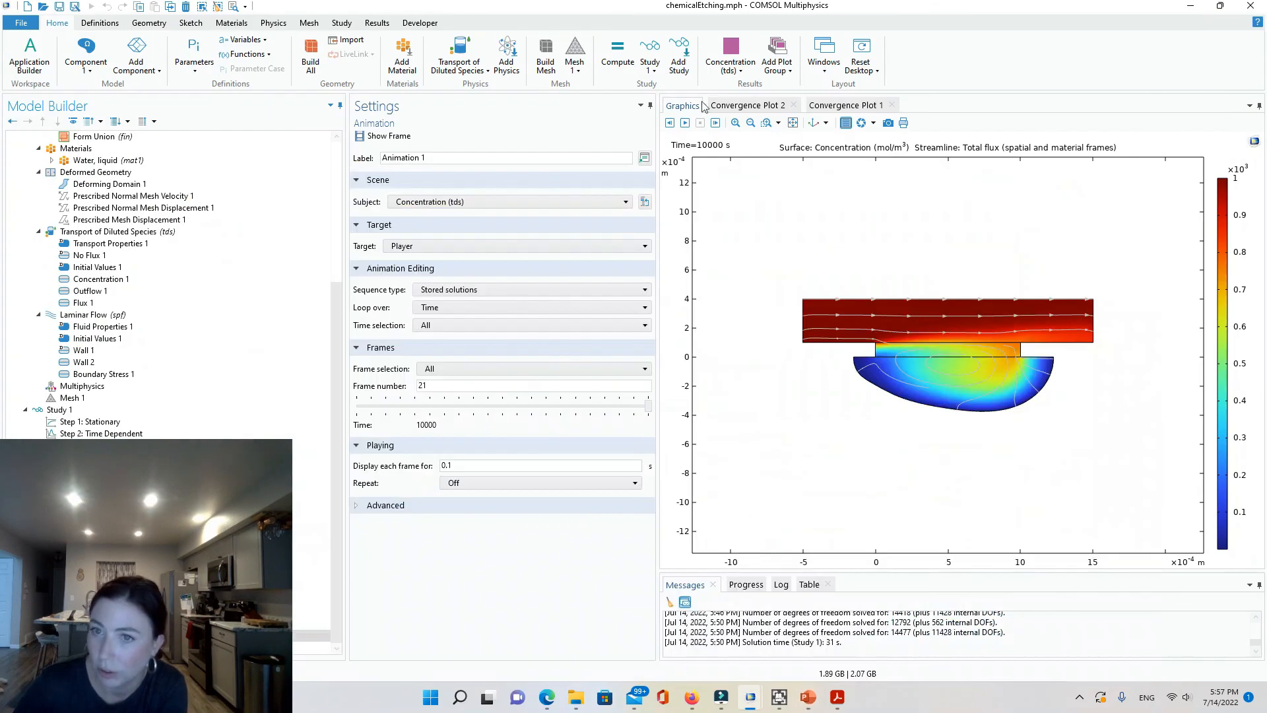
pyautogui.click(687, 124)
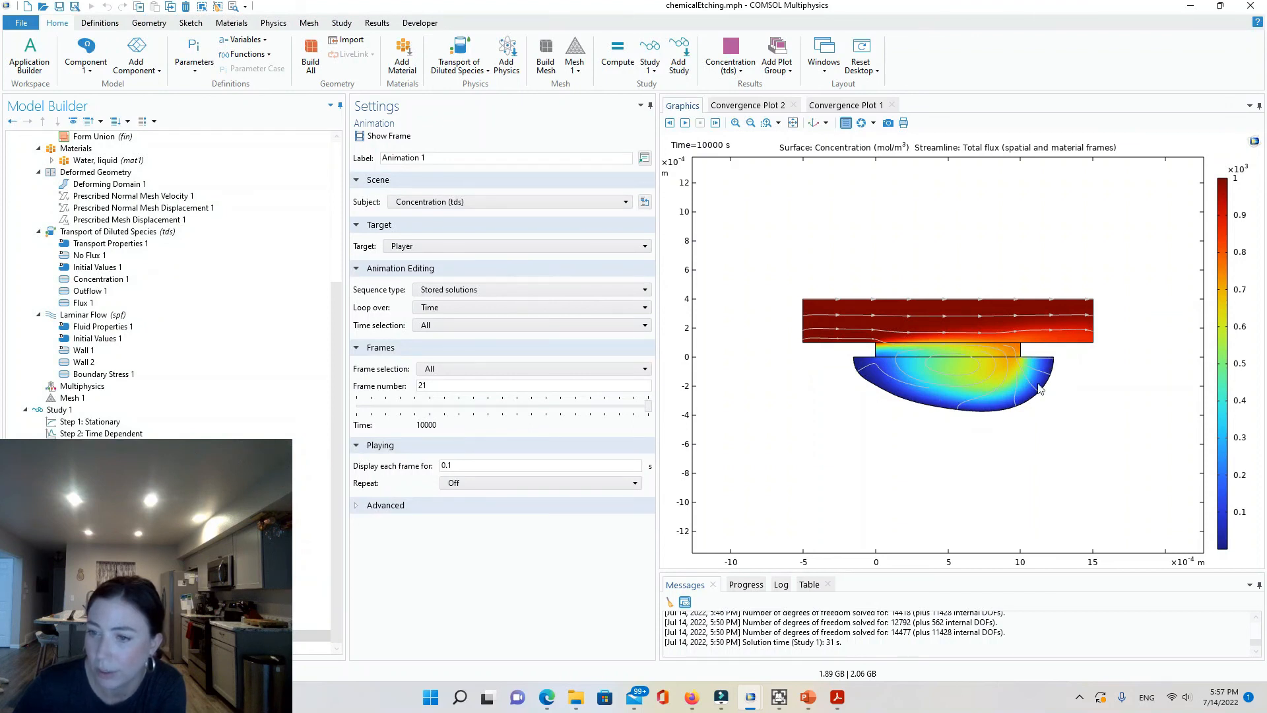
pyautogui.click(685, 123)
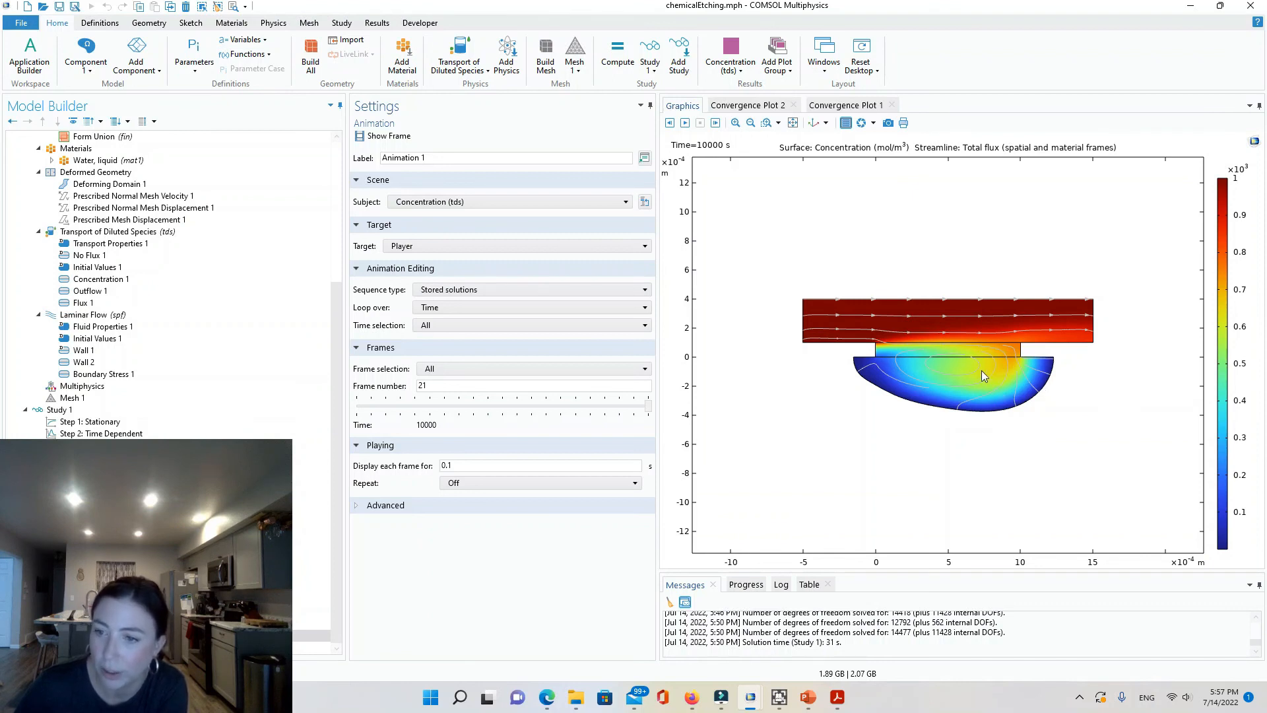
pyautogui.click(684, 124)
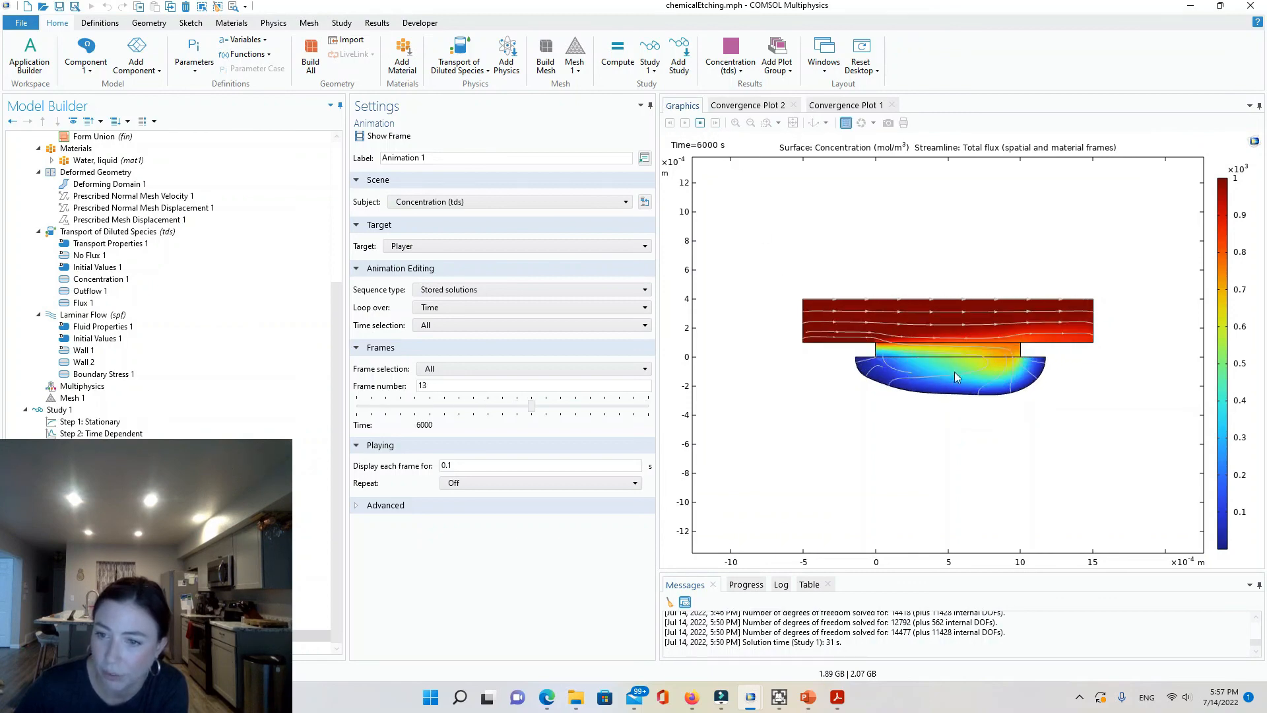
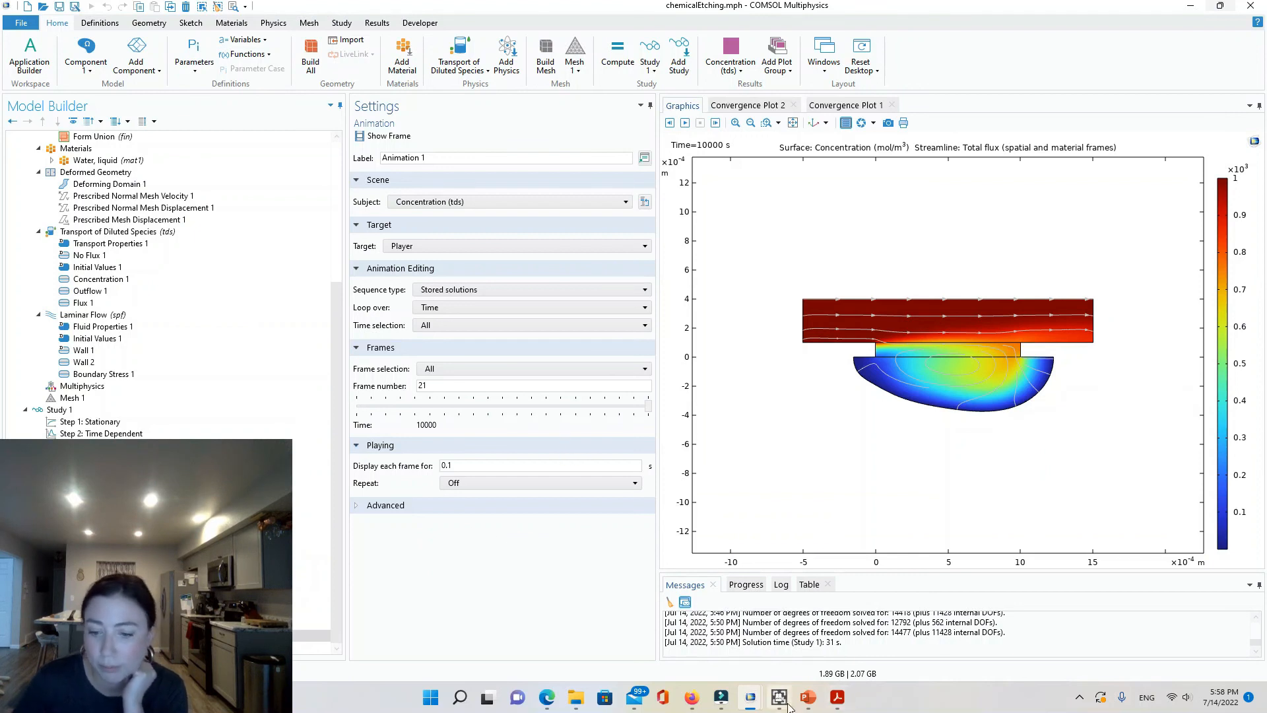
pyautogui.moveTo(843, 708)
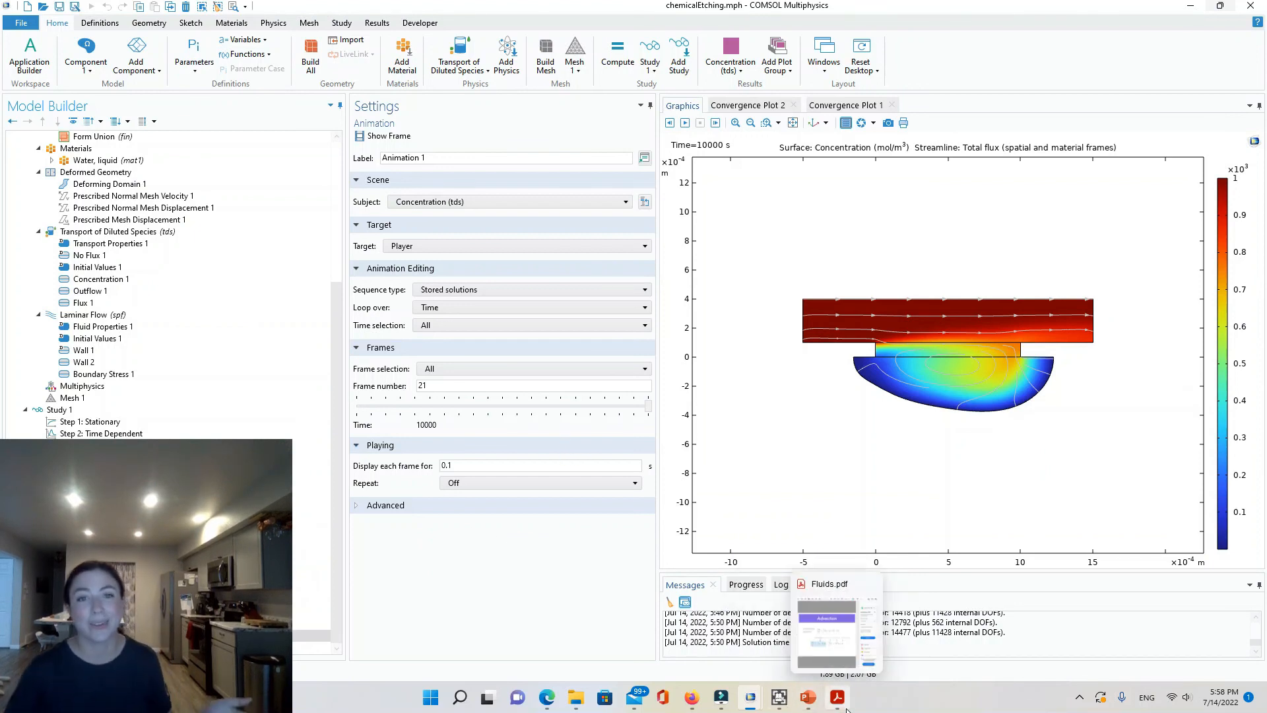